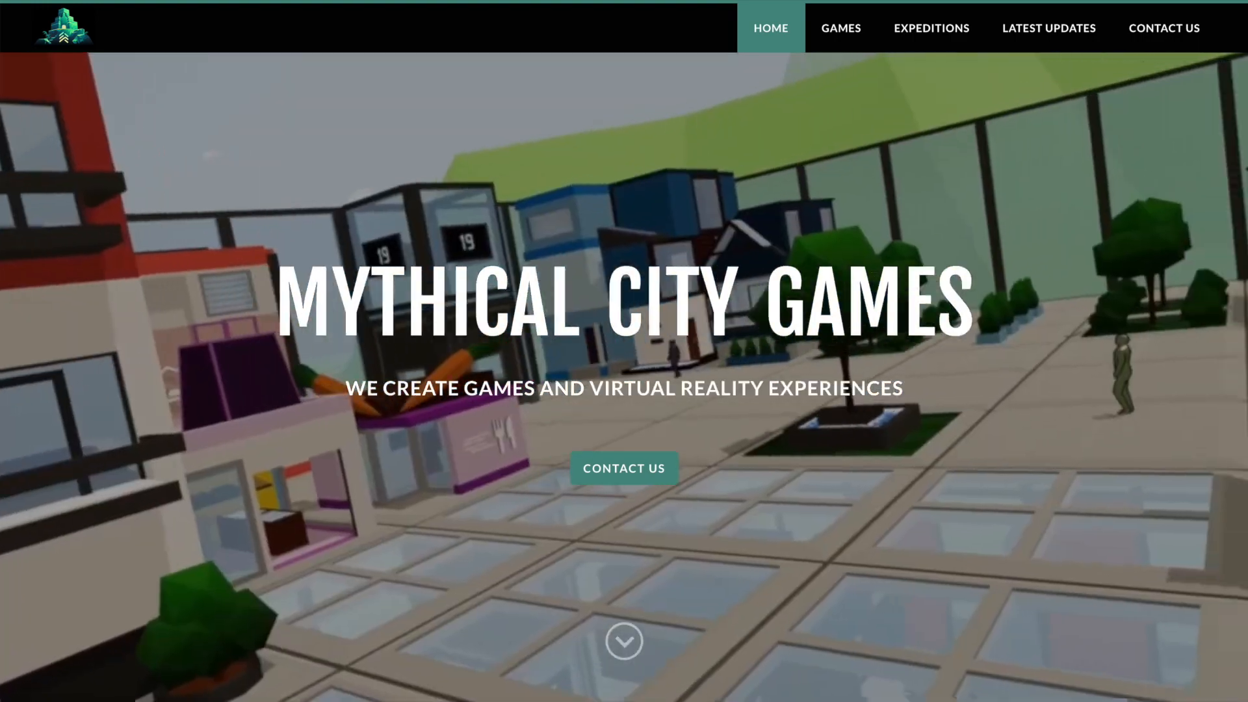
Open the Snow Fortress 2 page on the Mythical City Games site and look through its Steam offer and trailer sections.
mouse_move(852, 31)
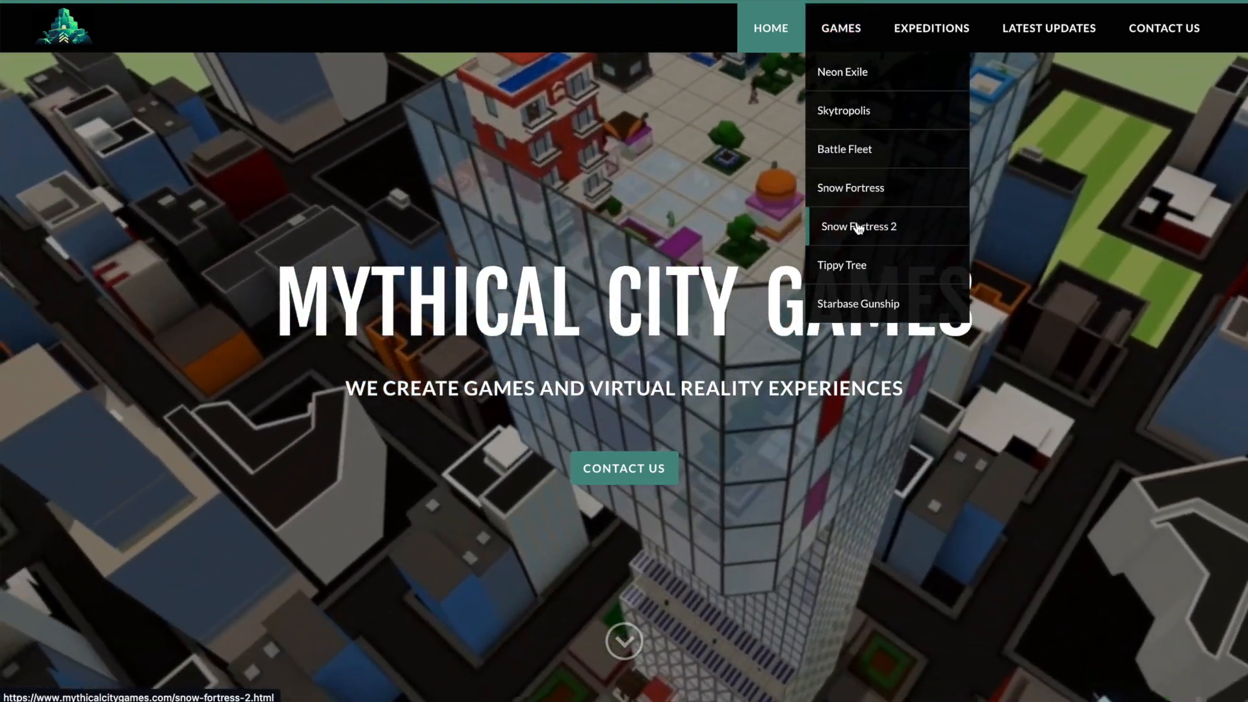
left_click(858, 227)
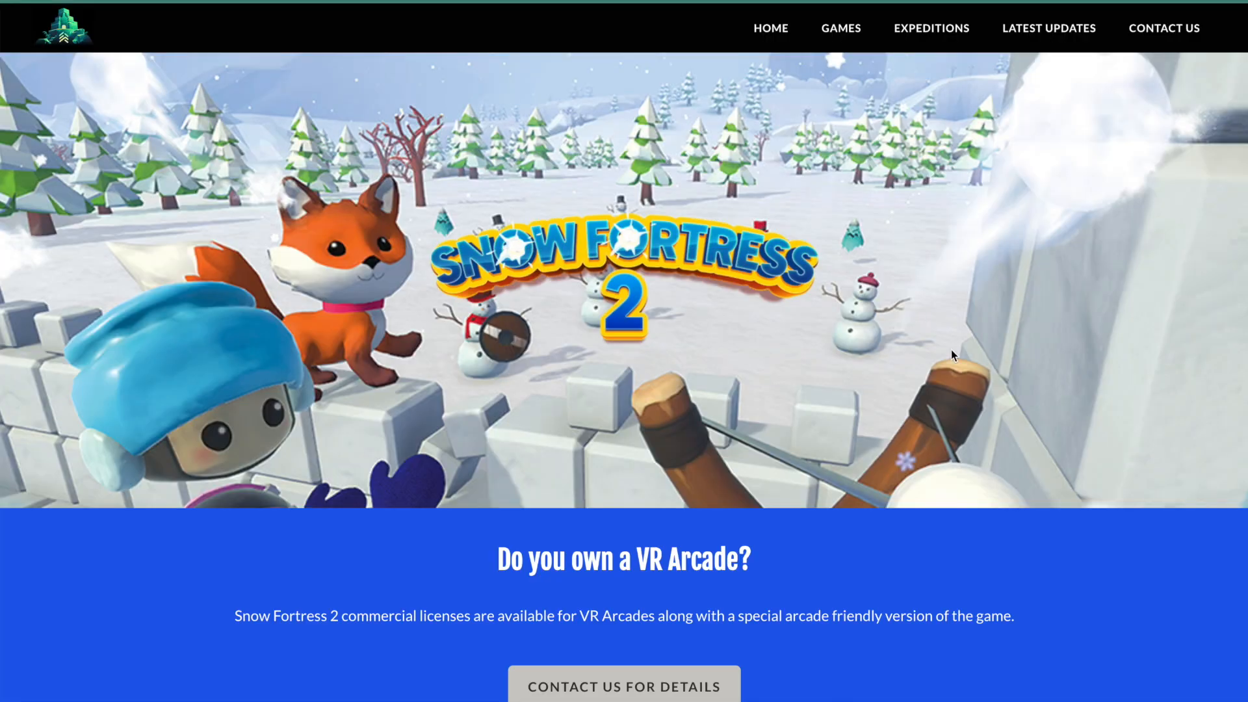
scroll(973, 380, "down", 8)
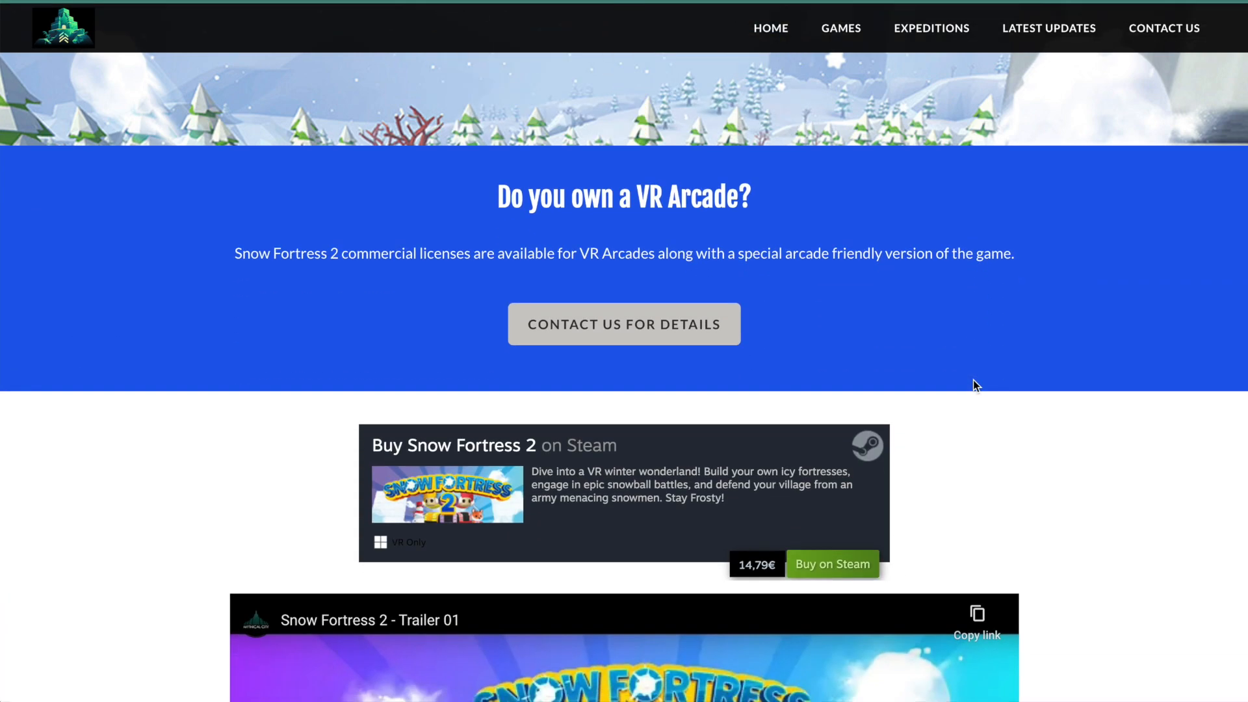
scroll(973, 383, "down", 8)
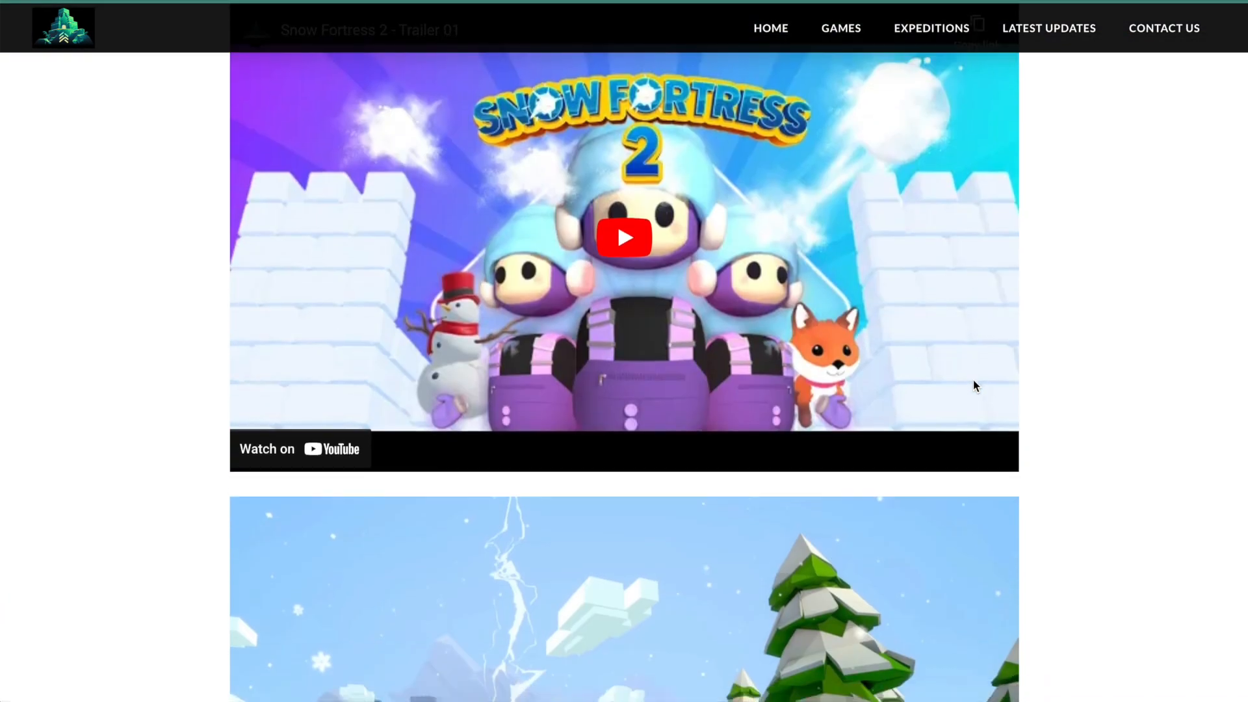
scroll(973, 381, "down", 2)
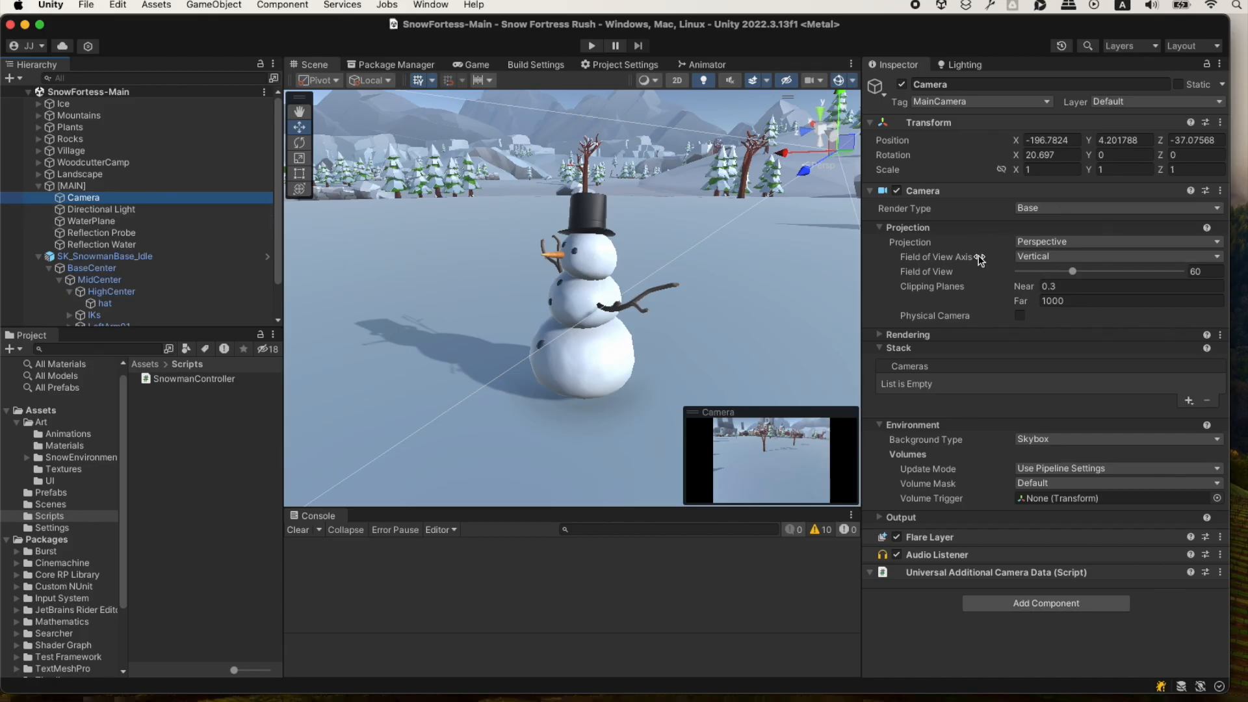
Make sure the Camera object is tagged MainCamera and start Play mode.
left_click(1047, 102)
left_click(975, 117)
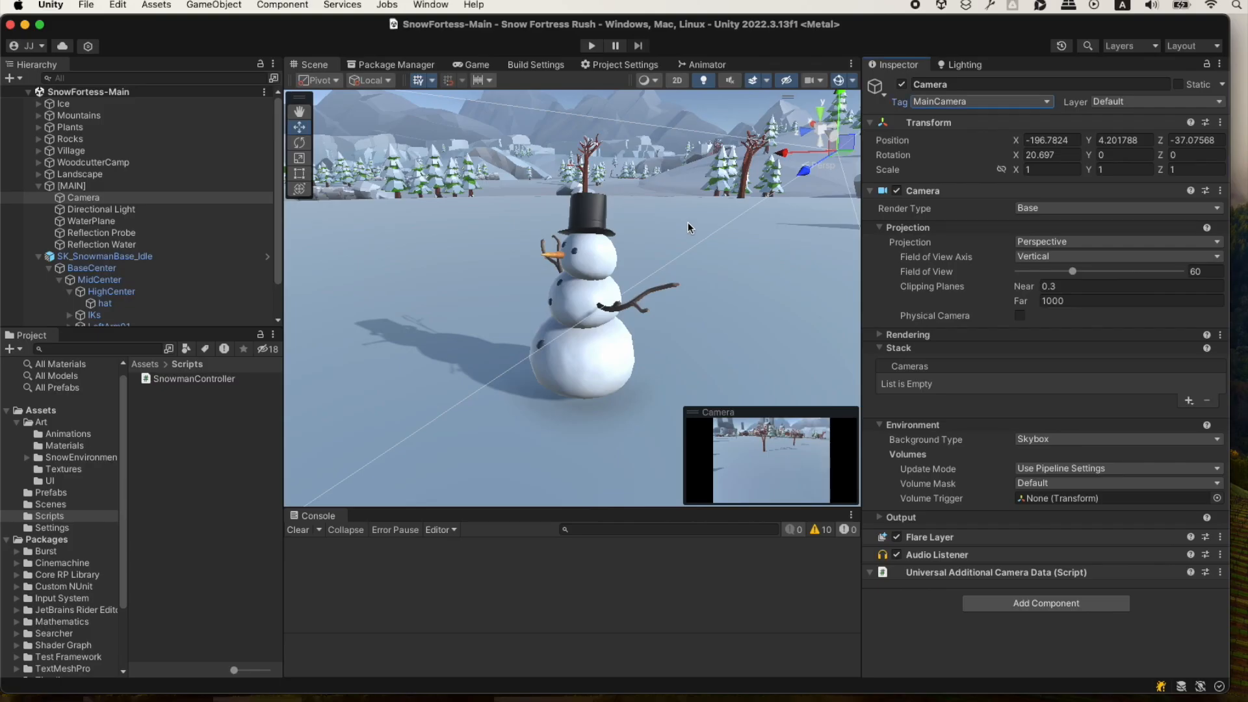
key("super+p")
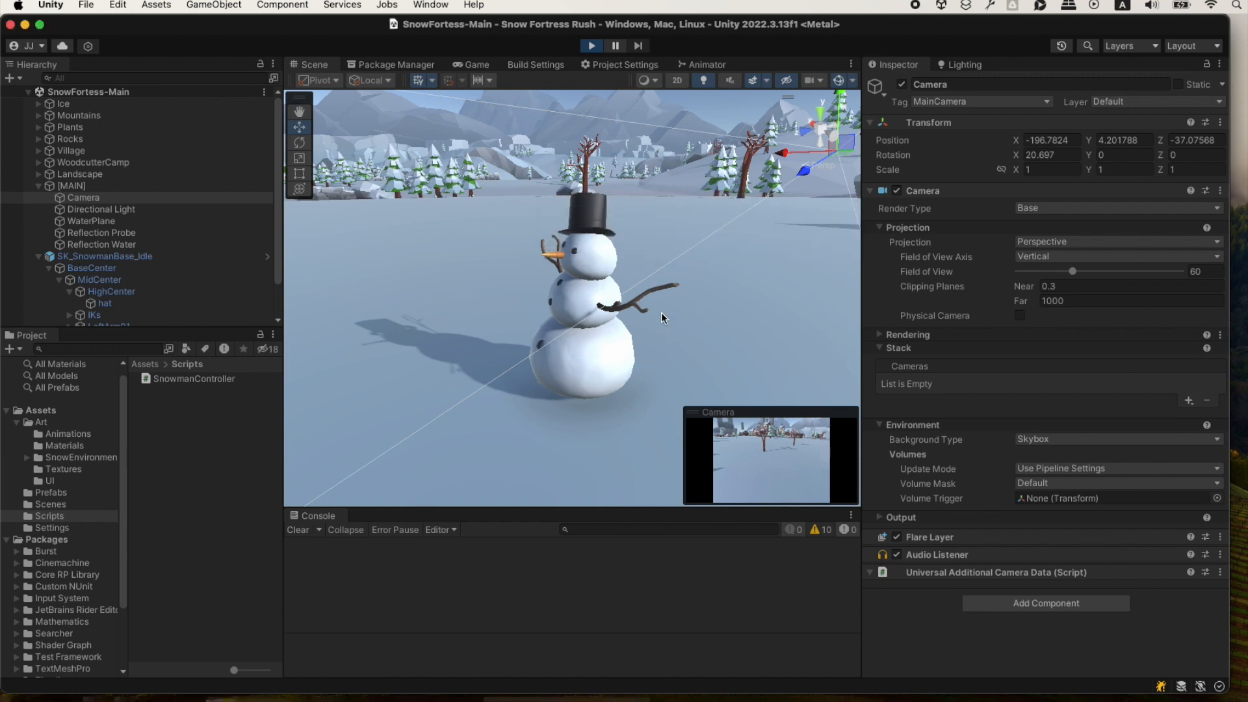
Dock the Game view beside the Scene view and widen its pane.
left_click_drag(473, 64, 717, 254)
left_click_drag(668, 261, 483, 267)
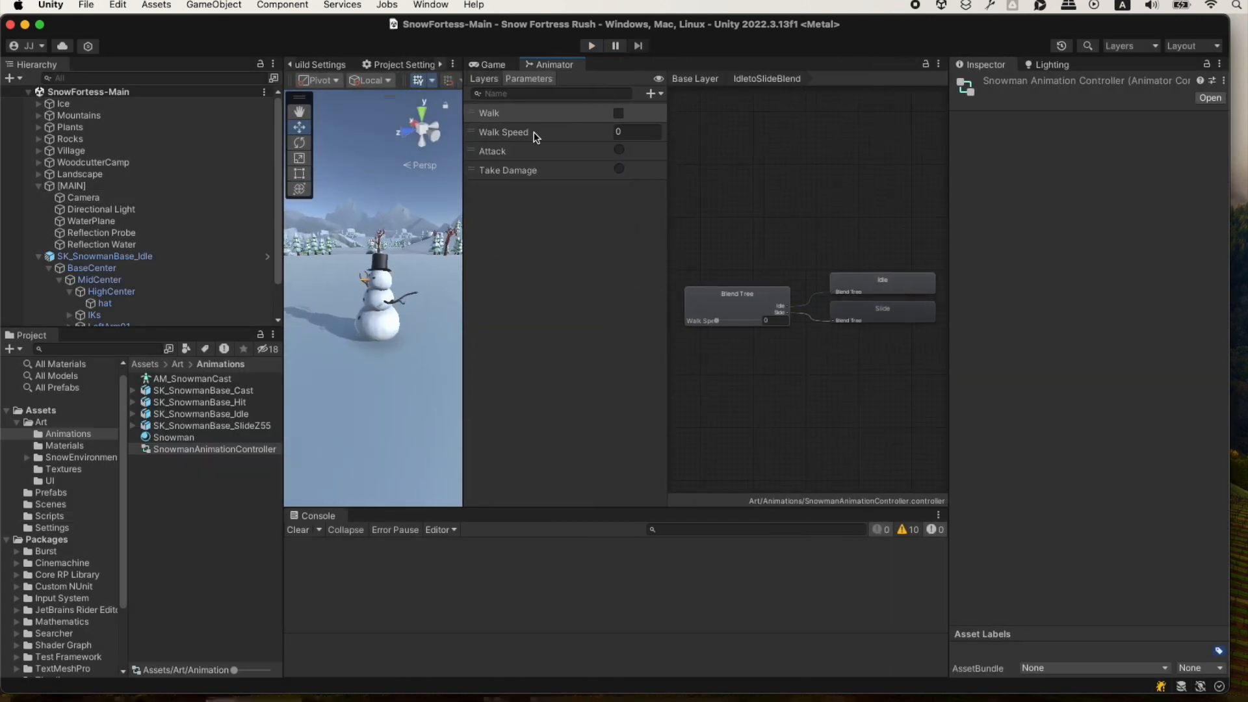
Display the Animator's Base Layer state graph, adjust the pane widths to show it fully, and capture a screenshot of it.
left_click(483, 79)
left_click(514, 114)
scroll(858, 221, "up", 1)
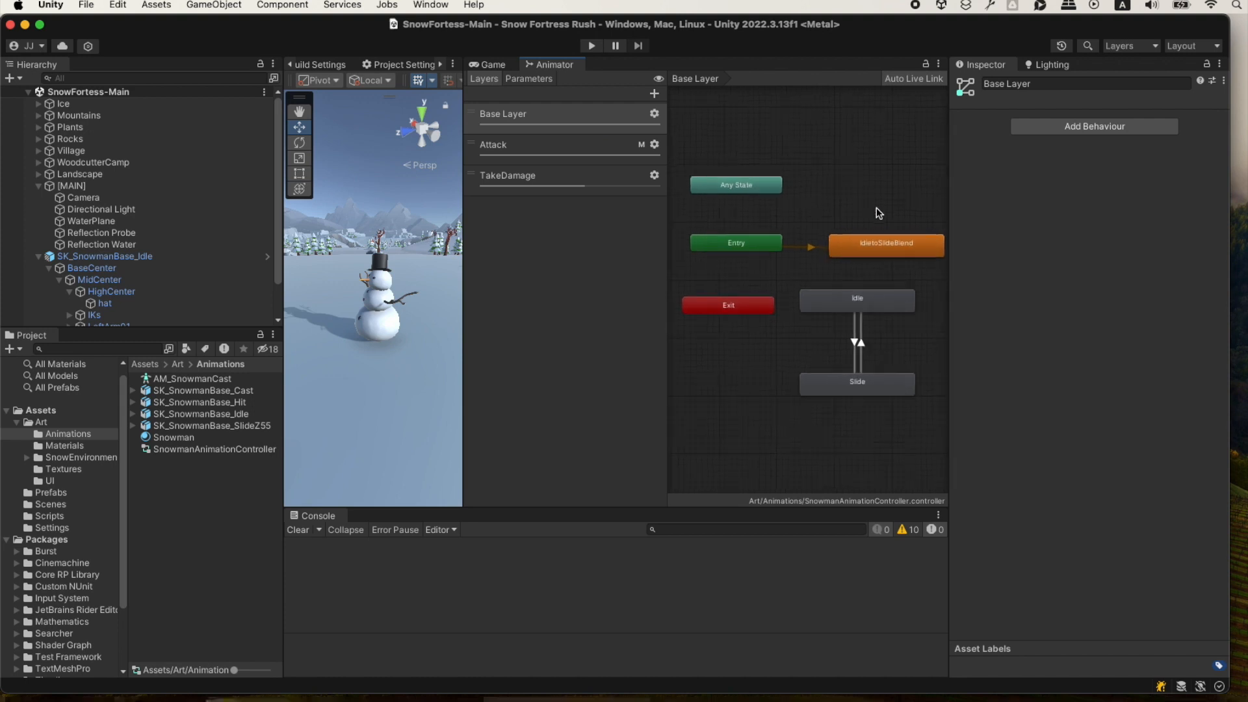
left_click_drag(461, 227, 444, 227)
left_click_drag(655, 223, 615, 221)
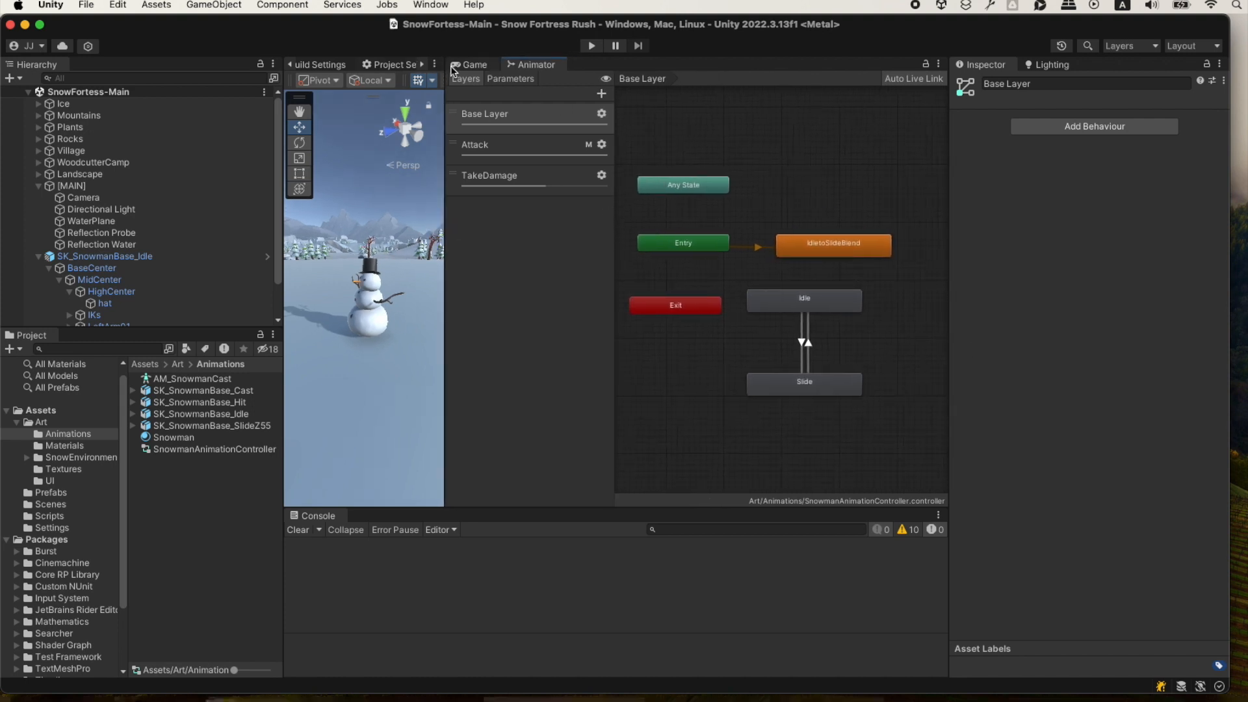
left_click_drag(447, 57, 904, 416)
Switch to ChatGPT and draft a message asking to add the snowman's animations, mentioning the existing animation controller and several animations.
key("super+Tab")
left_click(520, 557)
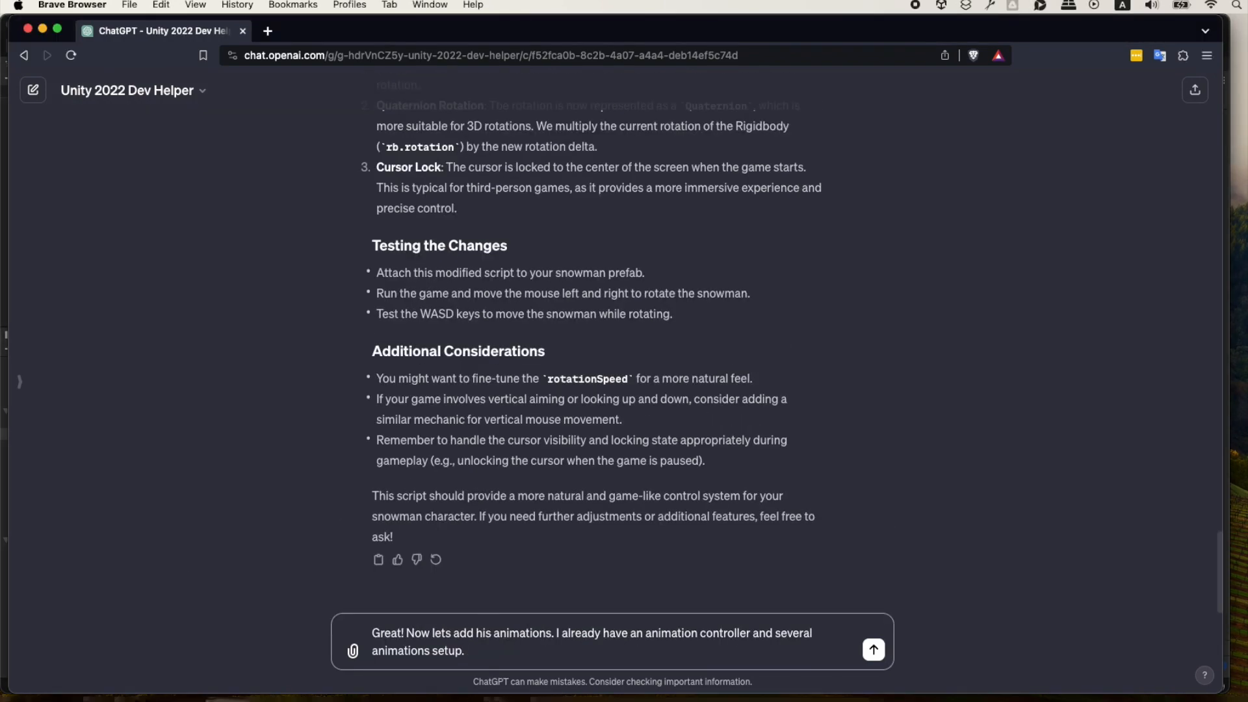
Switch back to Unity and capture screenshots of the Animator's Attack and TakeDamage layer graphs.
key("super+Tab")
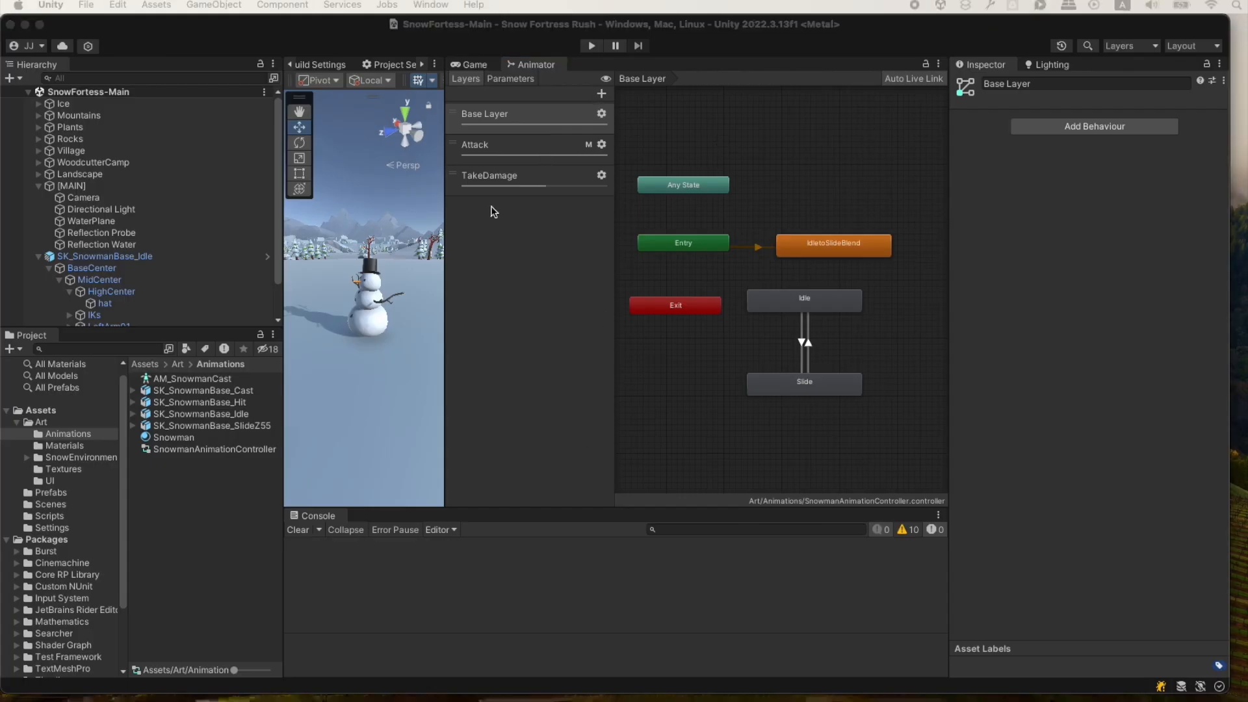
left_click(510, 139)
left_click_drag(442, 63, 939, 398)
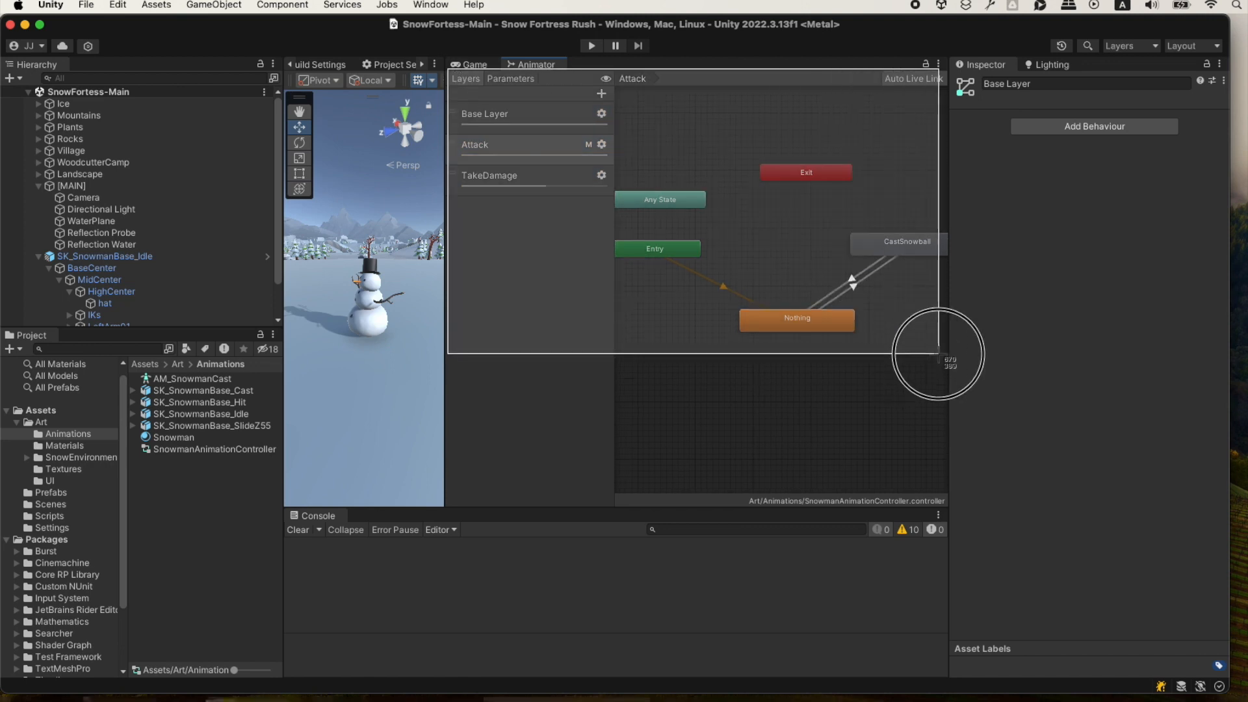
left_click(520, 174)
middle_click_drag(592, 161, 611, 151)
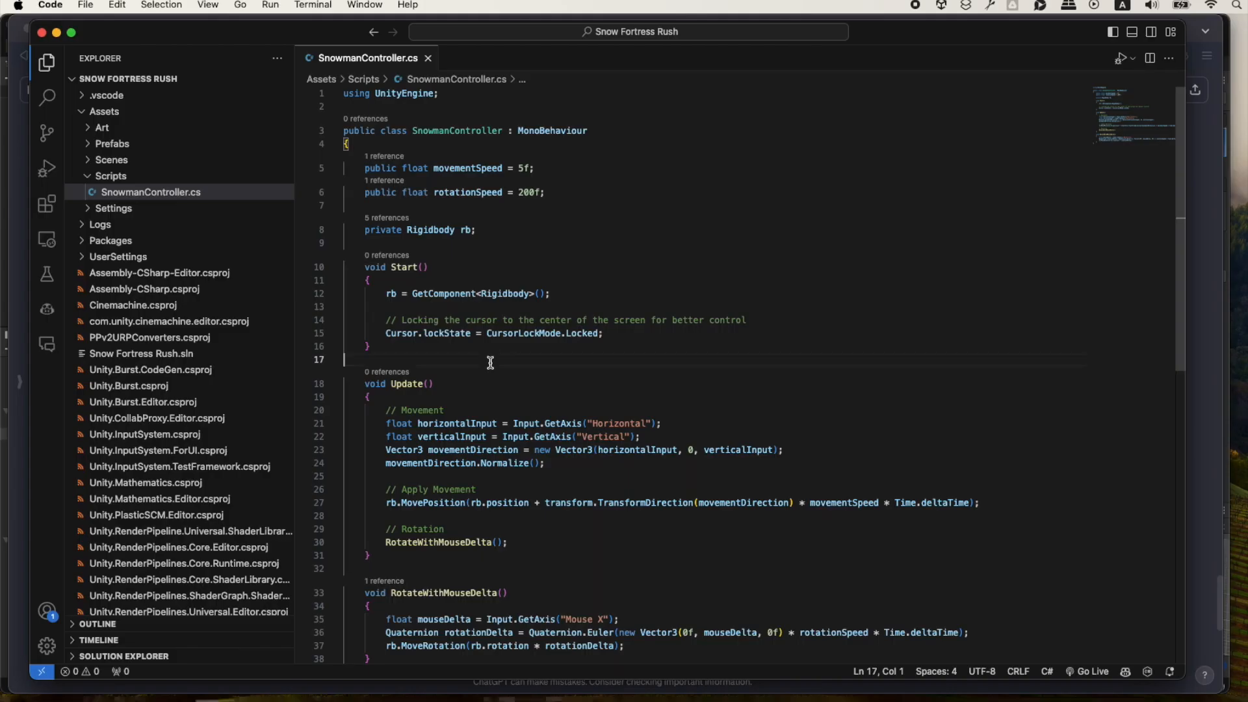
Replace the entire SnowmanController.cs code with the copied script that drives the WalkSpeed animation parameter, save it and review it.
key("super+a")
key("super+v")
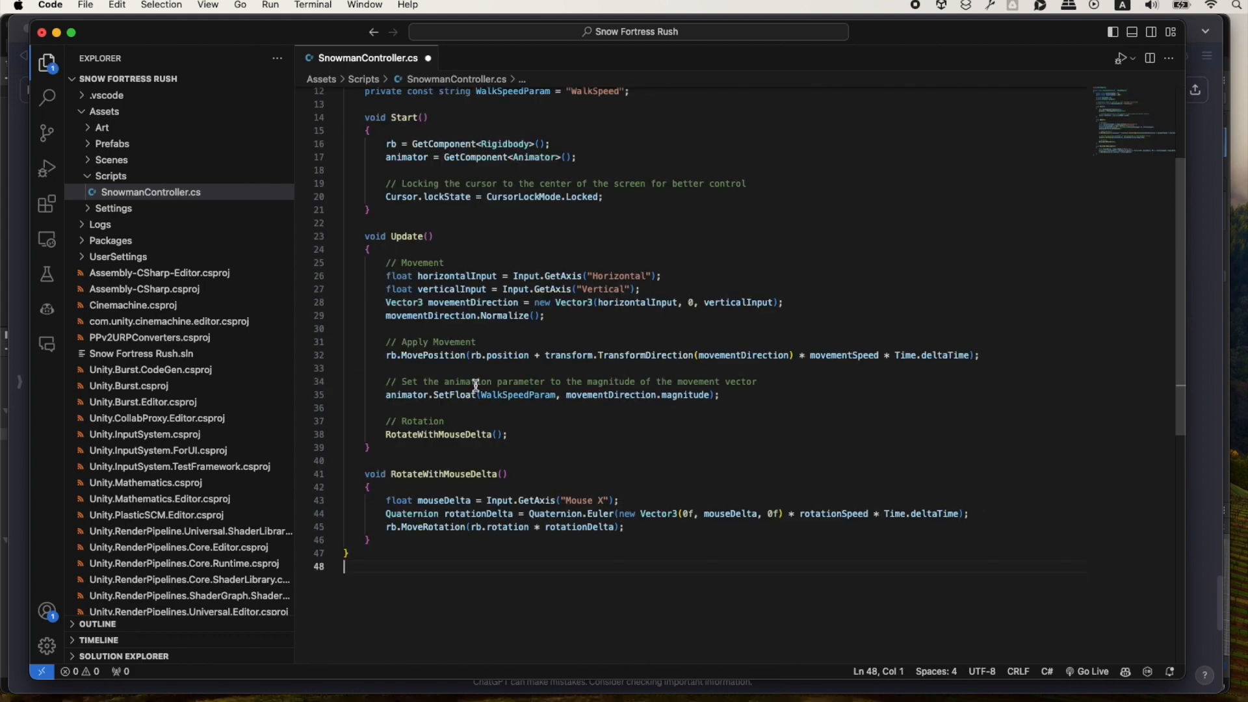
scroll(455, 403, "up", 5)
scroll(459, 496, "down", 3)
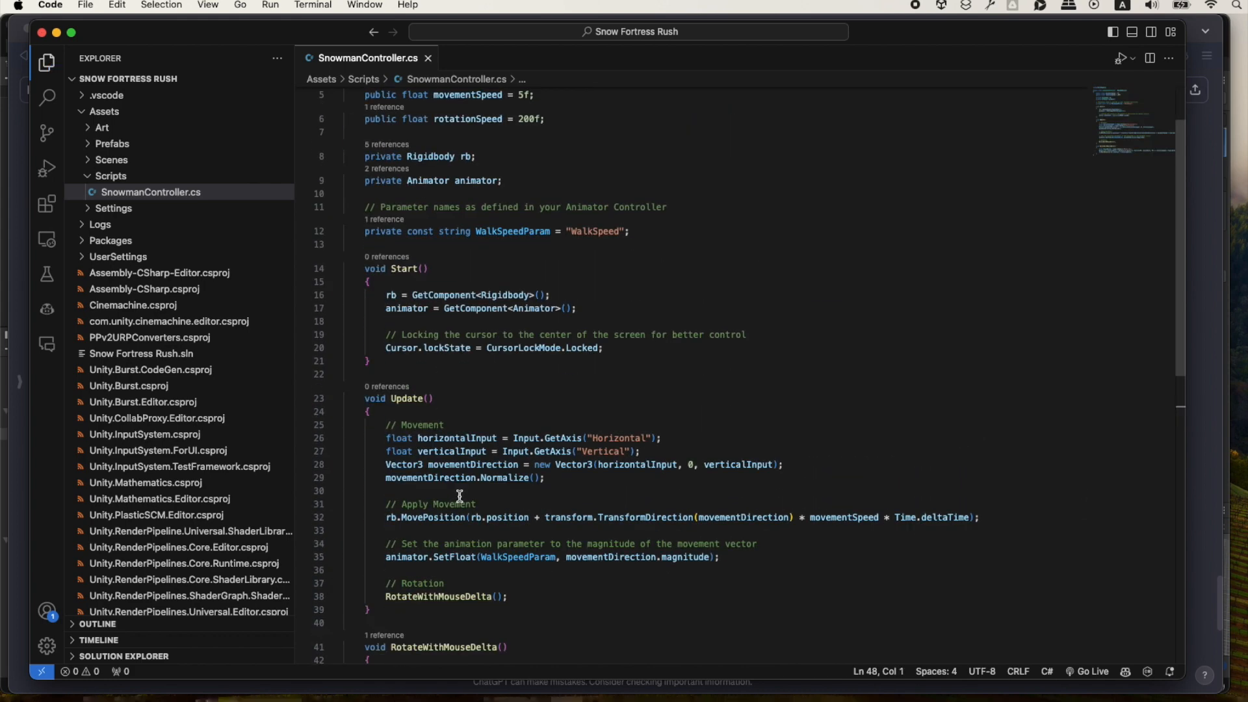
scroll(479, 544, "down", 3)
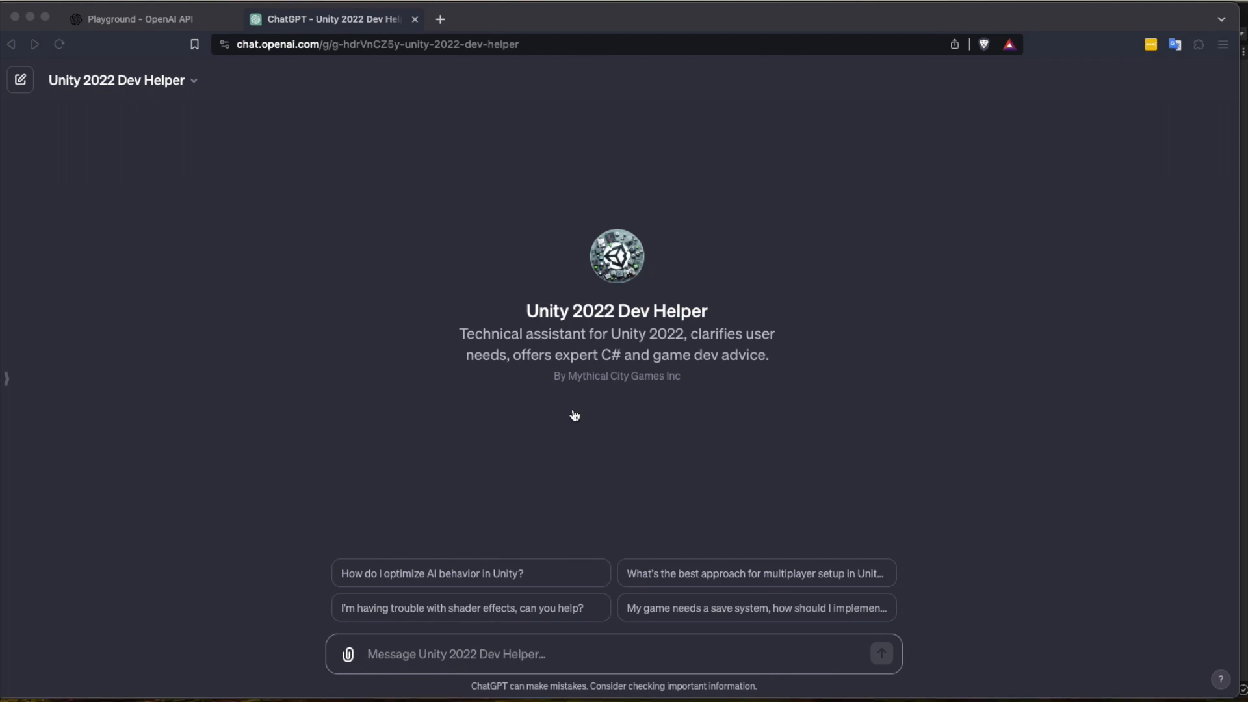
Switch to Unity and collapse the Arctic Tundra and snow environment folders in the project assets.
key("super+Tab")
left_click(248, 478)
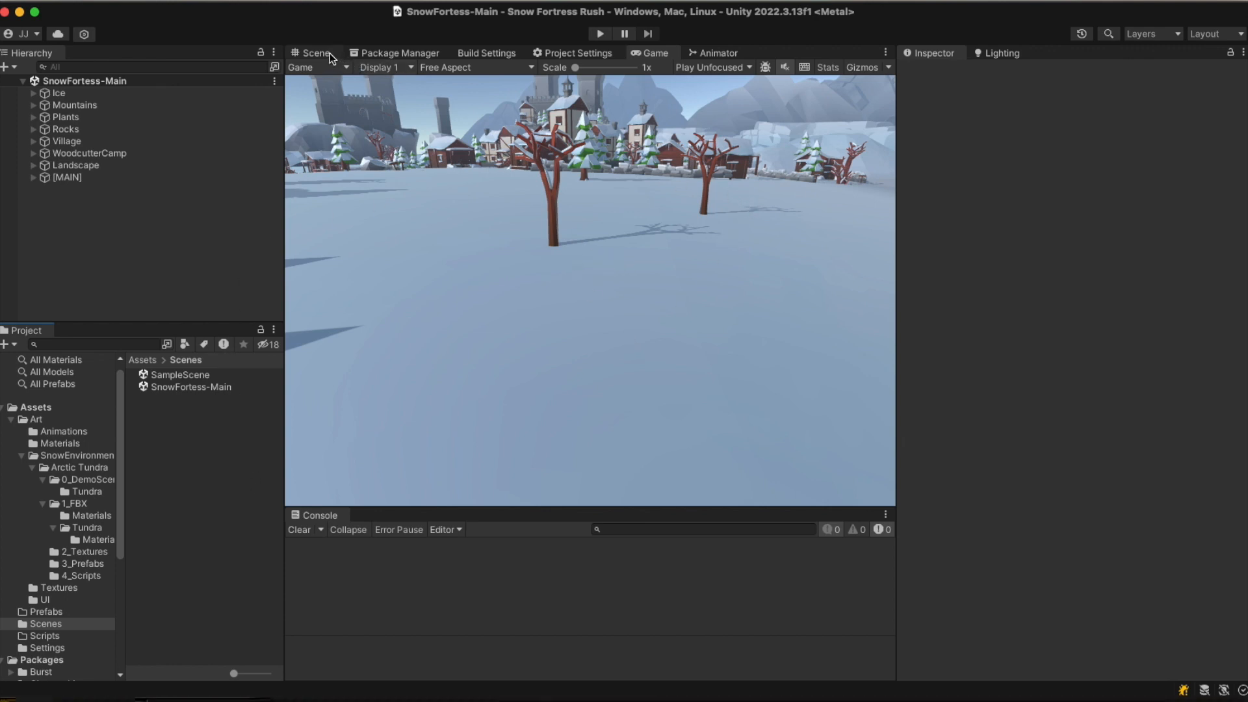
left_click(31, 468)
left_click(22, 456)
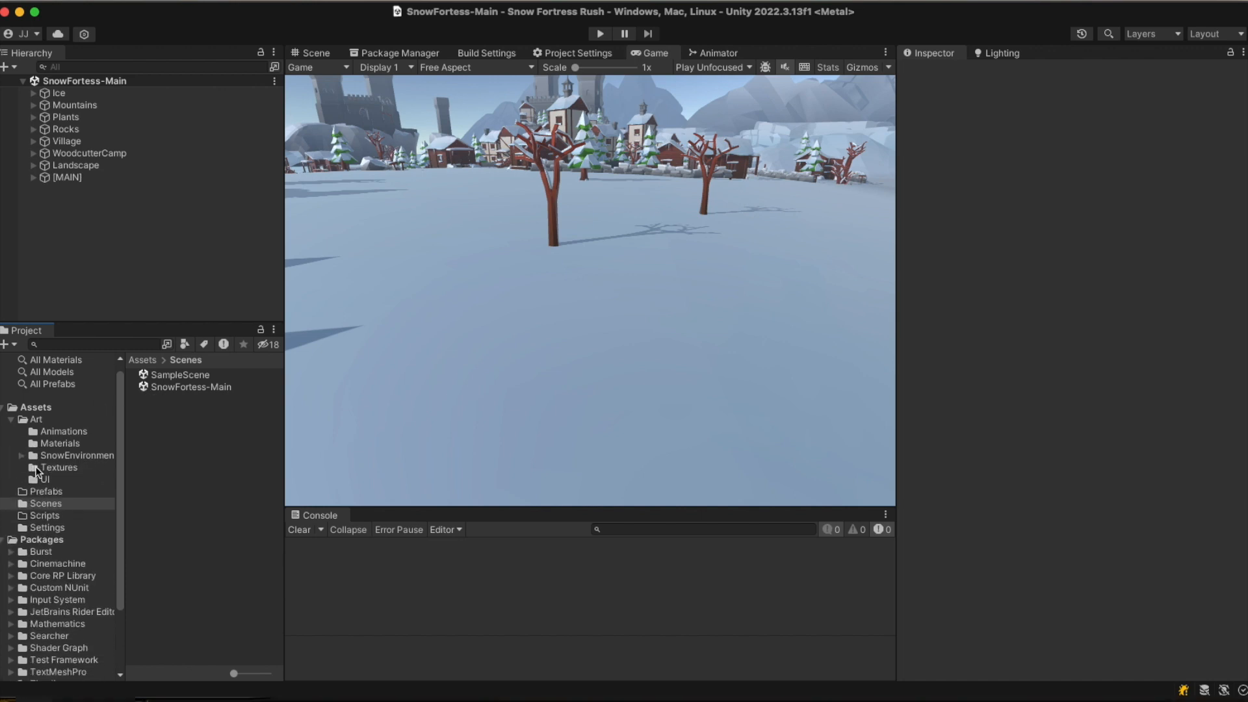
Open the Art > Animations asset folder and inspect the SK_SnowmanBase_Idle model by rotating its preview.
left_click(36, 419)
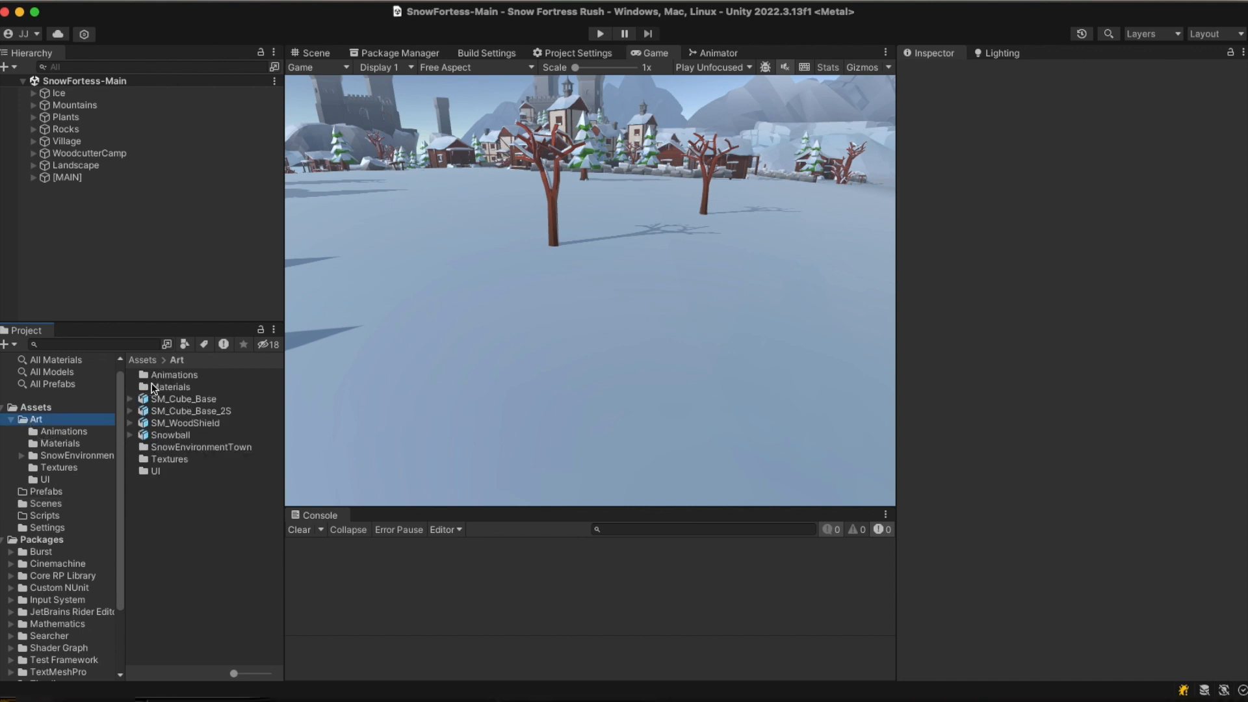
left_click(68, 431)
left_click(166, 411)
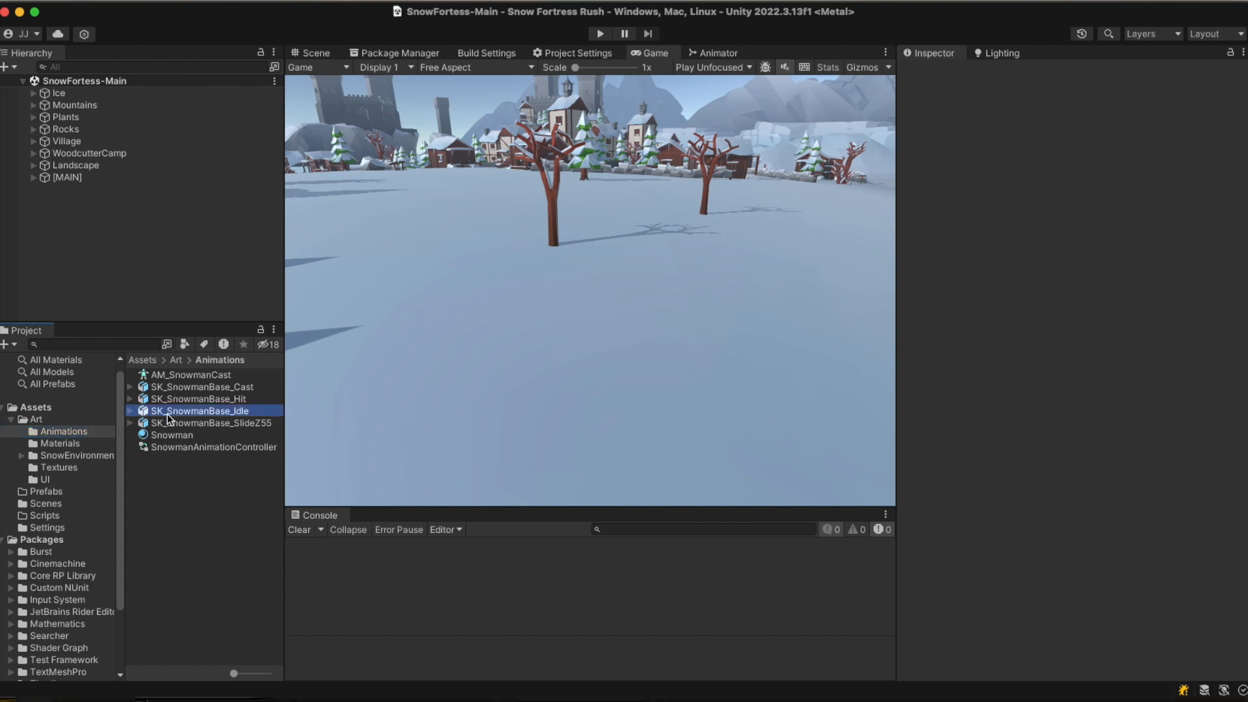
left_click_drag(1083, 572, 1008, 601)
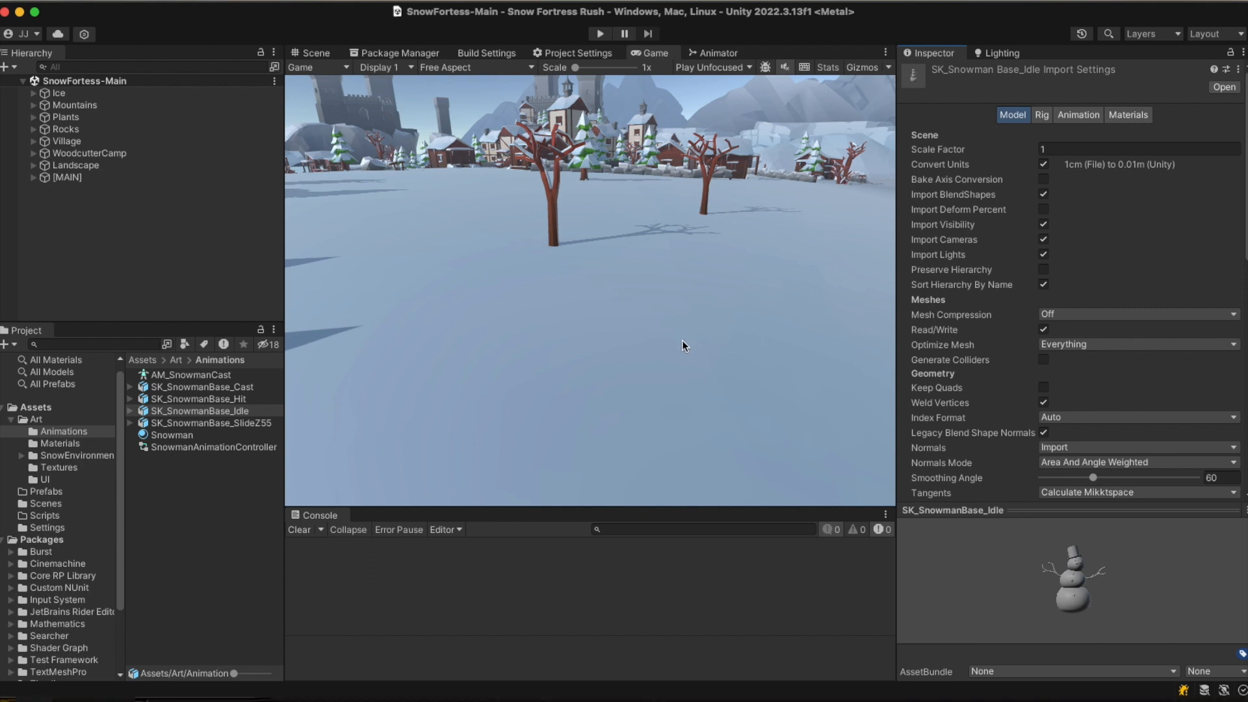
Show the Scene view and look around the snowy village environment.
left_click(315, 54)
right_click_drag(611, 273, 636, 254)
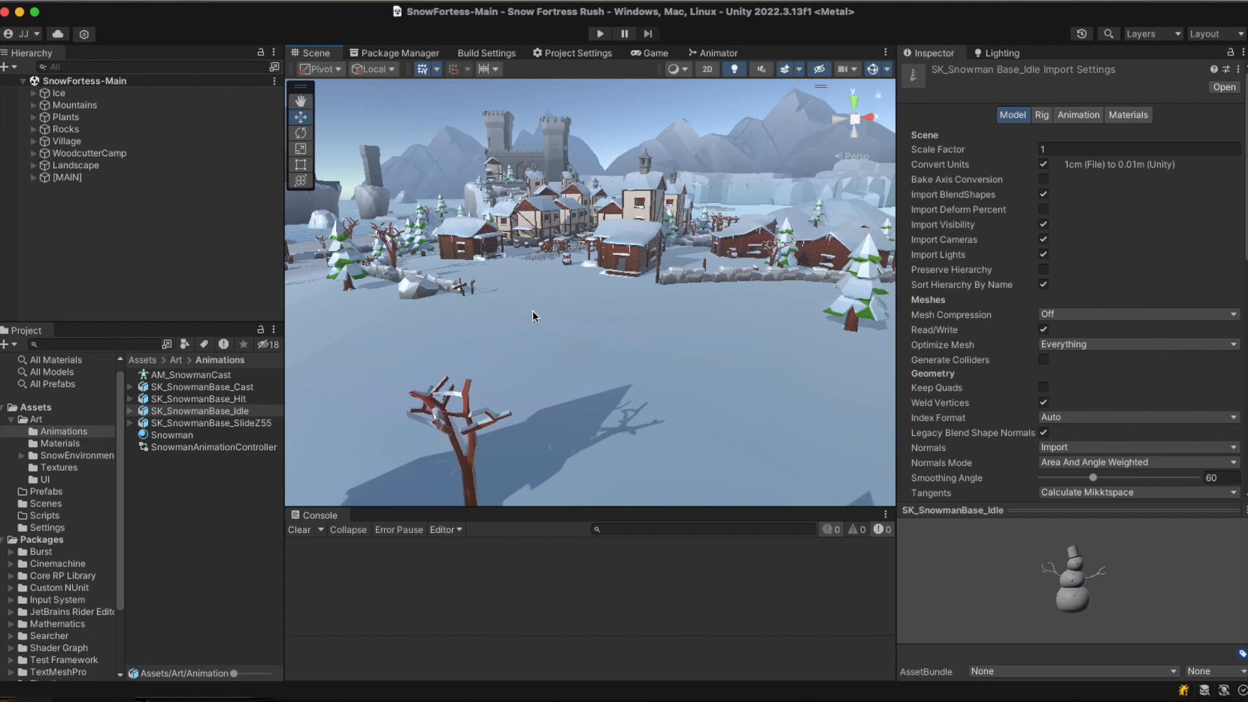
mouse_move(527, 315)
right_mouse_down()
mouse_move(549, 370)
mouse_move(518, 357)
mouse_move(504, 316)
right_mouse_up()
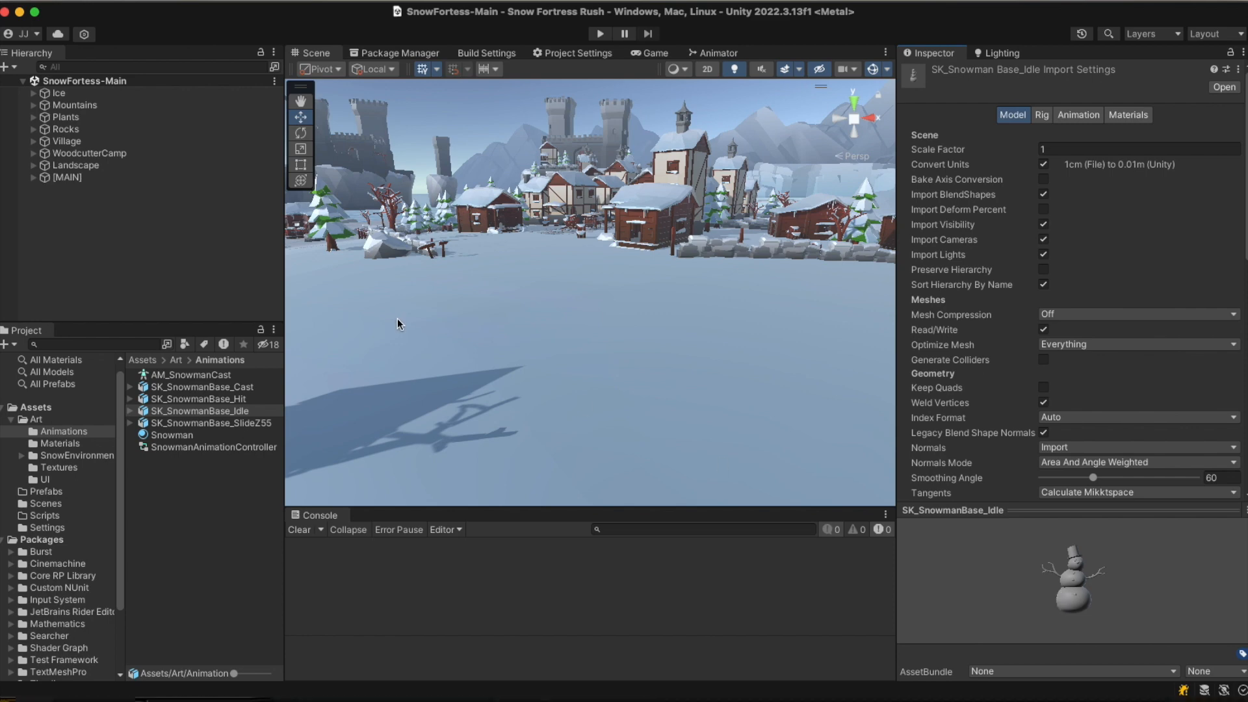
Switch to ChatGPT and send Unity 2022 Dev Helper the prompt requesting a WASD and mouse-rotation snowman controller script plus prefab setup details.
key("super+Tab")
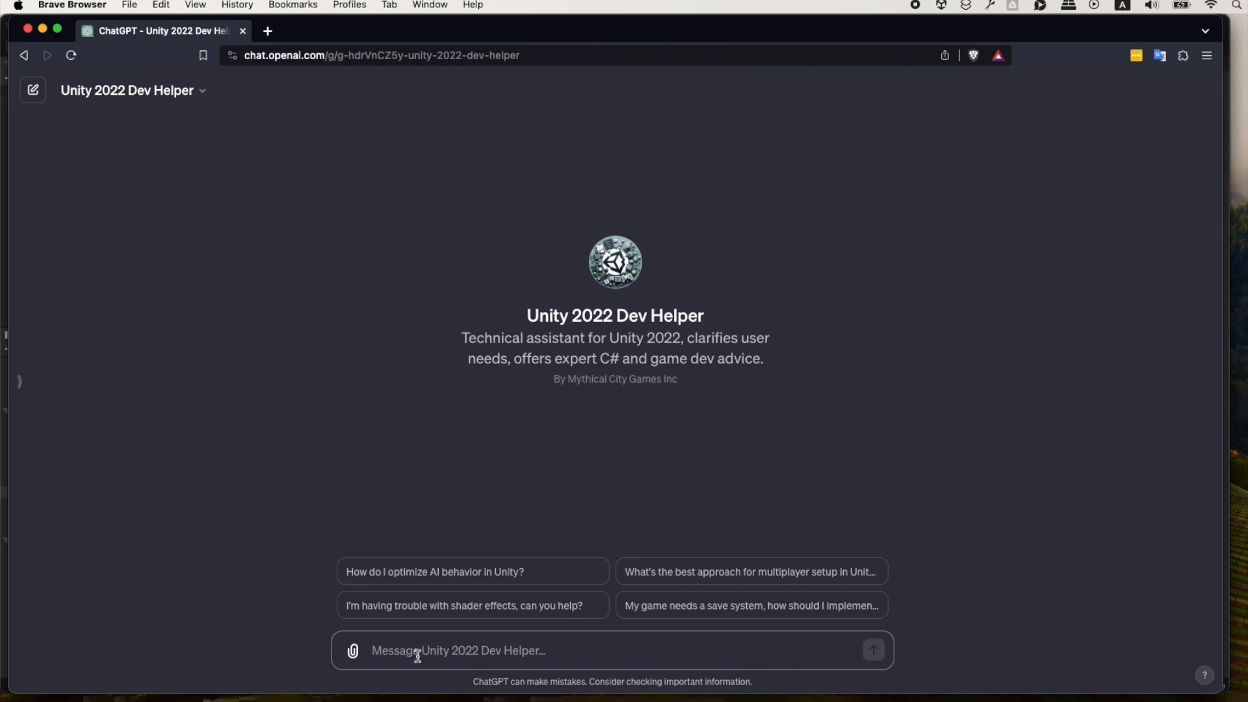
left_click(396, 649)
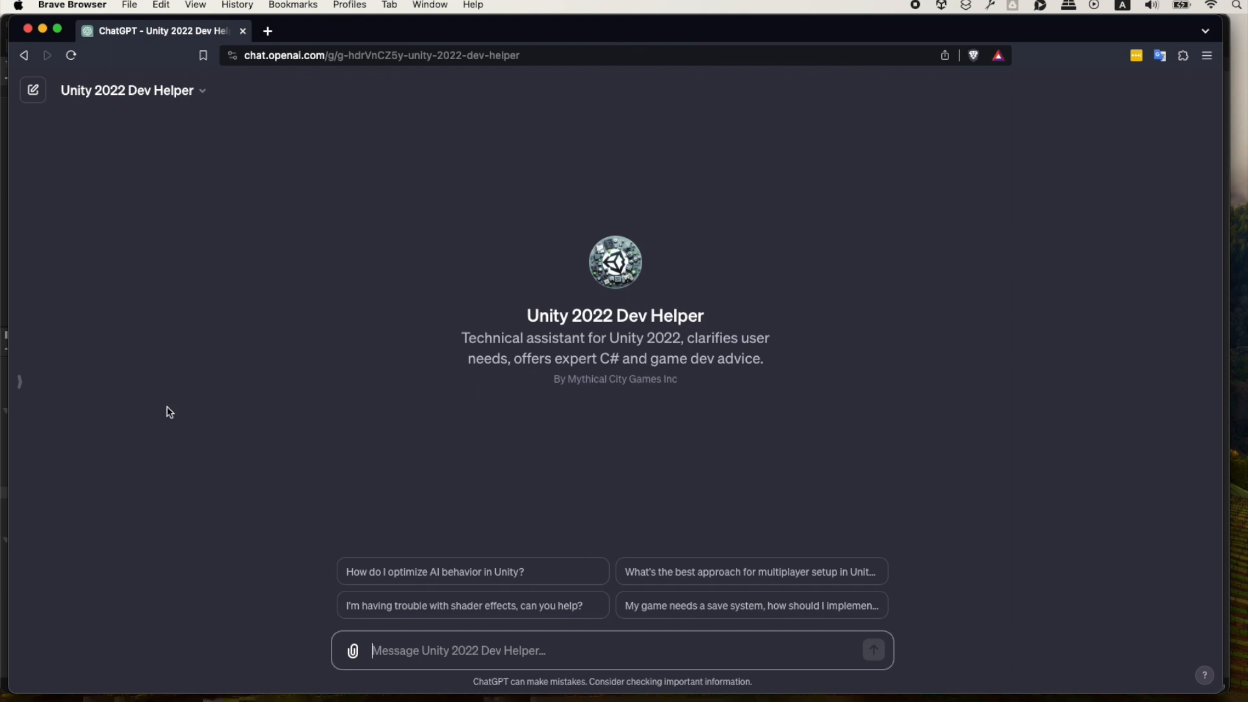
type("I am making a 3D realtime action video game for PC that lets the player control a snowman character, move the character and throw snowballs. The game will have a physics element where the player can attack snow forts made out of blocks of snow that can be knocked over. Can you create a script for the snowman control and movement, give me details how to setup the snowman prefab. The snowman should move with they WASD keys and rotate with the mouse (in a 3rd person controller style where we use the mouse movement's delta to rotate the snowman).")
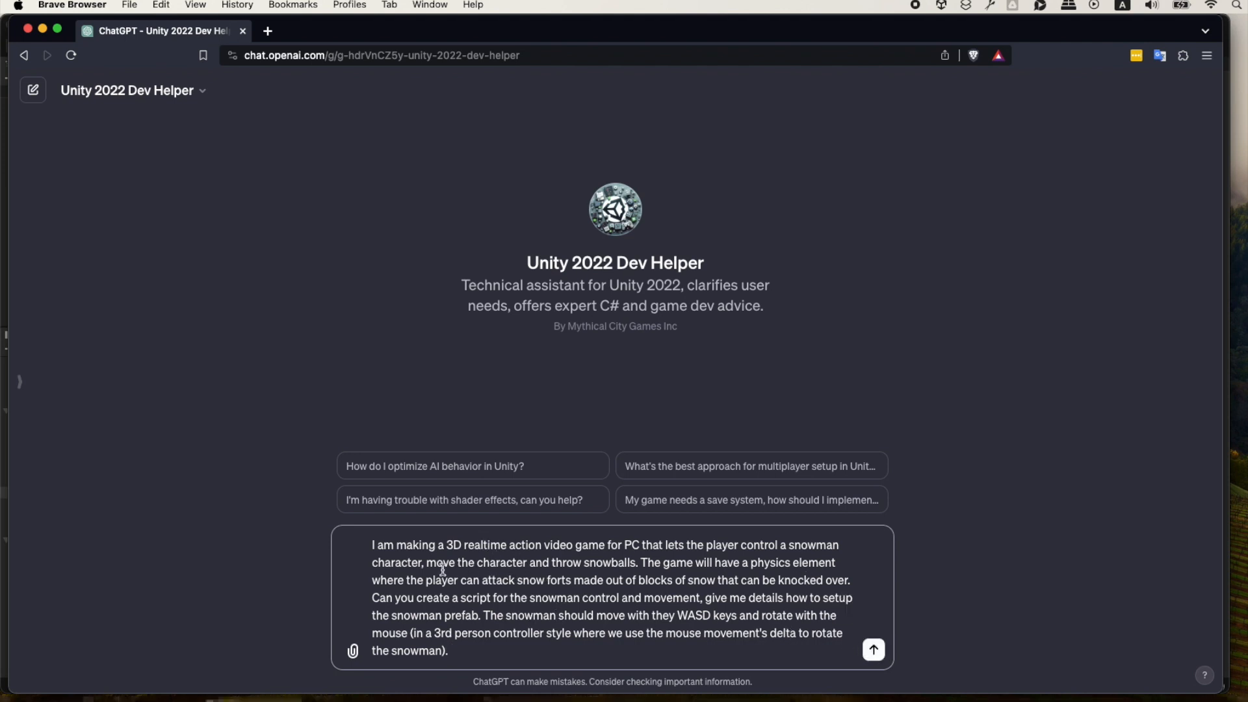
left_click(874, 650)
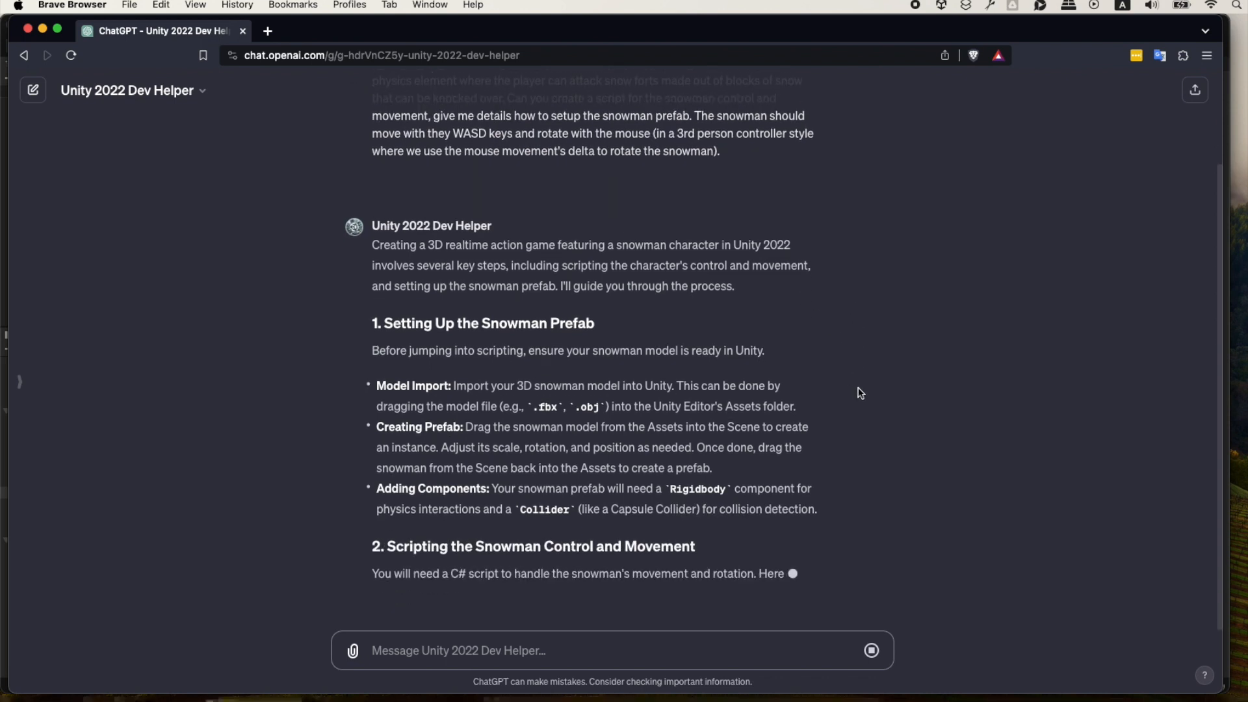
Read through the generated reply, covering the snowman prefab setup, the controller script and the instructions for using it.
scroll(858, 390, "up", 4)
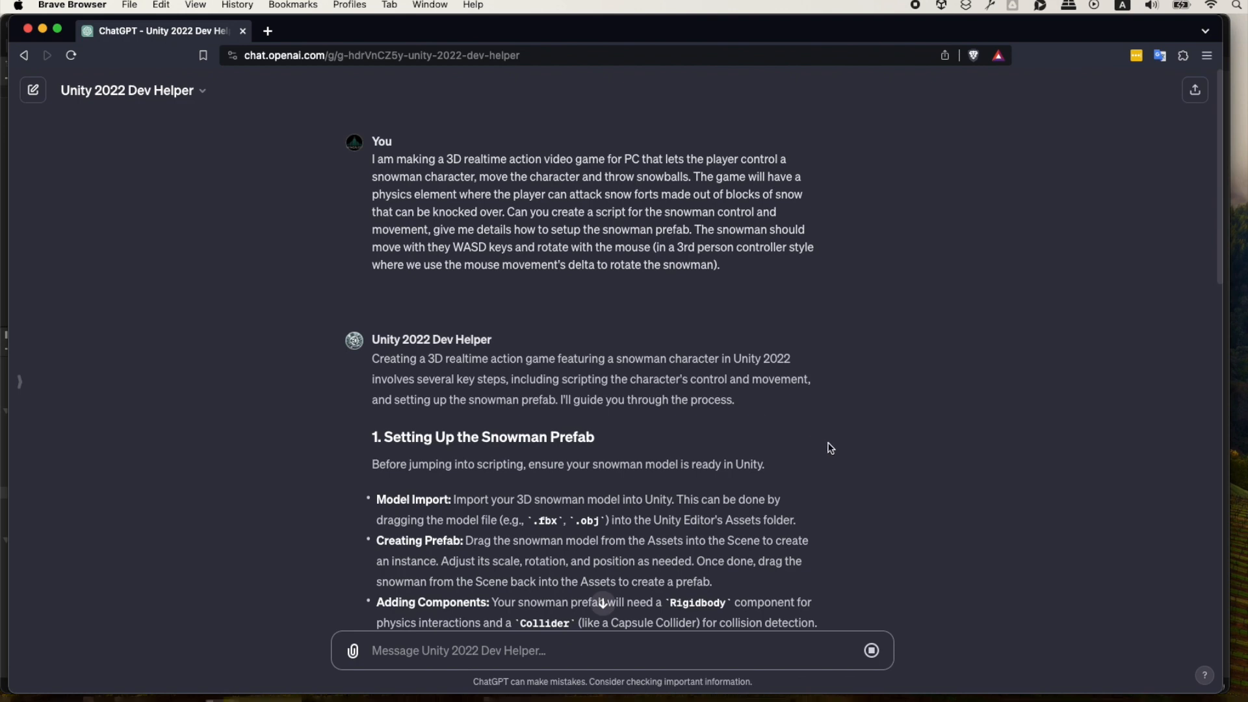
scroll(830, 448, "down", 1)
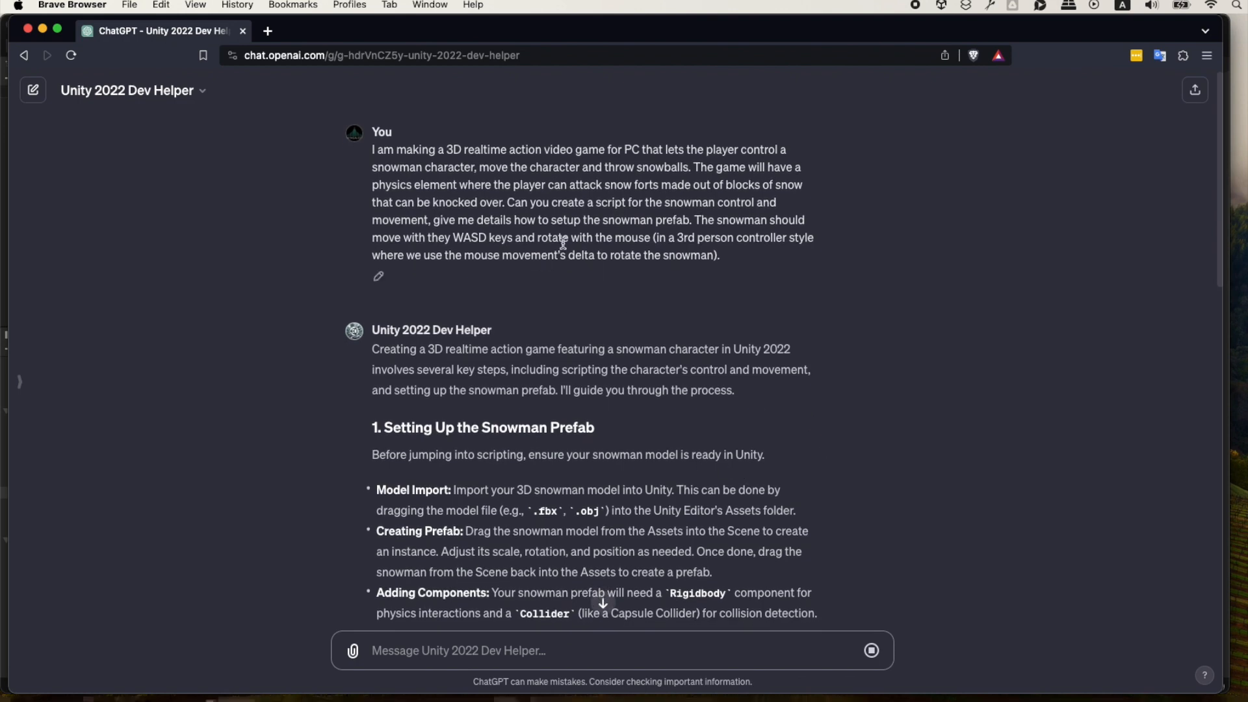
scroll(908, 437, "down", 4)
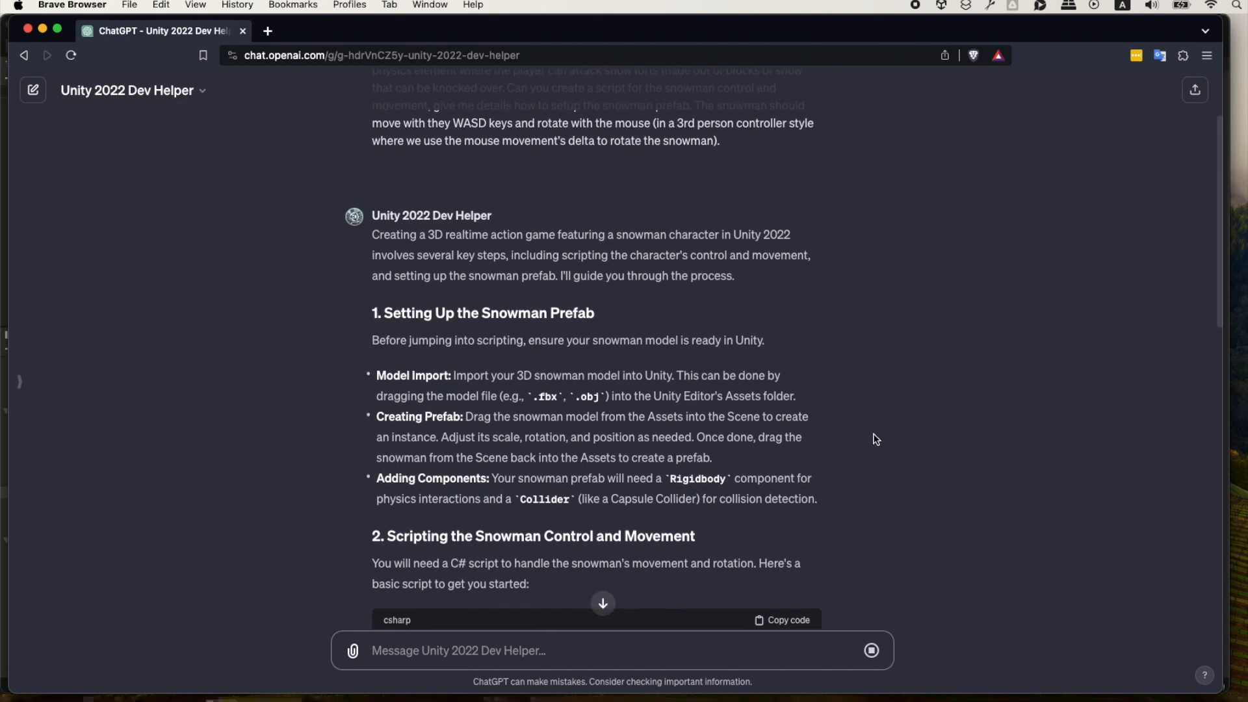
scroll(875, 440, "down", 20)
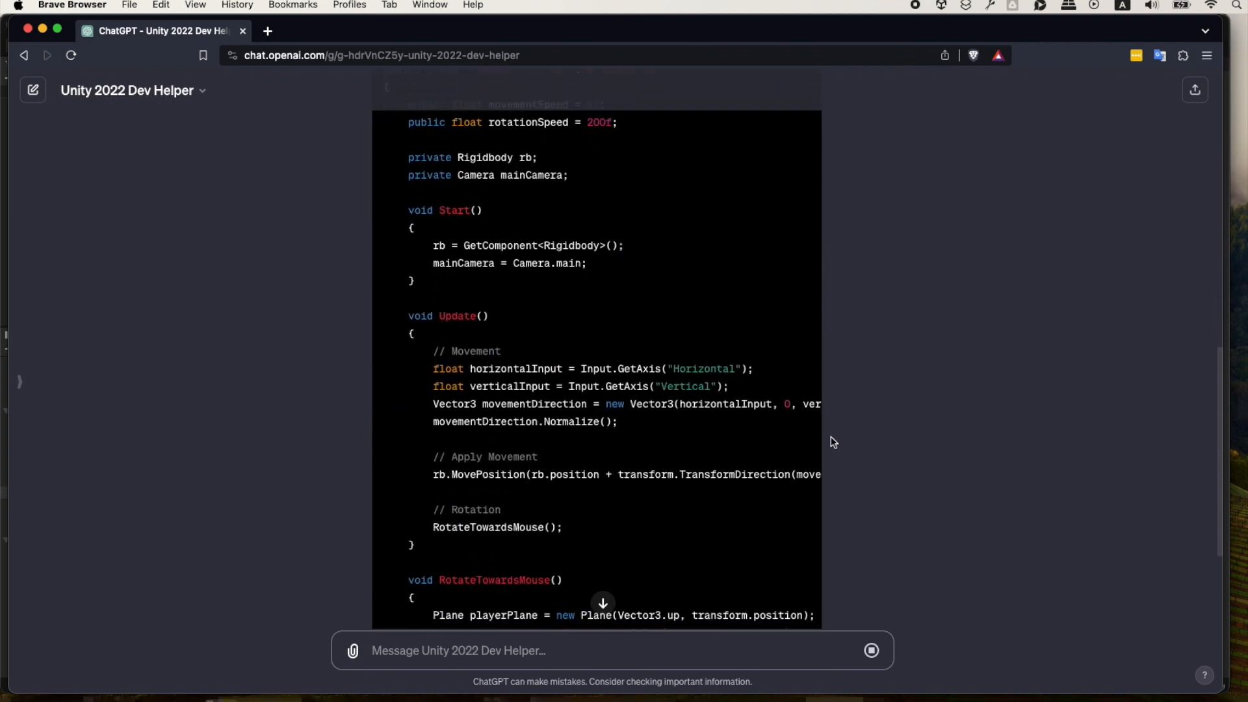
scroll(830, 442, "down", 10)
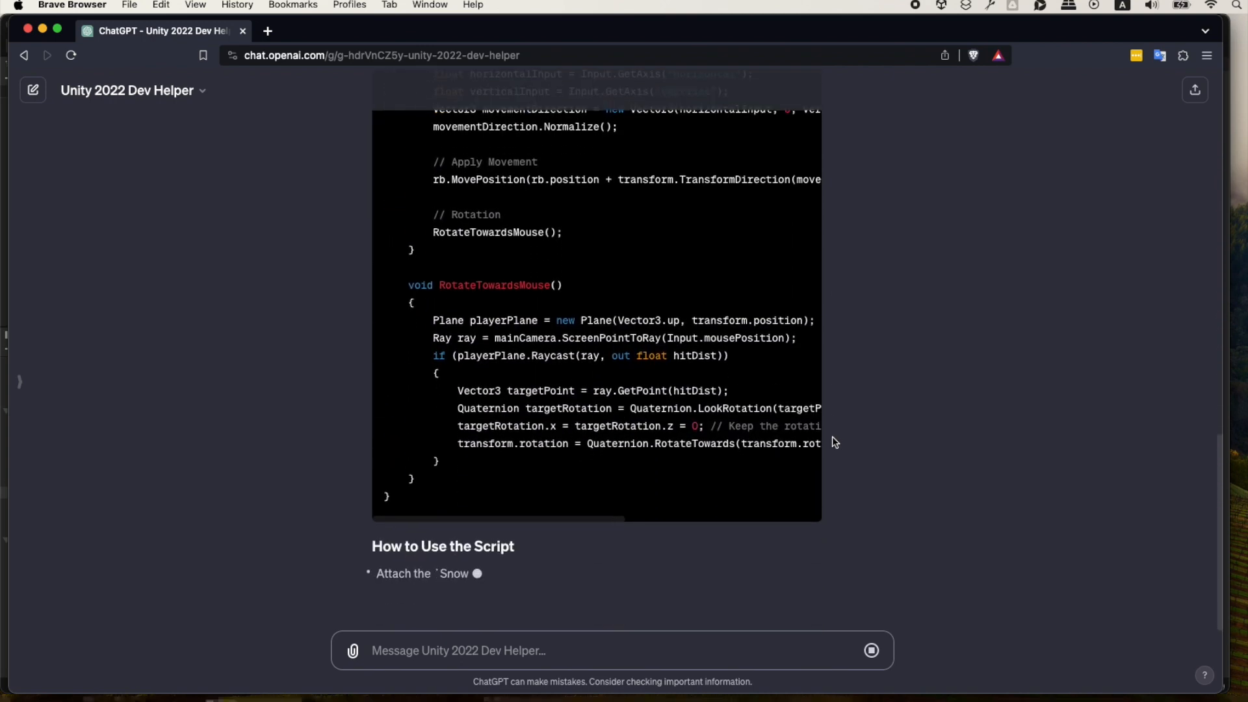
scroll(843, 427, "up", 20)
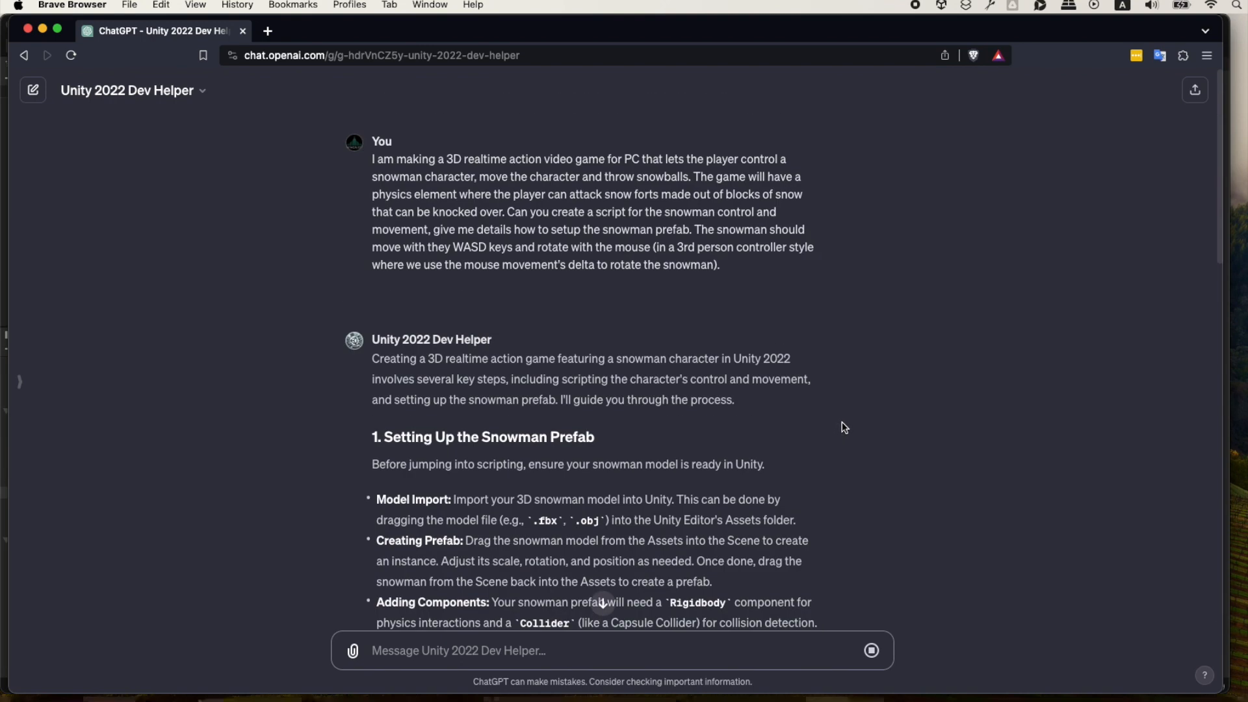
scroll(844, 427, "down", 5)
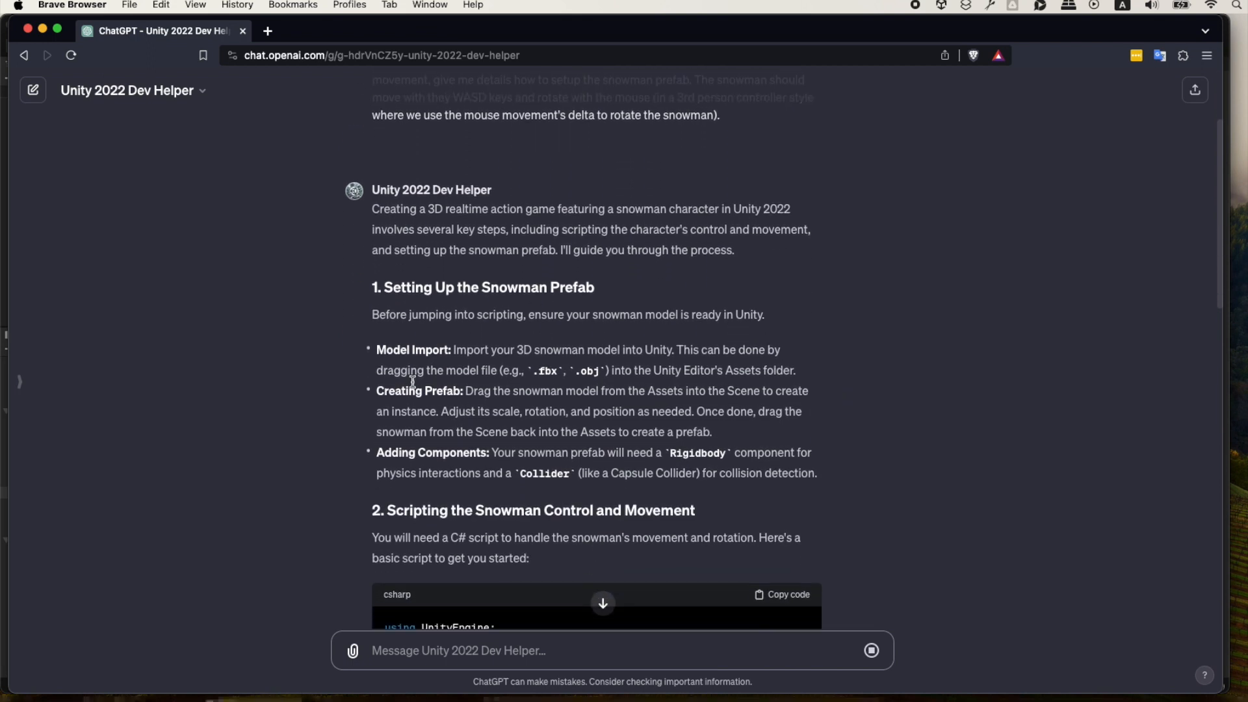
Review the reply's prefab setup instructions, switch to Unity and place the SK_SnowmanBase_Idle model from Art > Animations in the snowy scene.
scroll(420, 374, "down", 1)
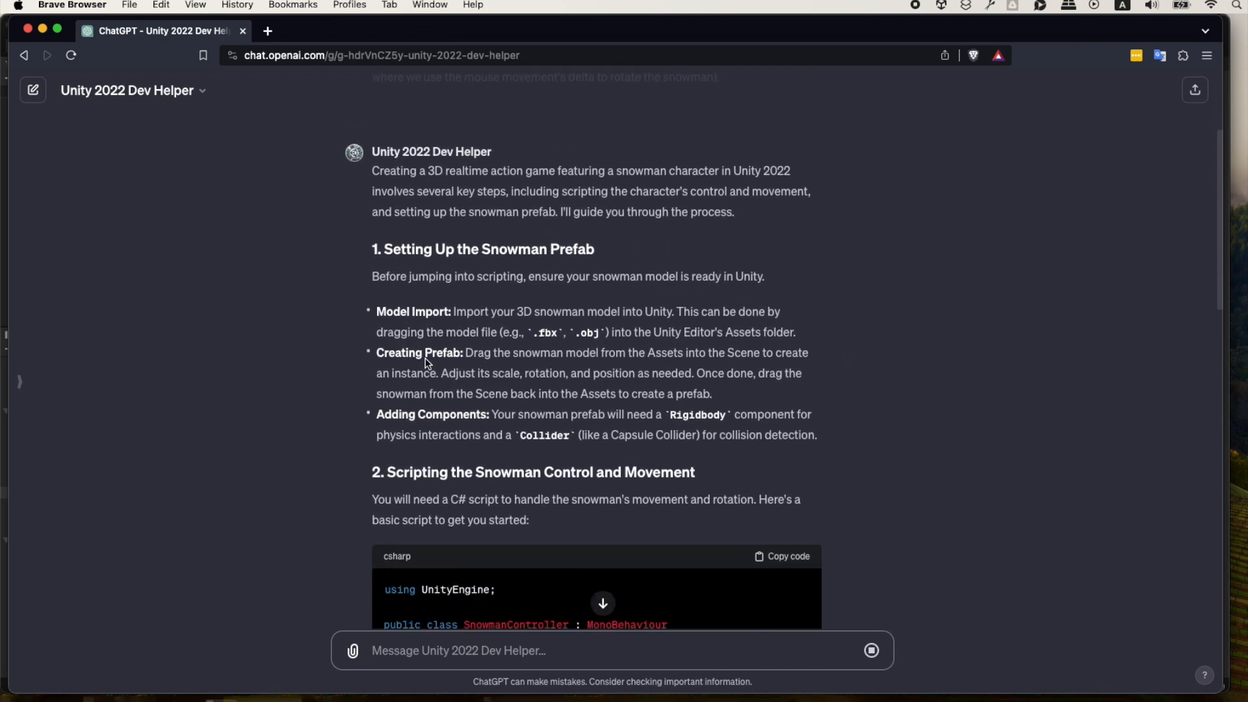
scroll(842, 394, "down", 1)
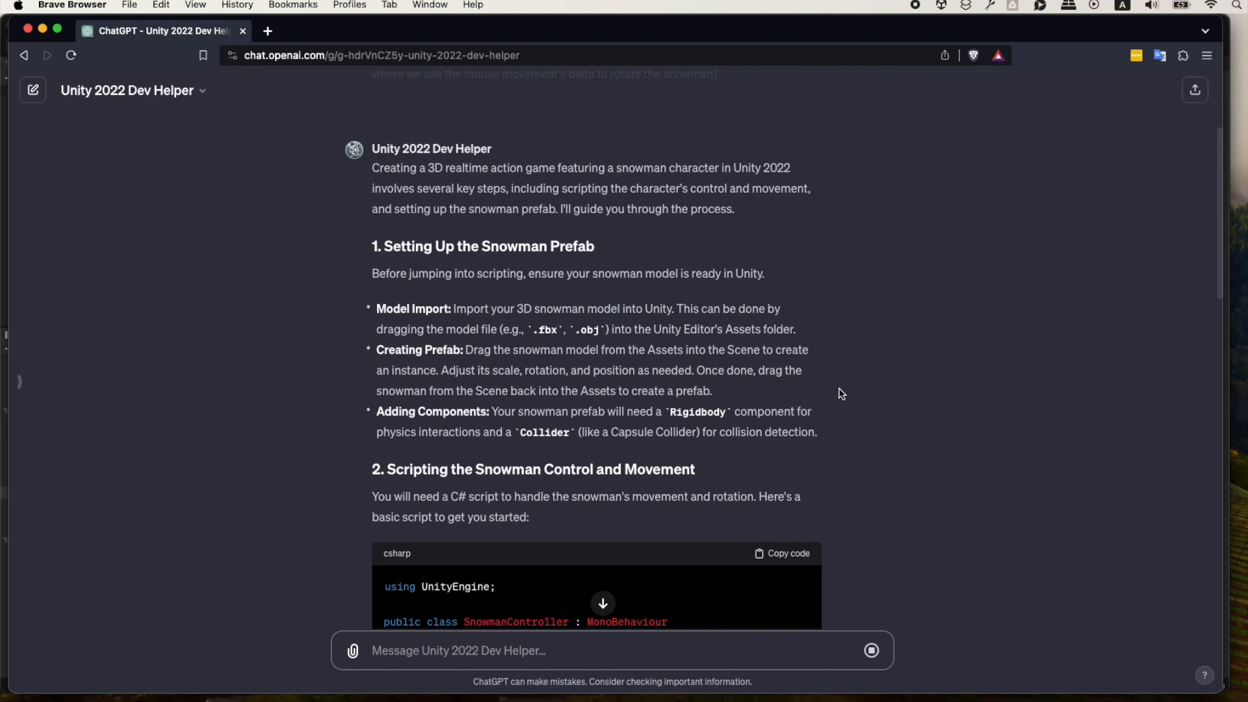
scroll(840, 364, "down", 1)
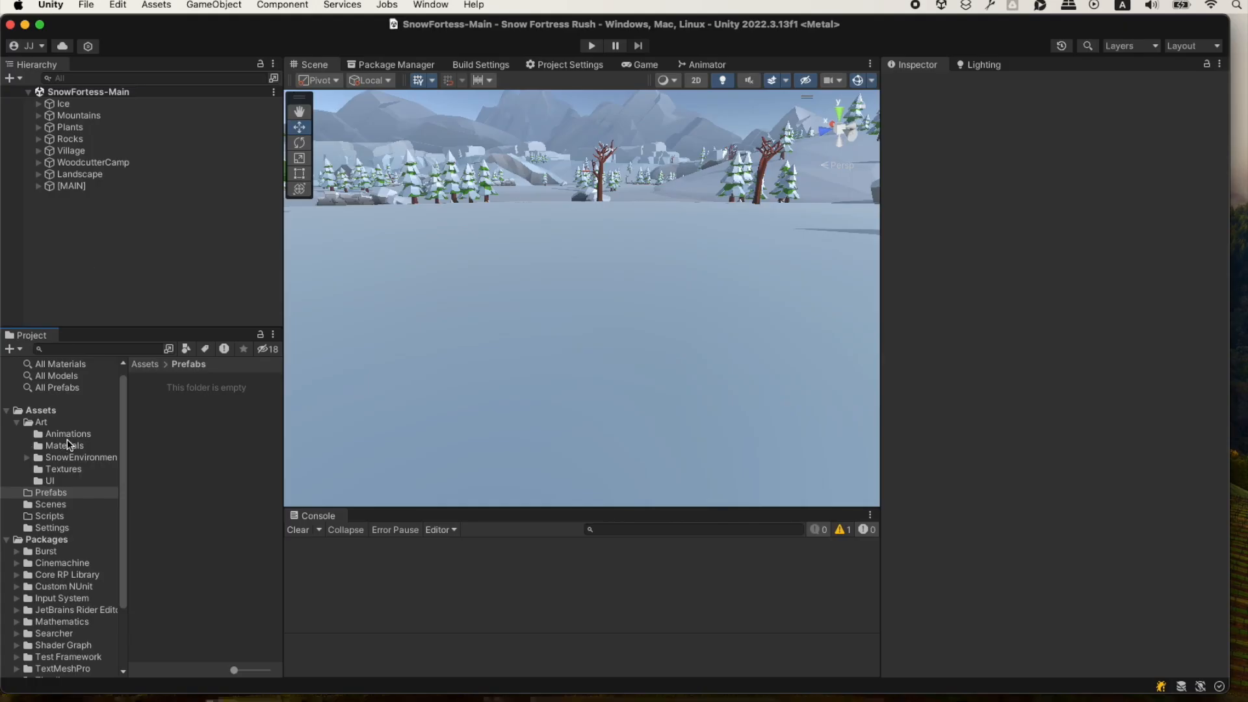
left_click(60, 432)
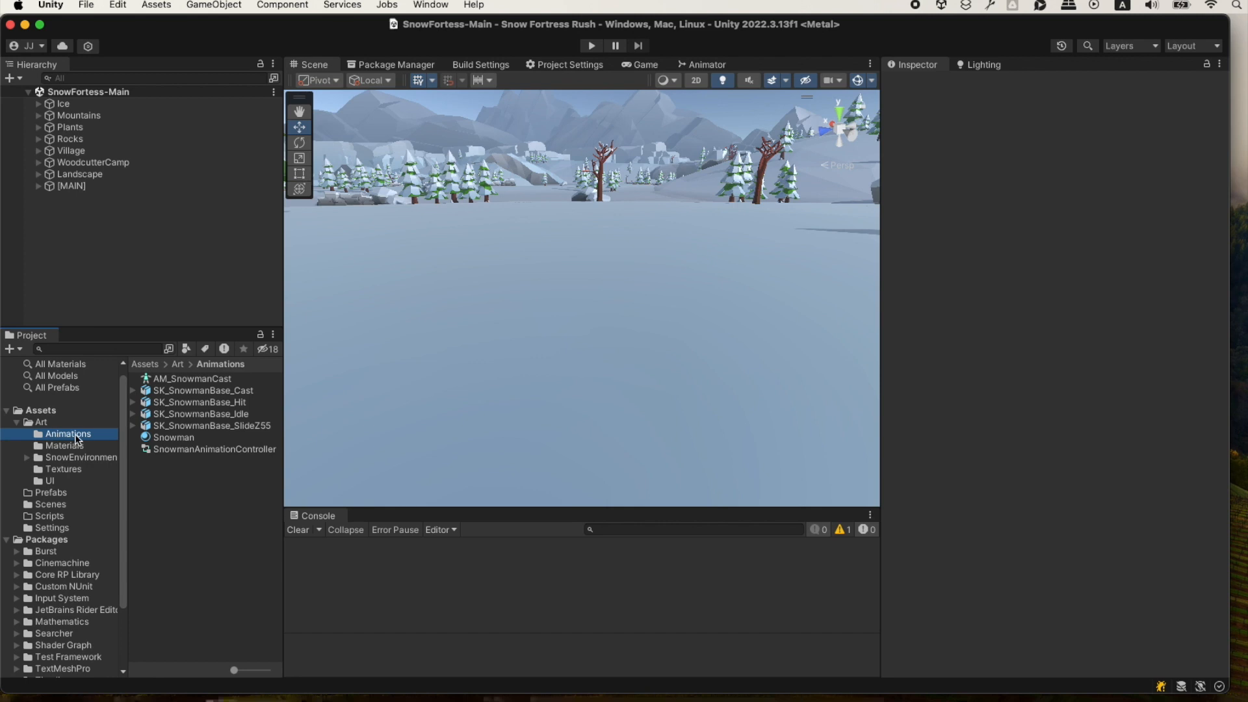
left_click(181, 413)
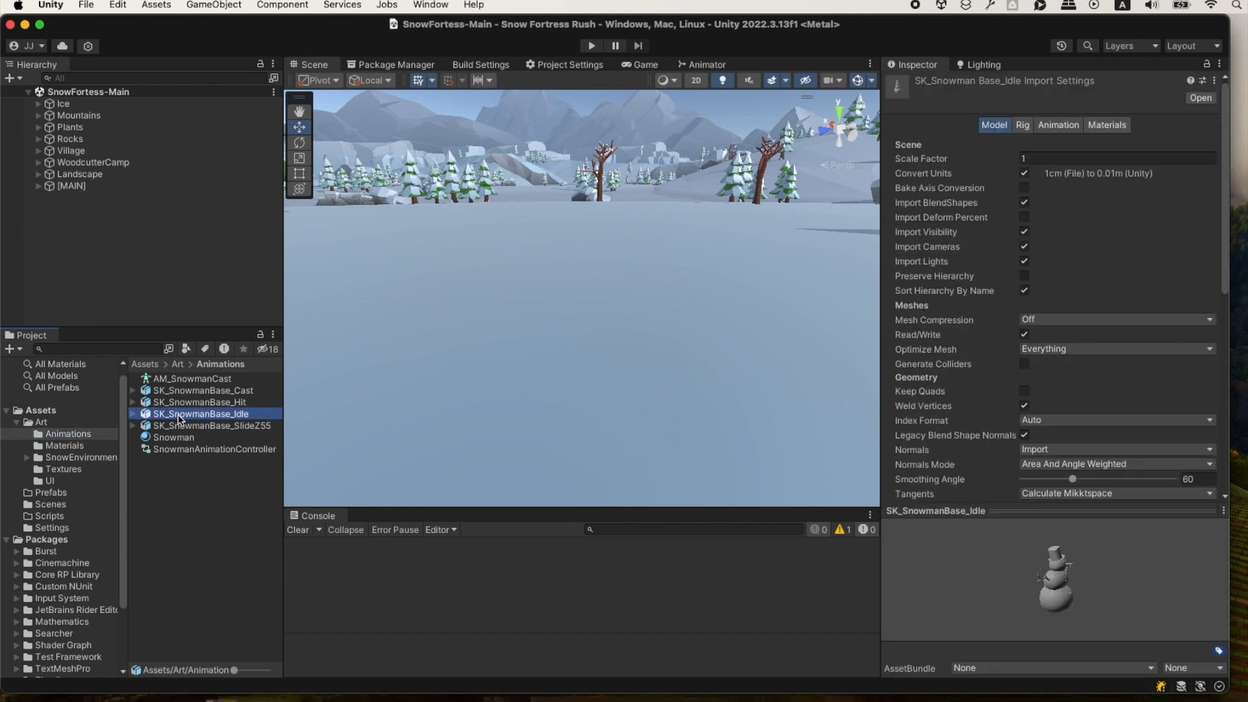
left_click_drag(180, 414, 613, 398)
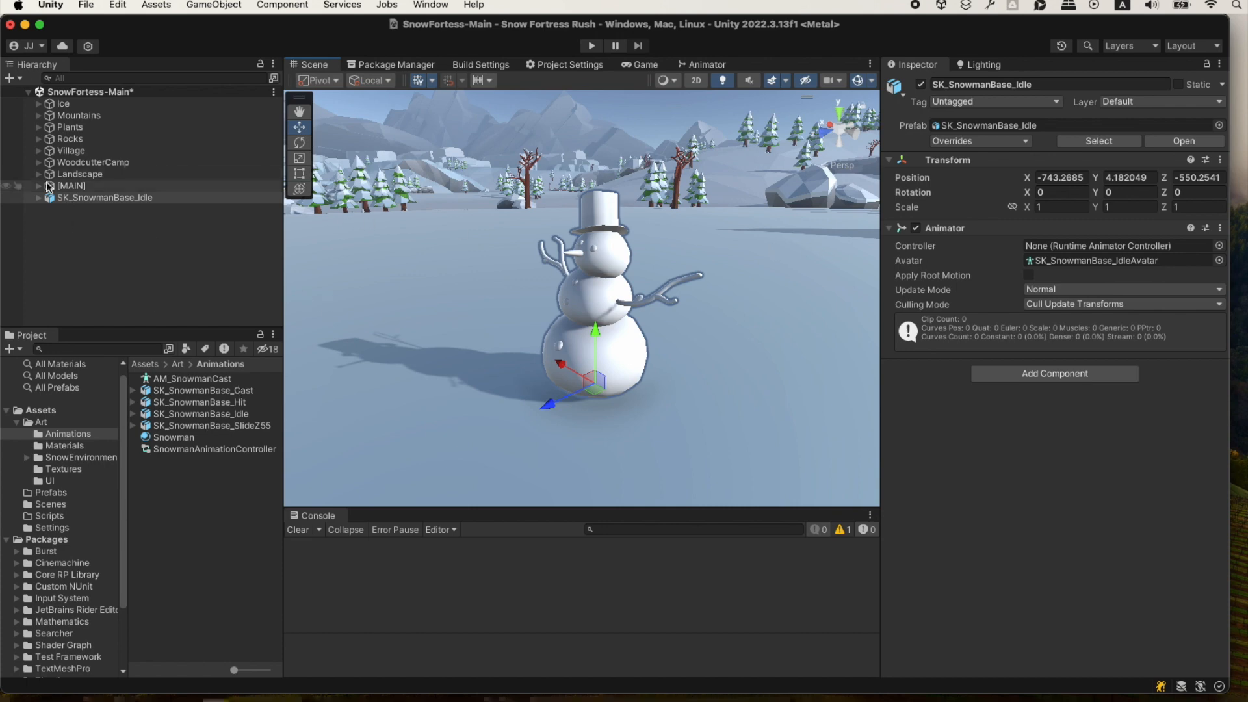
Assign the M_SnowMan_Snow material to the snowman mesh under the normal object of SK_SnowmanBase_Idle.
left_click(40, 200)
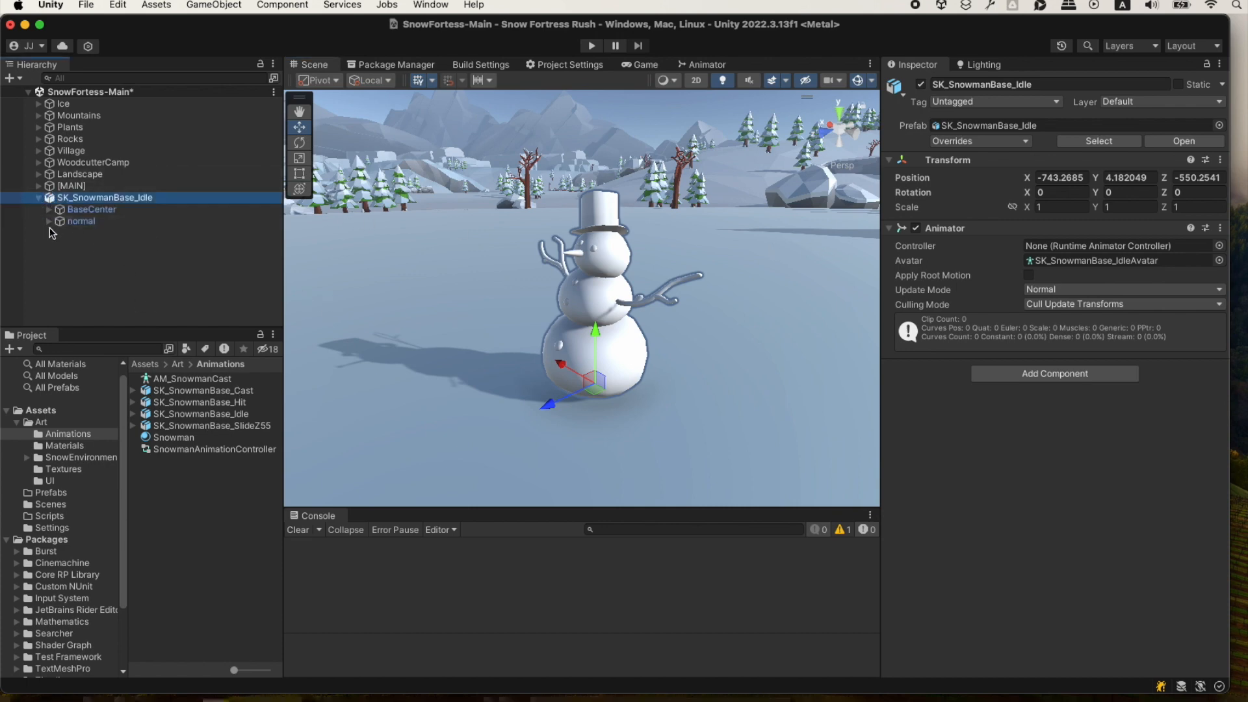
left_click(48, 221)
left_click(84, 236)
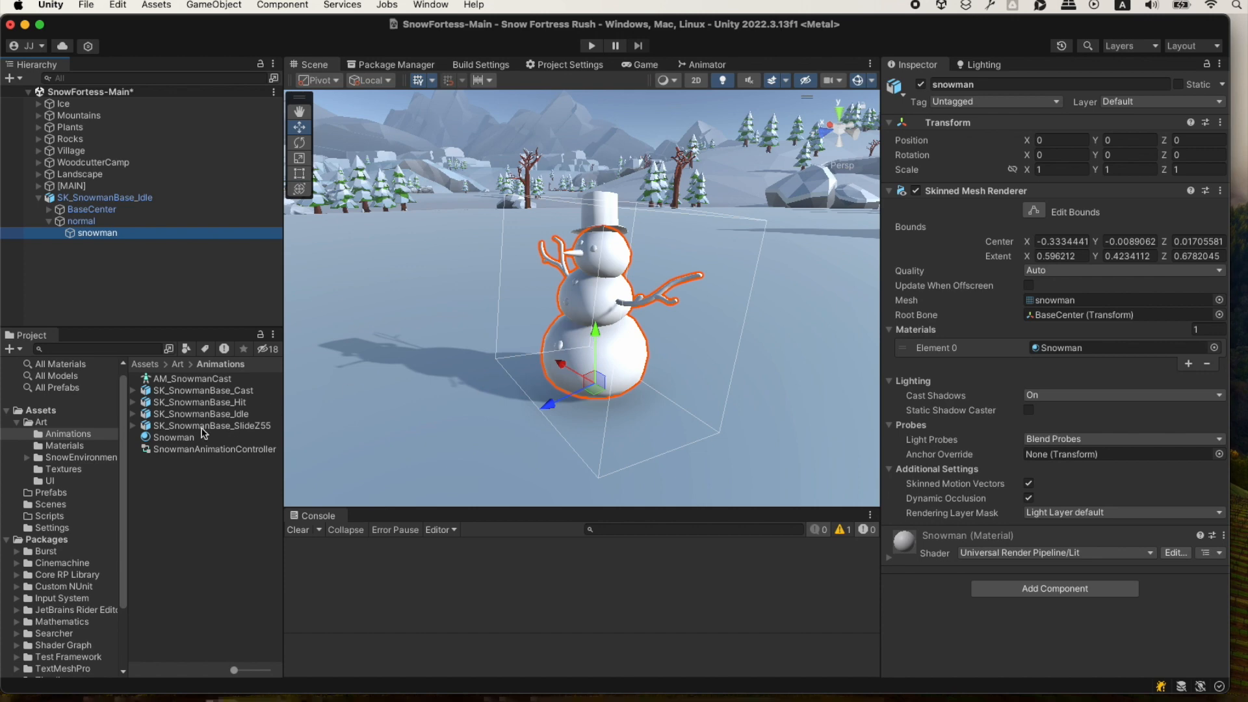
left_click(73, 447)
left_click_drag(178, 403, 1074, 354)
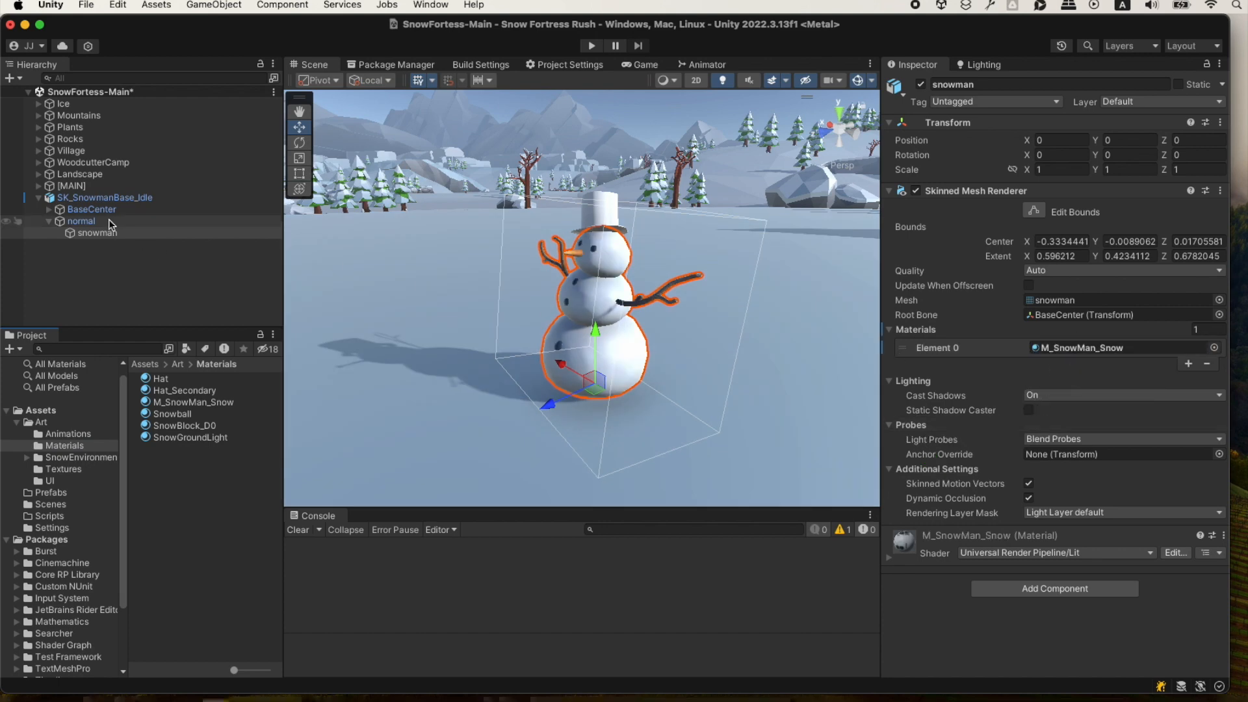
Replace the material on the snowman's hat with M_SnowMan_Snow and deselect the hat.
left_click(602, 209)
left_click(602, 209)
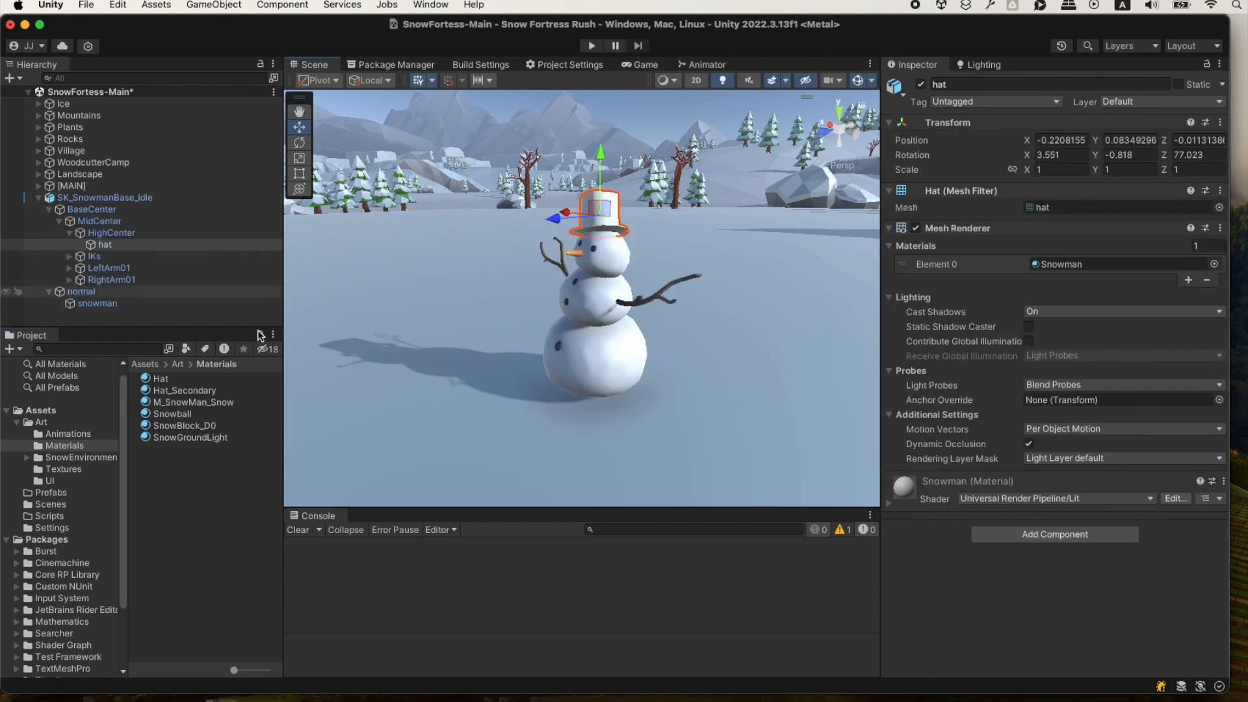
left_click_drag(191, 406, 1074, 270)
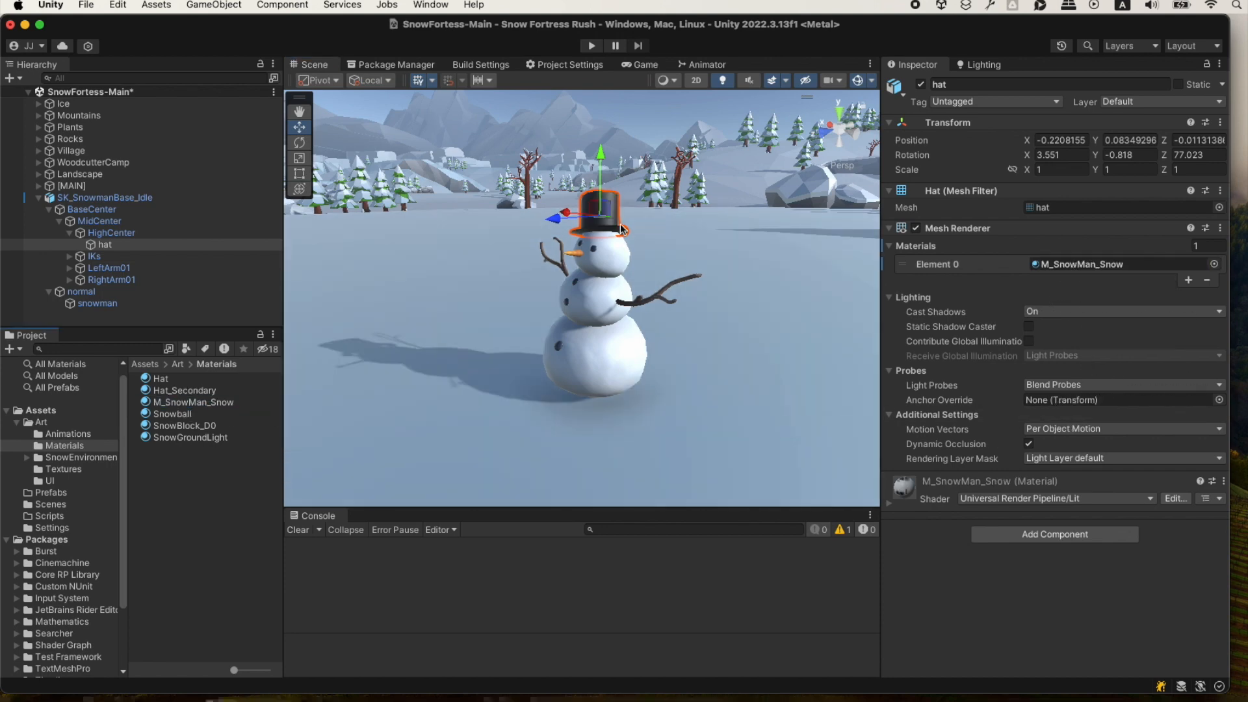
left_click_drag(632, 340, 614, 361, "alt")
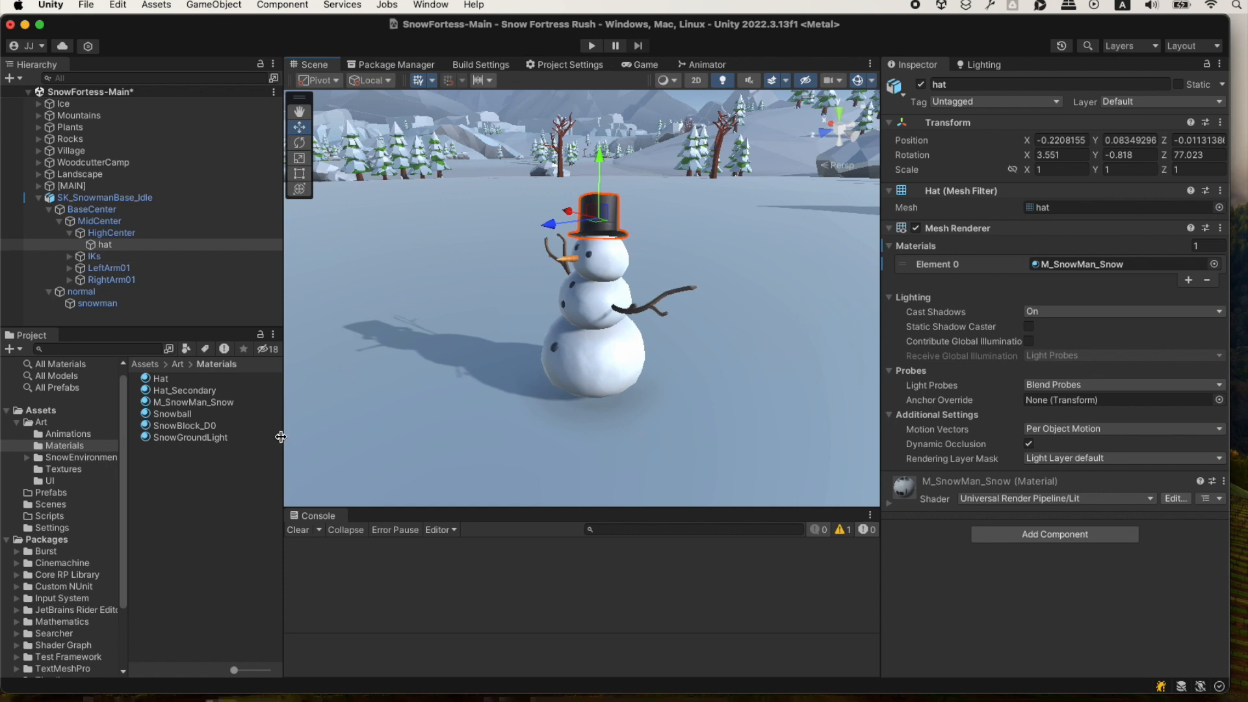
left_click(230, 475)
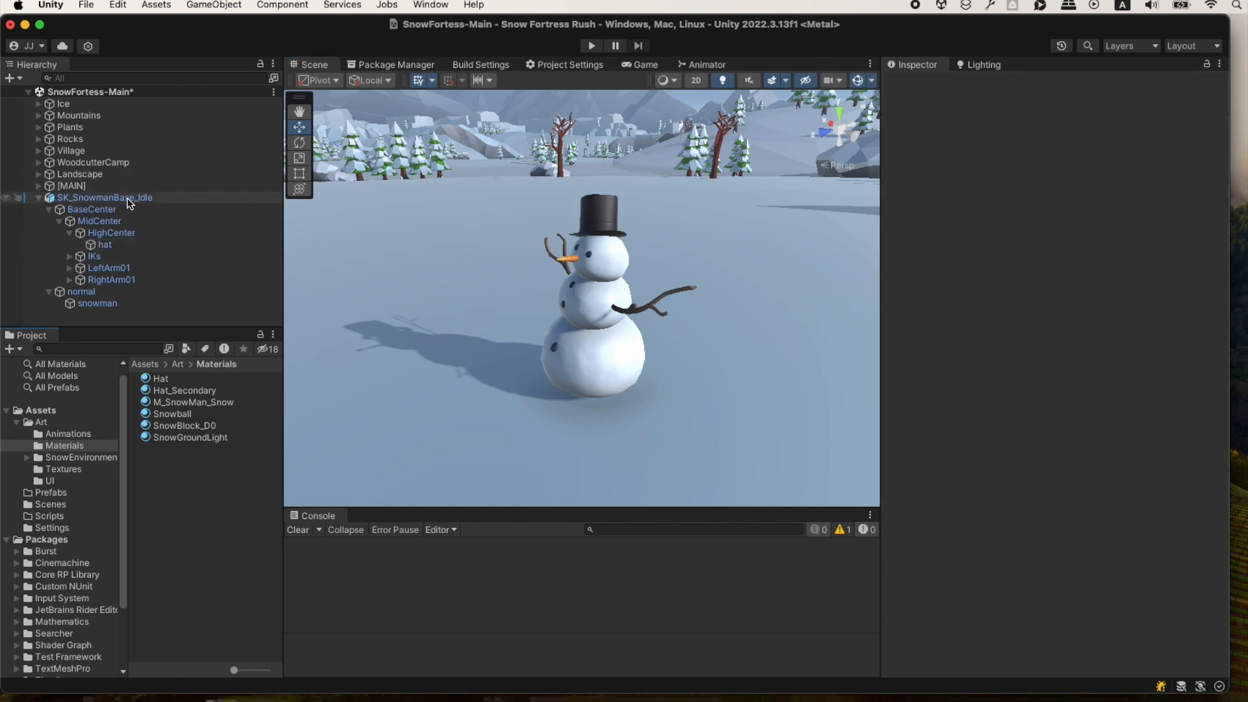
Check the prefab creation instructions in ChatGPT, return to Unity and save SK_SnowmanBase_Idle as a prefab variant in Assets > Prefabs.
key("super+Tab")
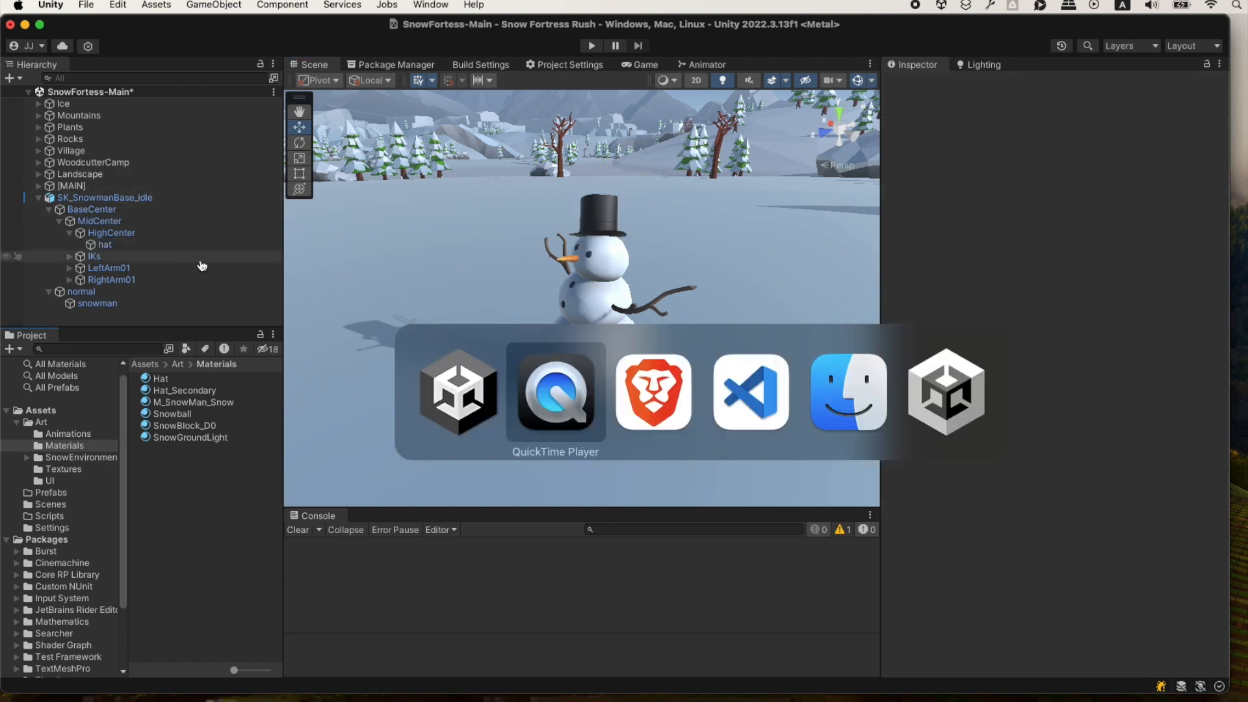
key("super+Tab")
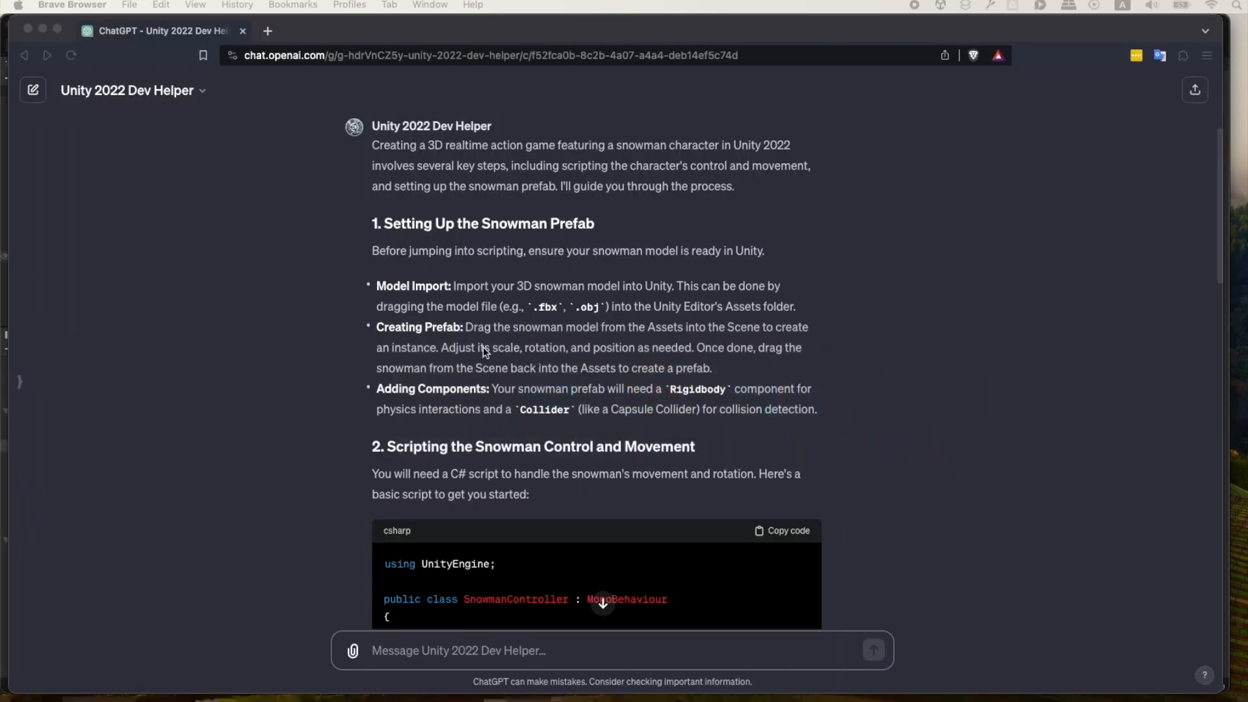
scroll(418, 358, "down", 2)
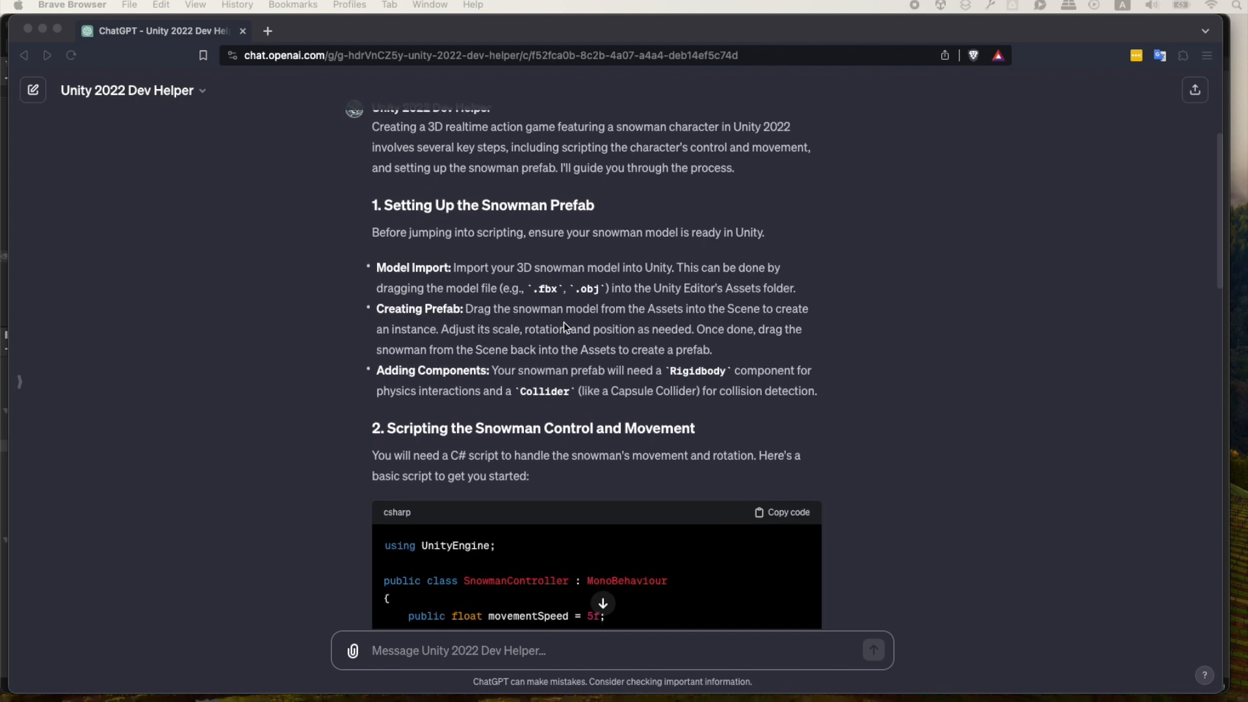
scroll(637, 313, "down", 1)
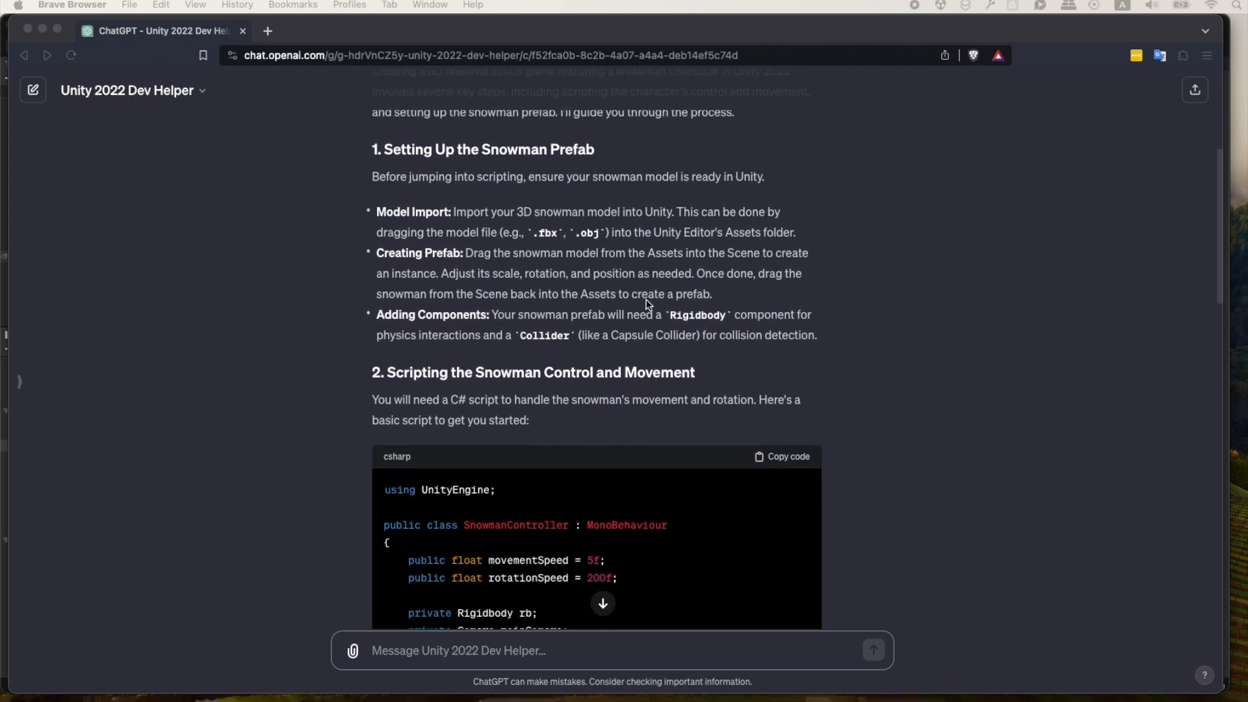
scroll(478, 300, "down", 1)
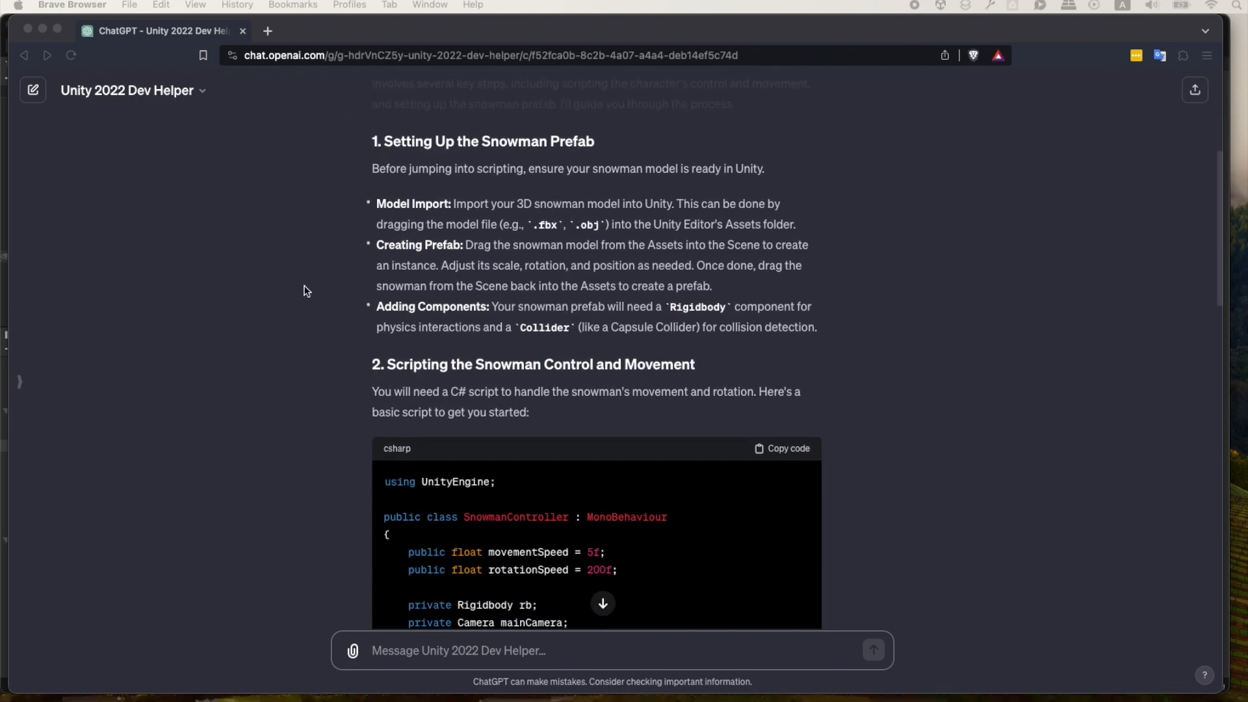
scroll(380, 348, "down", 3)
key("super+Tab")
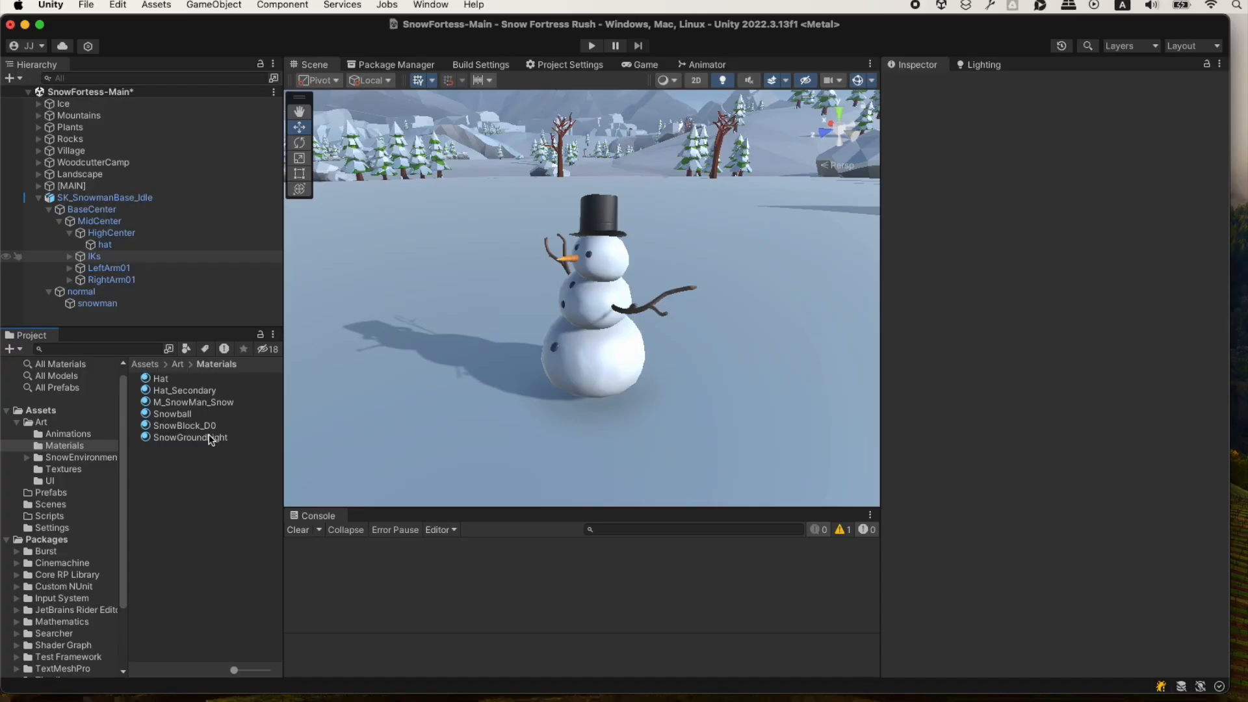
left_click(62, 494)
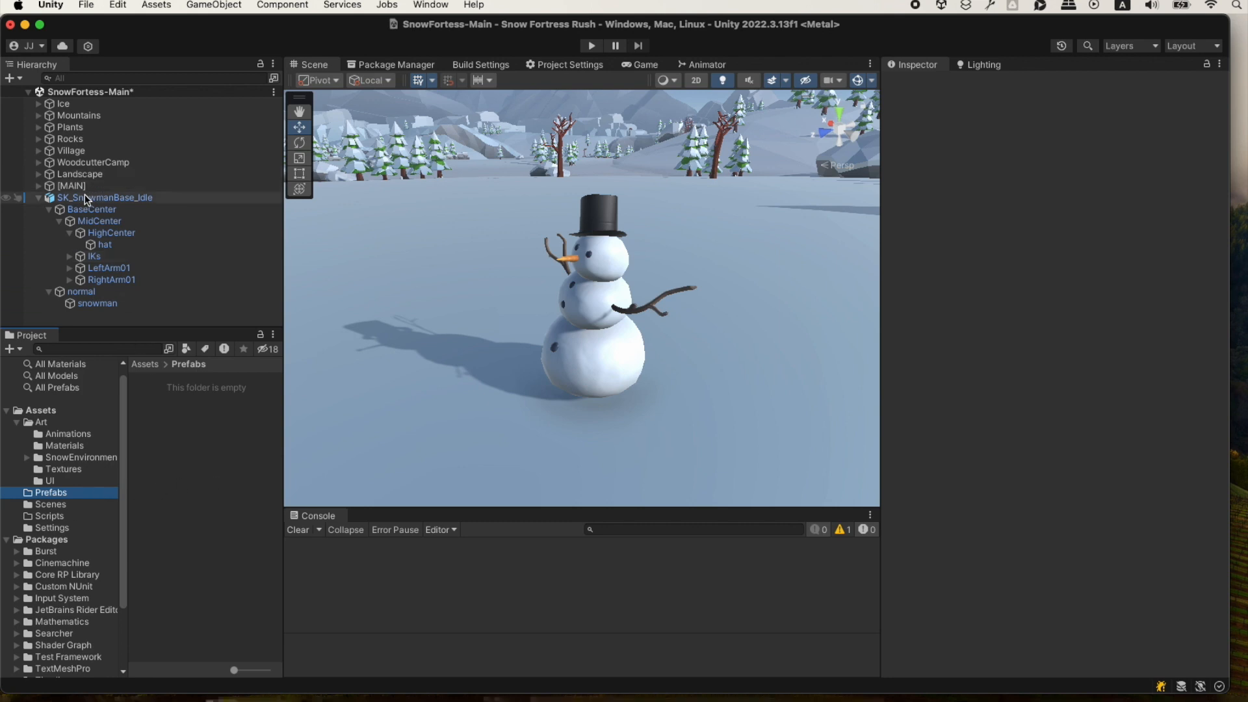
left_click_drag(86, 199, 165, 420)
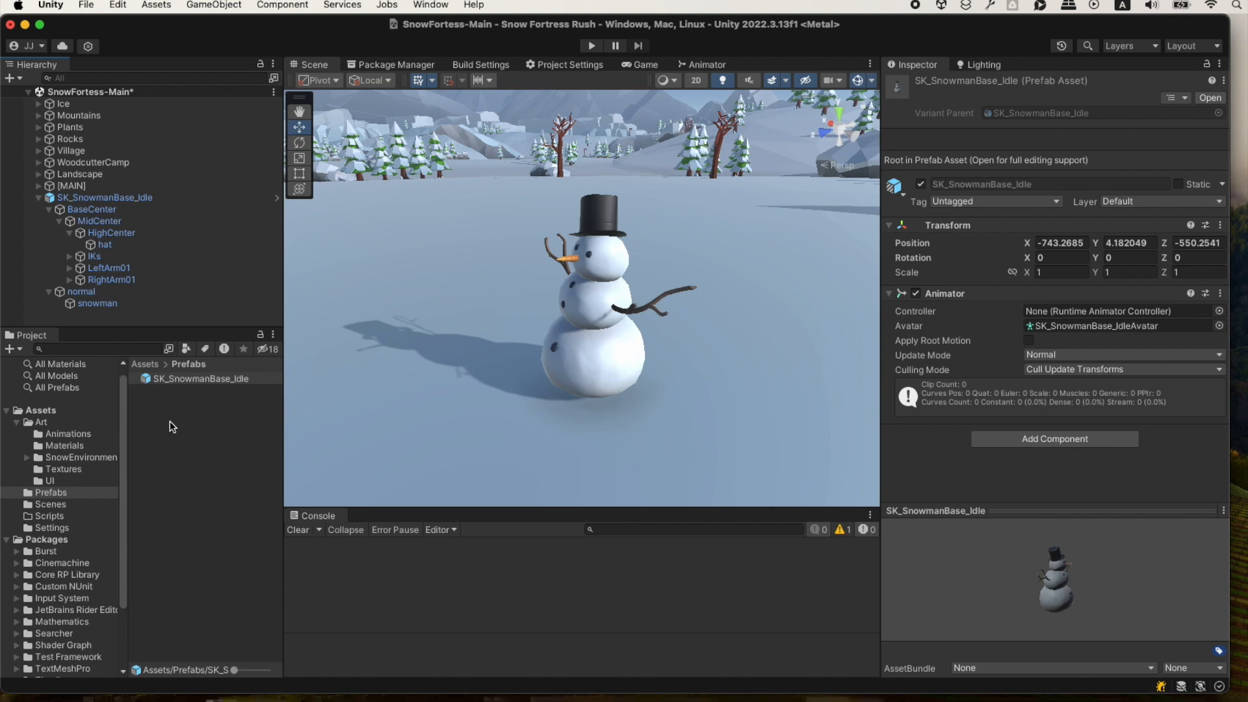
Check the required components in ChatGPT, return to Unity and open the SK_SnowmanBase_Idle prefab for isolated editing.
key("super+Tab")
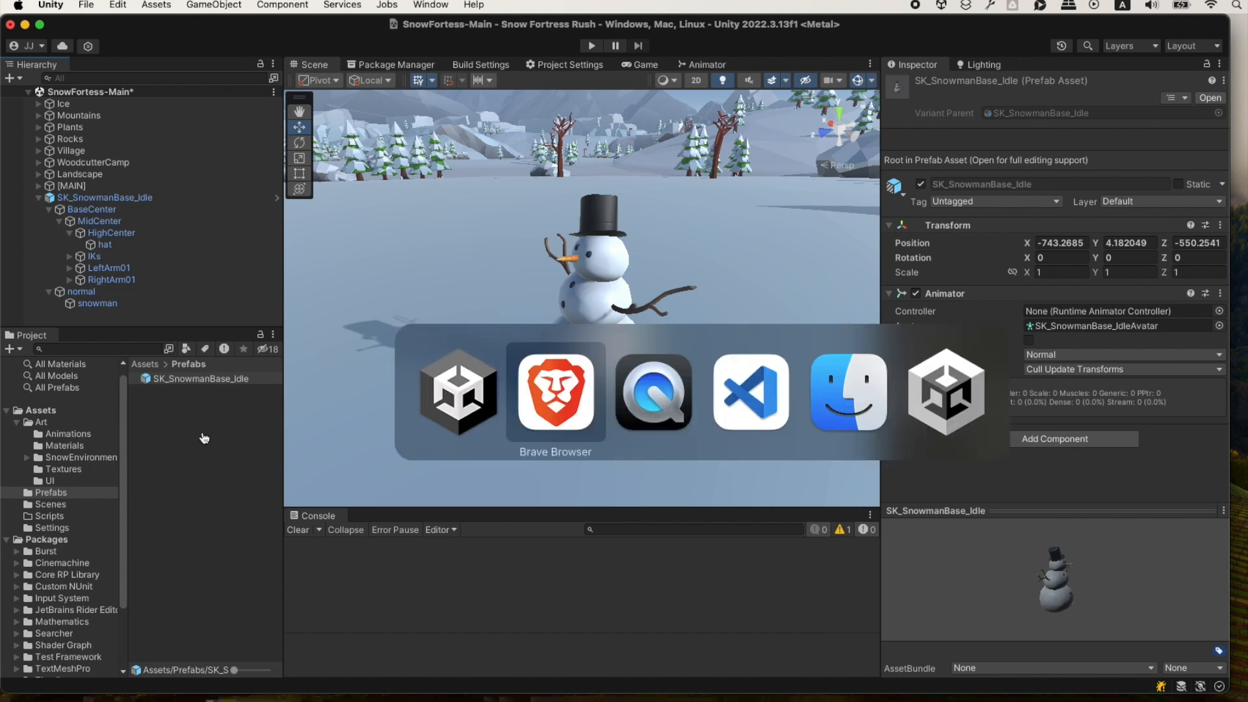
left_click(559, 406)
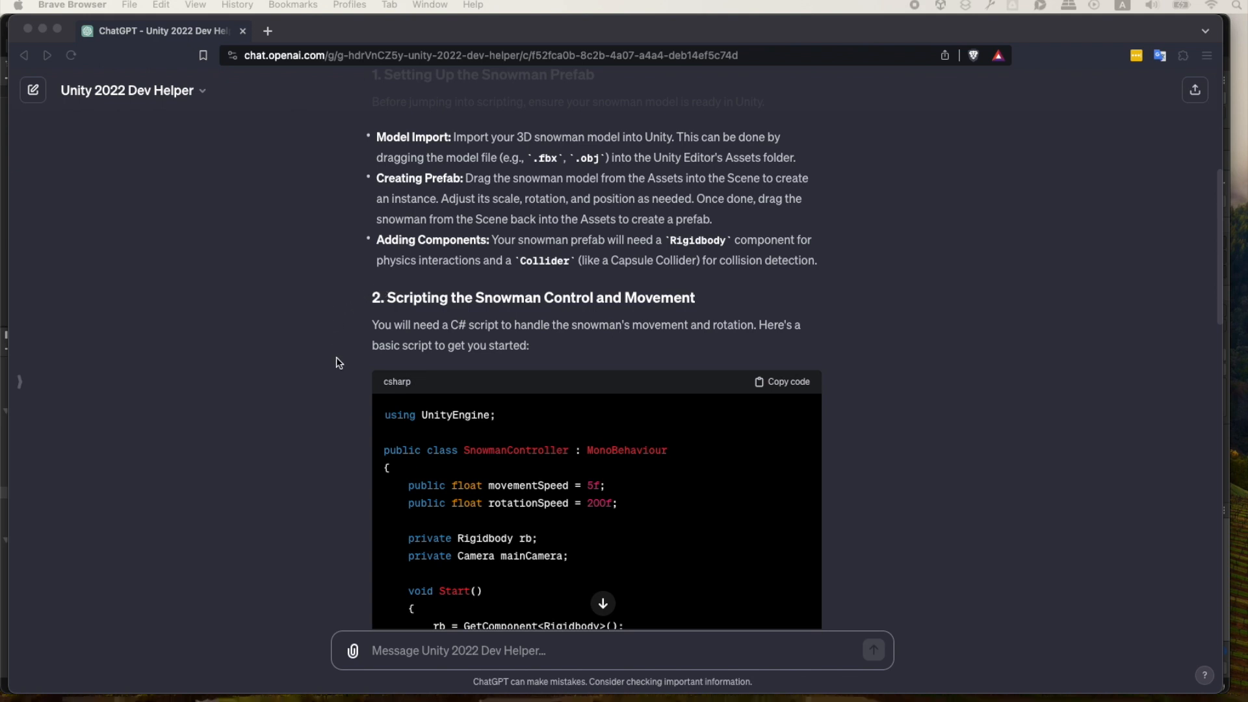
scroll(337, 357, "down", 1)
key("super+Tab")
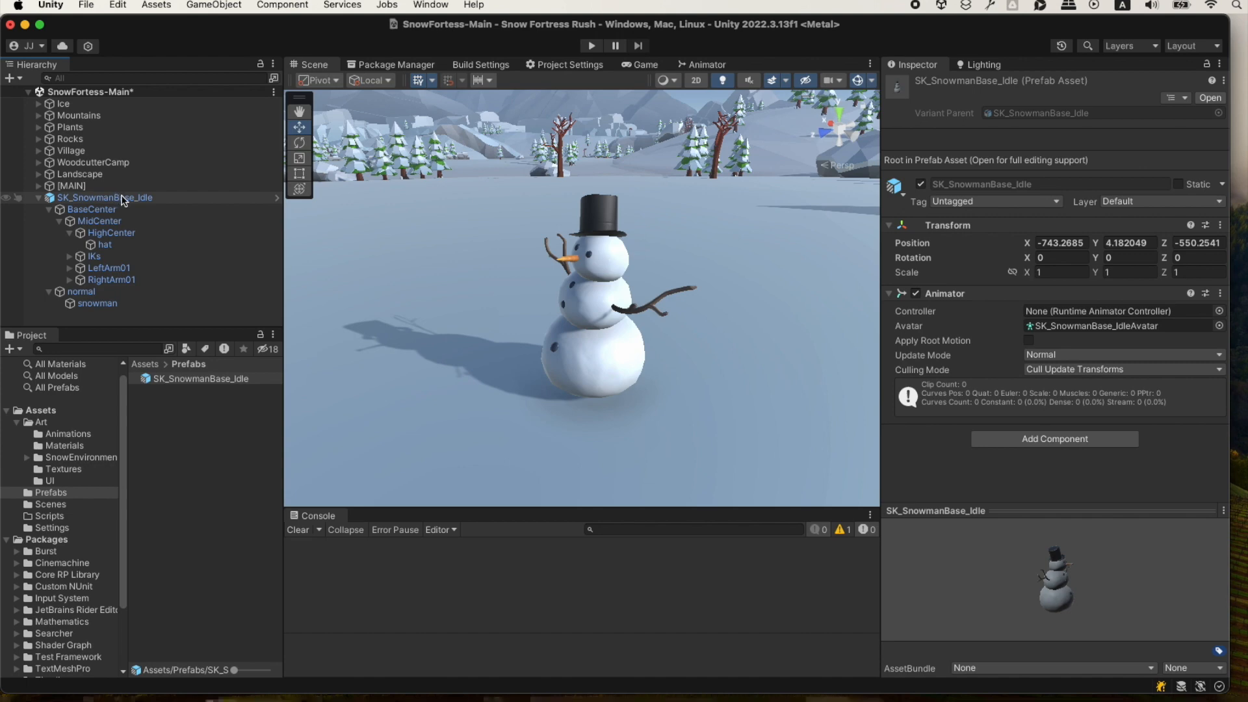
left_click(122, 199)
left_click(224, 378)
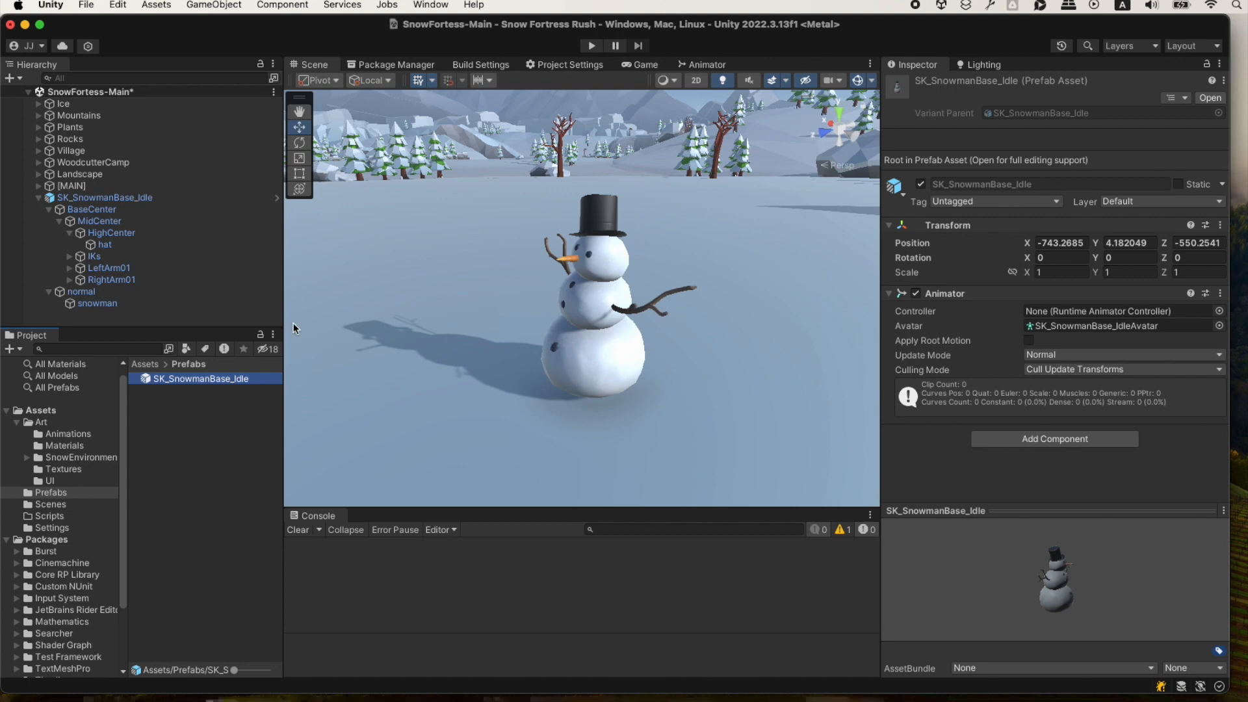
left_click(276, 198)
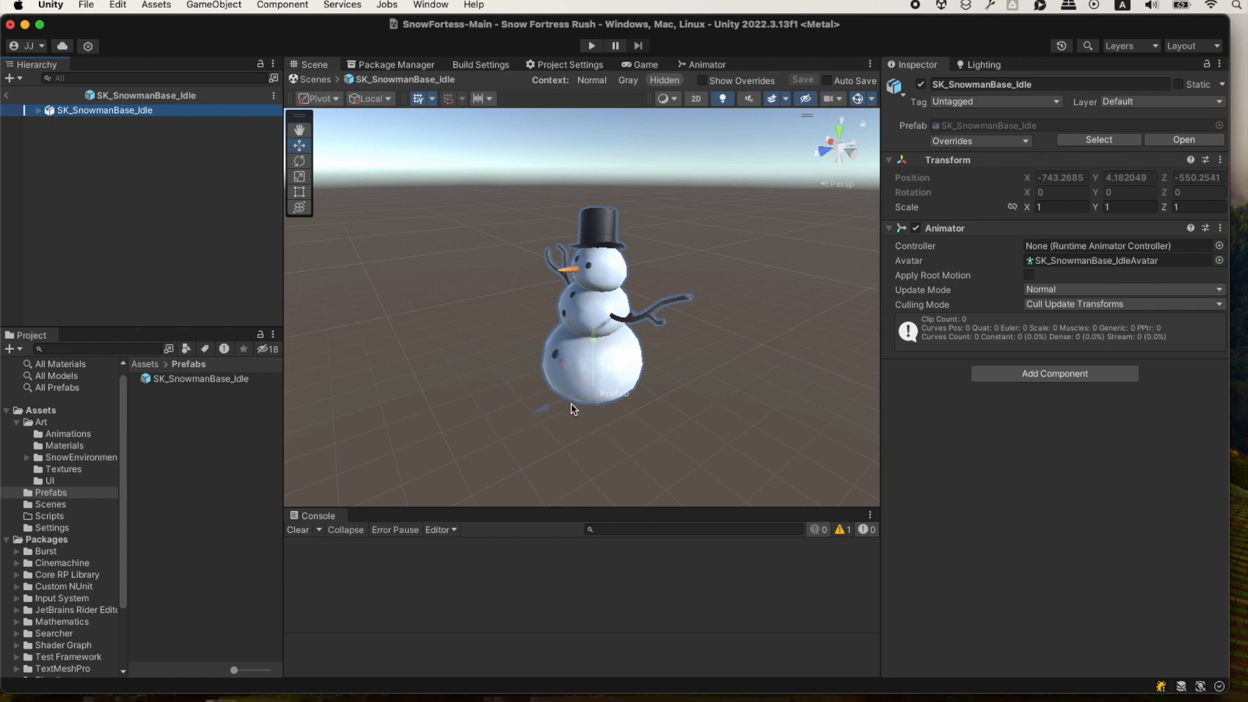
Add a Capsule Collider to the snowman prefab with center Y 0.54, radius 0.35 and height 1.15, checking its fit around the body.
left_click(1020, 374)
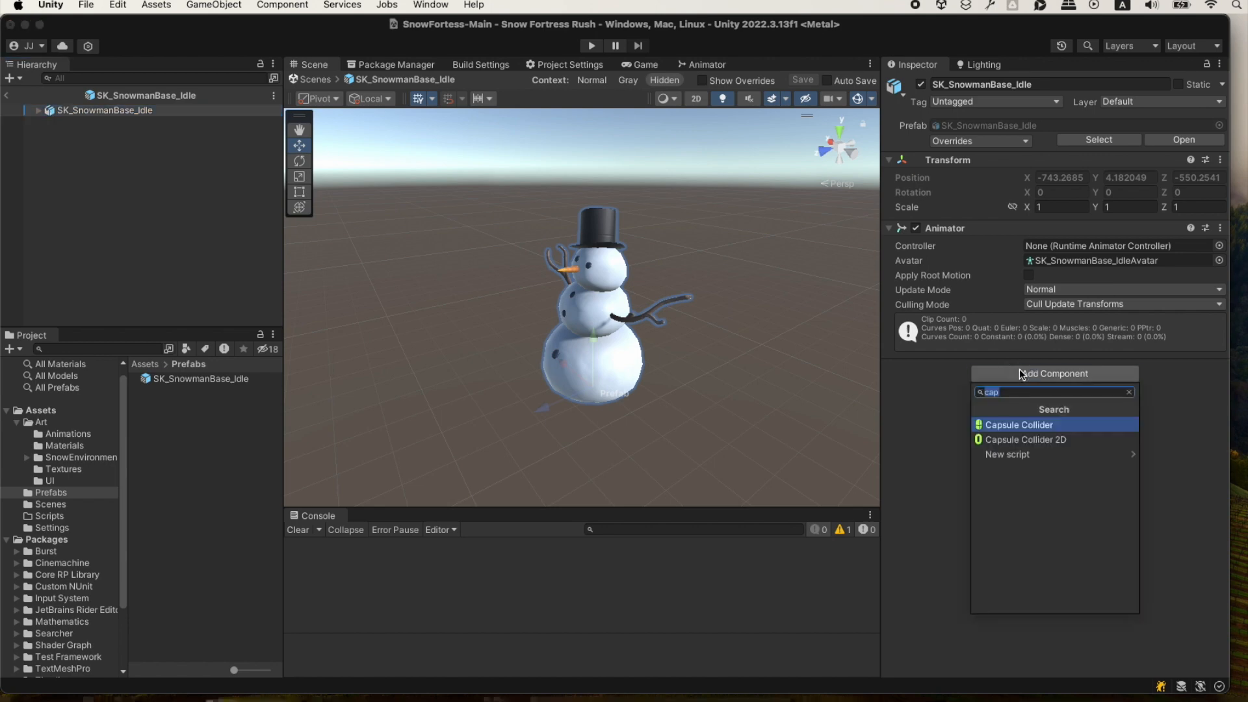
left_click(1016, 424)
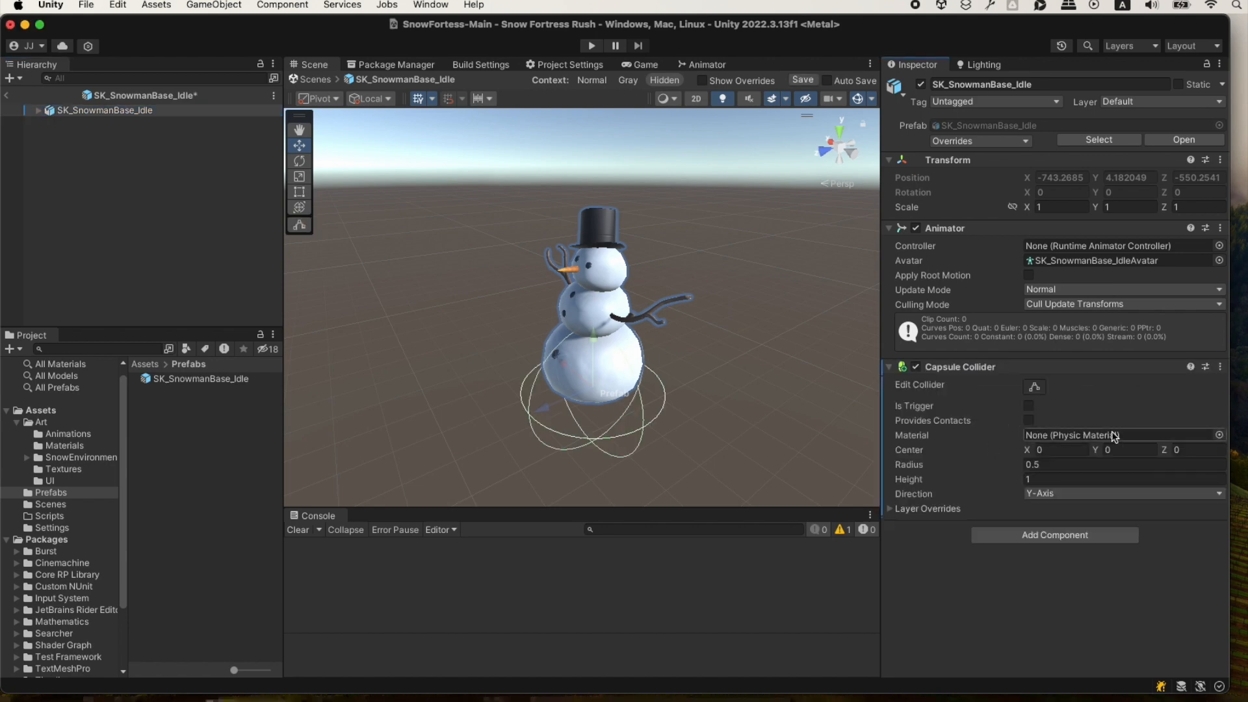
left_click_drag(1099, 447, 1108, 442)
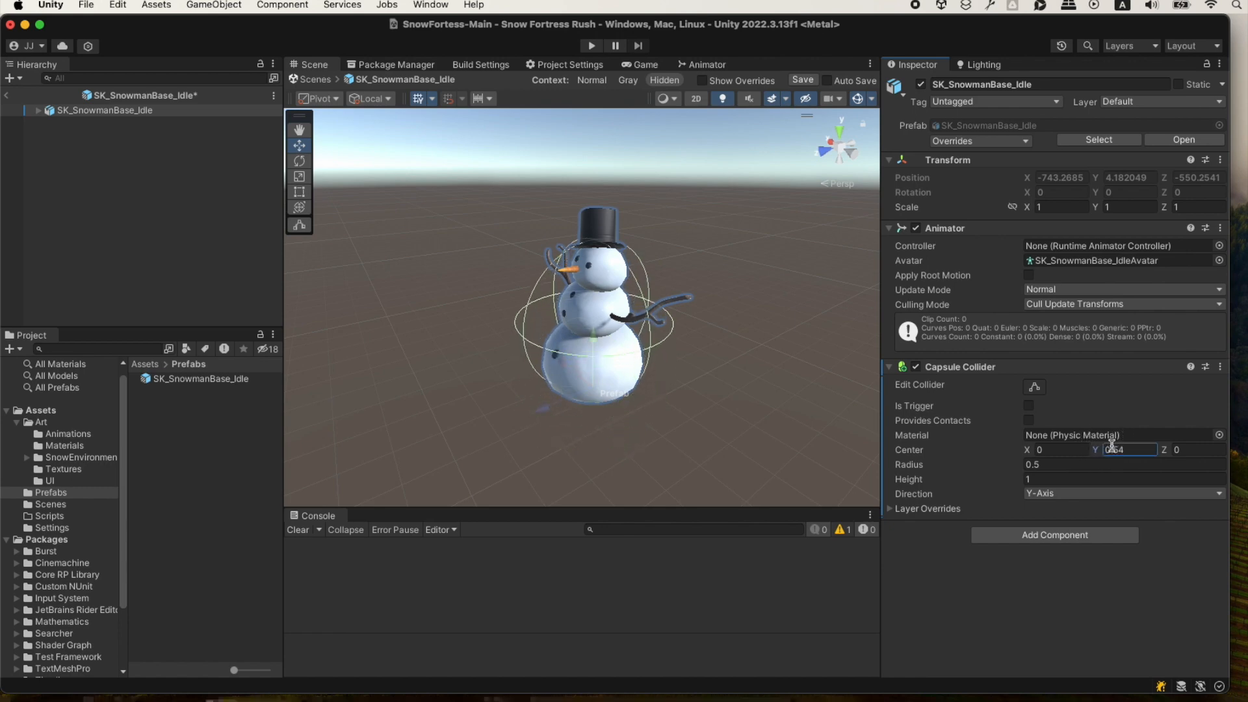
left_click_drag(977, 468, 937, 476)
left_click(924, 485)
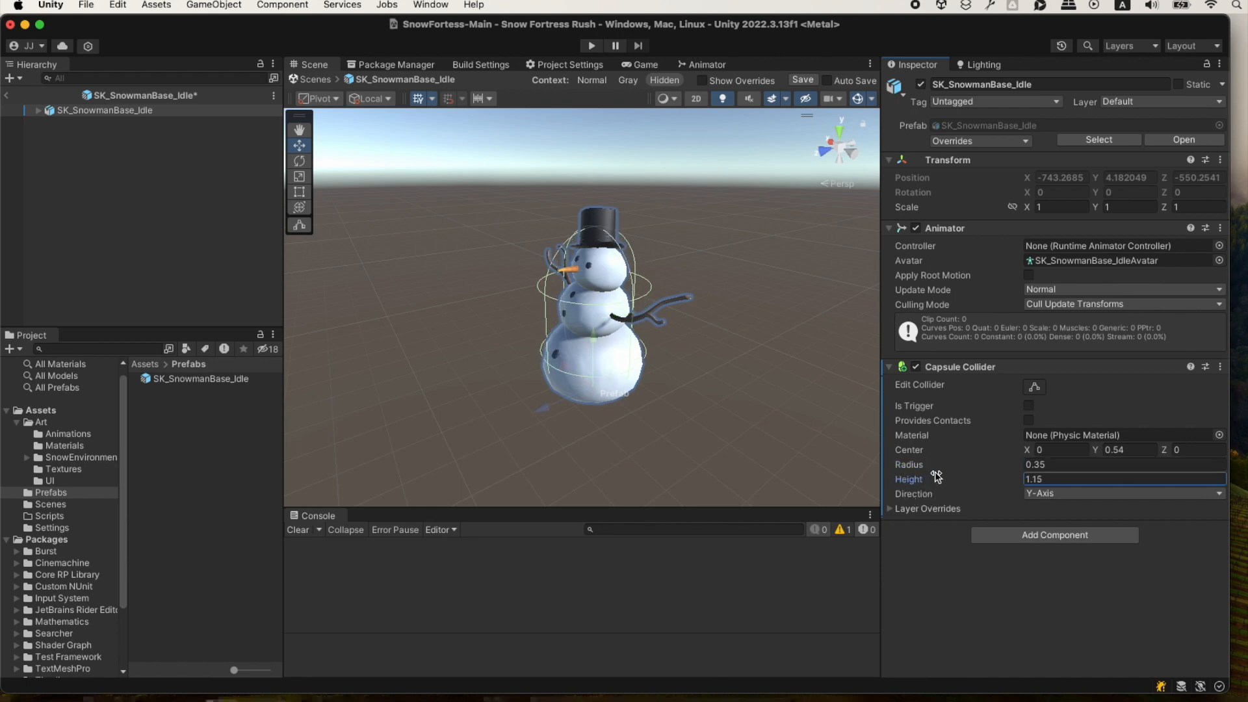
left_click_drag(603, 365, 752, 357, "alt")
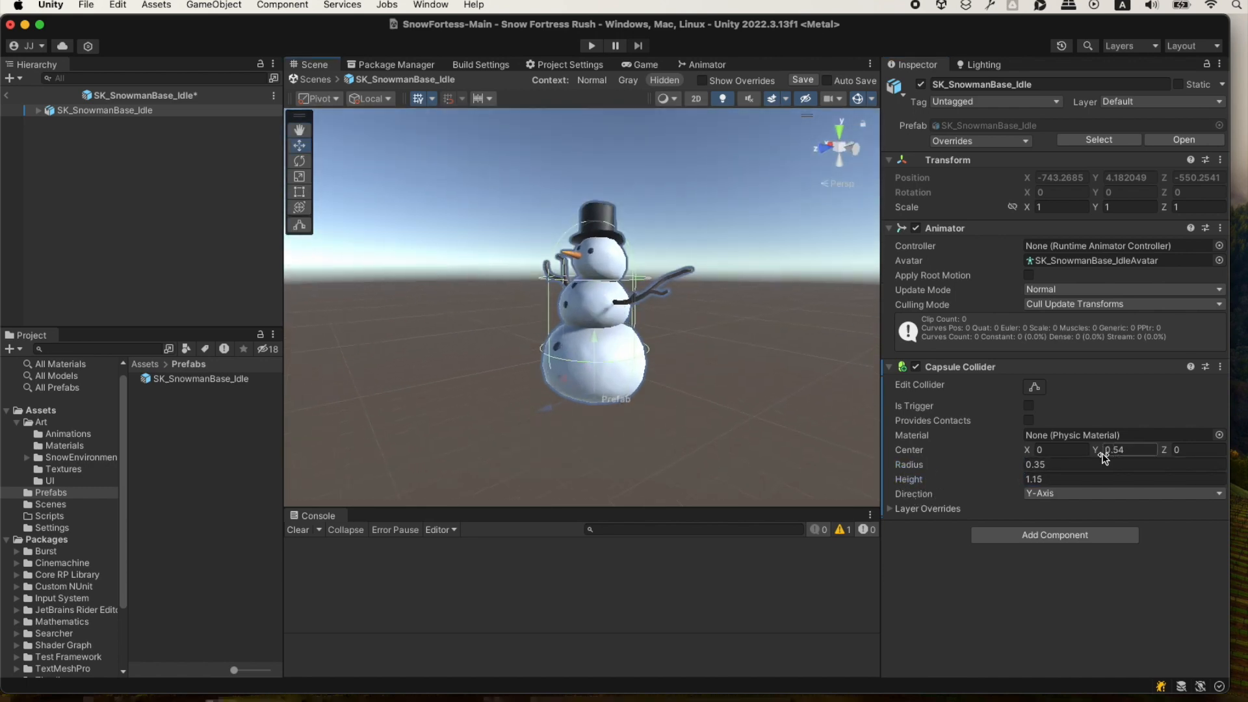
left_click_drag(700, 387, 663, 437, "alt")
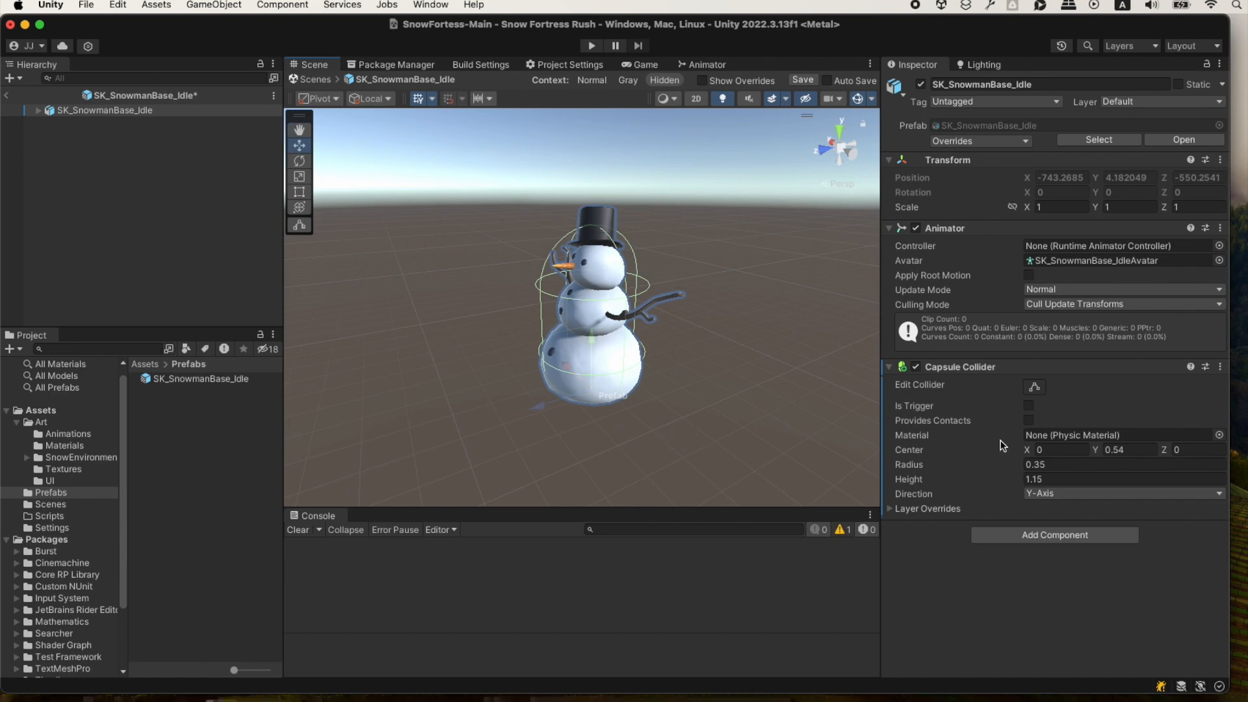
Add a Rigidbody component to the snowman prefab and show its constraint settings.
left_click(1027, 537)
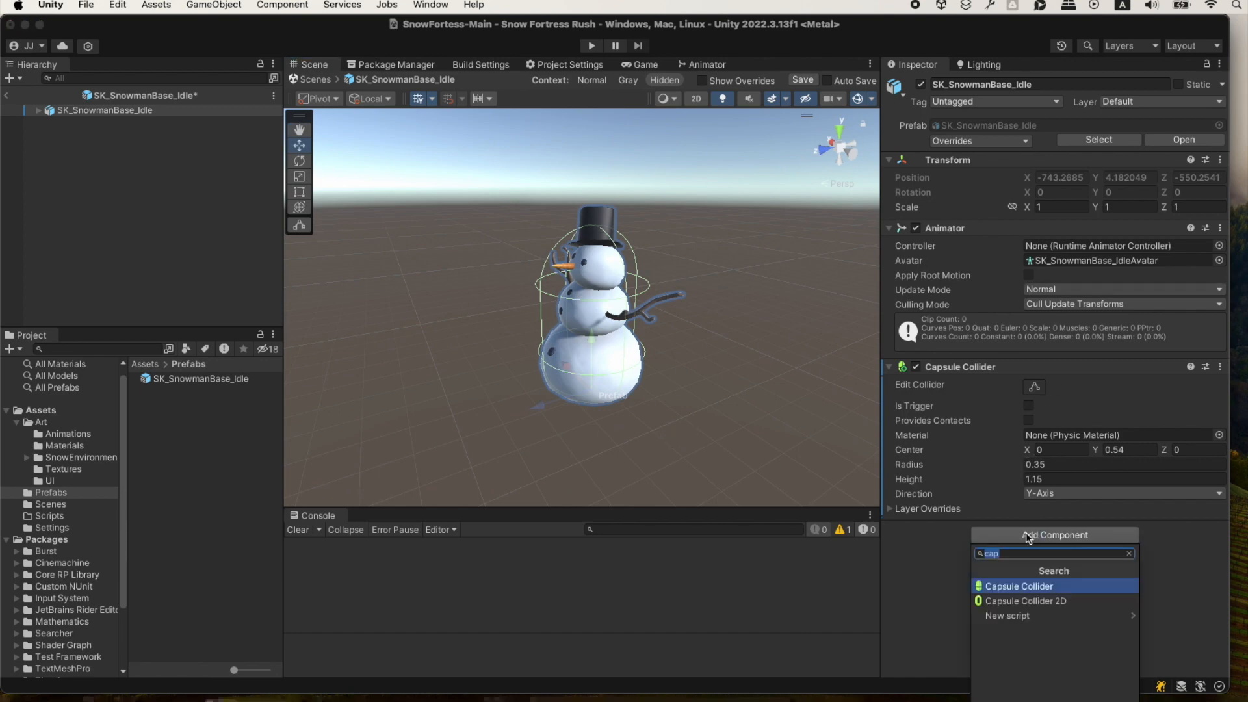
type("rig")
key("Return")
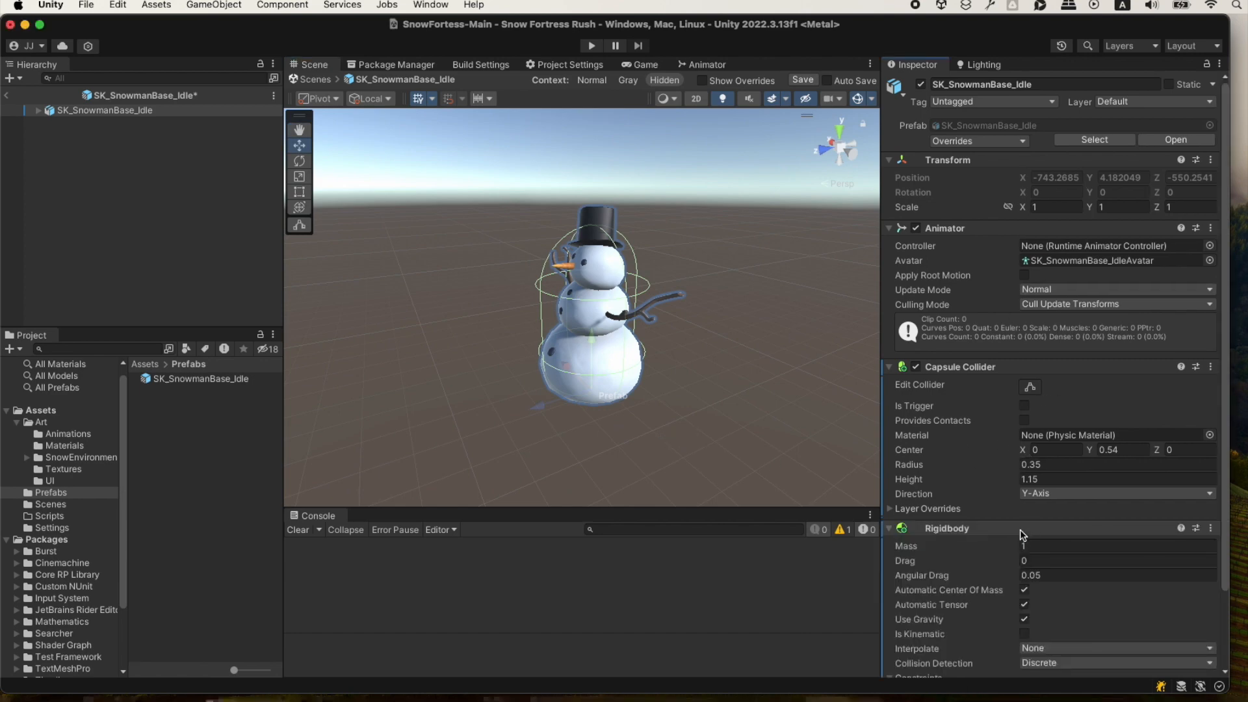
scroll(983, 544, "down", 2)
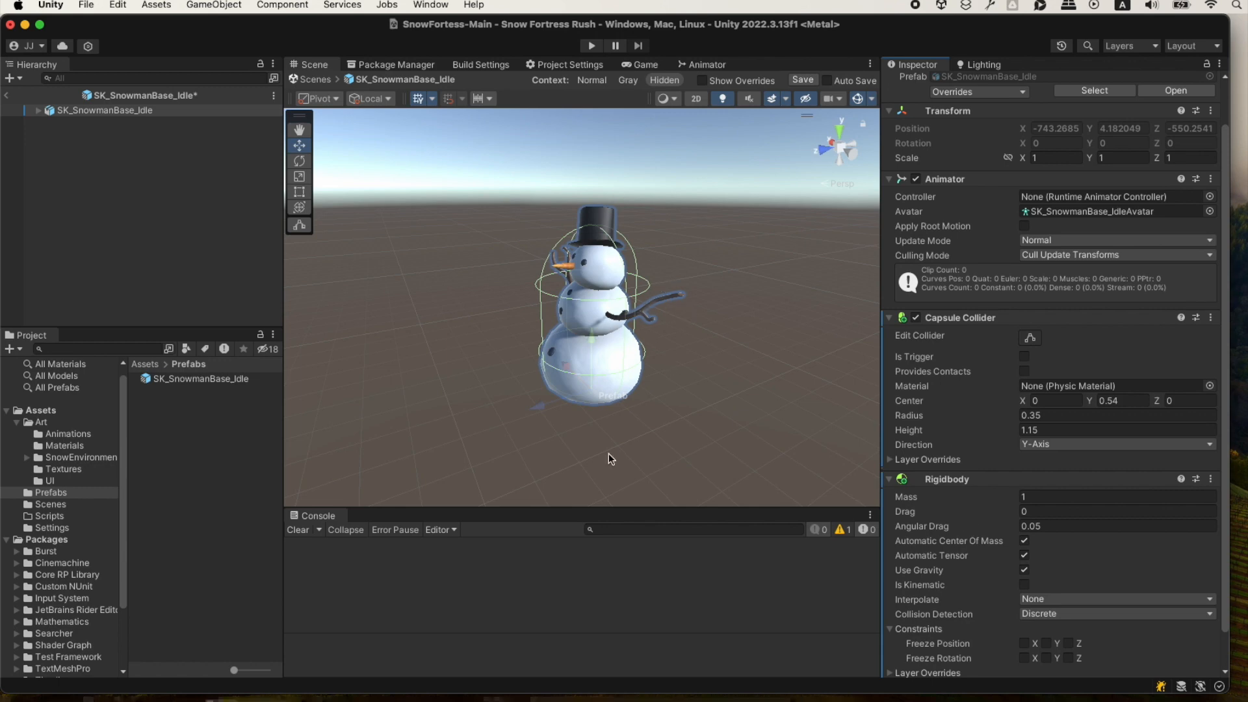
Leave prefab editing, return to the SnowFortess-Main scene, and briefly run the game to test the snowman's physics.
scroll(968, 527, "down", 2)
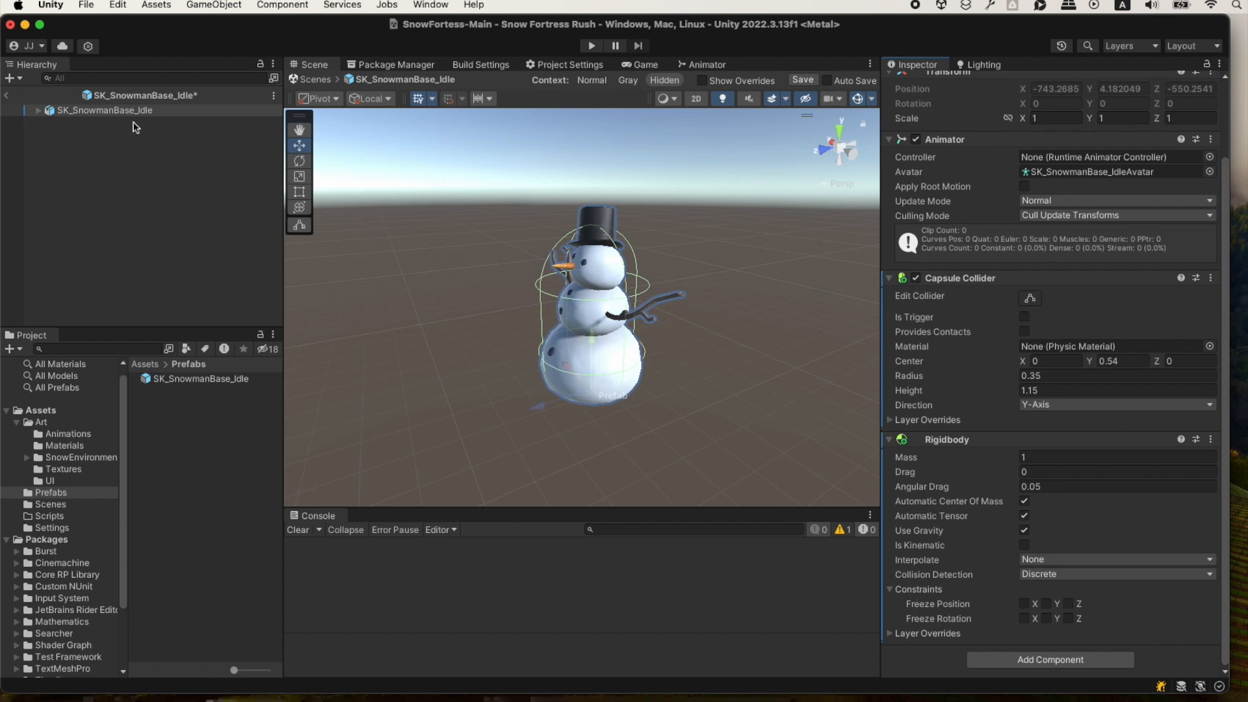
left_click(7, 95)
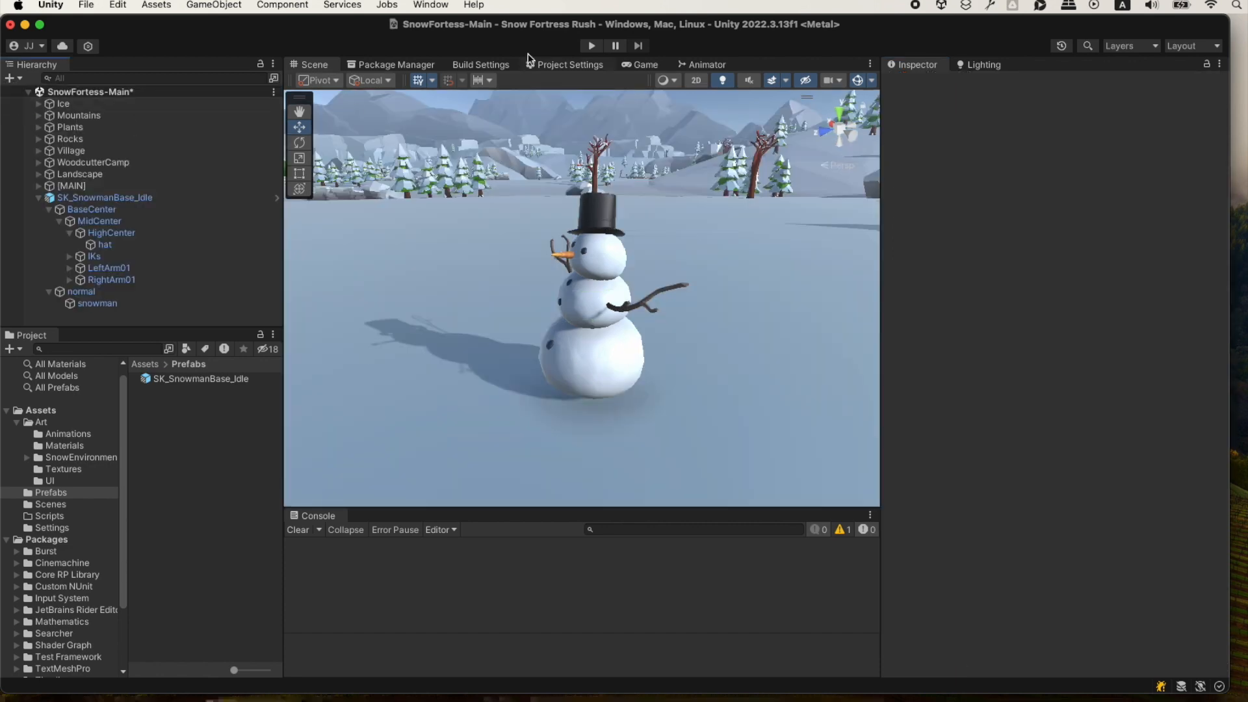
left_click(591, 46)
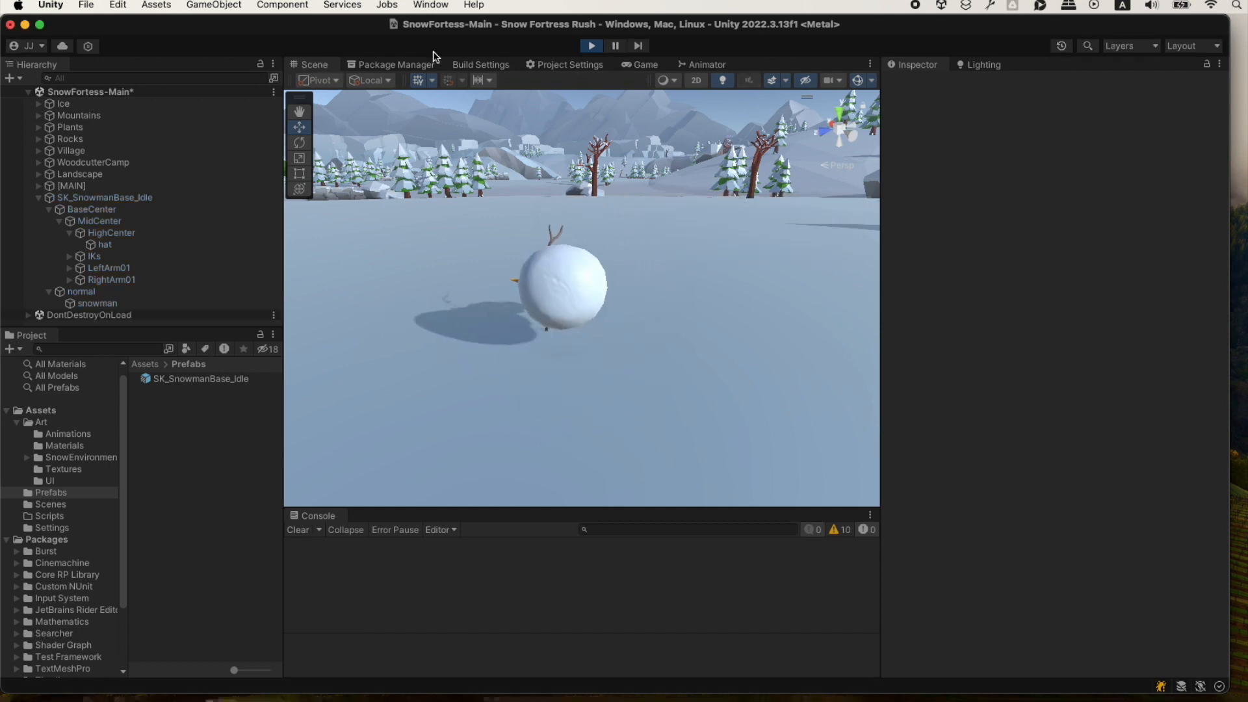
key("super+p")
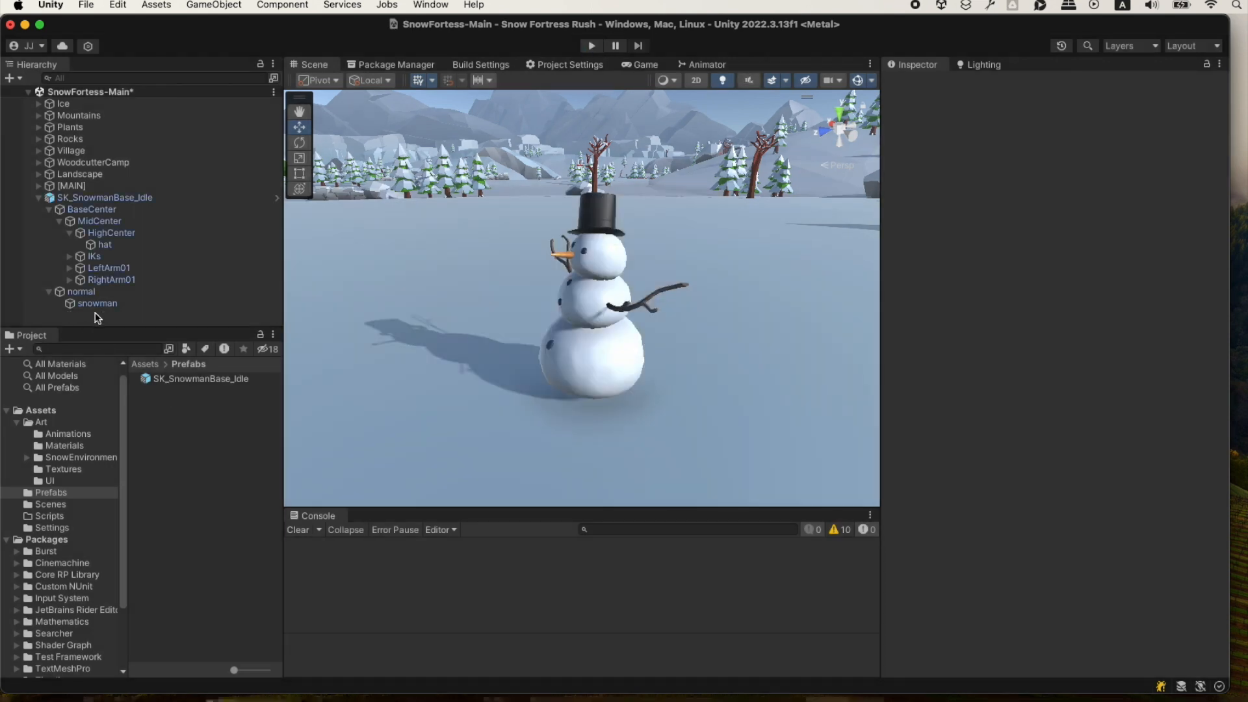
Select the snowman in the scene and try out its X, Z and Y rotation in turn, undoing each change.
left_click(129, 197)
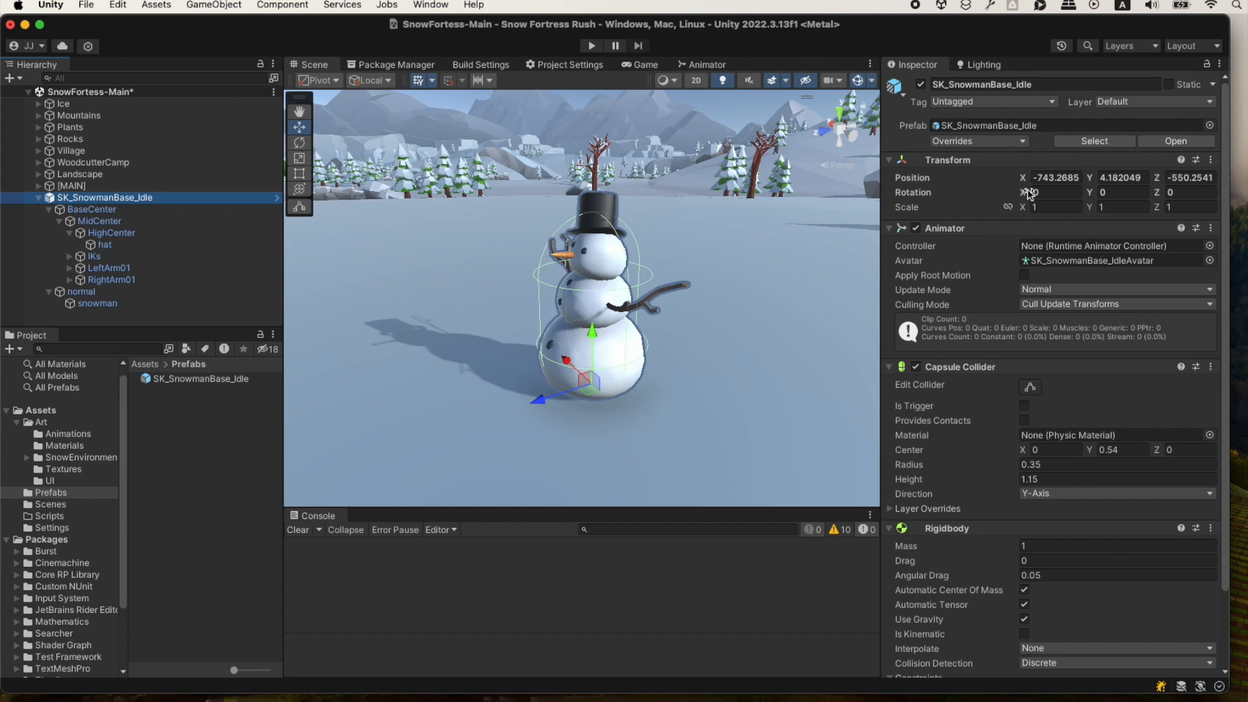
left_click_drag(1030, 193, 1112, 270)
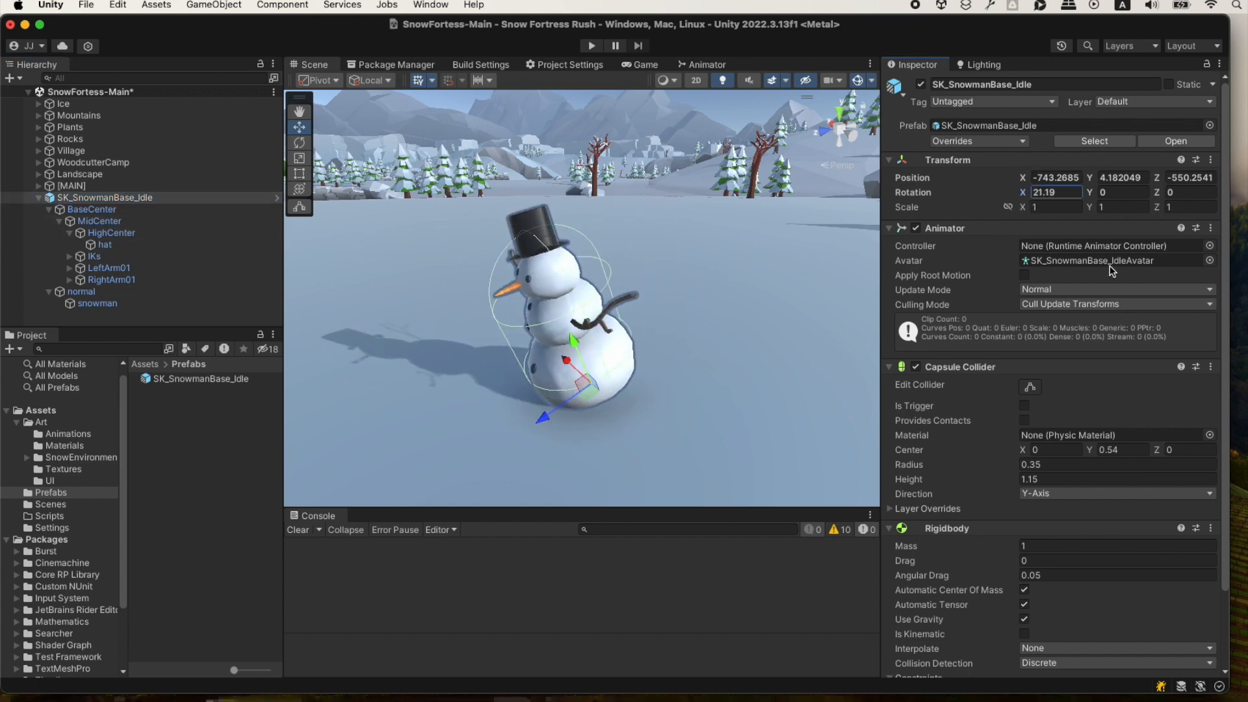
key("super+z")
left_click_drag(1159, 194, 1245, 188)
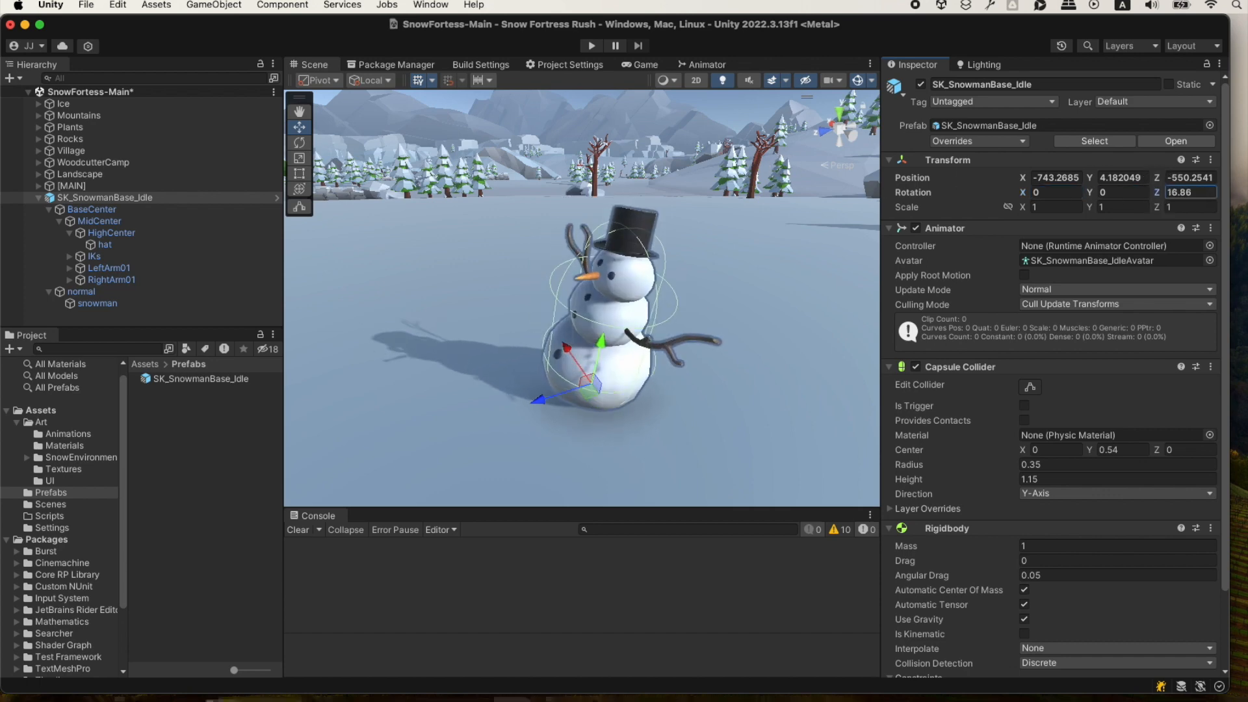
key("super+z")
left_click_drag(1092, 194, 1022, 225)
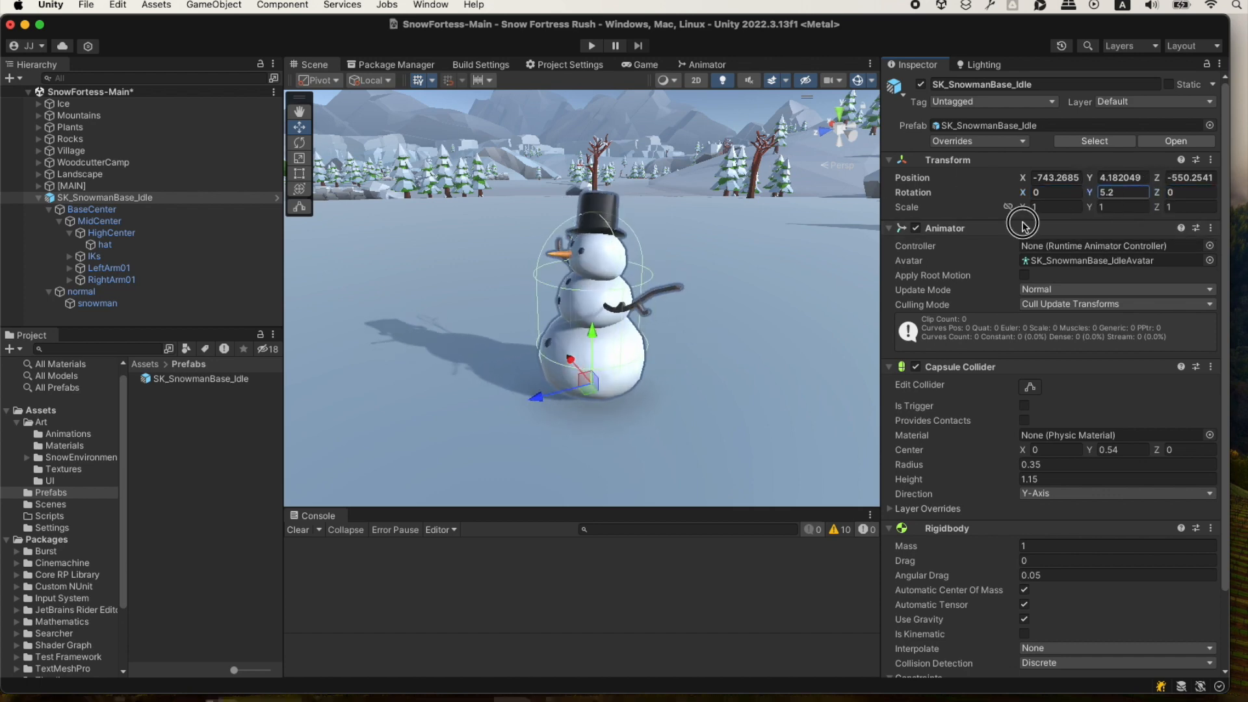
key("super+z")
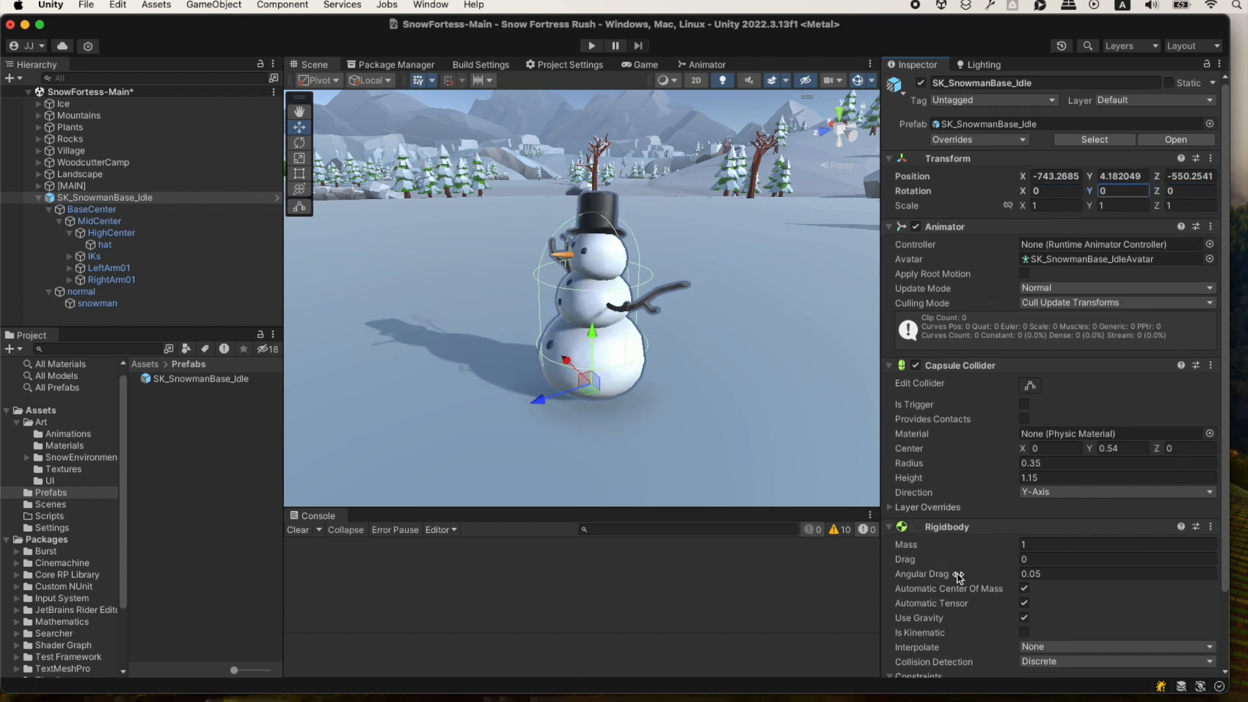
Freeze the snowman Rigidbody's rotation on the X and Z axes in its constraints.
scroll(959, 576, "down", 3)
left_click(916, 589)
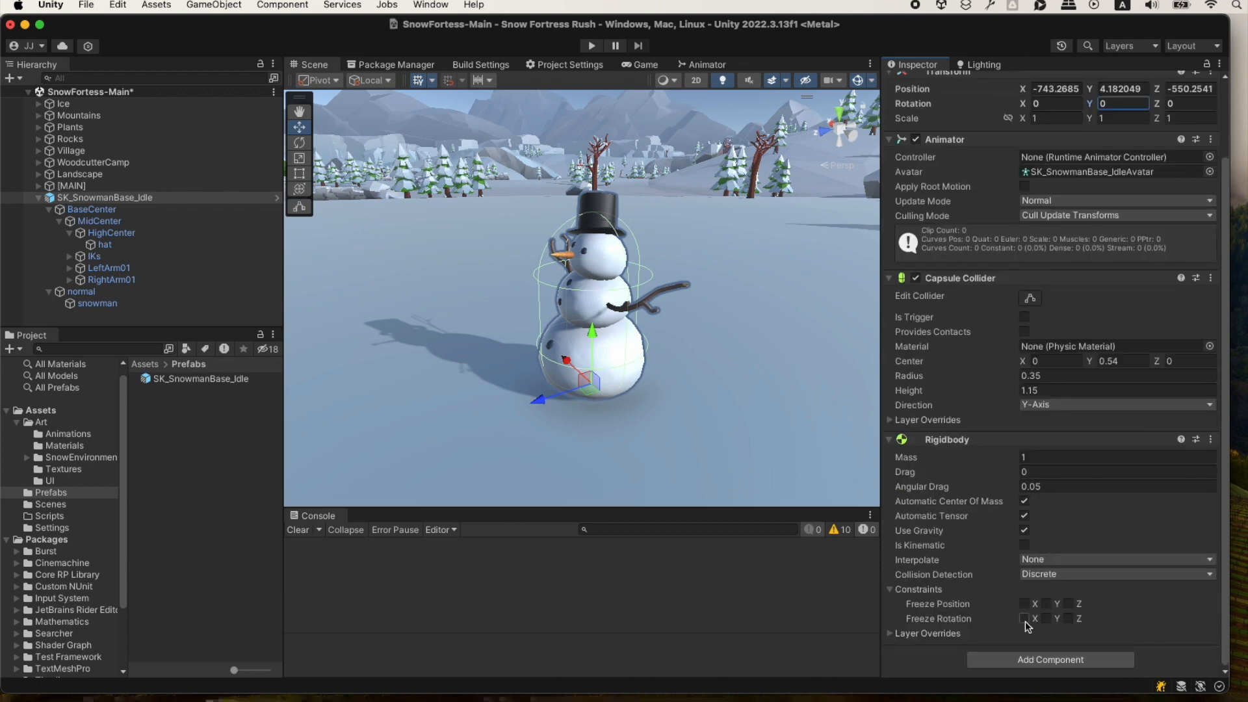
left_click(1024, 618)
left_click(1068, 618)
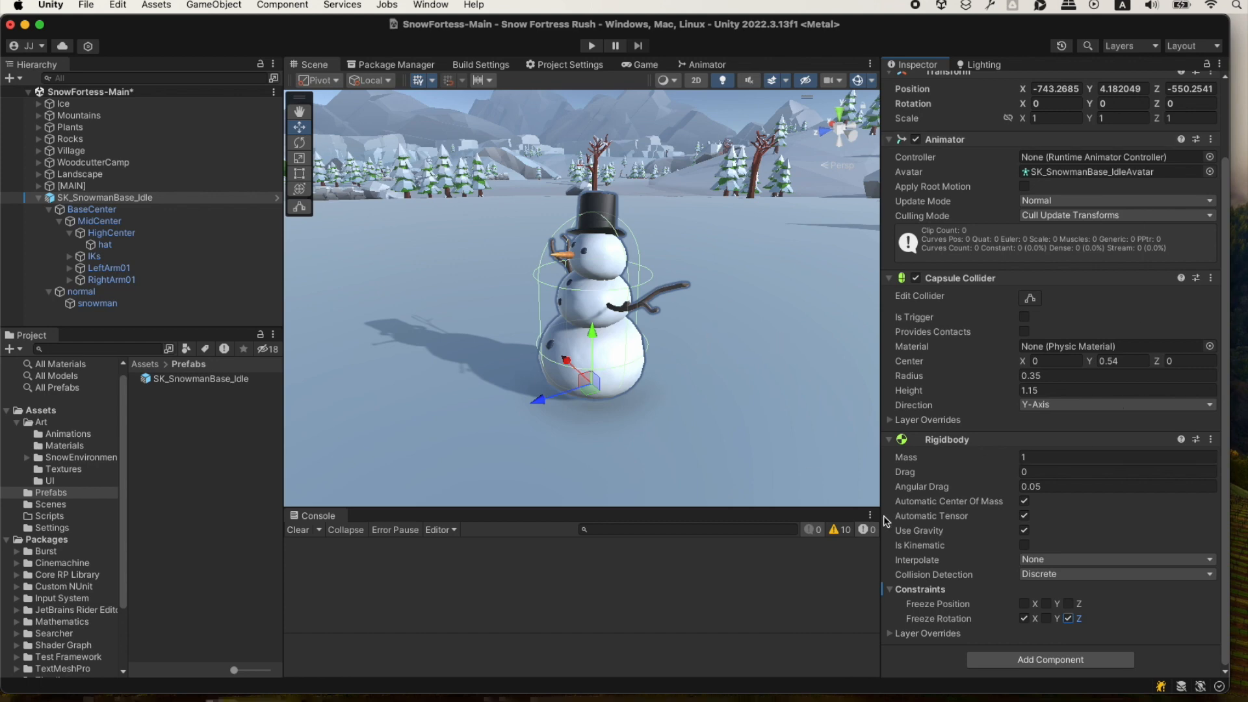
Set the snowman Rigidbody's Interpolate option to Interpolate and its Collision Detection to Continuous.
left_click(1048, 560)
left_click(1043, 581)
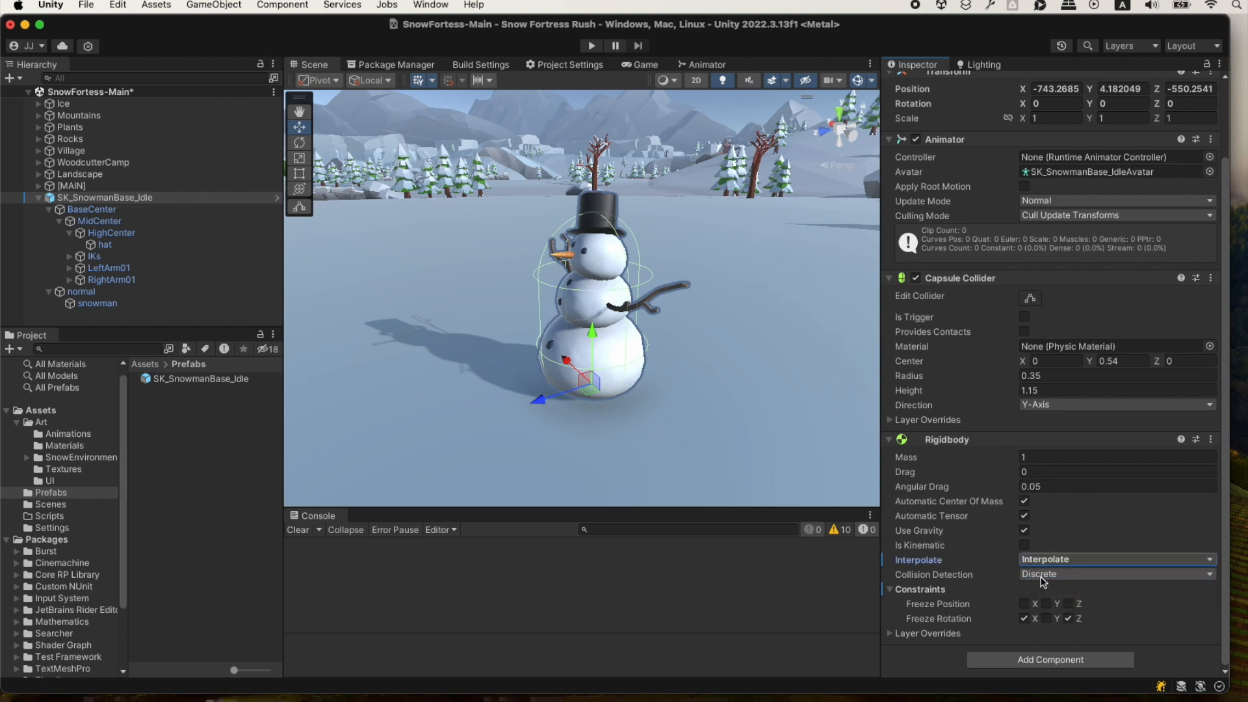
left_click(1040, 574)
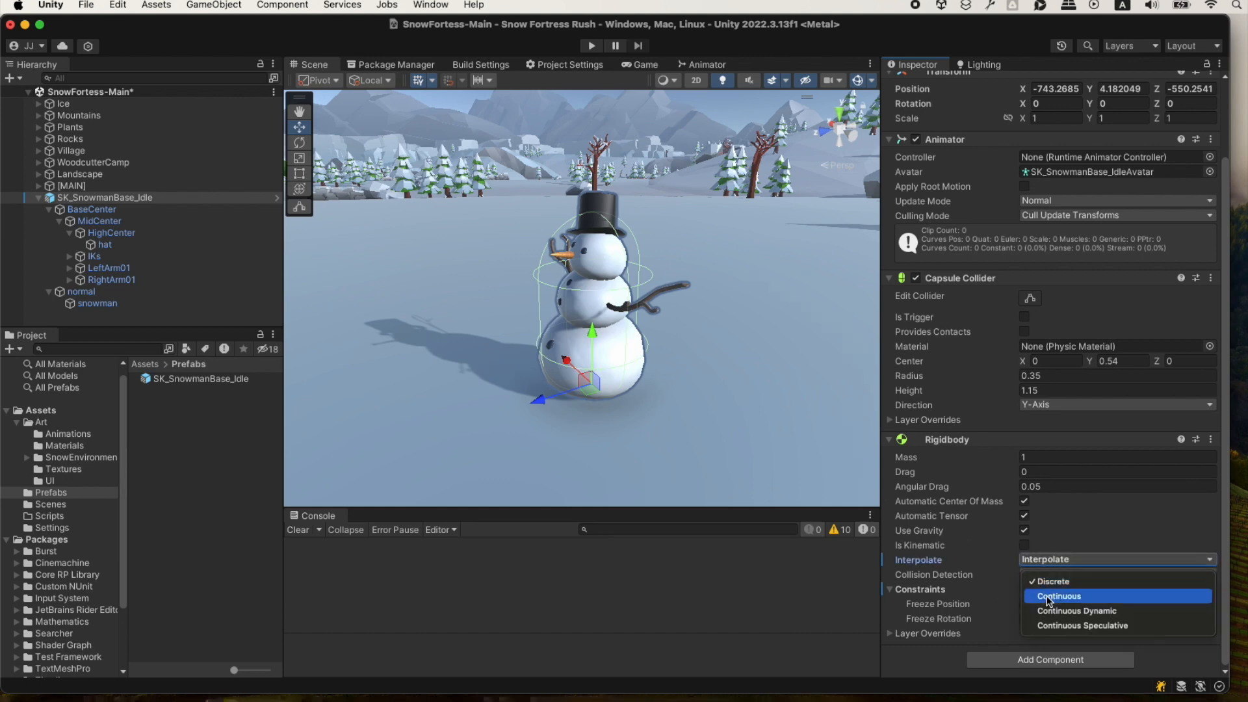
left_click(1048, 597)
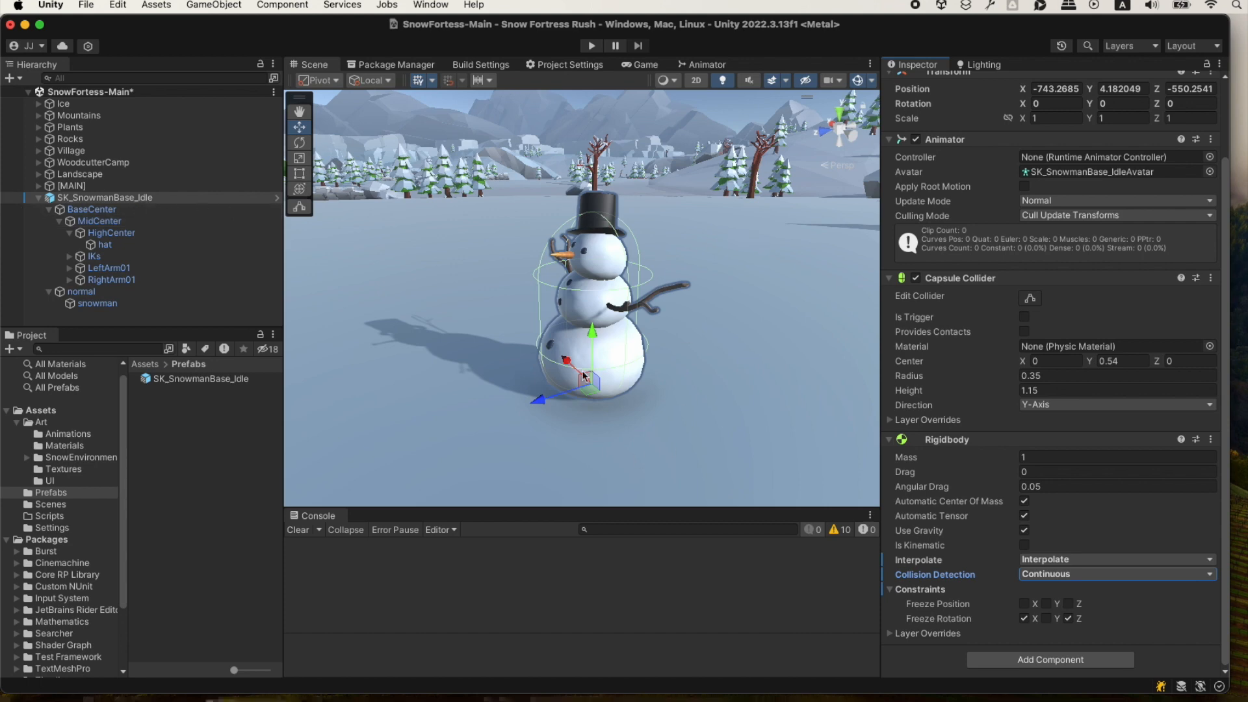
Apply the Interpolate, Collision Detection and Constraints overrides to the SK_SnowmanBase_Idle prefab.
right_click(925, 561)
left_click(972, 586)
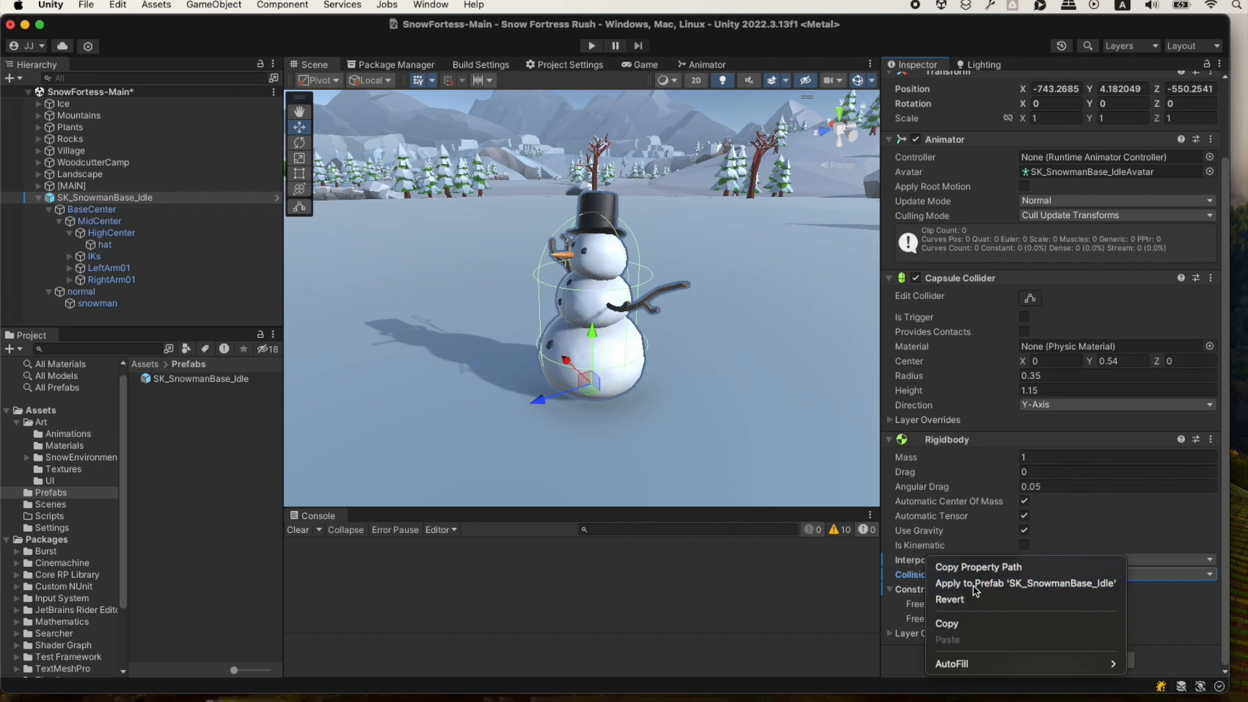
right_click(927, 581)
left_click(965, 602)
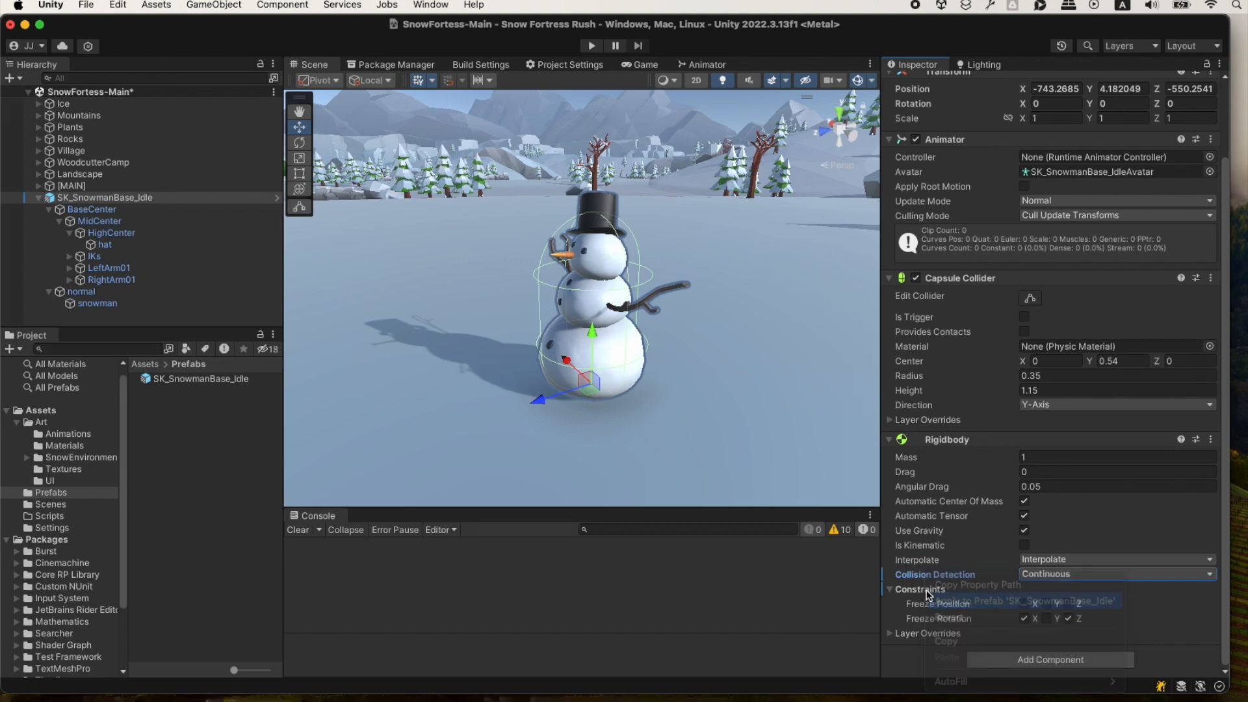
right_click(930, 593)
left_click(967, 614)
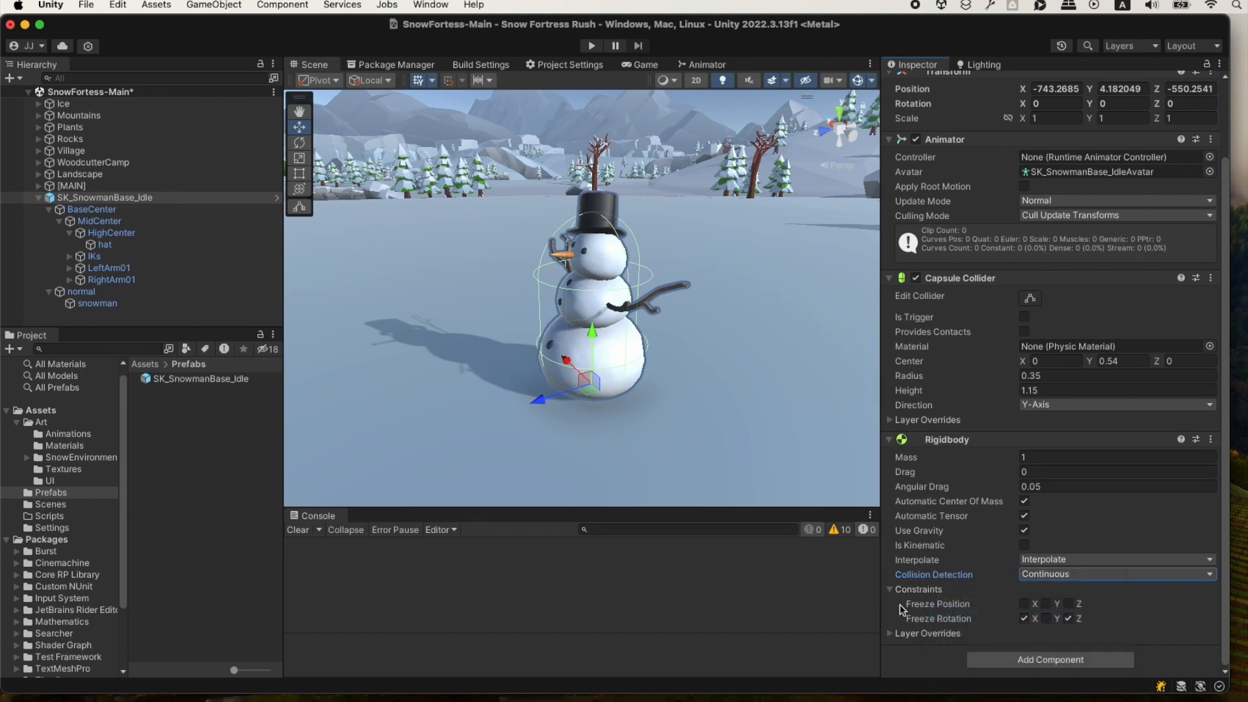
Open the SK_SnowmanBase_Idle prefab to check its Rigidbody settings, return to the scene and save it.
left_click(277, 199)
left_click(276, 202)
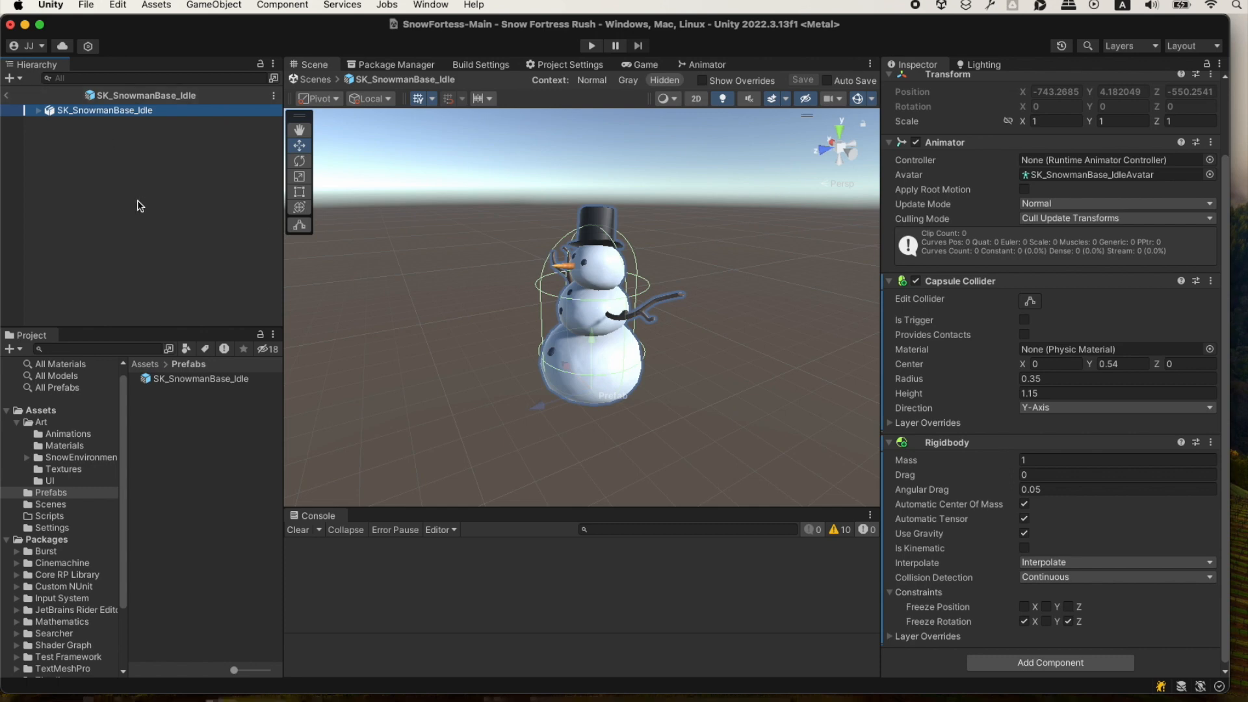
left_click(6, 95)
key("super+s")
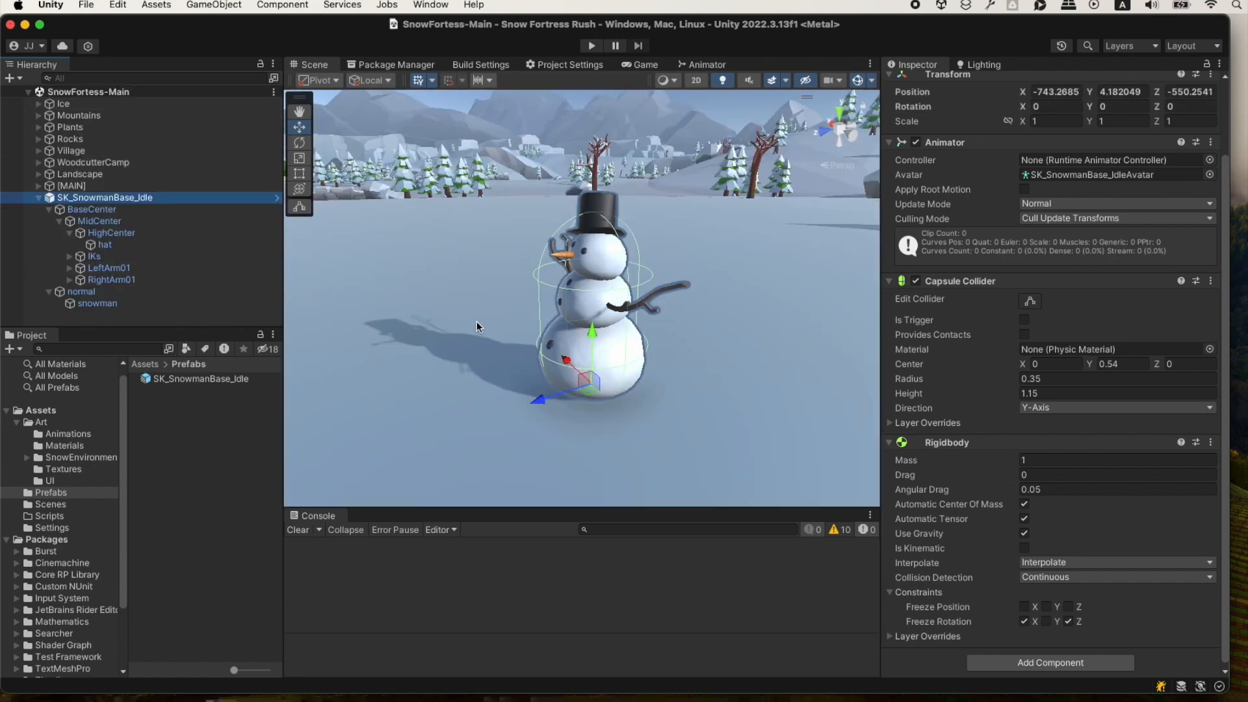
Switch to ChatGPT in the browser, review the SnowmanController movement and rotation script, and copy its code.
key("super+Tab")
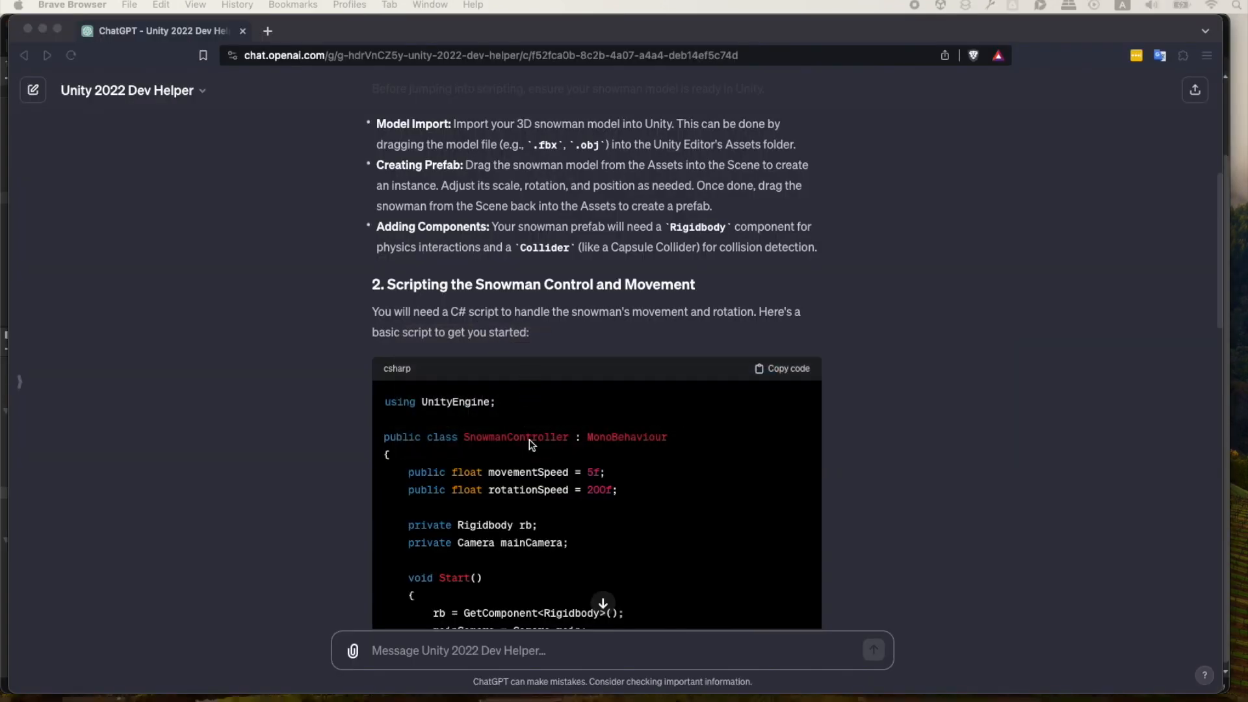
scroll(352, 347, "down", 3)
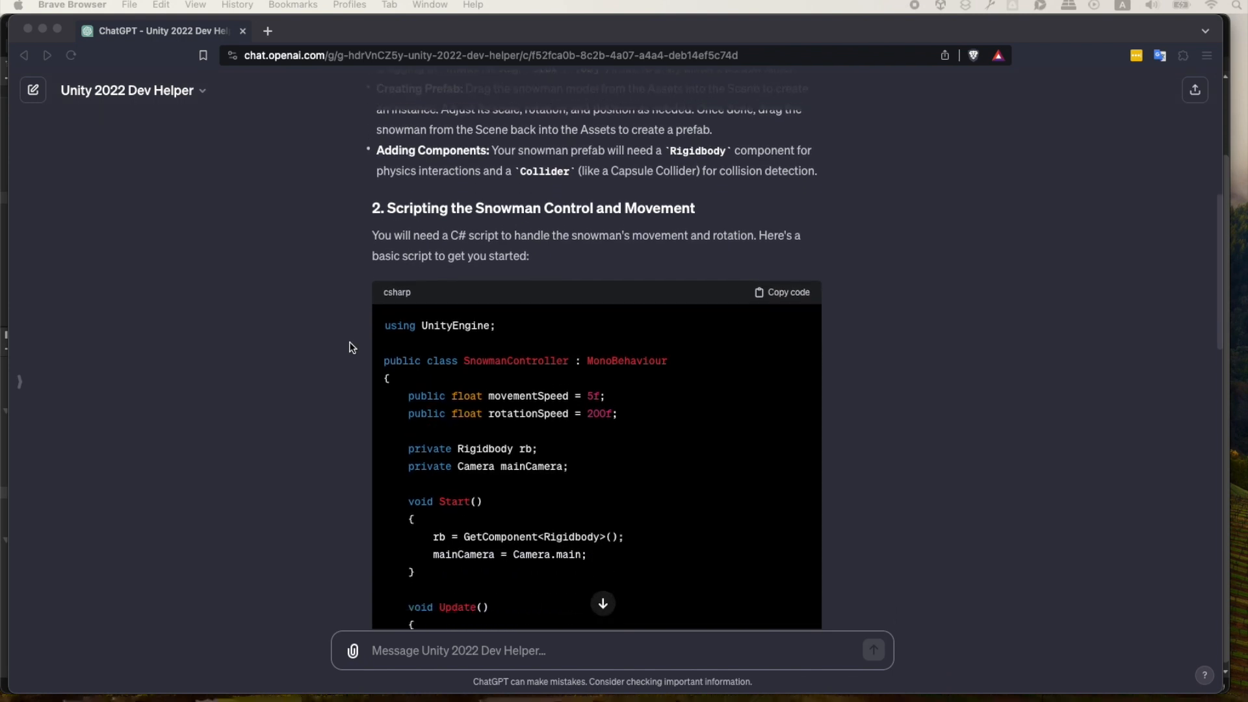
scroll(636, 116, "down", 1)
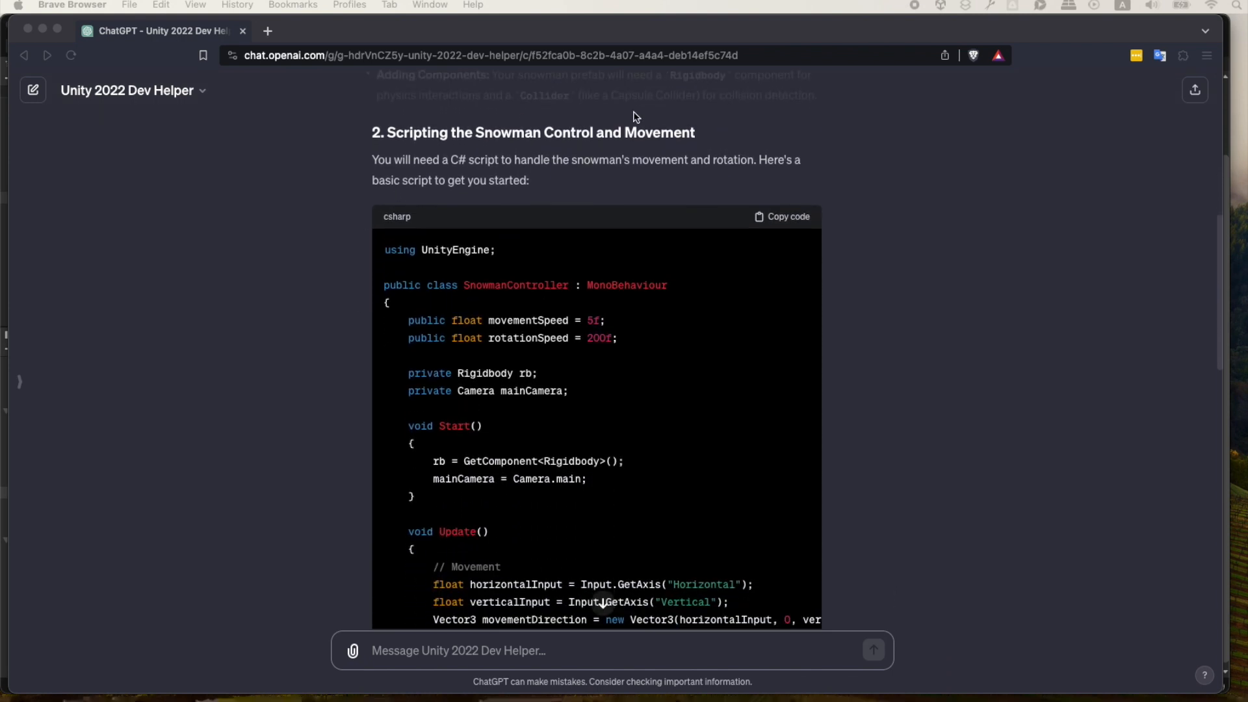
scroll(325, 296, "down", 2)
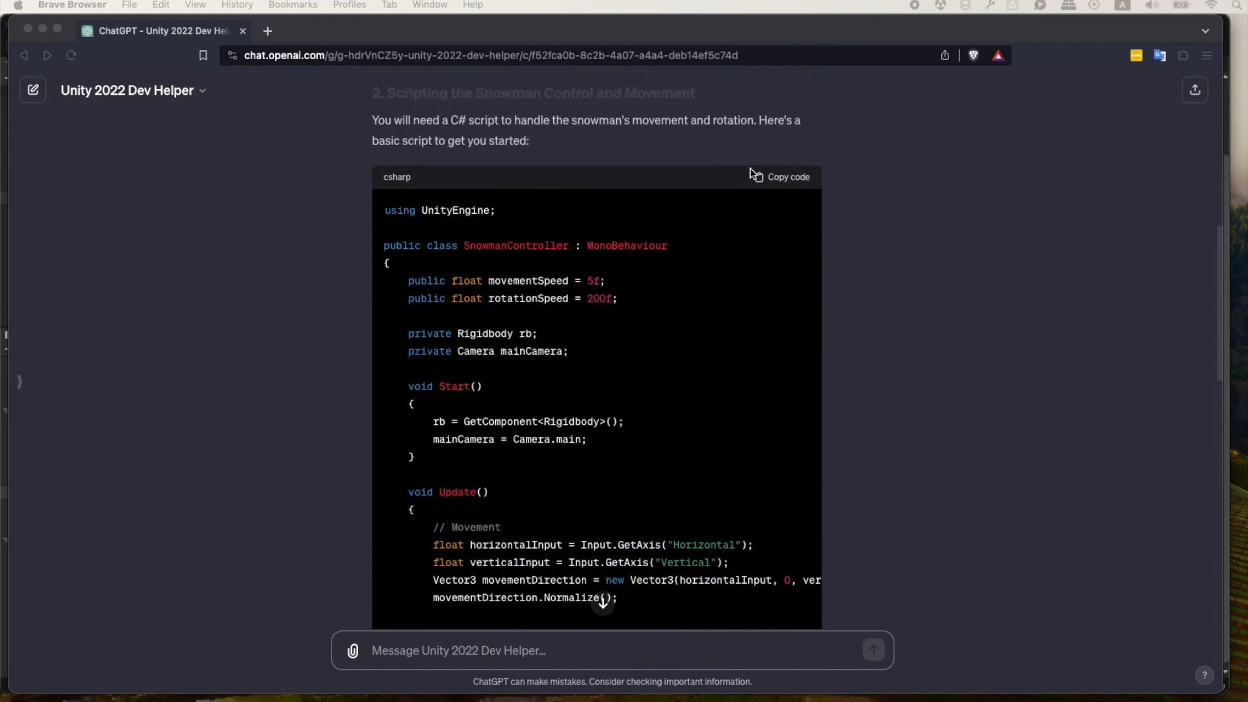
scroll(741, 263, "down", 10)
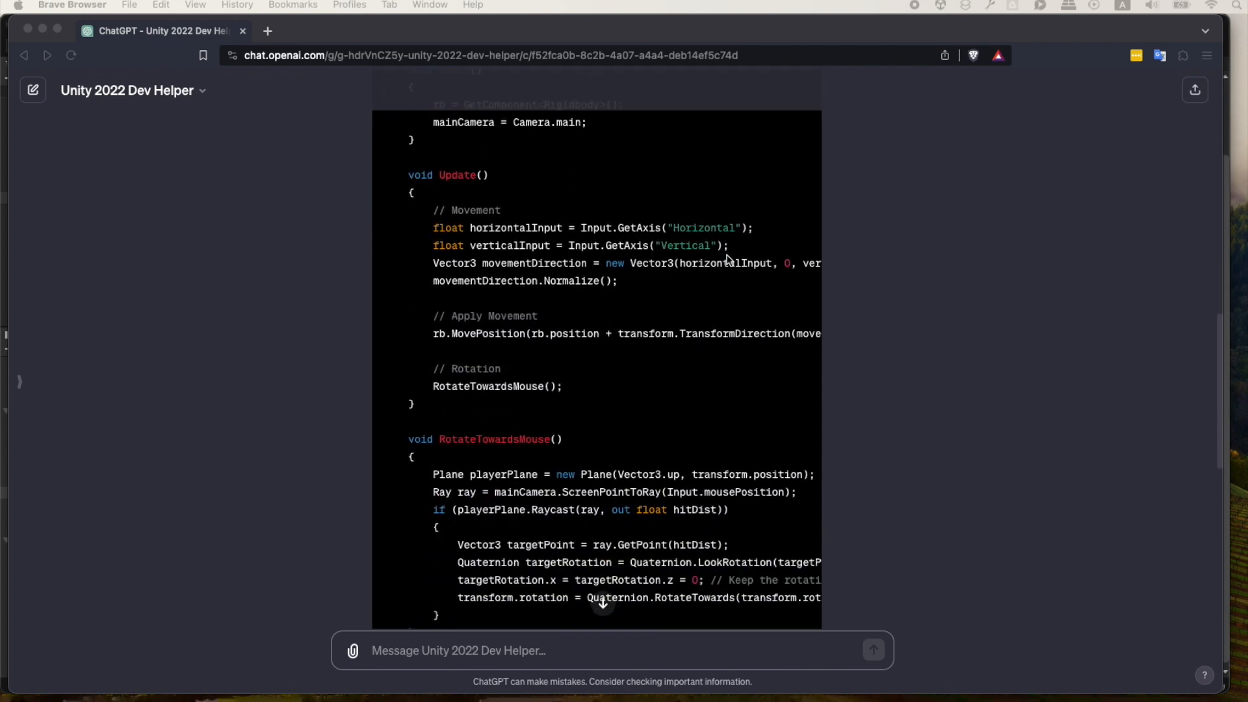
scroll(728, 260, "down", 1)
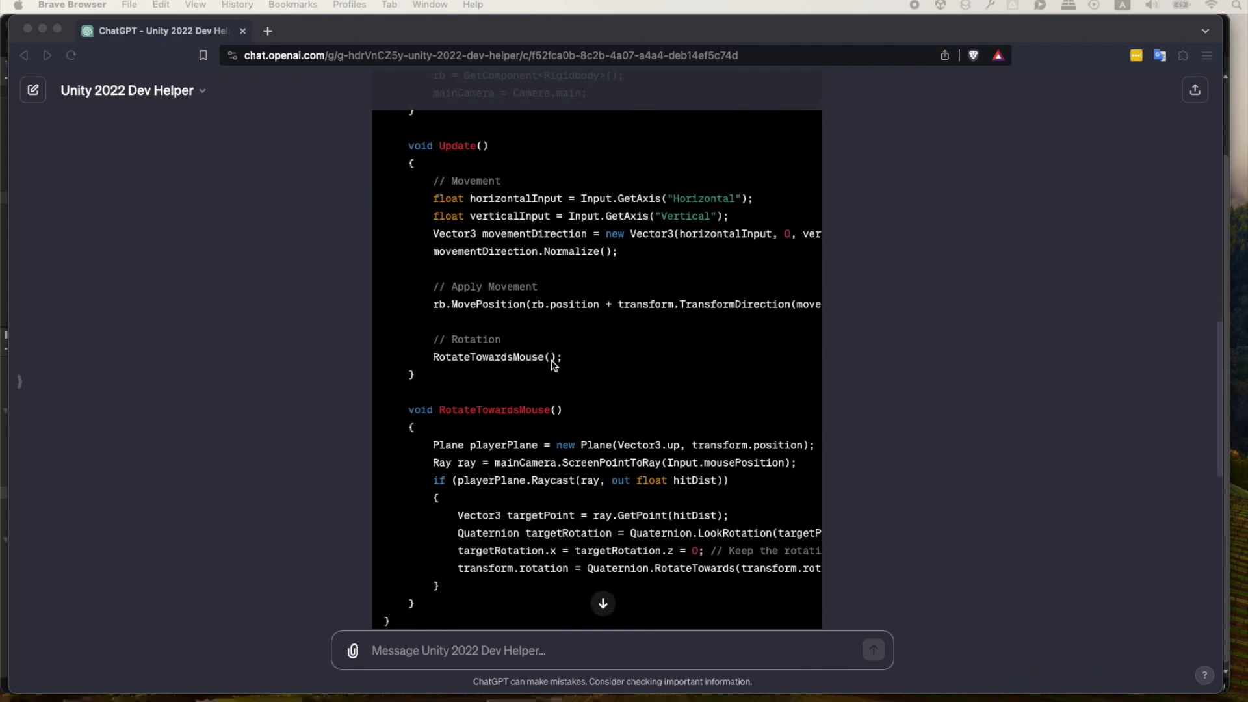
scroll(557, 374, "down", 2)
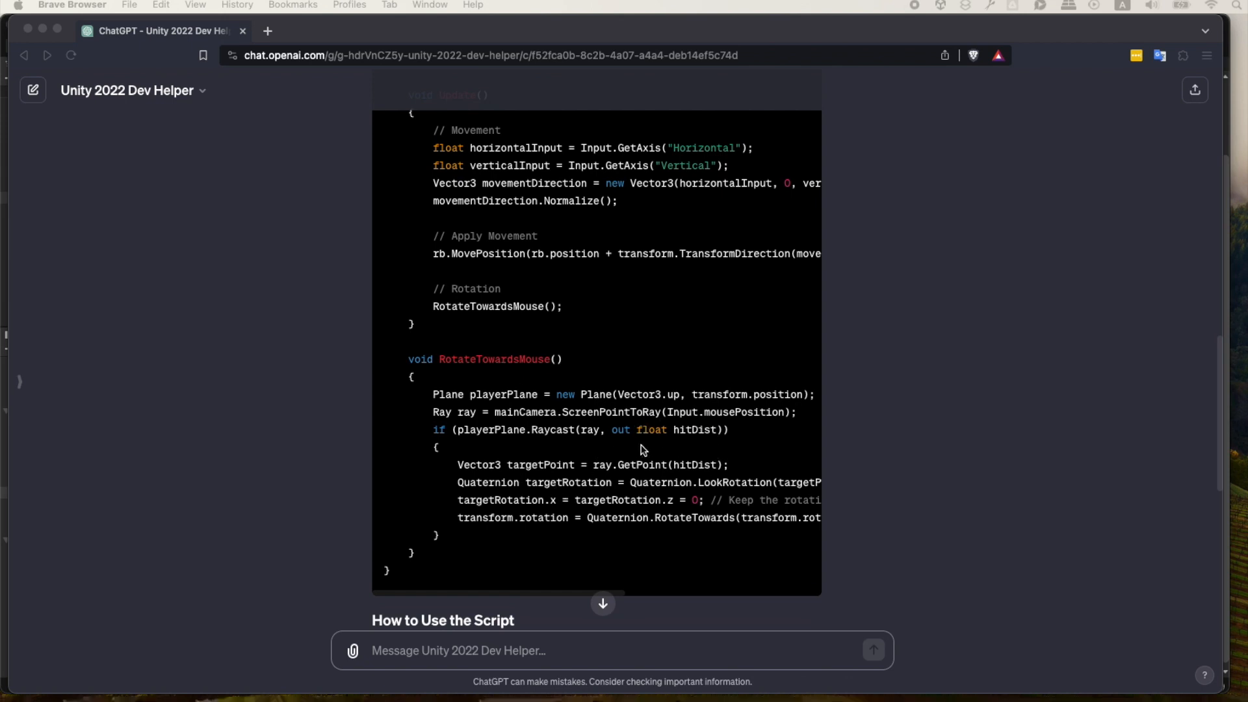
scroll(572, 390, "up", 10)
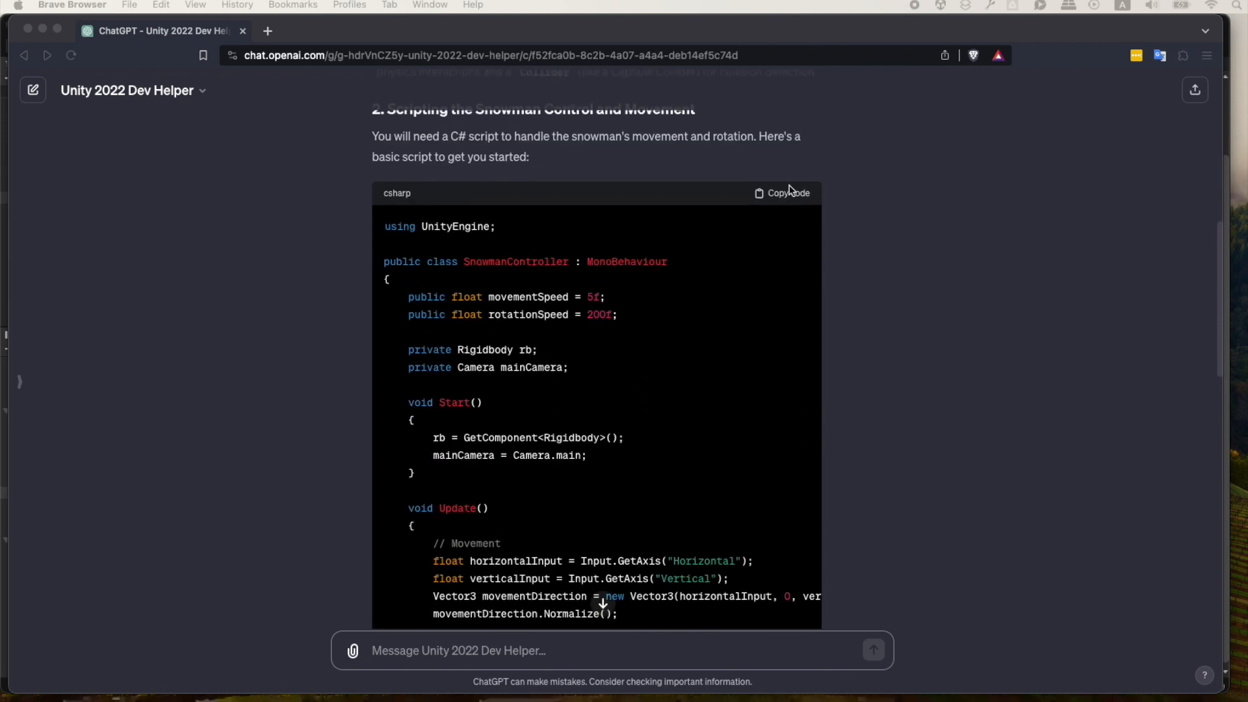
left_click(789, 193)
Return to Unity, create a C# script named SnowmanController in Assets > Scripts, and open it in Visual Studio Code.
key("super+Tab")
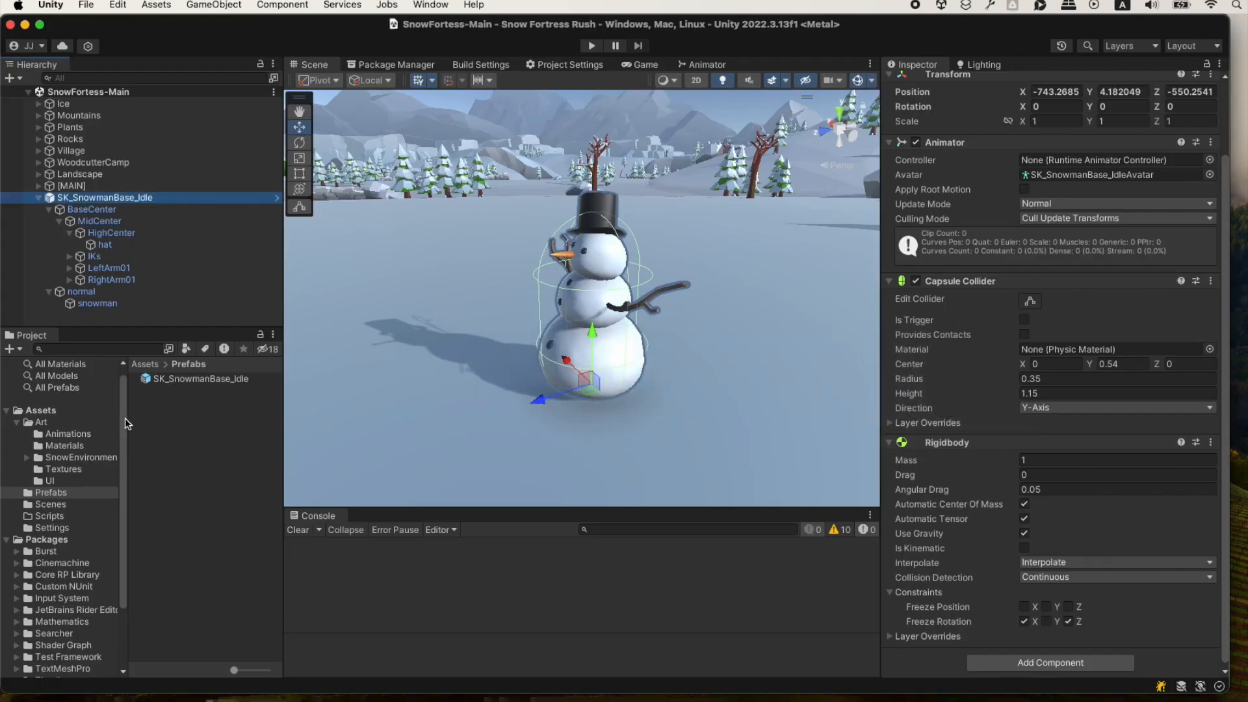
left_click(49, 516)
right_click(157, 418)
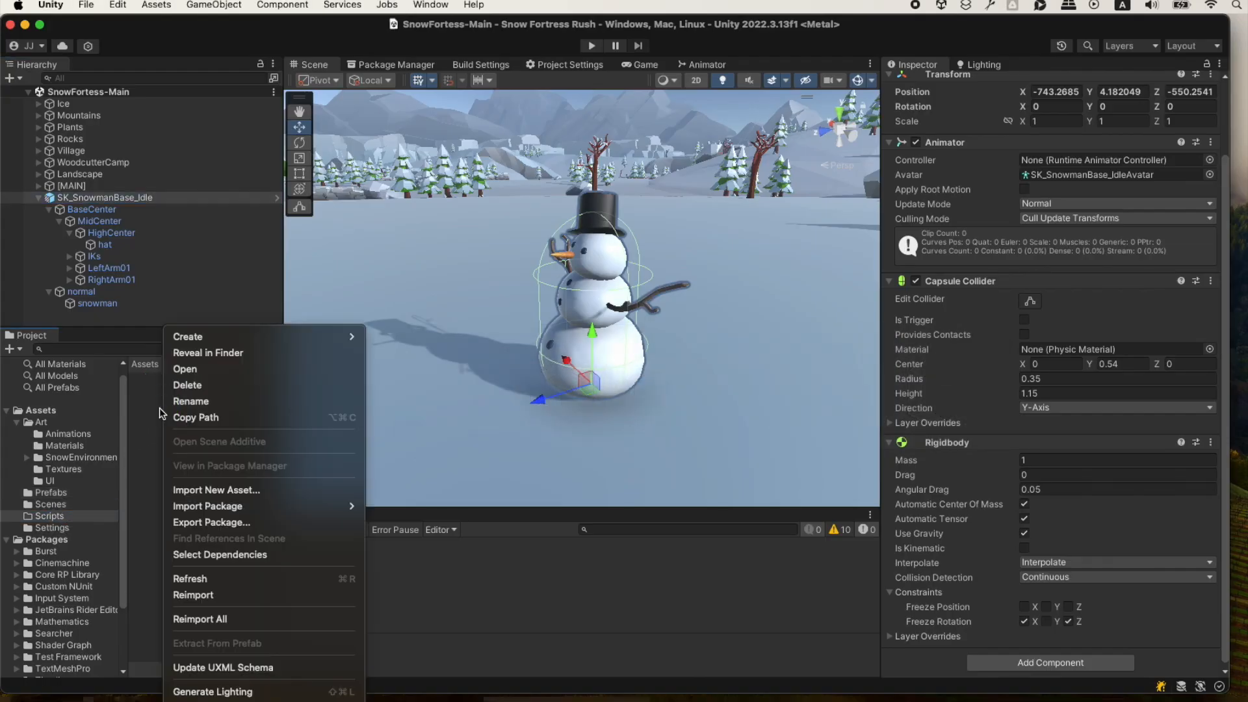
mouse_move(312, 336)
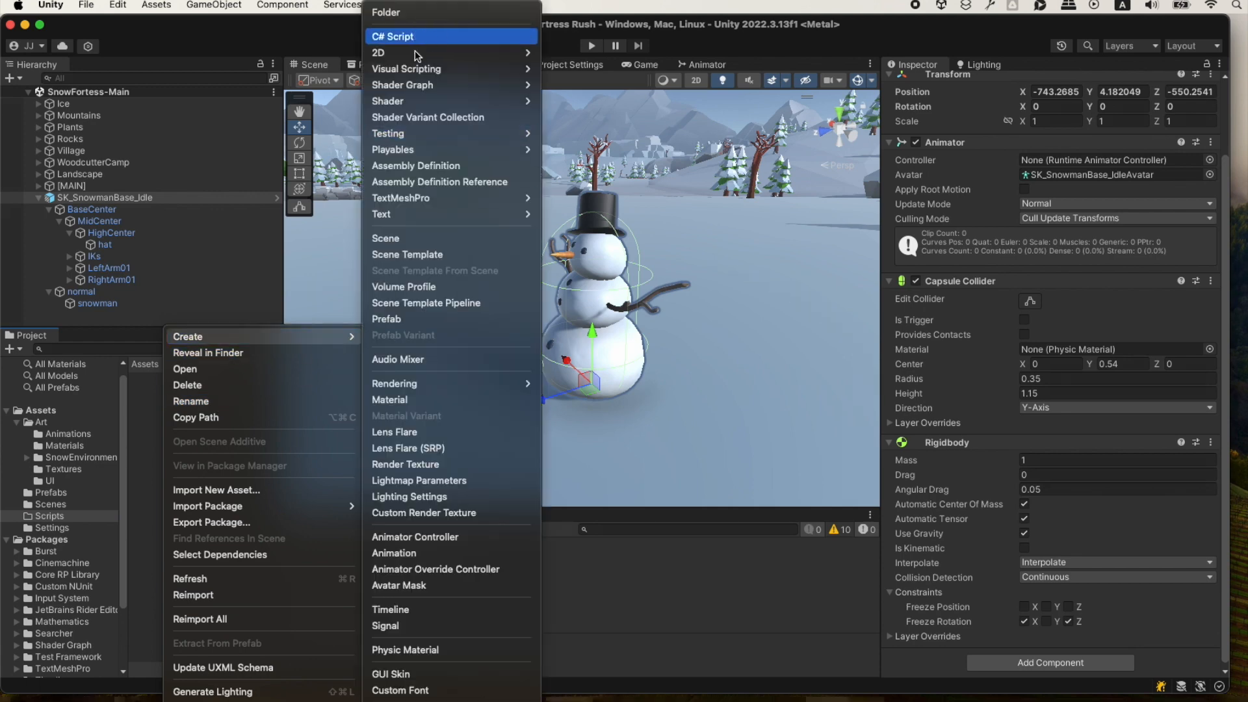
left_click(429, 38)
type("SnowmanCont")
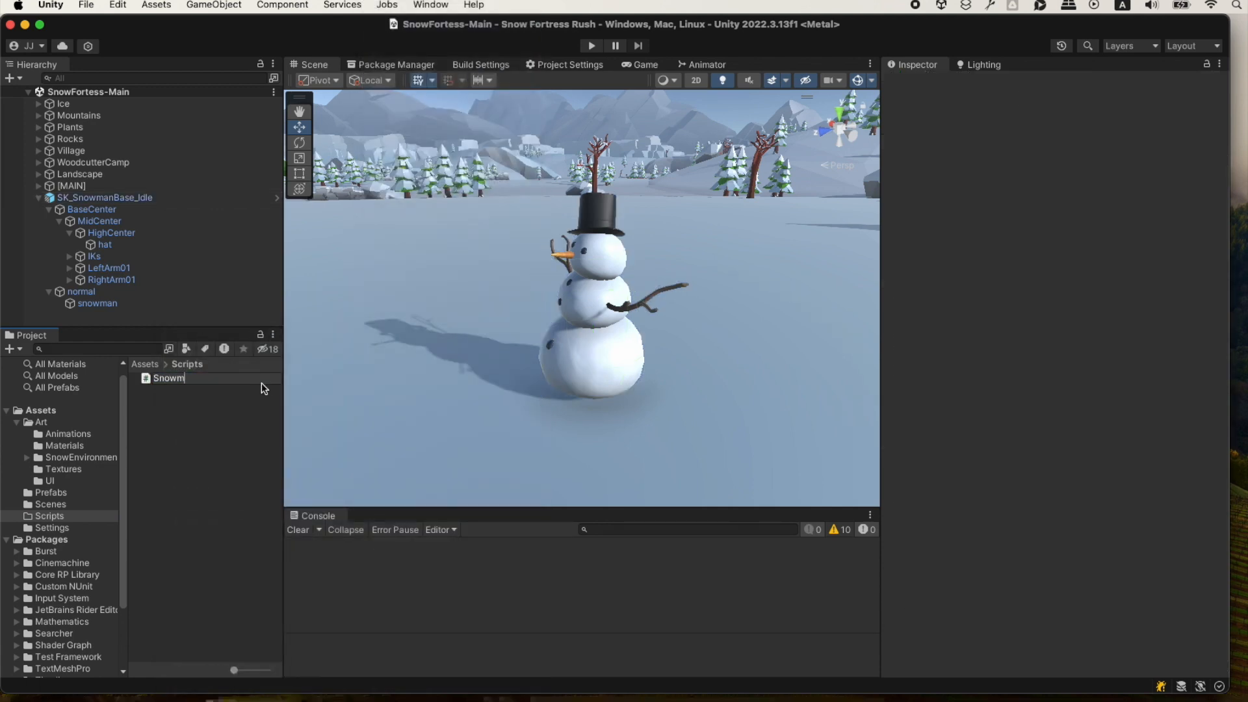
type("roller")
key("Return")
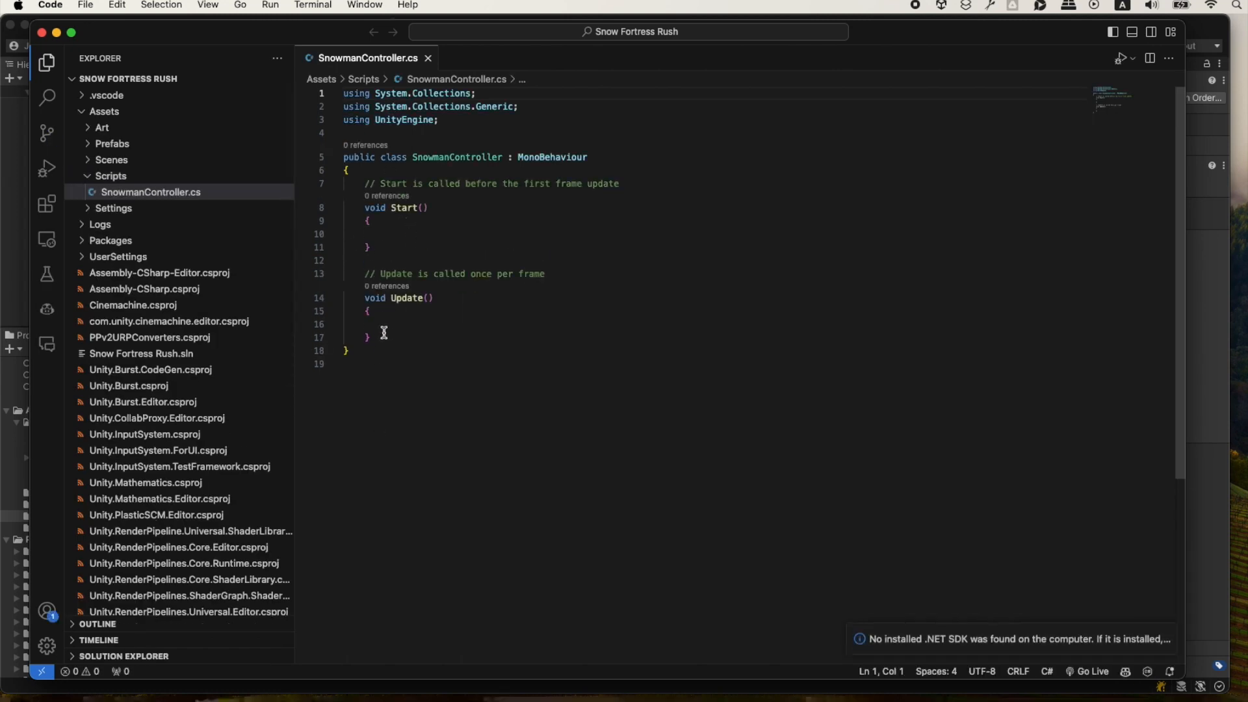
Replace the template code in SnowmanController.cs with the copied ChatGPT script, review it and save the file.
left_click_drag(400, 350, 299, 88)
key("super+v")
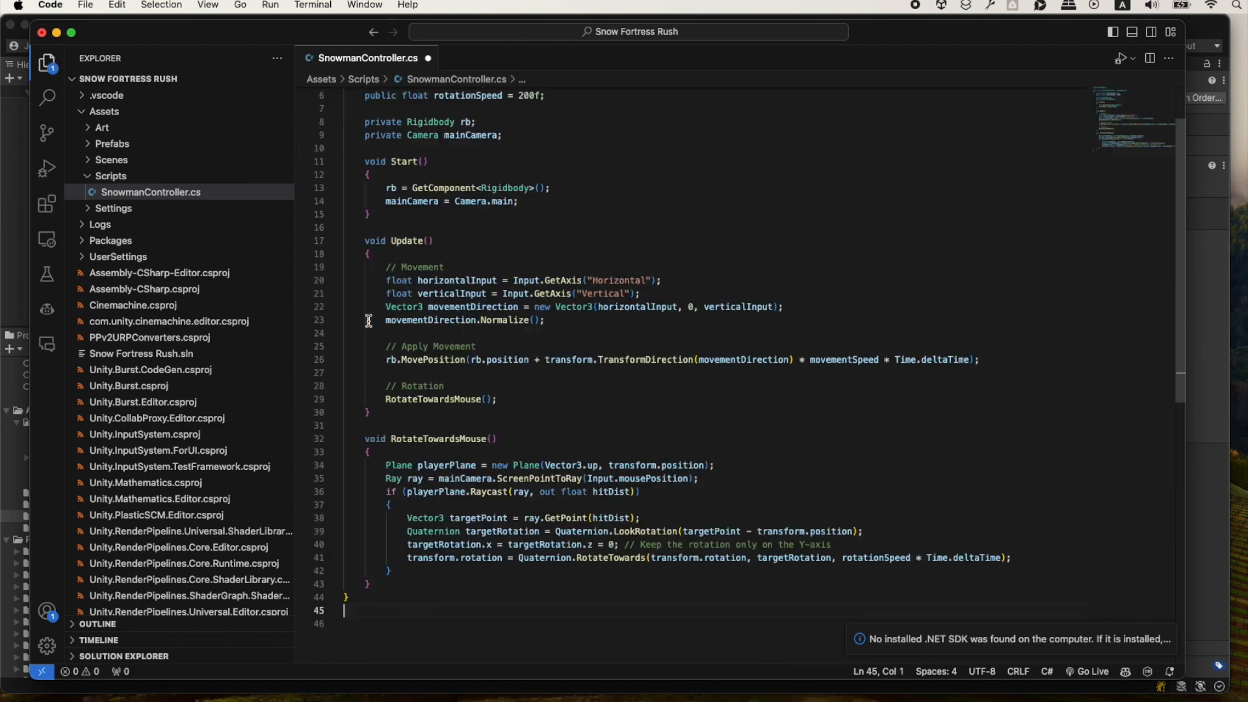
scroll(455, 527, "up", 3)
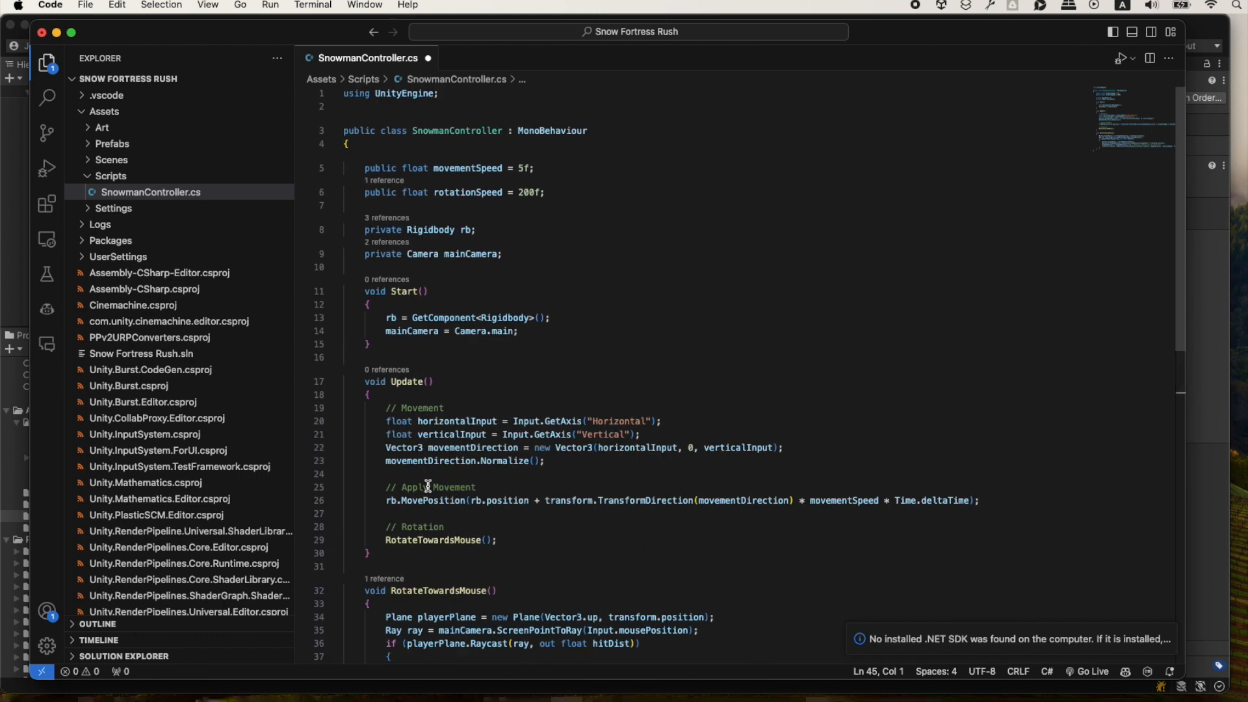
scroll(442, 416, "down", 3)
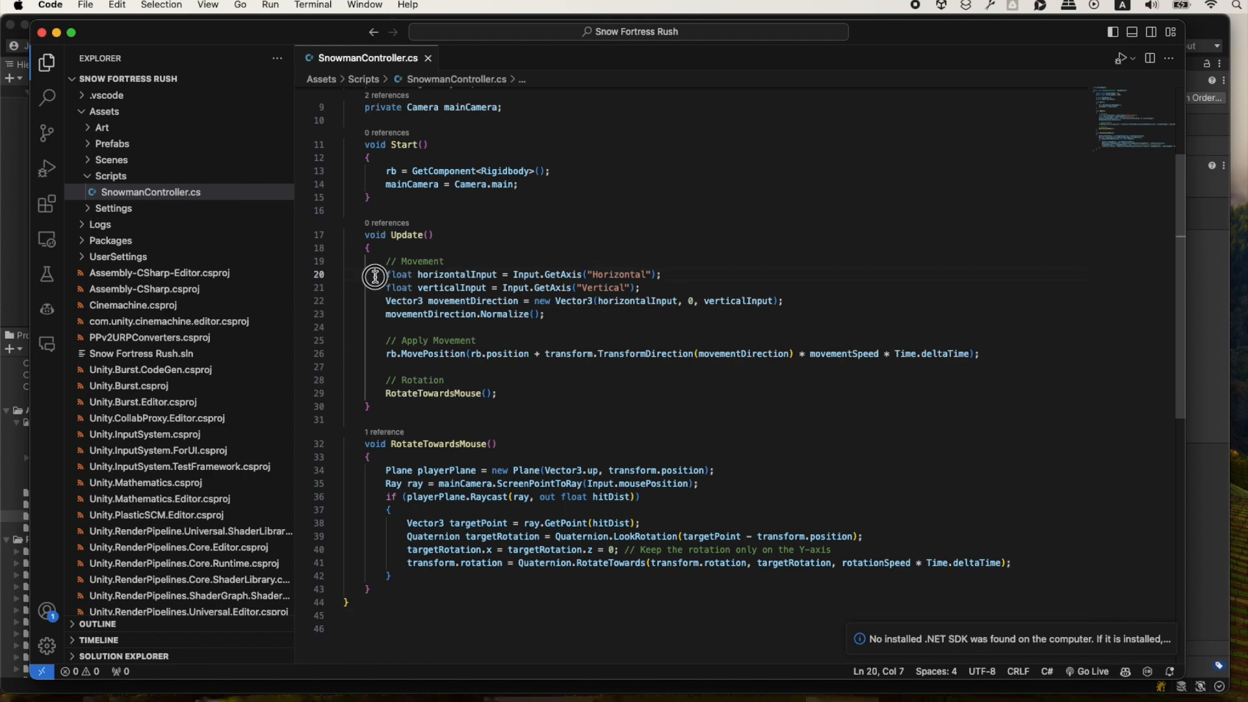
Review the horizontal and vertical input lines in the Update method, switch to Unity and select the snowman in the scene.
left_click_drag(370, 274, 643, 286)
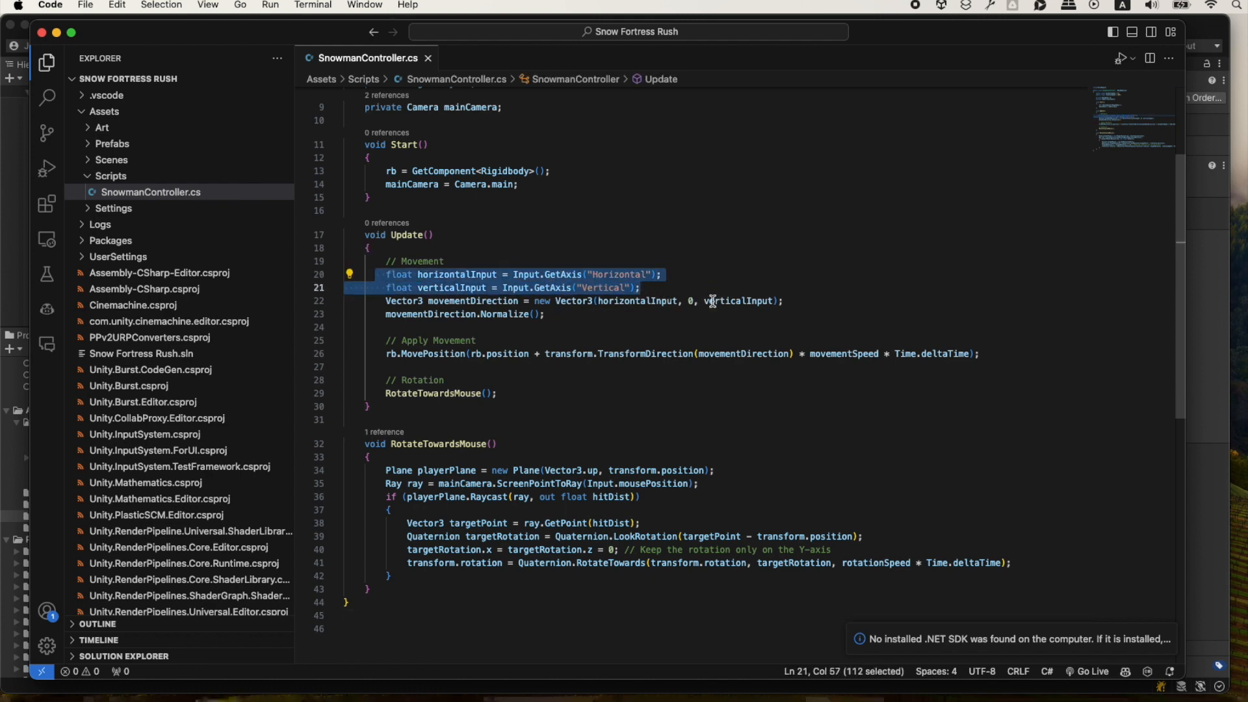
left_click(713, 286)
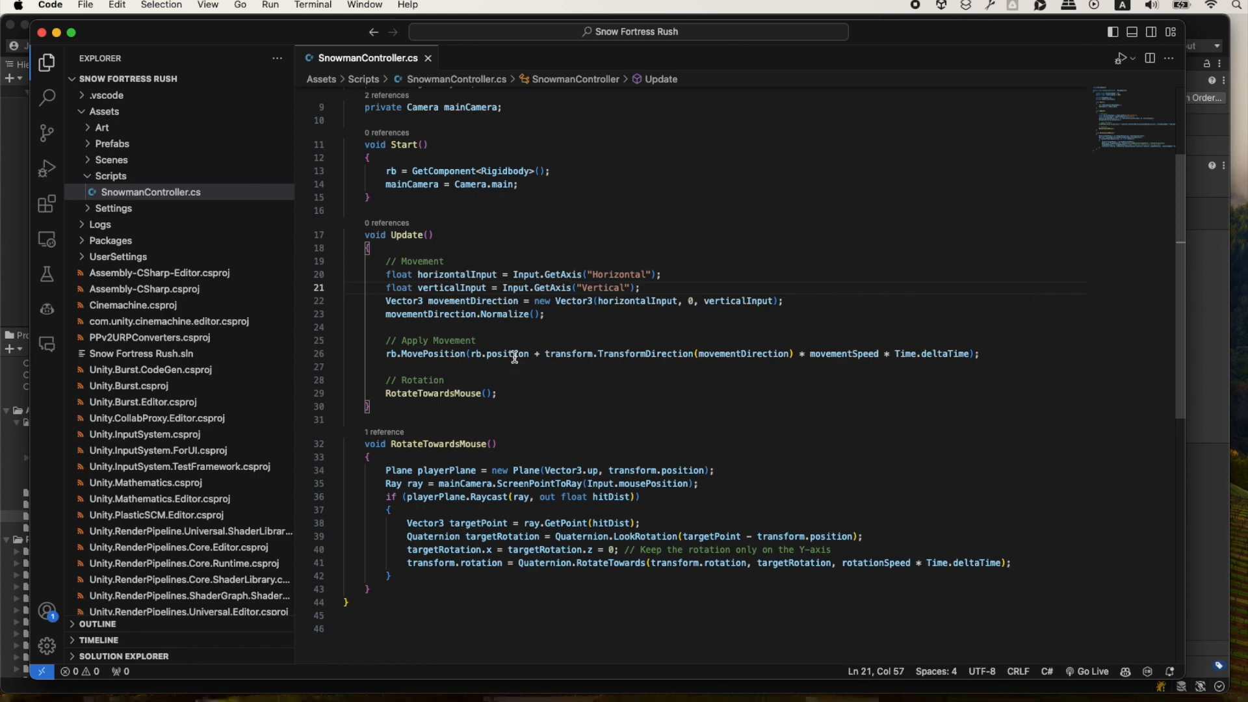
key("super+Tab")
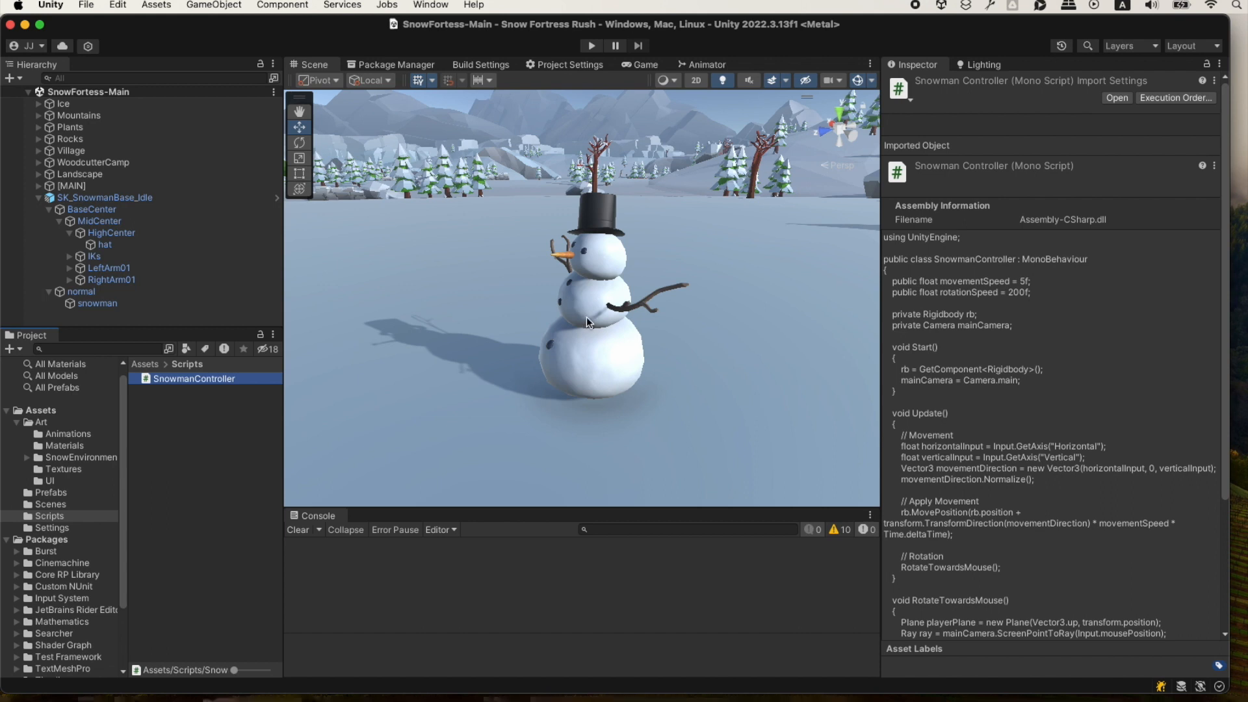
left_click(552, 322)
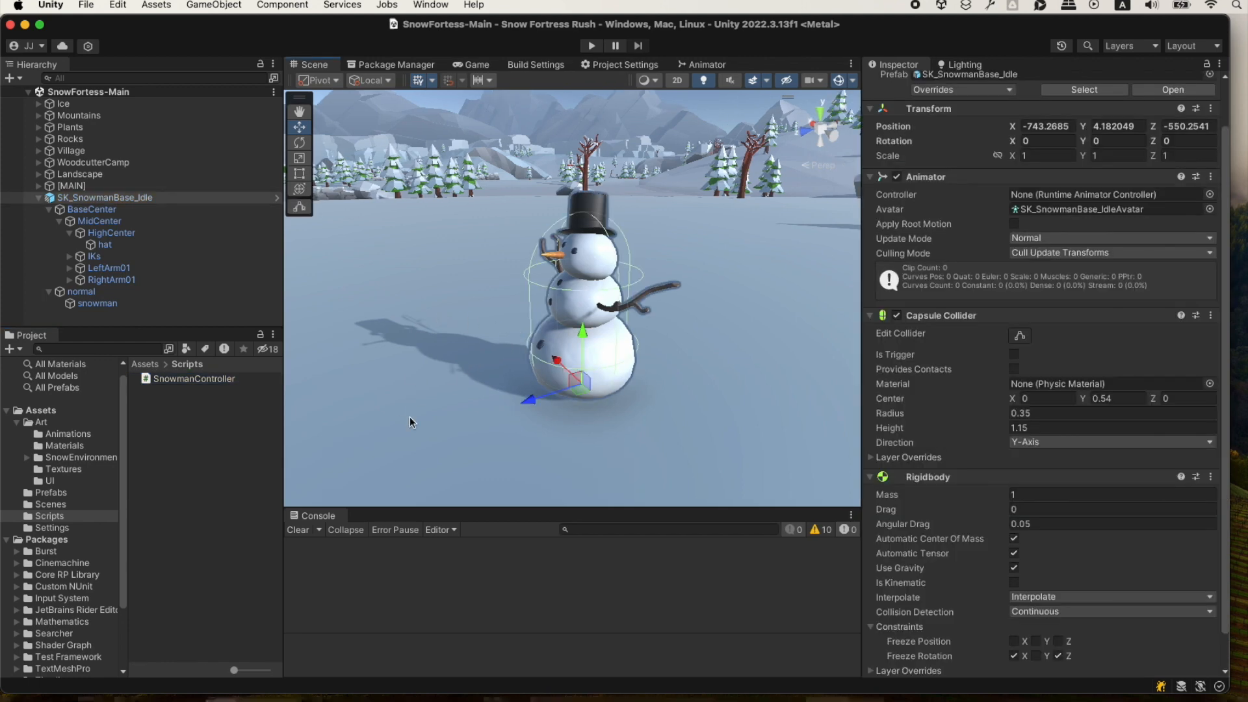
Switch to ChatGPT in the browser and read the How to Use the Script instructions below the code.
key("super+Tab")
key("super+Tab")
key("super+Tab")
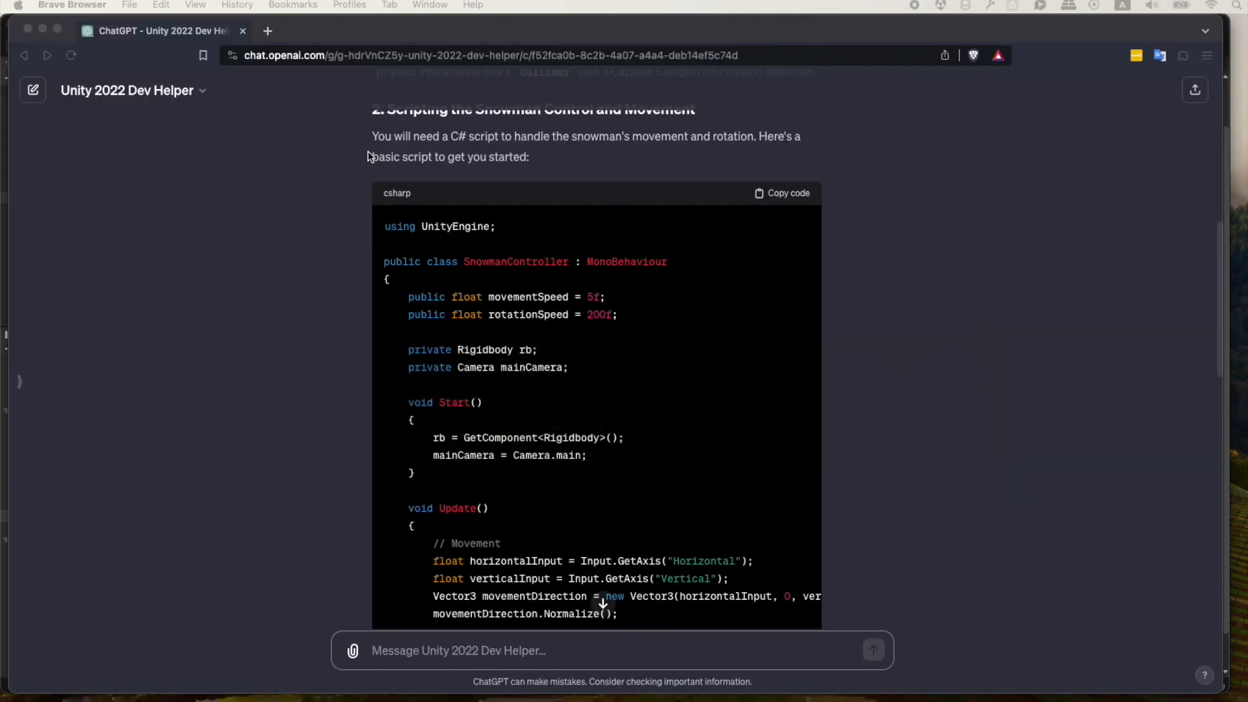
scroll(320, 334, "down", 8)
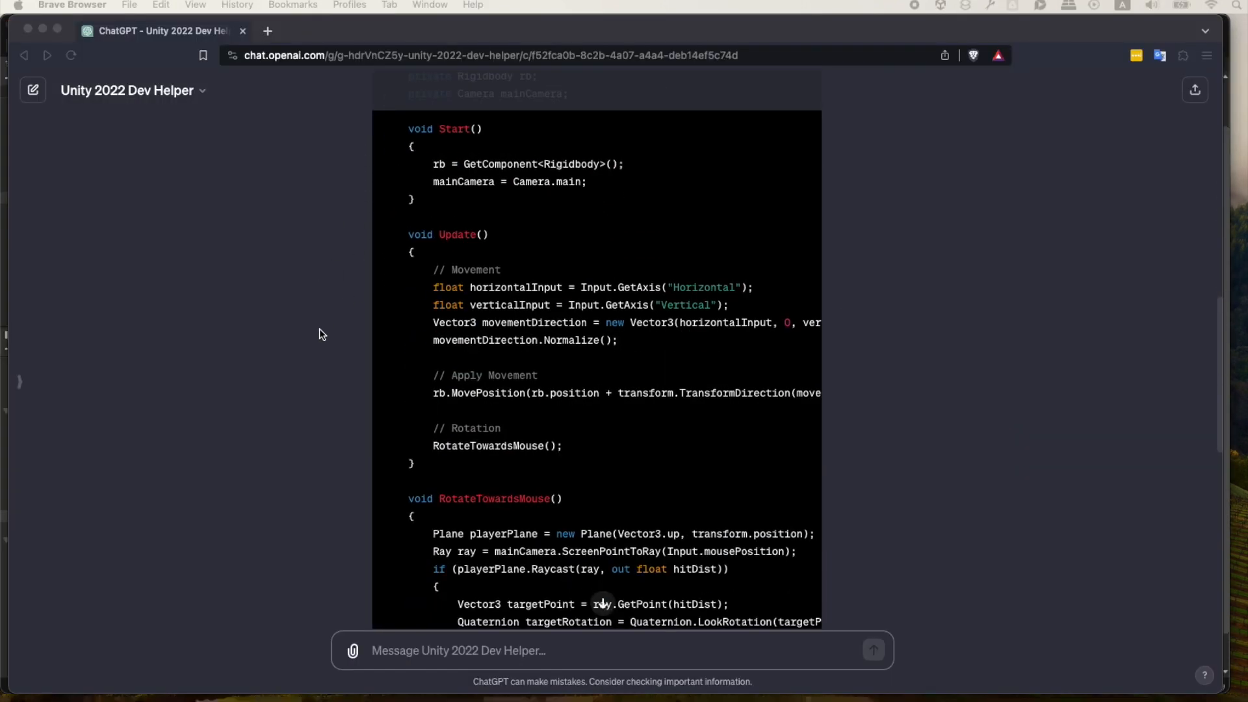
scroll(328, 331, "down", 5)
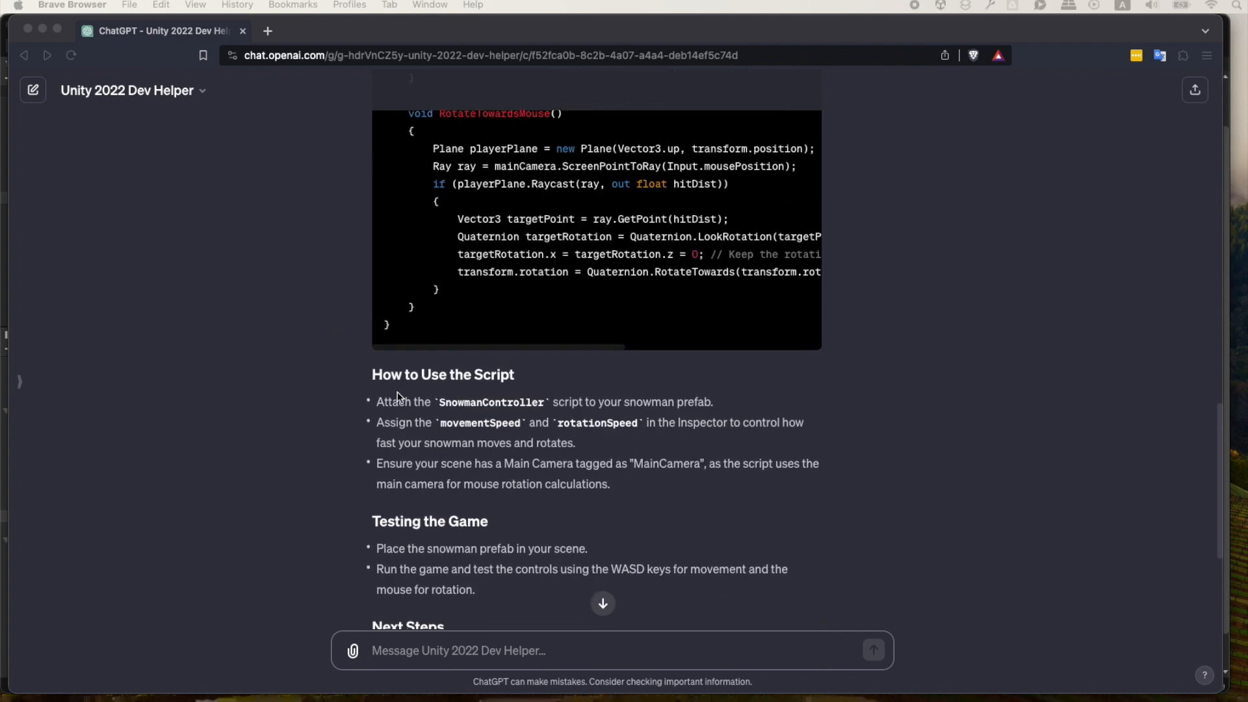
scroll(392, 385, "down", 1)
left_click_drag(380, 284, 701, 282)
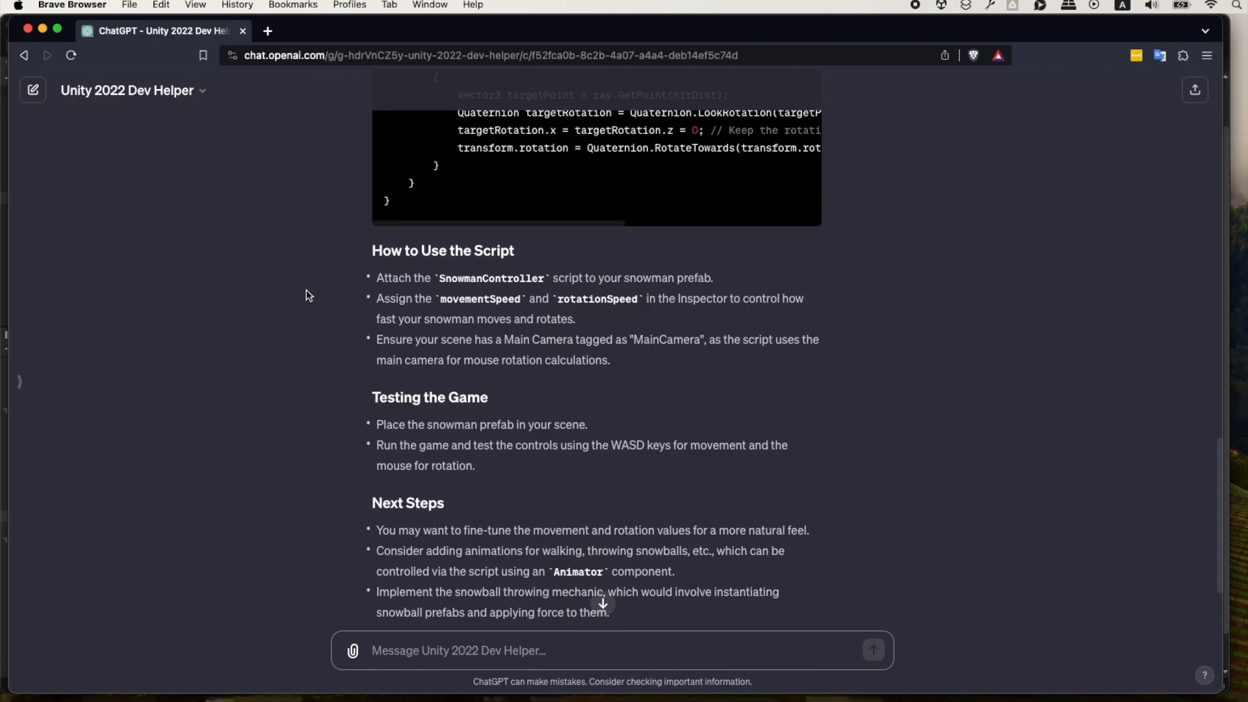
Return to Unity, add the Snowman Controller script component to the SK_SnowmanBase_Idle prefab and save the prefab.
key("super+Tab")
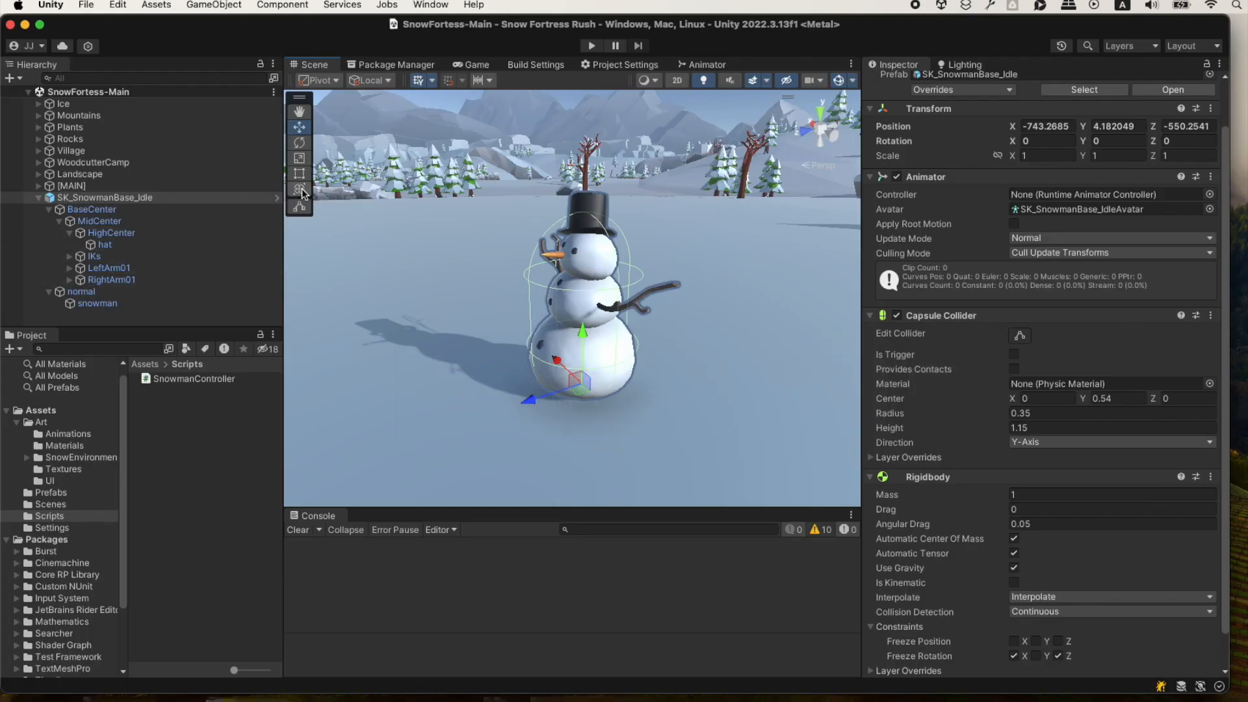
left_click(277, 197)
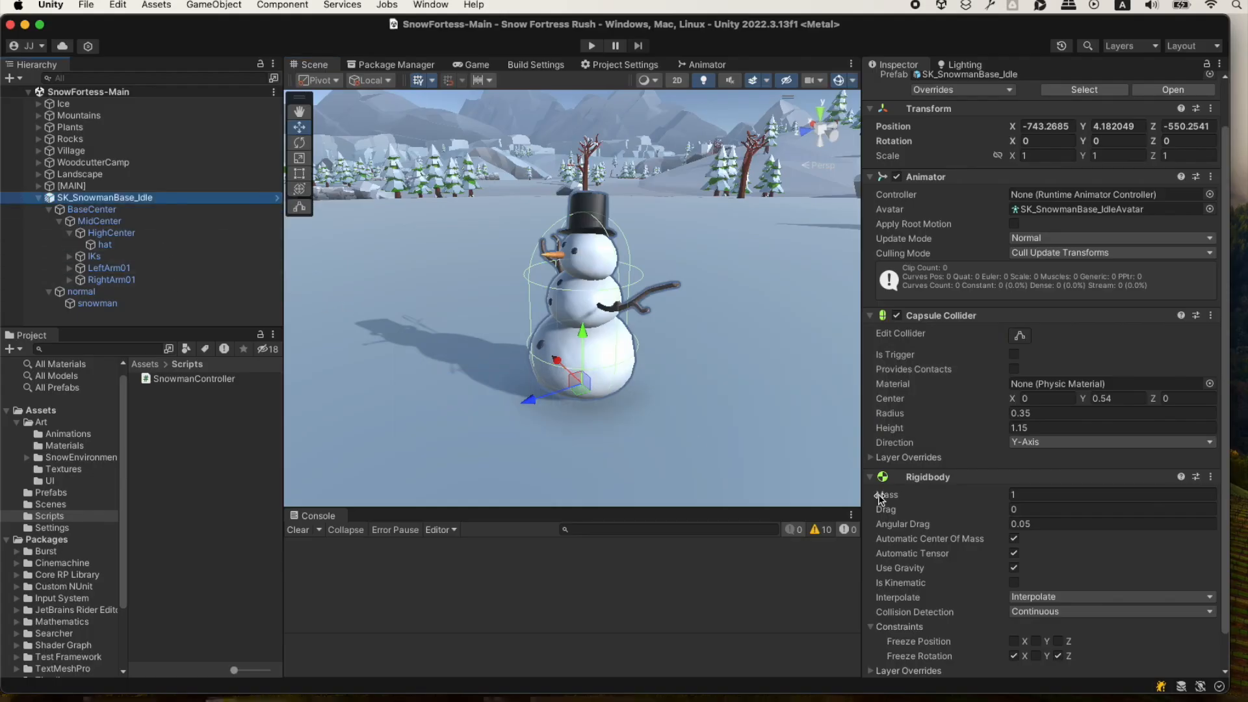
left_click(278, 198)
scroll(1040, 455, "down", 2)
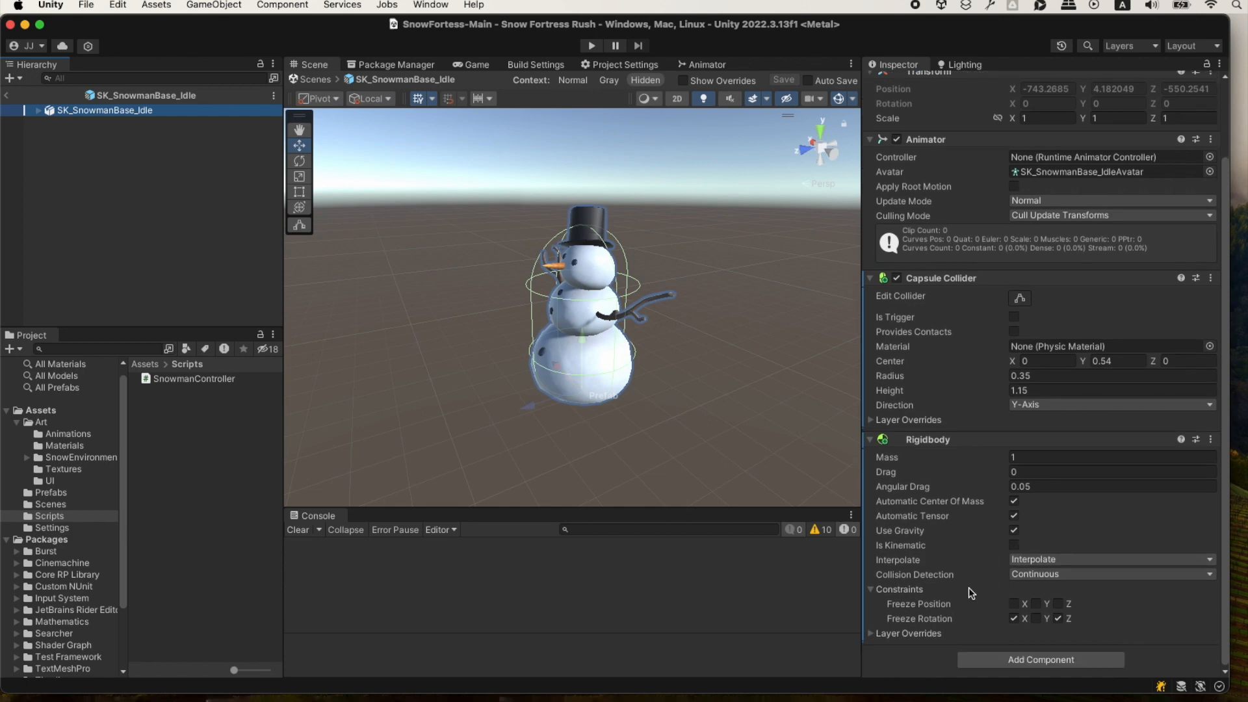
left_click(1007, 660)
type("snow")
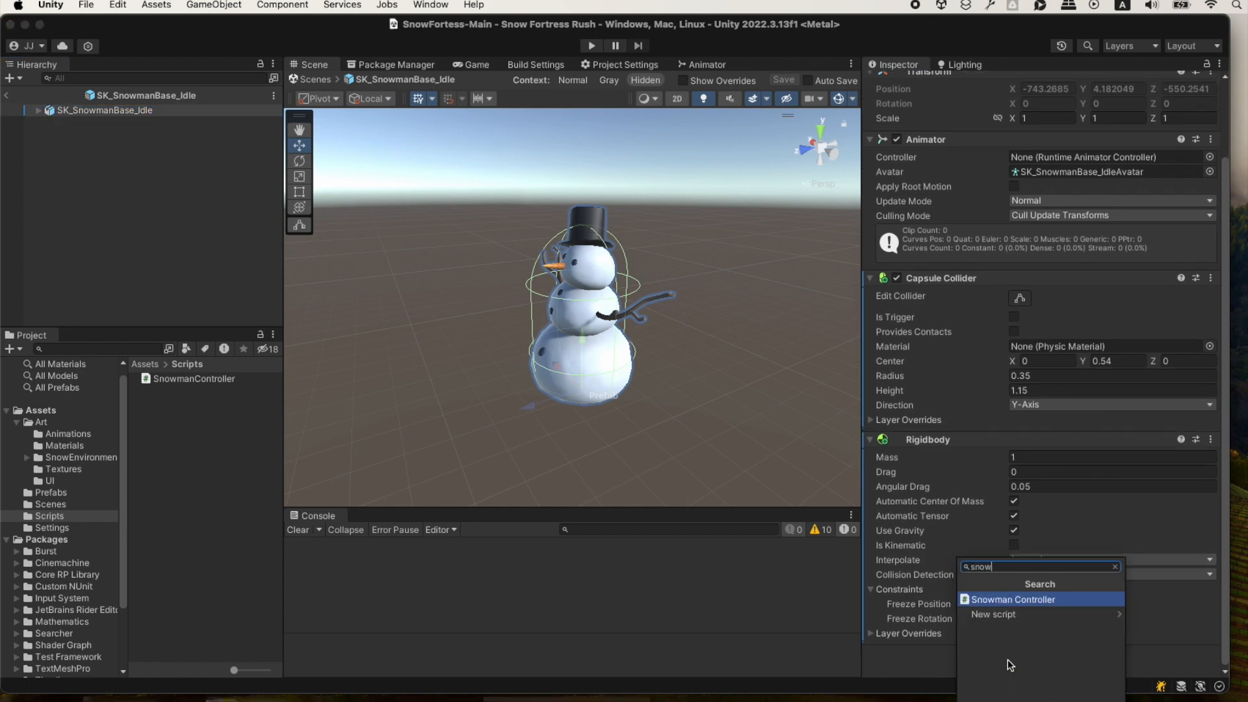
key("Return")
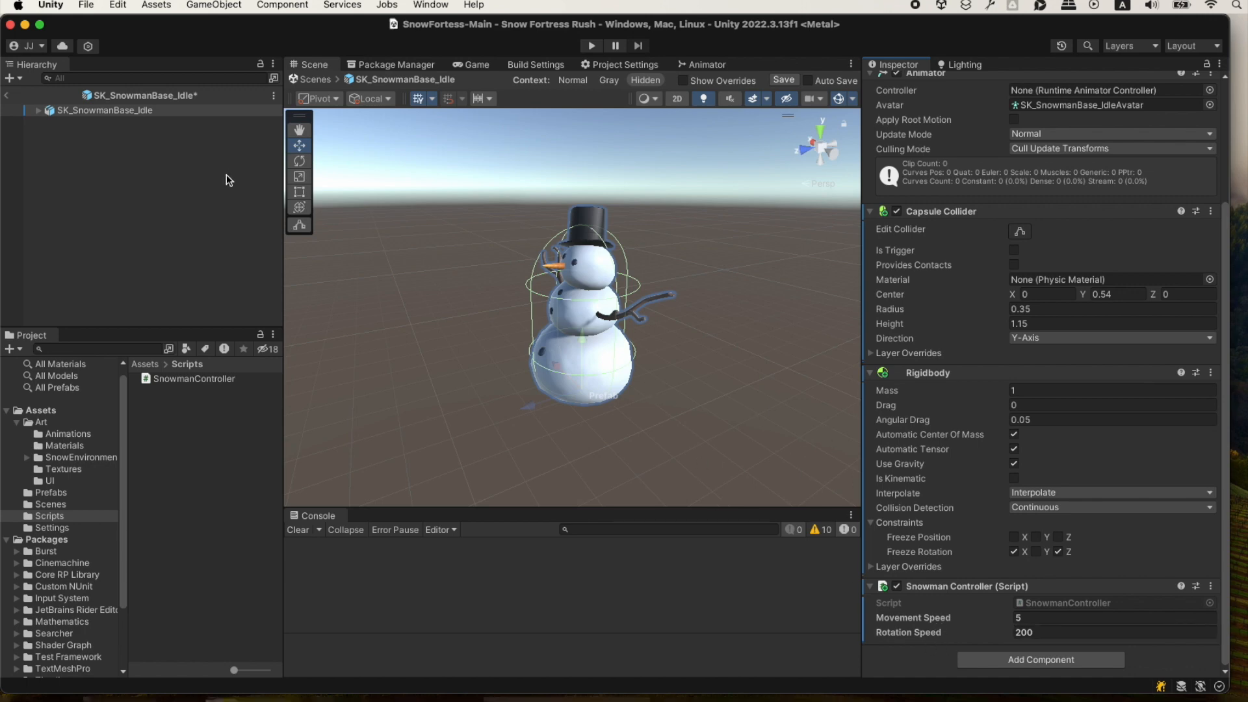
key("super+s")
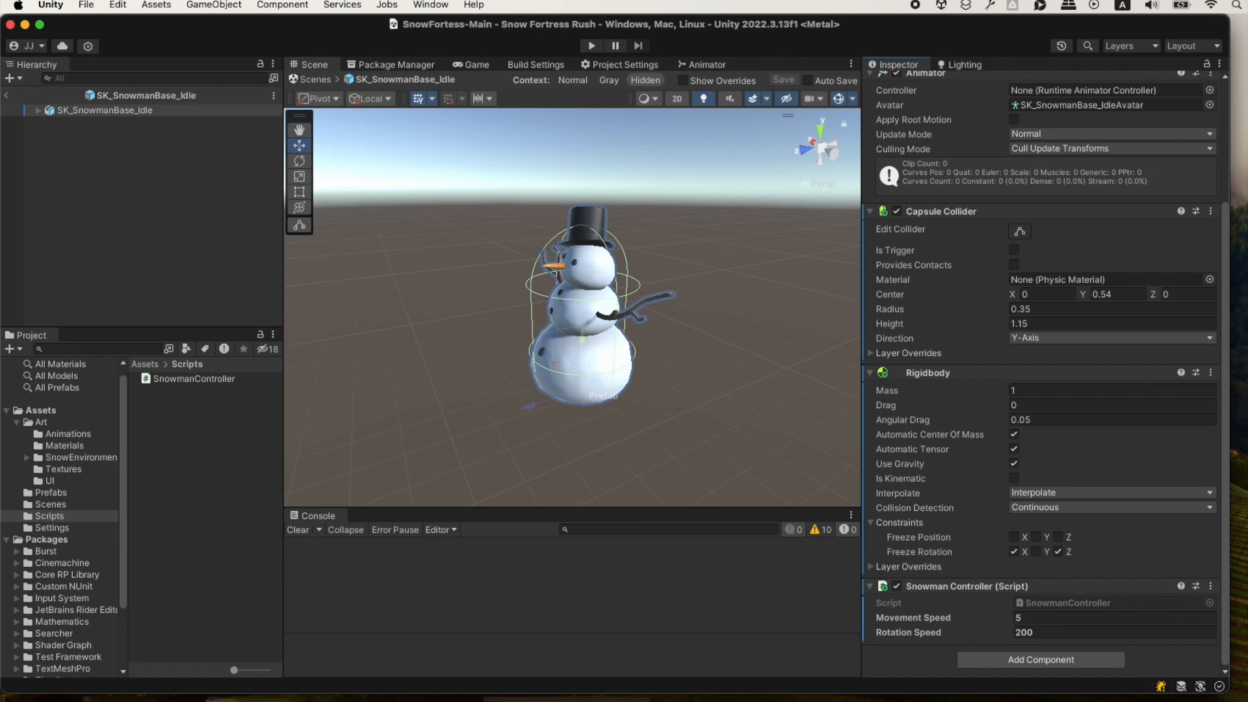
Leave the prefab for the main scene and check that the Camera under [MAIN] is tagged MainCamera.
key("super+Tab")
left_click(7, 95)
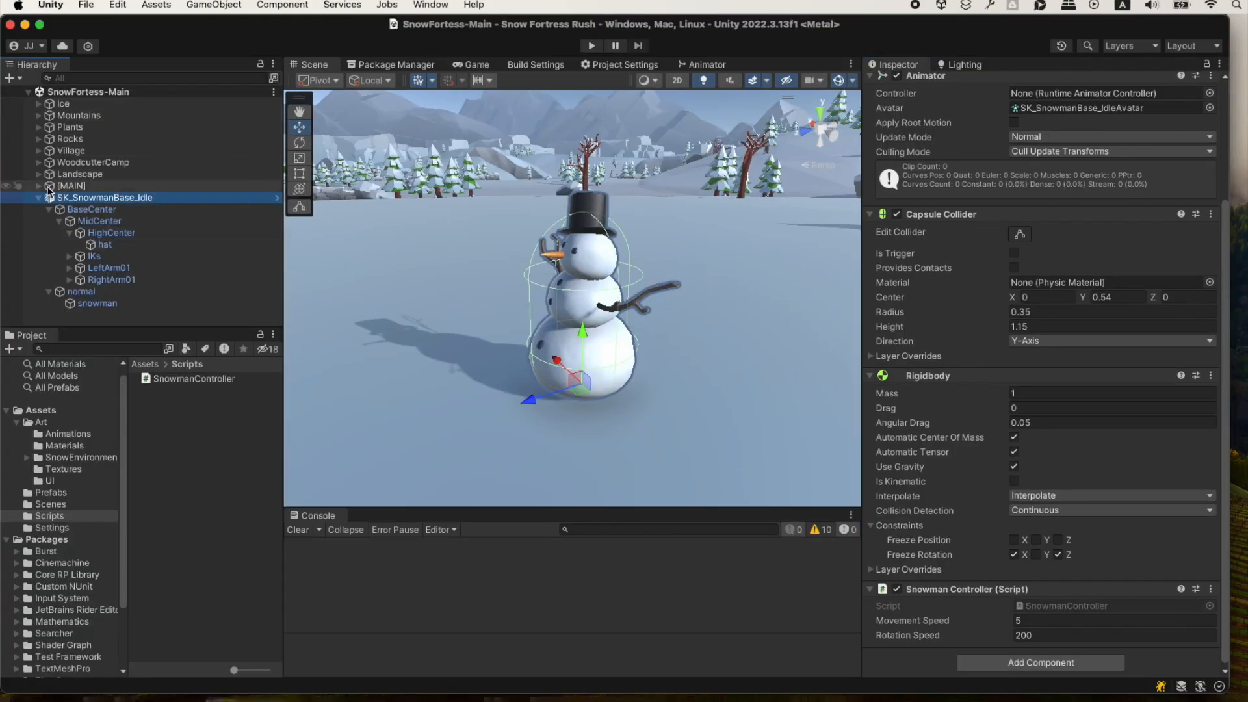
left_click(39, 186)
left_click(83, 198)
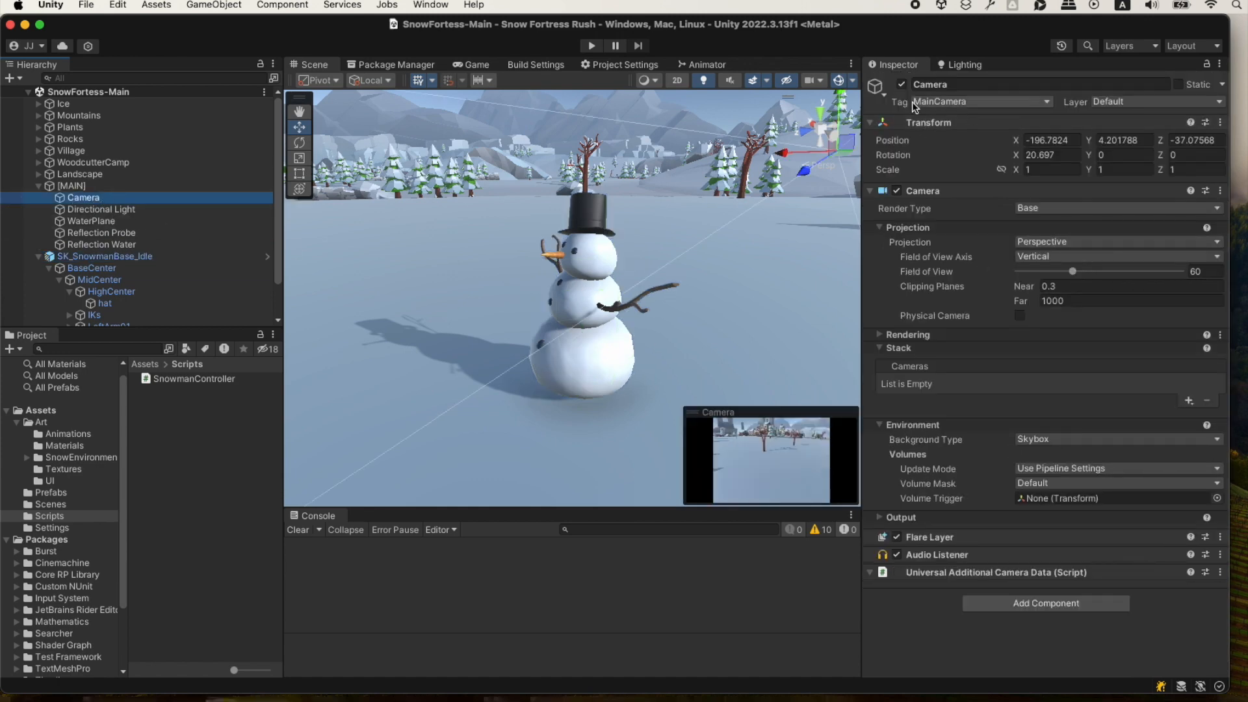
left_click(1047, 103)
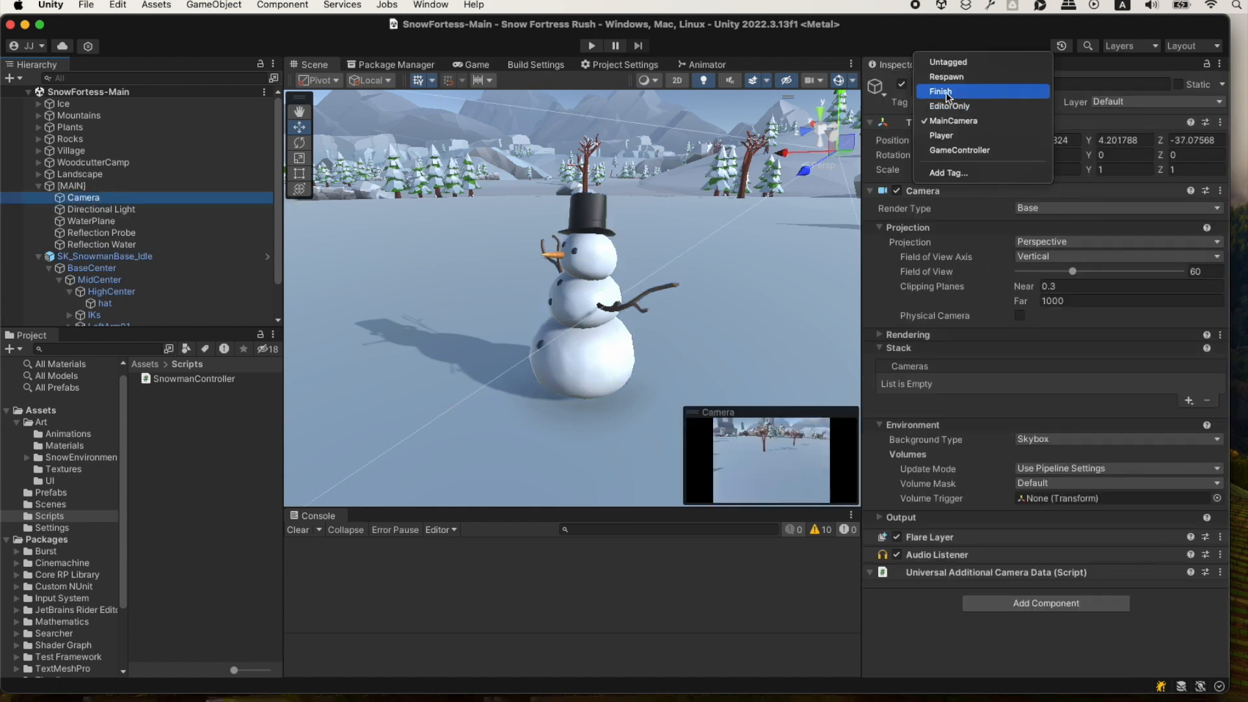
left_click(967, 26)
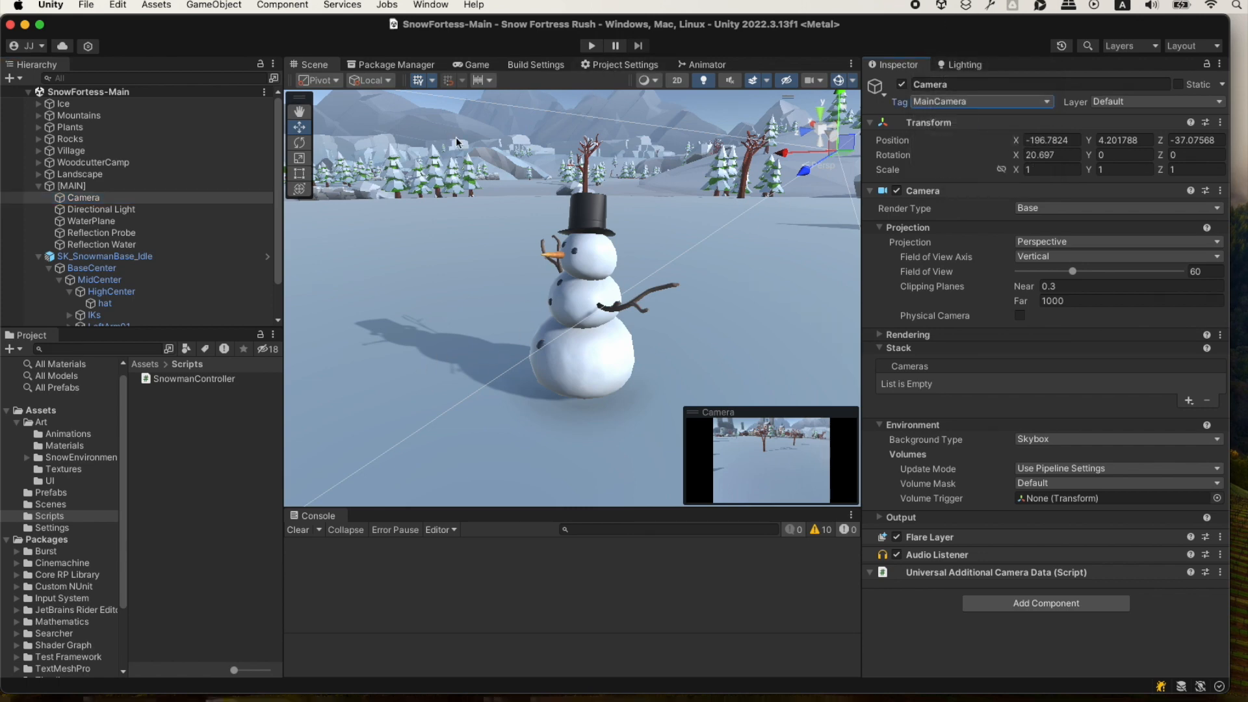
Check ChatGPT's testing instructions, return to Unity and run the game with the Game view docked beside the Scene view.
key("super+Tab")
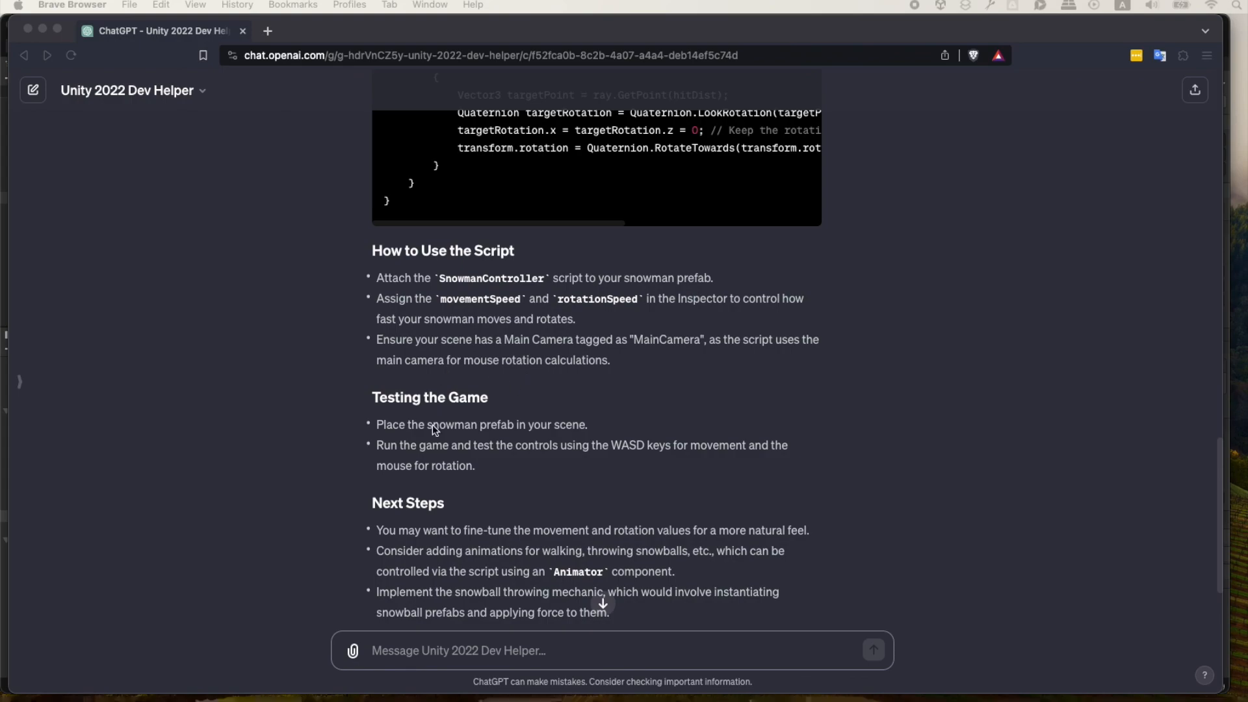
key("super+Tab")
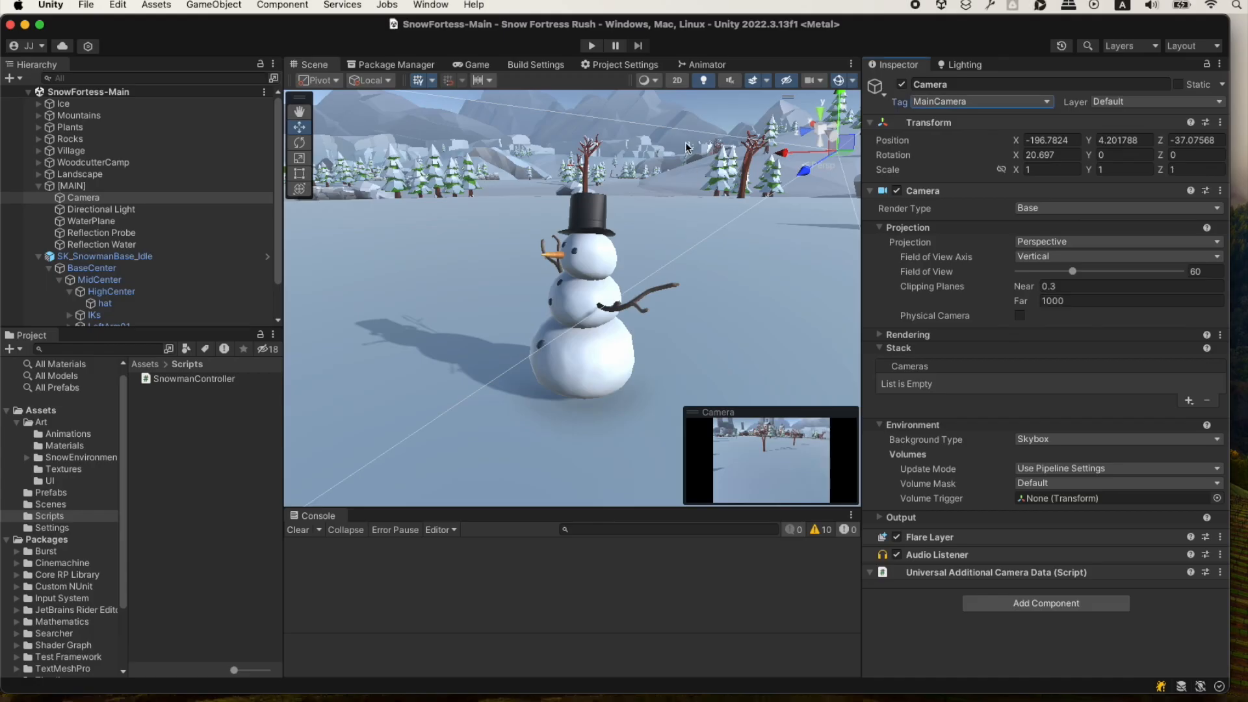
left_click(591, 45)
left_click_drag(466, 67, 483, 266)
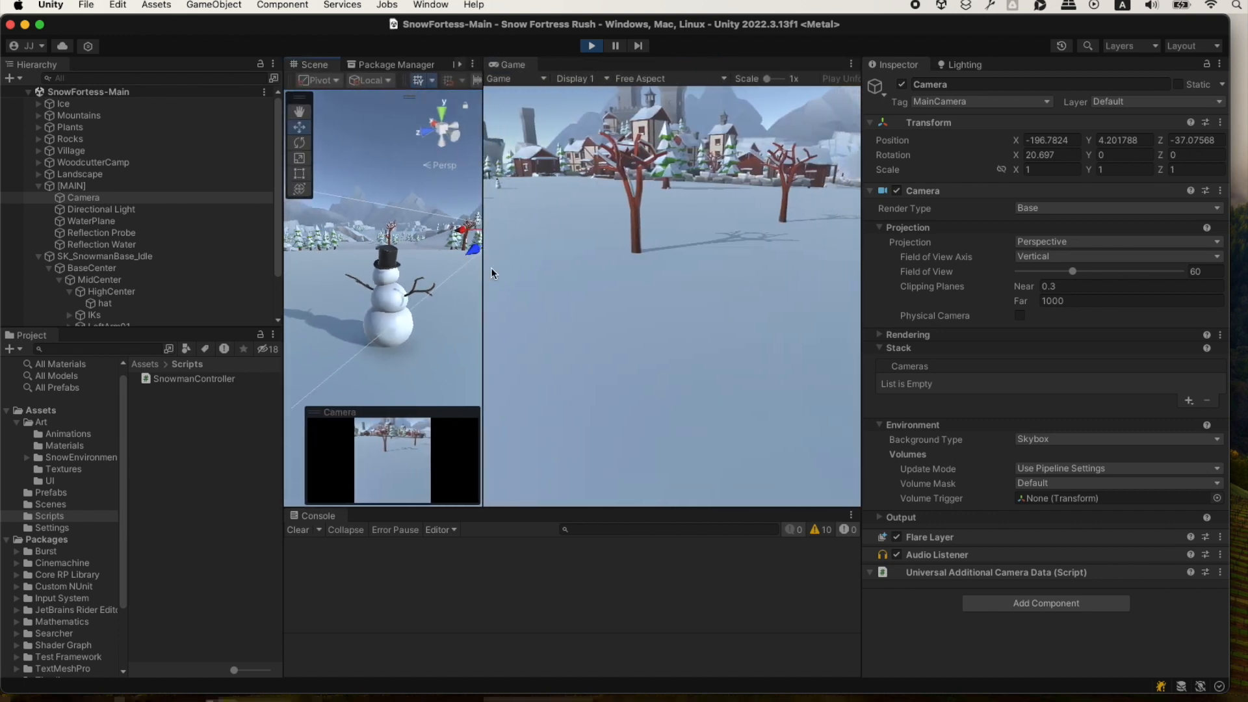
Test moving the snowman forward, backward and sideways in the running game until it comes into the camera's view.
left_click(653, 296)
key("s")
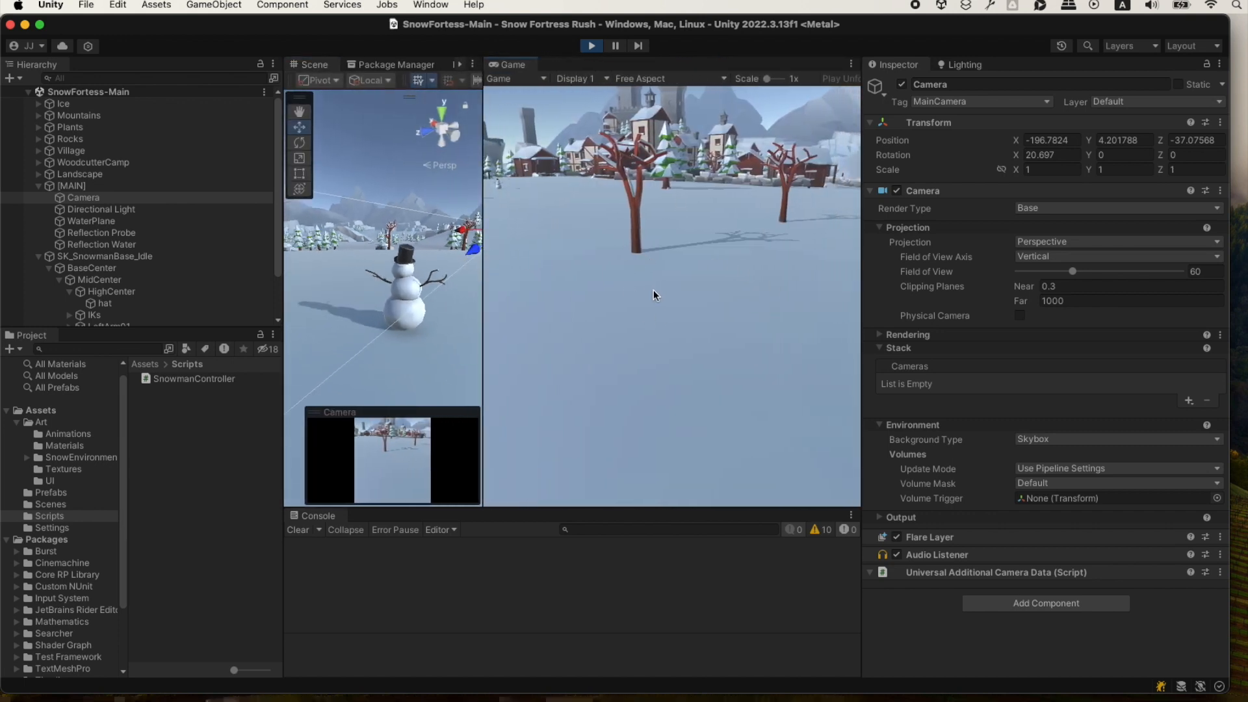
key("w")
key("a")
key("d")
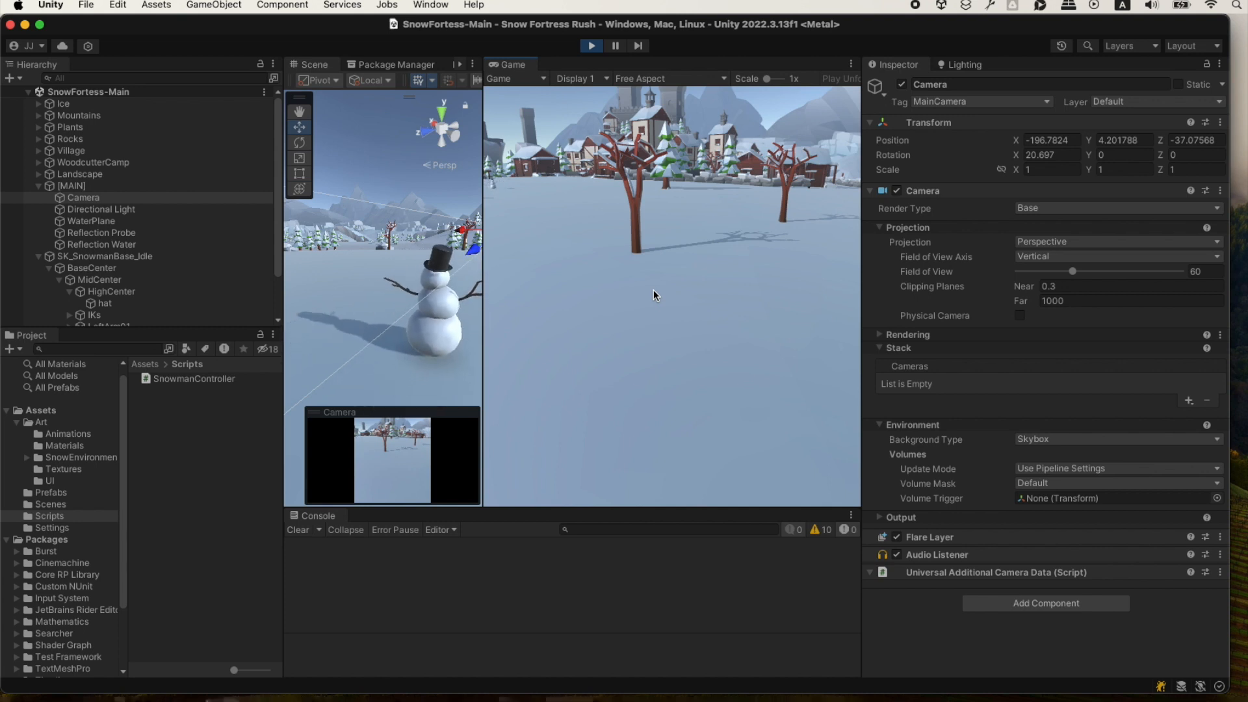
key("a")
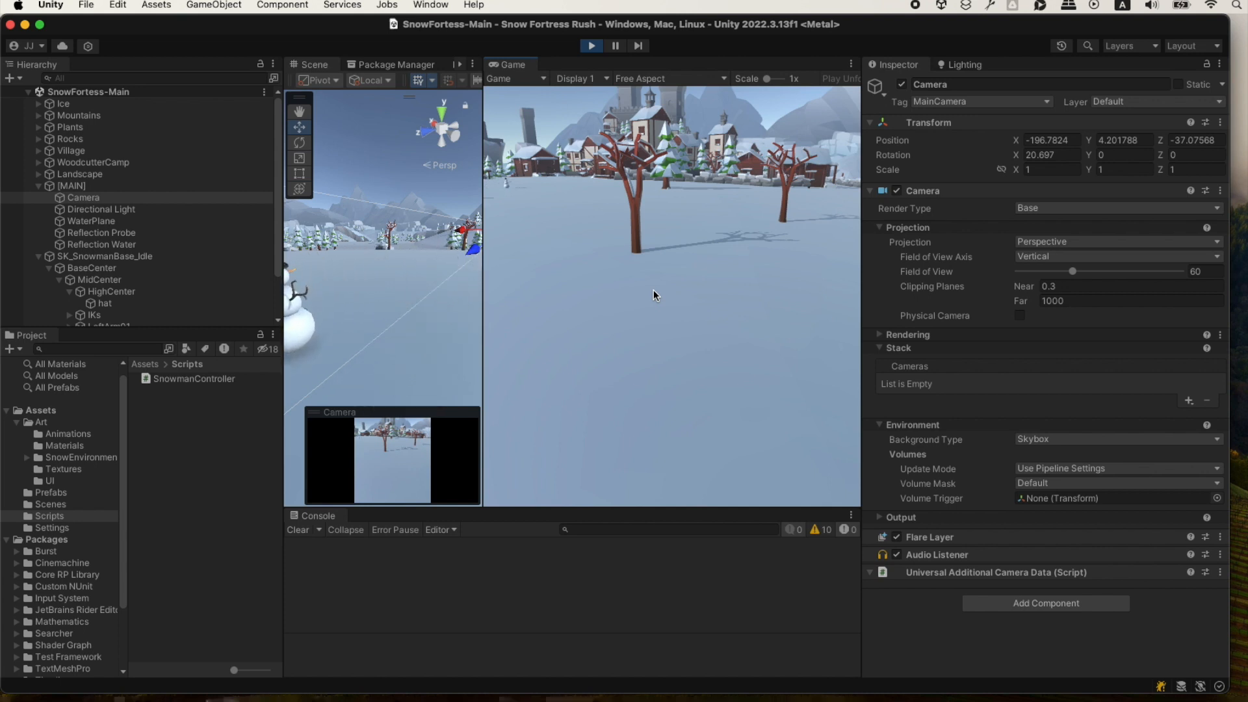
key("d")
key("s")
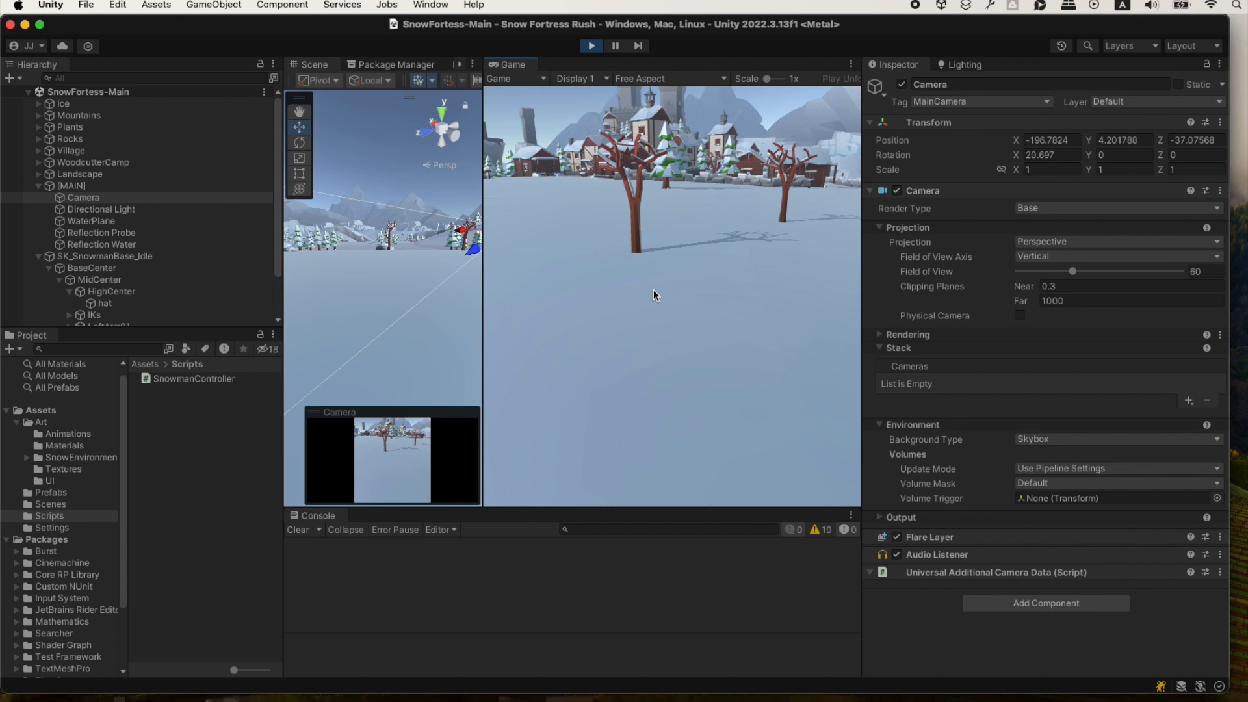
key("w")
key("d")
key("s")
key("s")
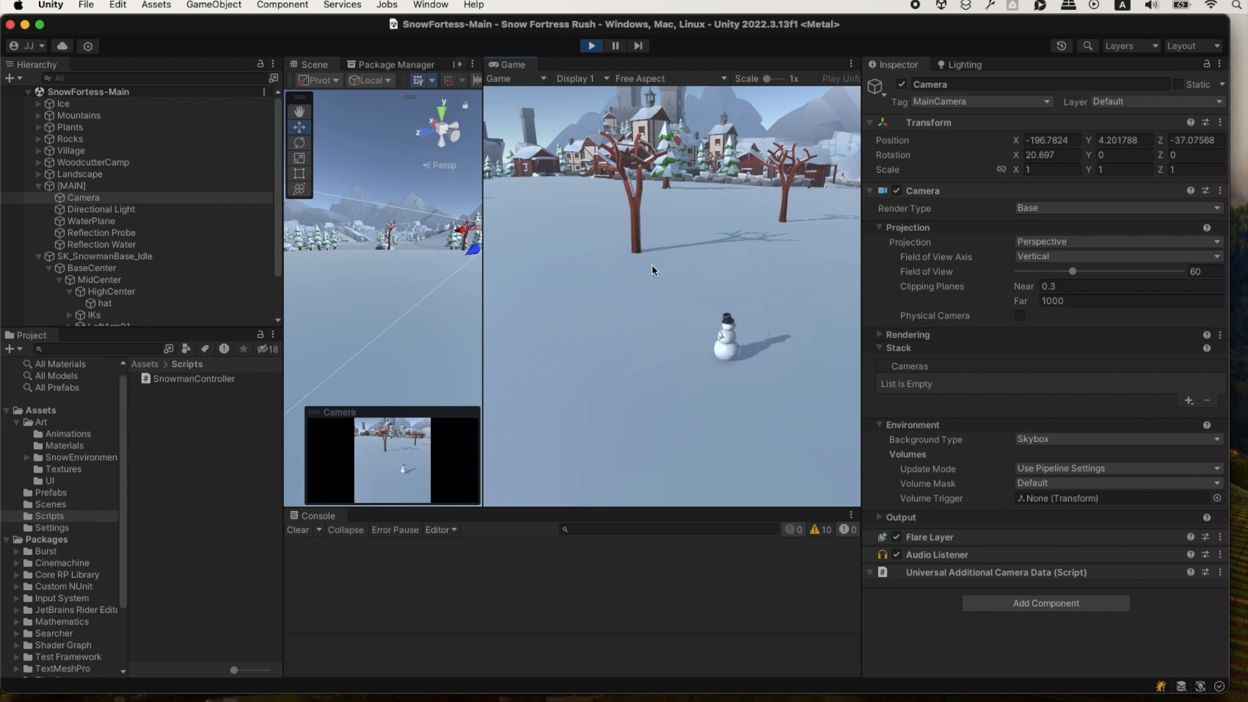
Set the Rotation Speed of SK_SnowmanBase_Idle's Snowman Controller to 1000 while the game is running.
left_click(157, 256)
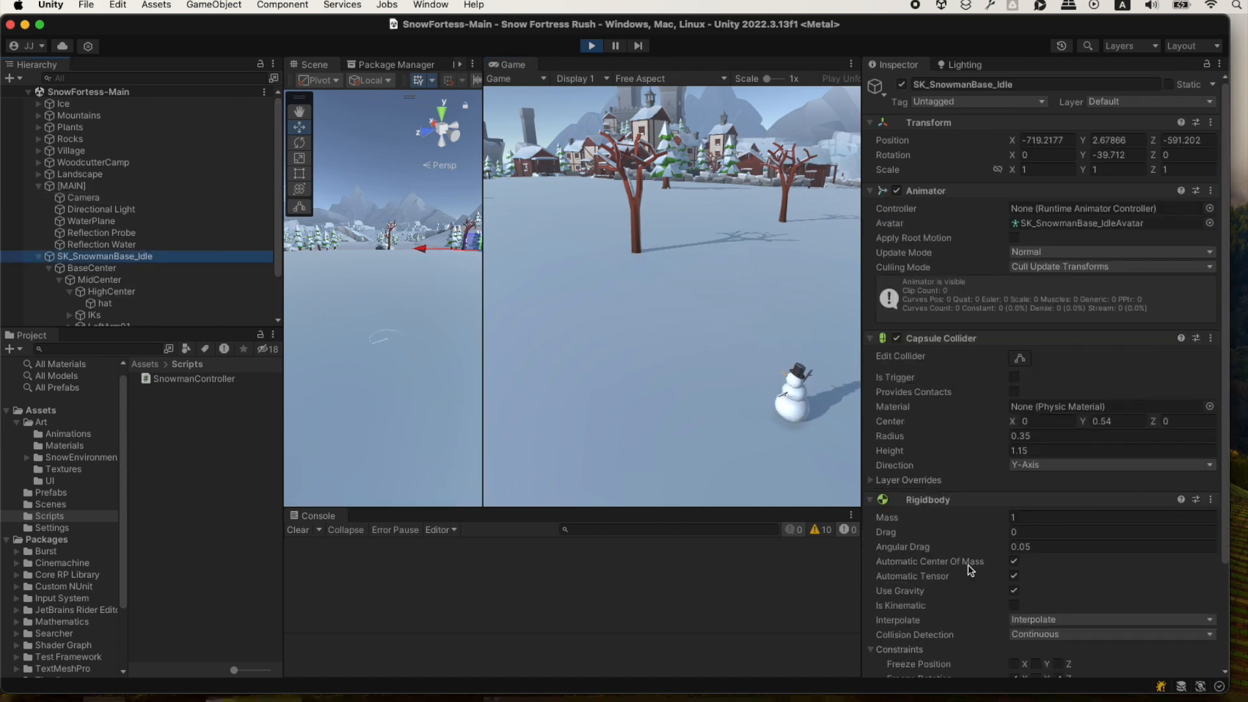
scroll(969, 564, "down", 5)
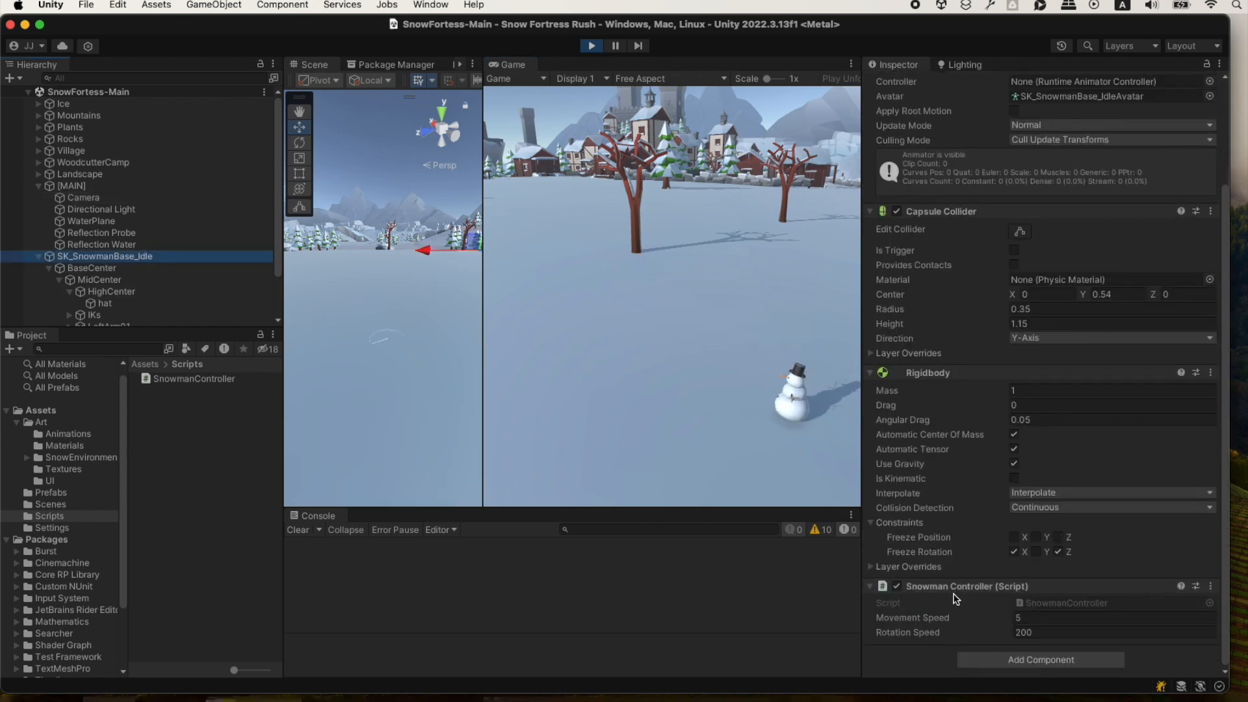
left_click(1041, 634)
type("1000")
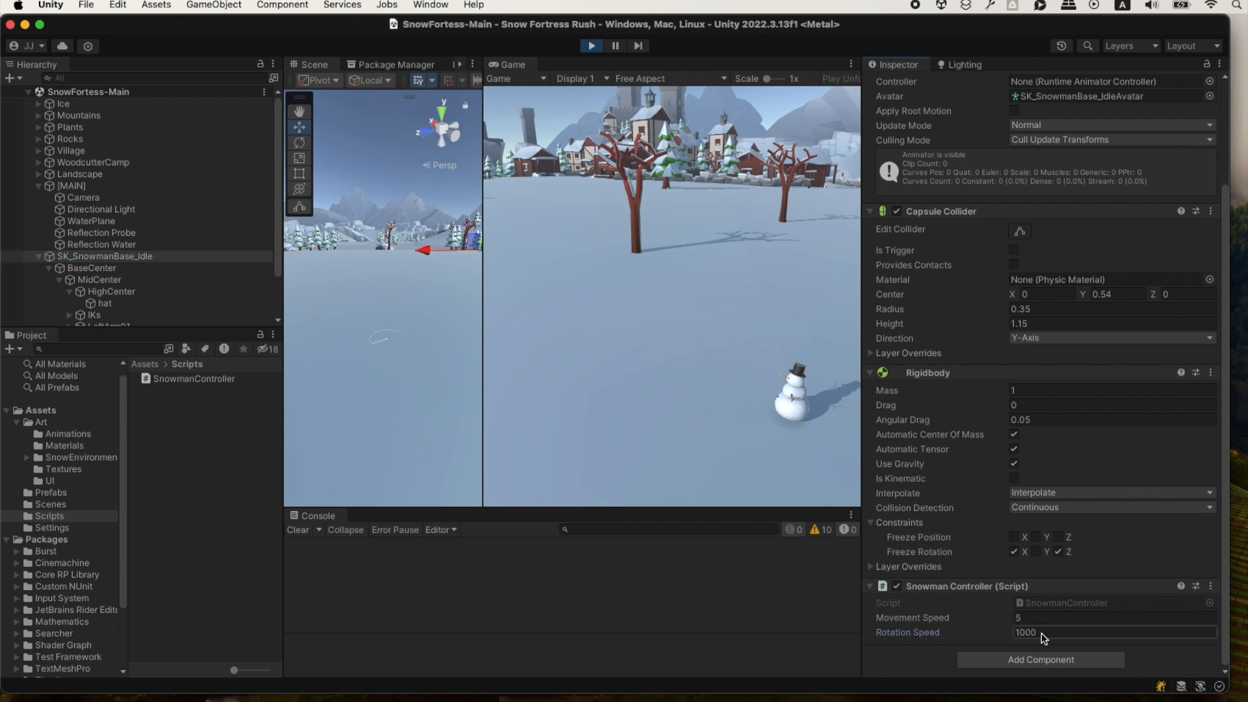
key("Return")
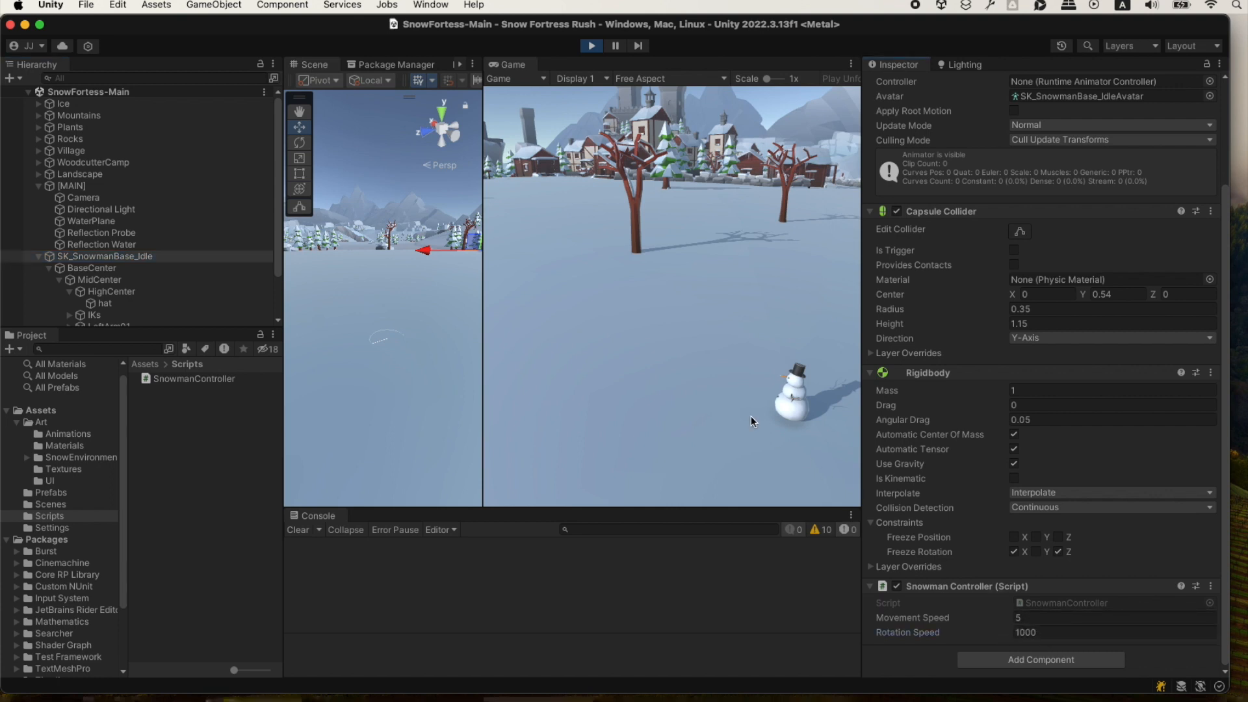
Test the snowman's movement and its rotation towards the mouse with the new rotation speed in the running game.
mouse_move(807, 284)
left_mouse_down()
mouse_move(638, 308)
mouse_move(770, 319)
mouse_move(696, 382)
mouse_move(618, 385)
mouse_move(728, 436)
mouse_move(654, 326)
mouse_move(673, 244)
mouse_move(756, 236)
mouse_move(724, 343)
mouse_move(642, 388)
mouse_move(739, 412)
mouse_move(773, 397)
mouse_move(813, 306)
mouse_move(661, 317)
mouse_move(687, 263)
mouse_move(756, 263)
mouse_move(715, 235)
mouse_move(670, 364)
left_mouse_up()
left_click(669, 369)
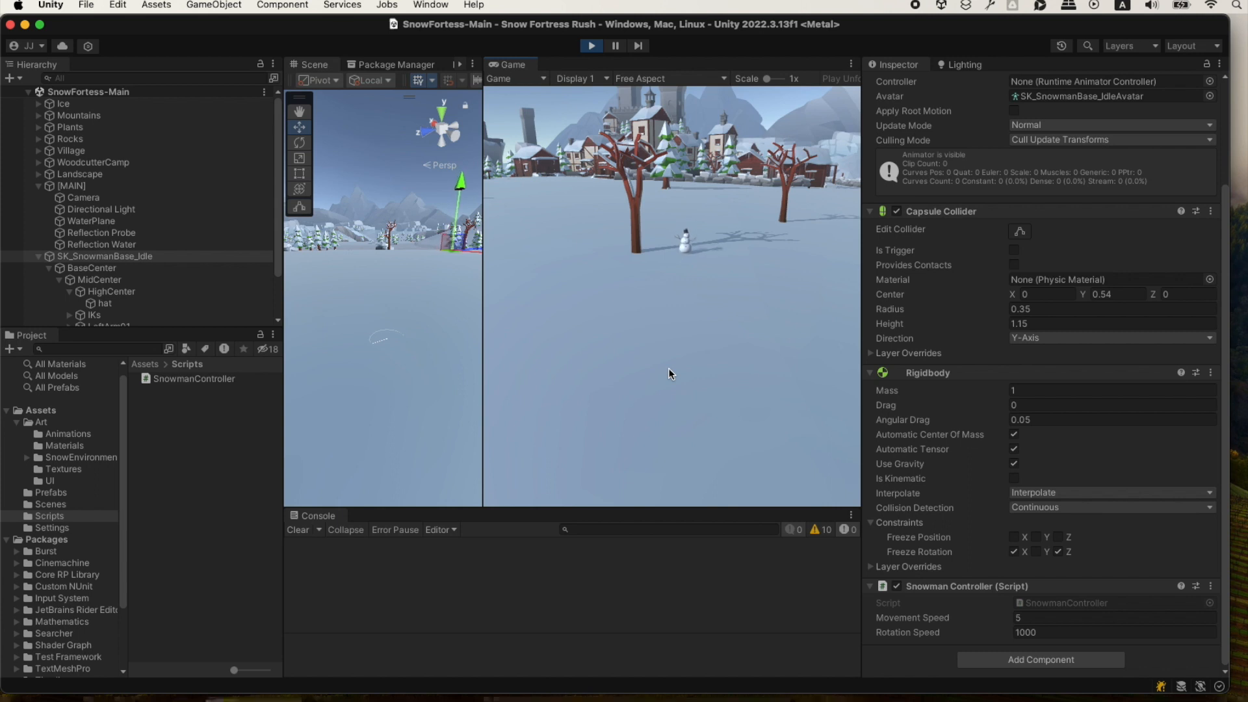
left_click(795, 314)
left_click(681, 271)
mouse_move(681, 272)
left_mouse_down()
mouse_move(626, 330)
mouse_move(592, 397)
mouse_move(662, 443)
mouse_move(764, 429)
mouse_move(586, 419)
mouse_move(598, 316)
mouse_move(779, 301)
left_mouse_up()
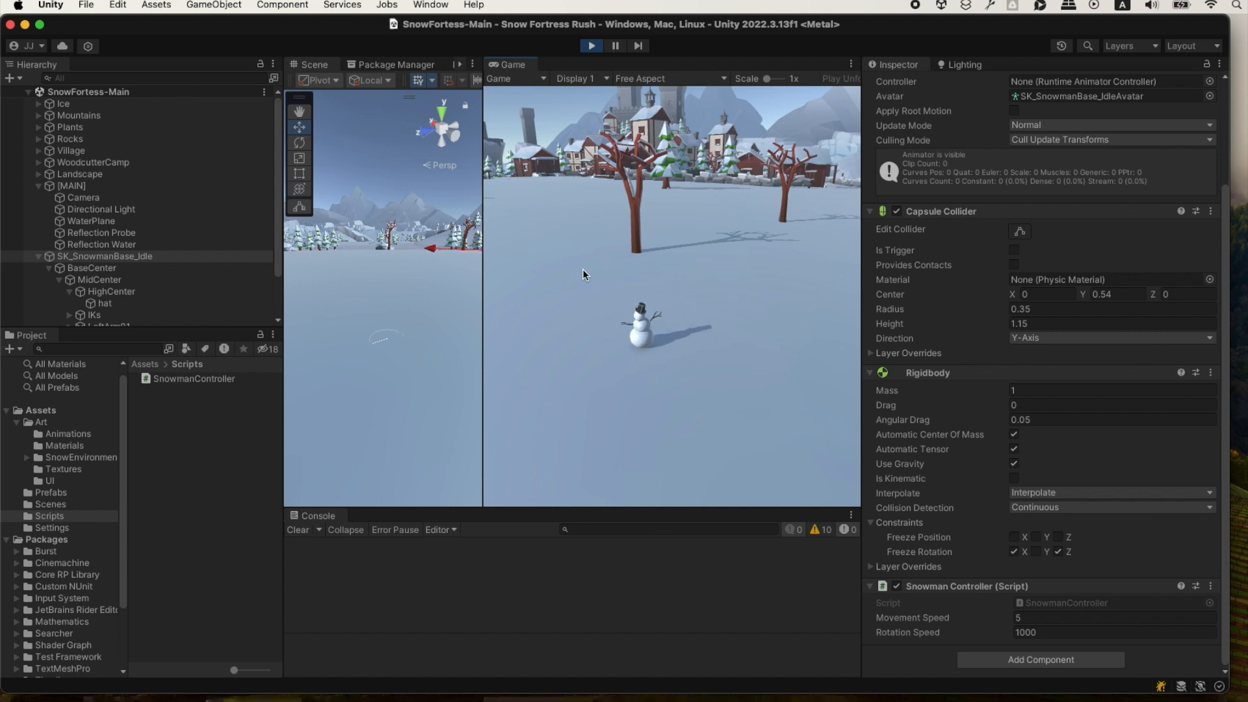
mouse_move(582, 269)
left_mouse_down()
mouse_move(739, 330)
mouse_move(662, 392)
mouse_move(763, 317)
left_mouse_up()
key("d")
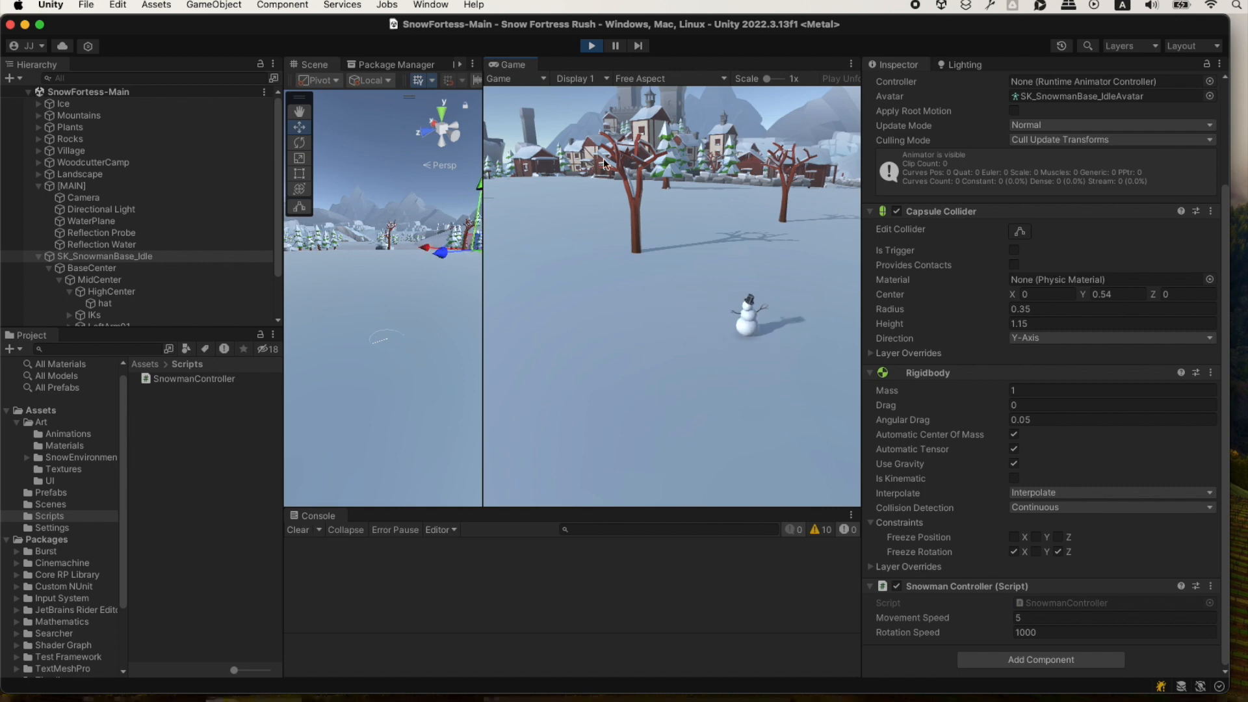
Stop the running game and switch to ChatGPT in the browser to view its Next Steps section.
left_click(590, 46)
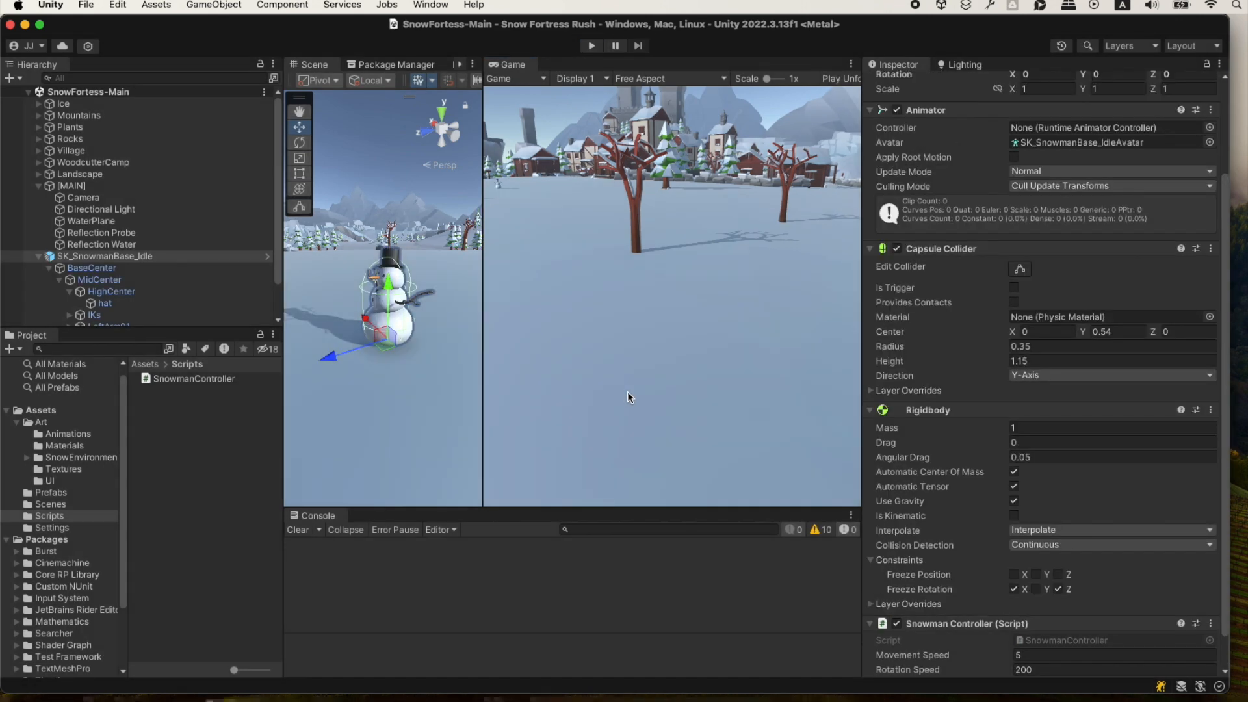
key("super+Tab")
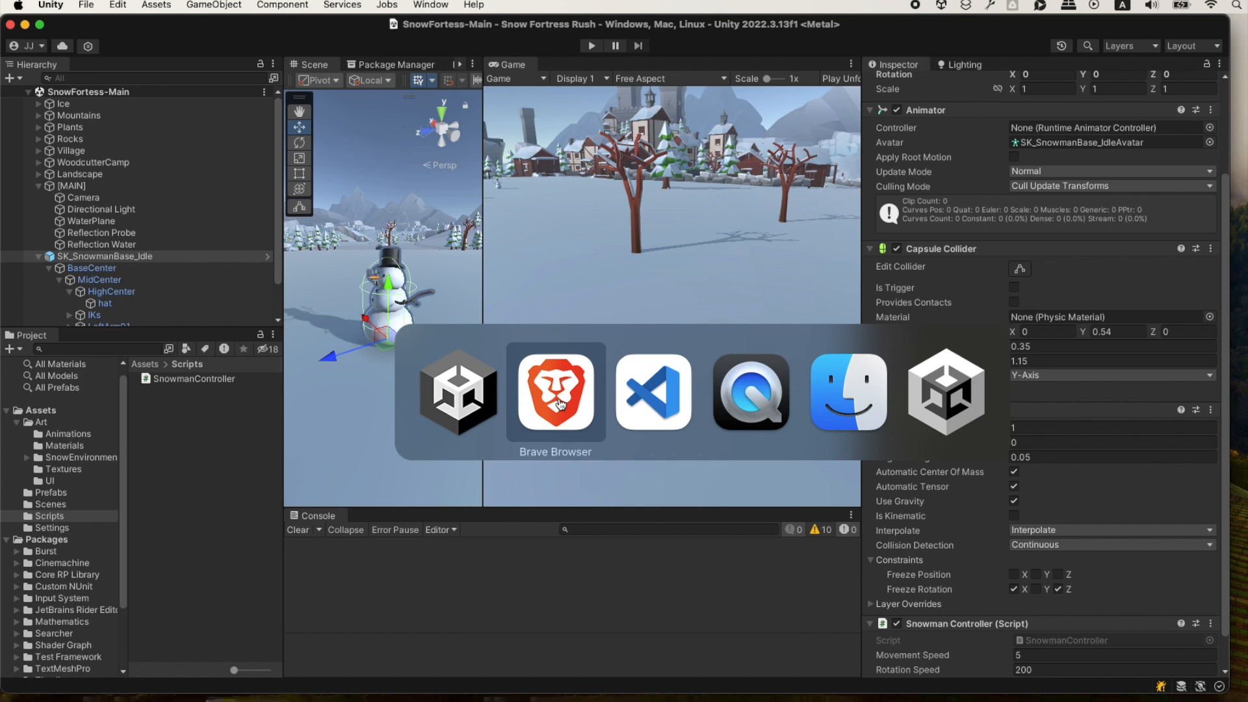
left_click(559, 397)
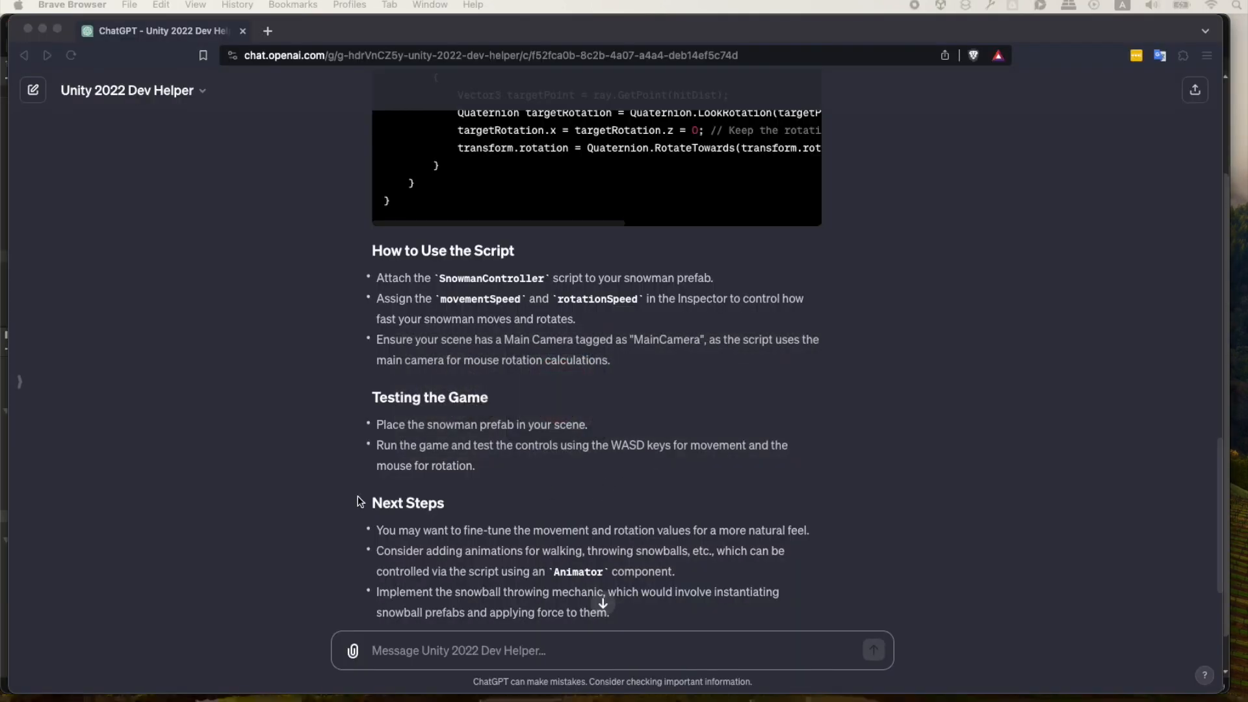
Ask Unity 2022 Dev Helper to change the rotation style so the snowman turns left and right with the mouse delta instead of towards the cursor.
scroll(342, 481, "down", 3)
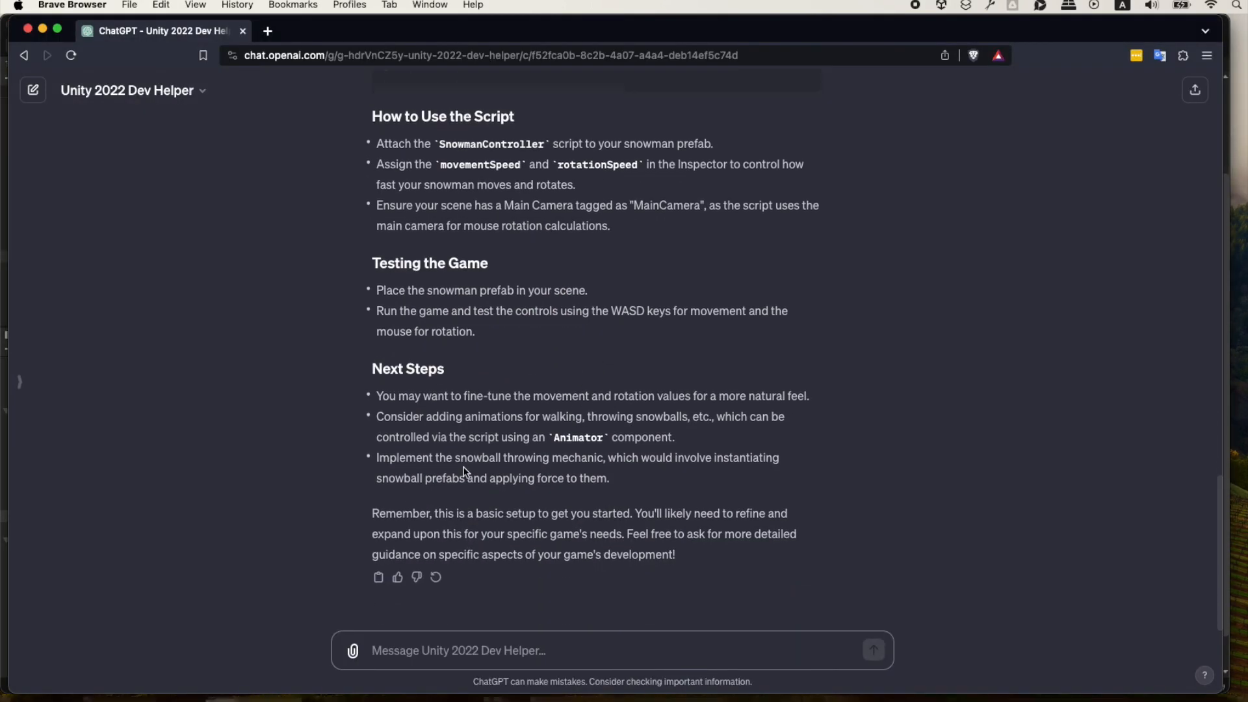
left_click(431, 647)
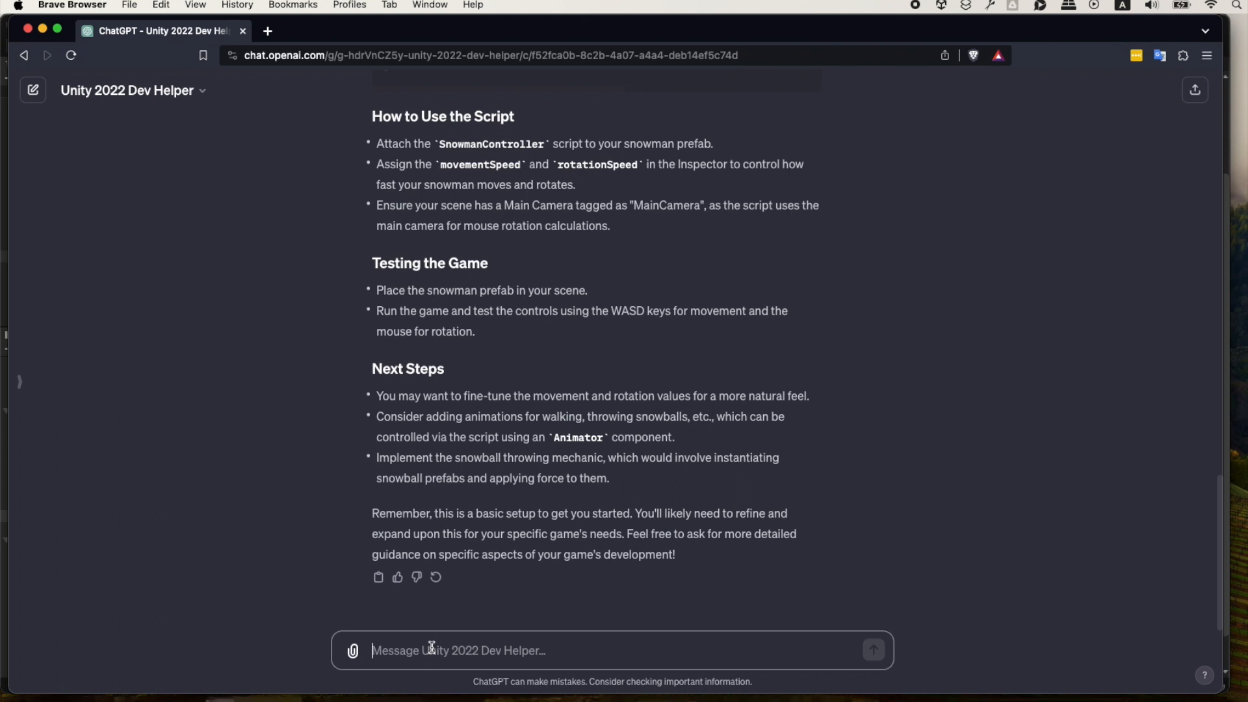
type("Lets change the rotation style, so that the snow")
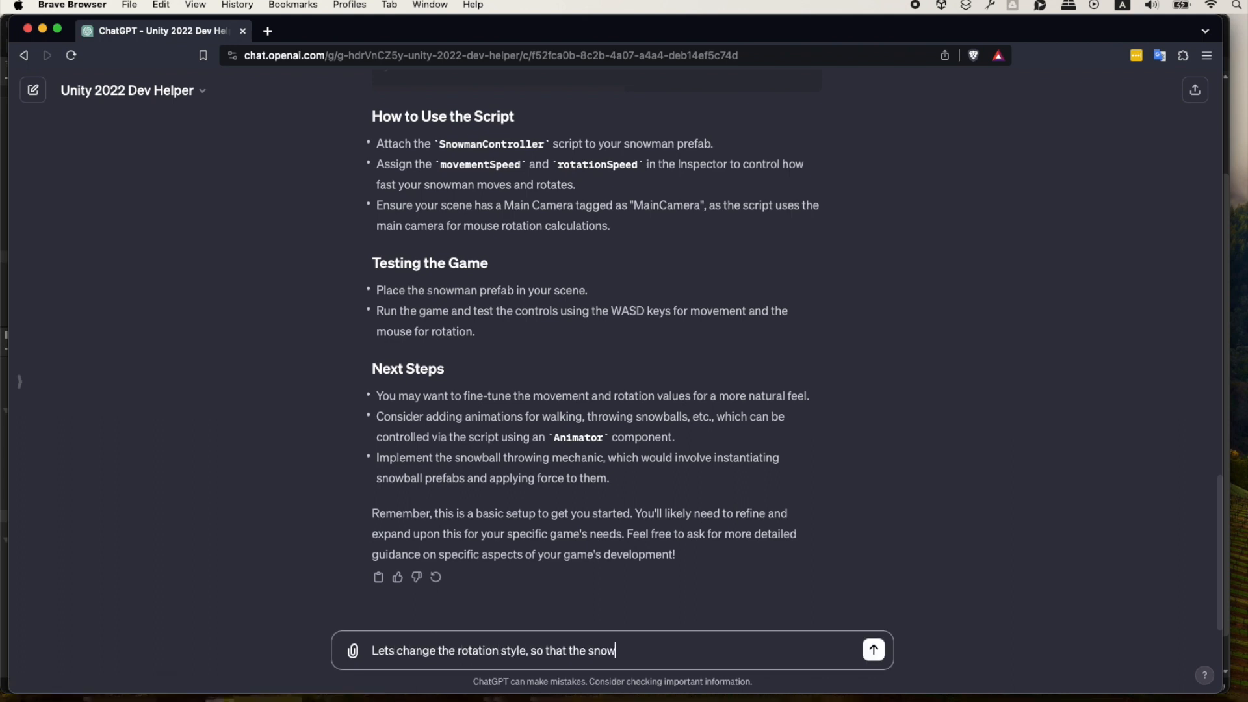
type("man rotates using the mouse delta to")
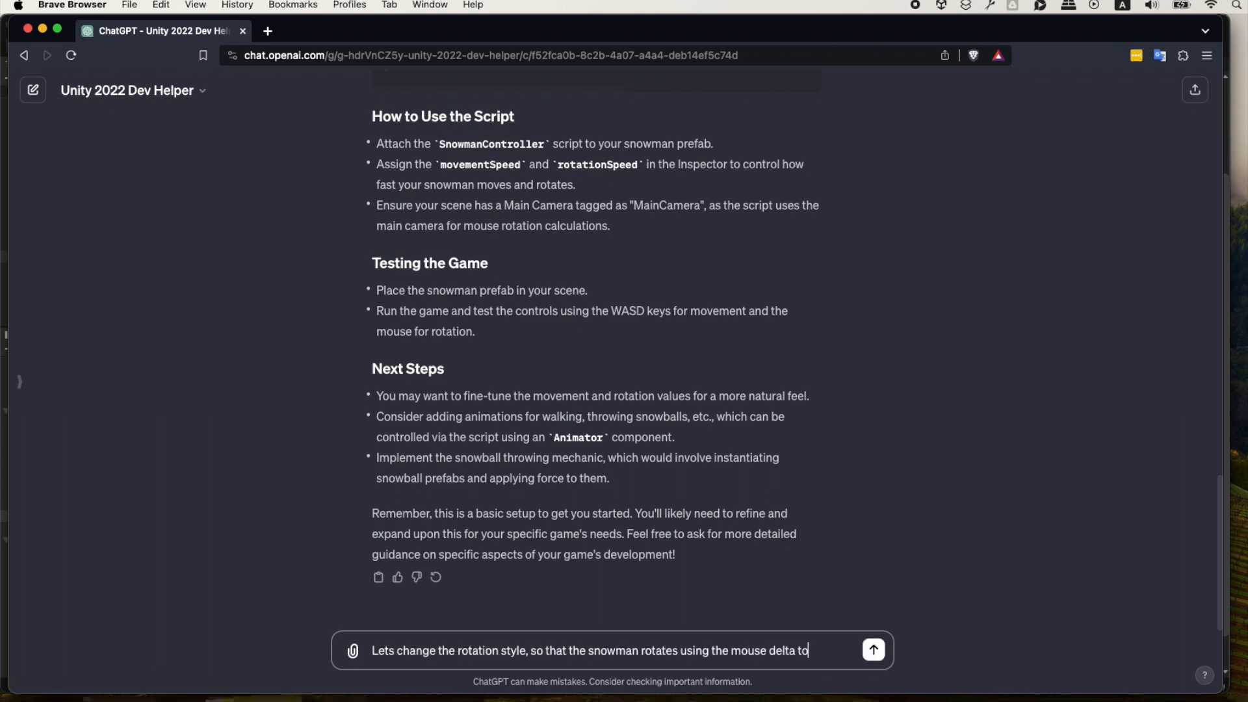
type(" turn left and right instead of rotating towards the mouse cursor.")
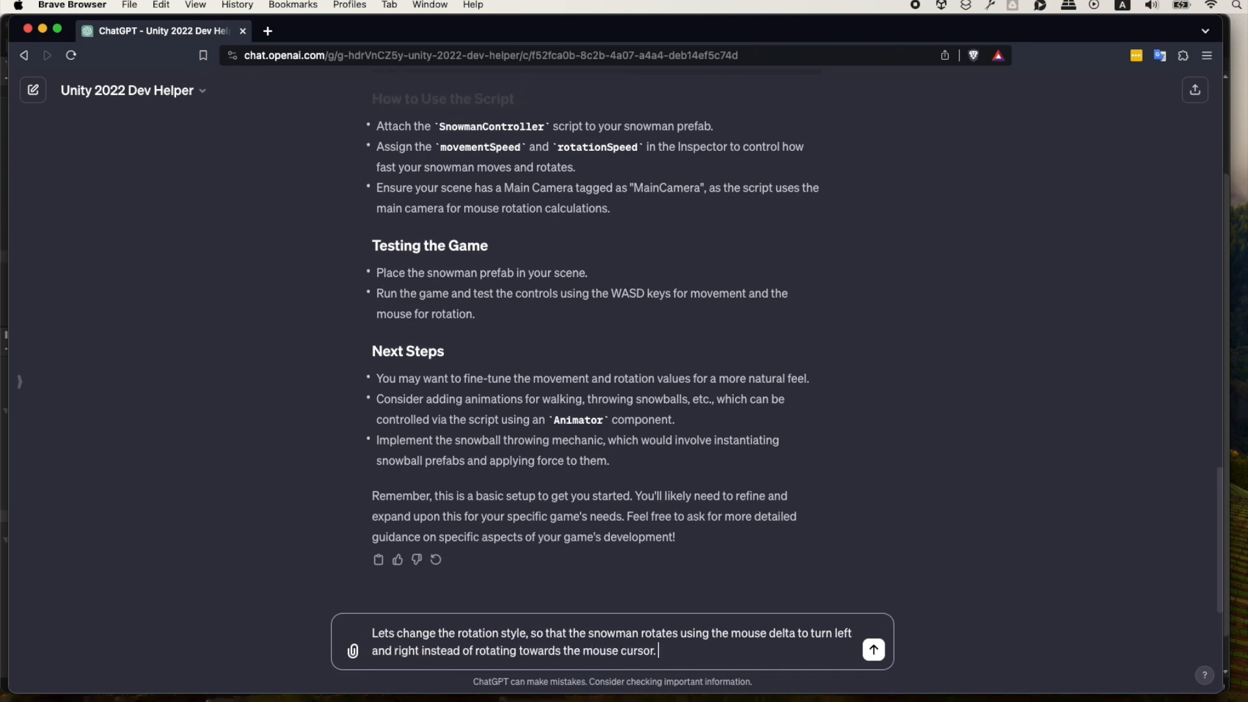
key("Return")
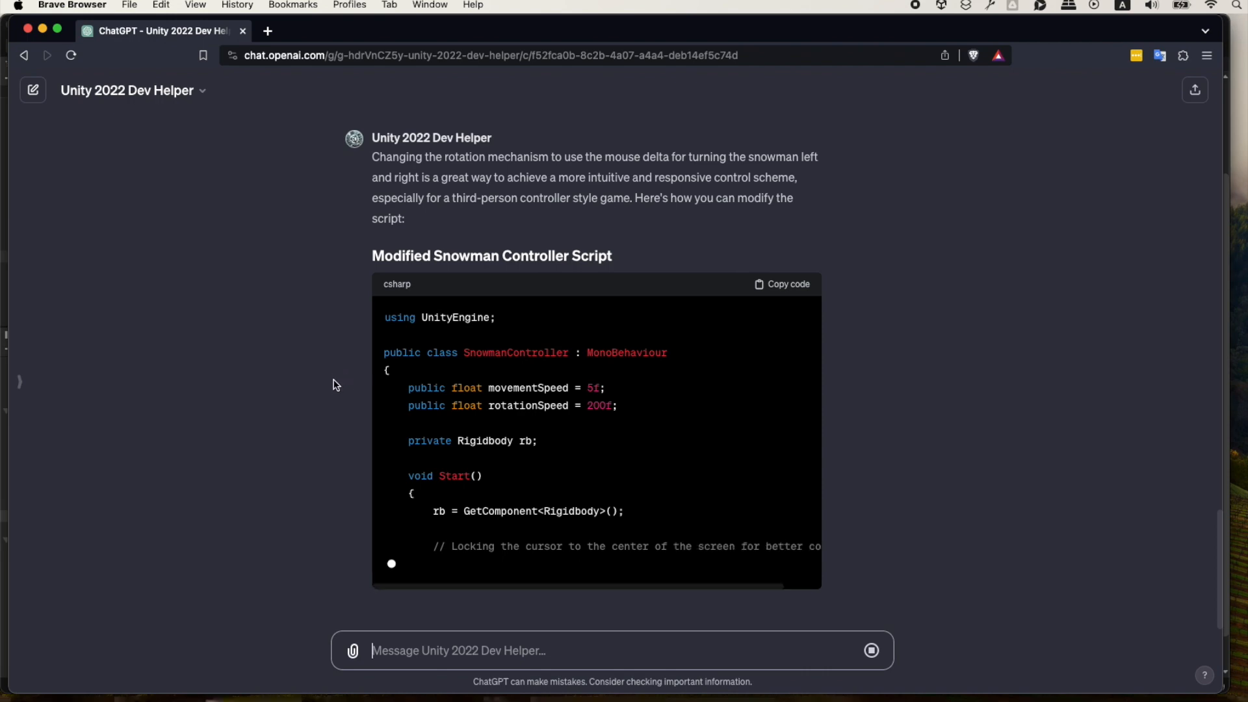
Review the Modified Snowman Controller Script in the GPT's reply against the earlier answer and copy its code.
scroll(308, 420, "up", 15)
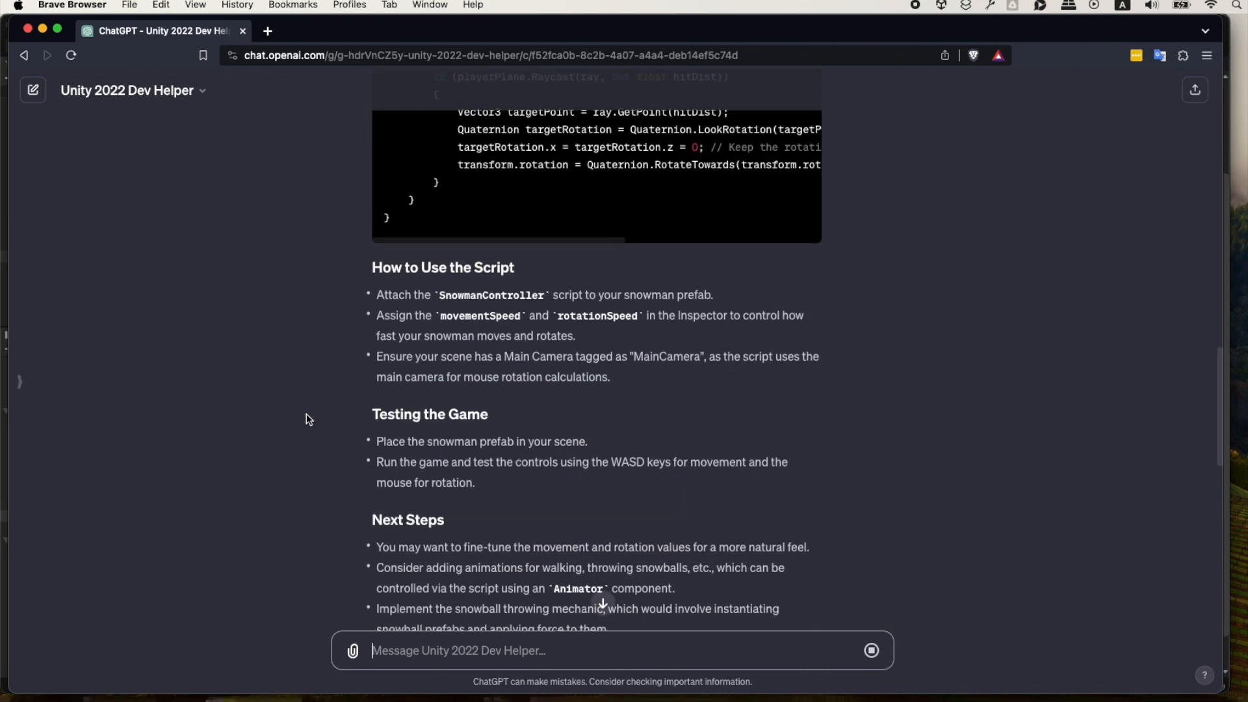
scroll(305, 428, "down", 12)
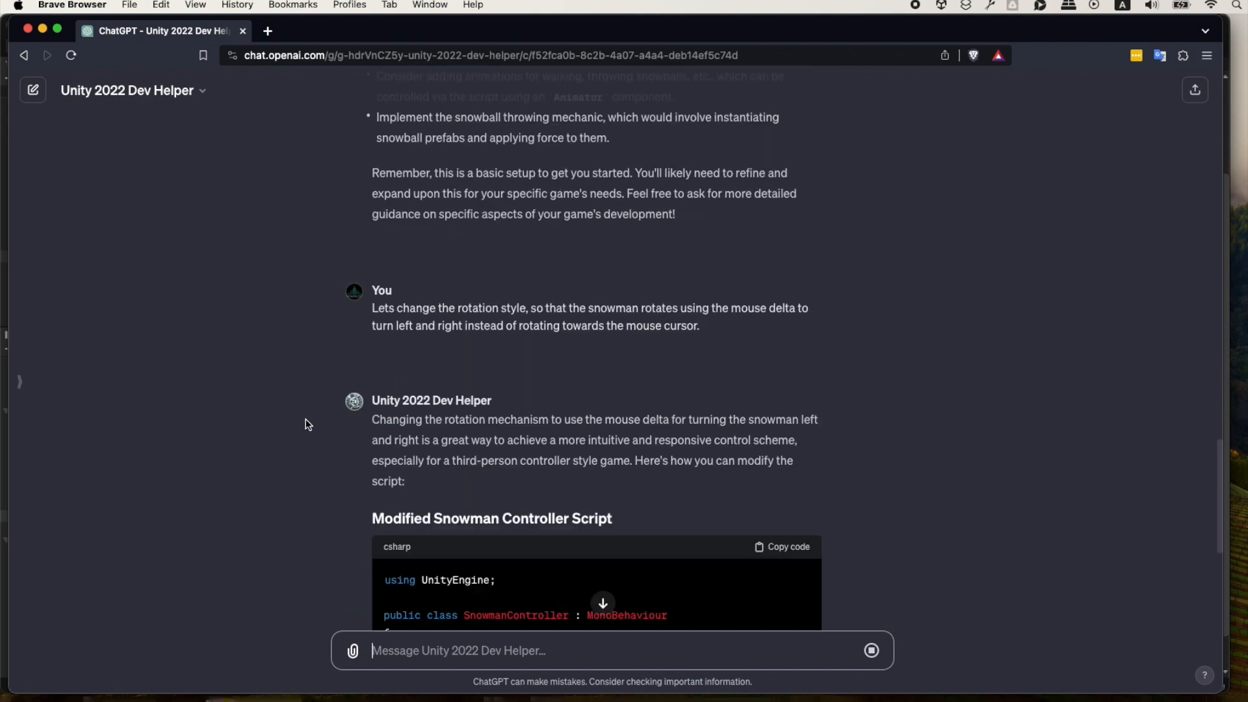
scroll(306, 419, "up", 20)
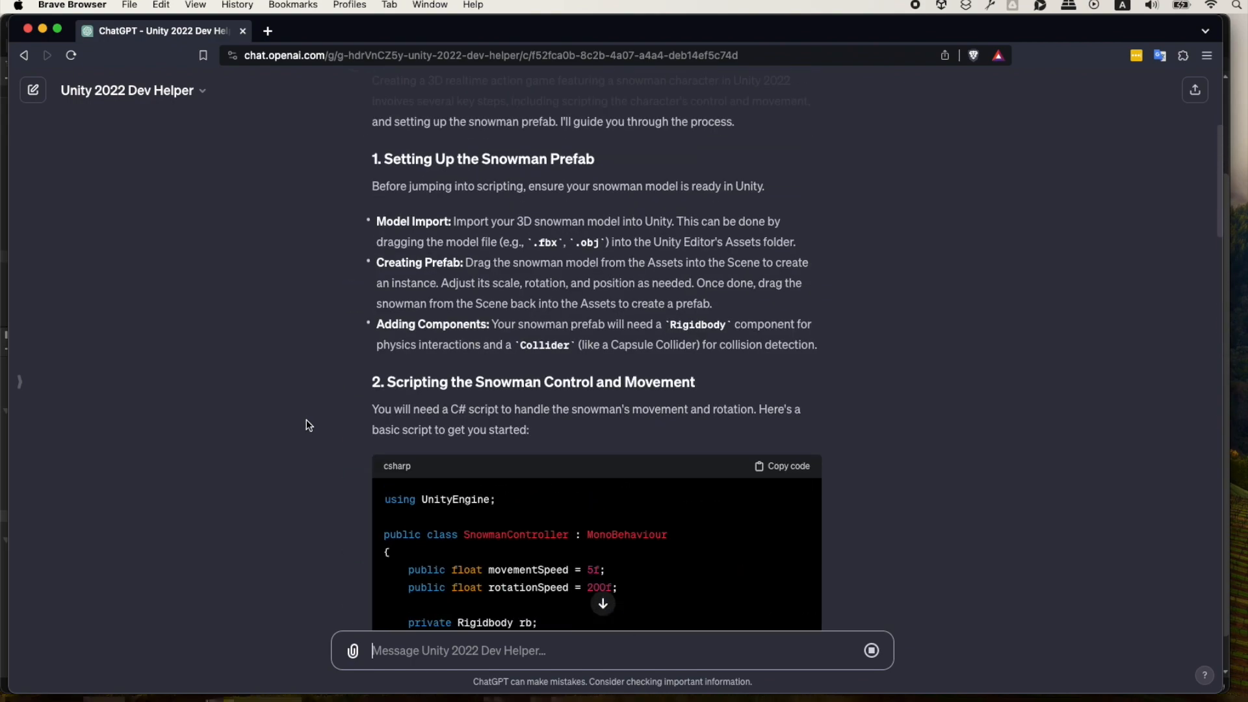
scroll(245, 445, "down", 20)
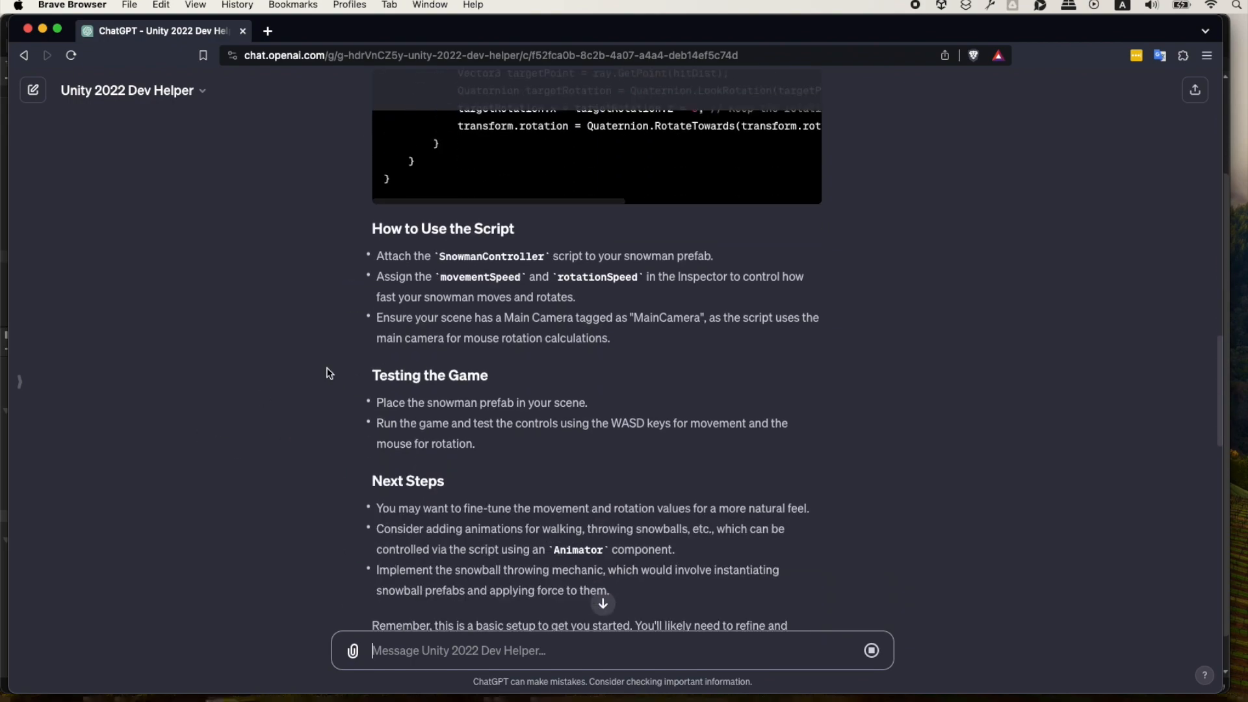
scroll(314, 401, "down", 4)
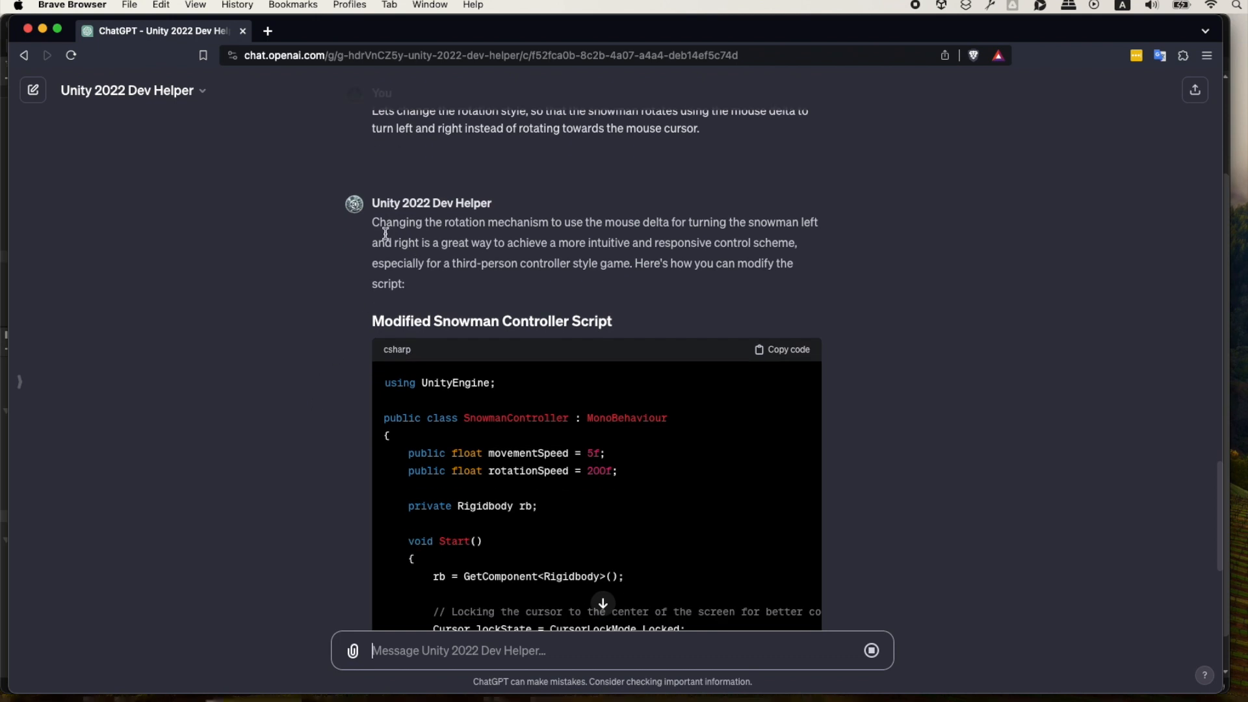
scroll(301, 478, "down", 3)
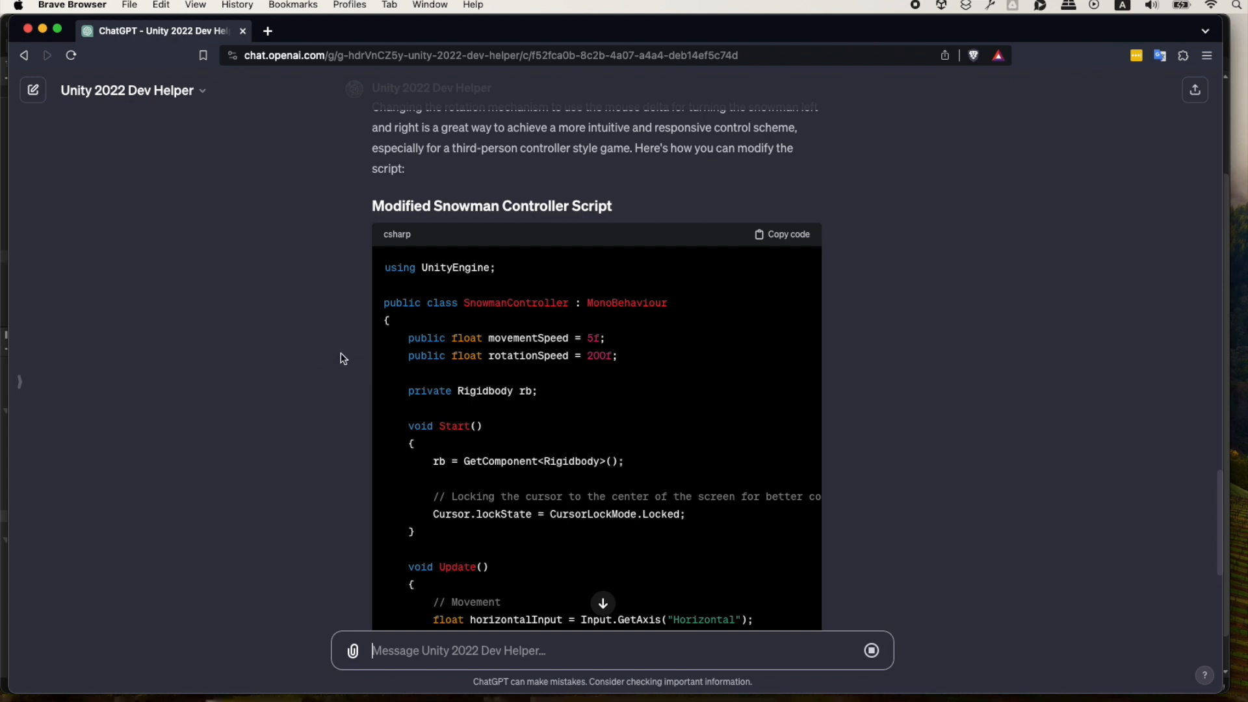
scroll(340, 353, "down", 3)
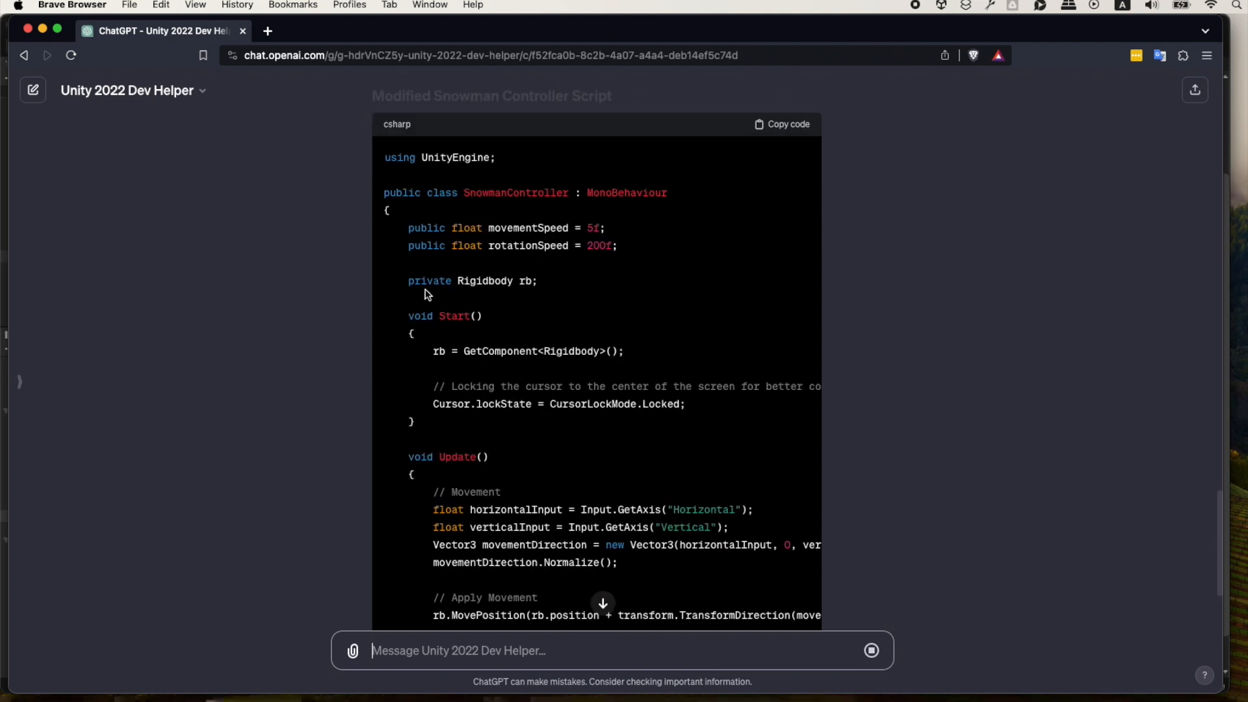
scroll(350, 425, "down", 5)
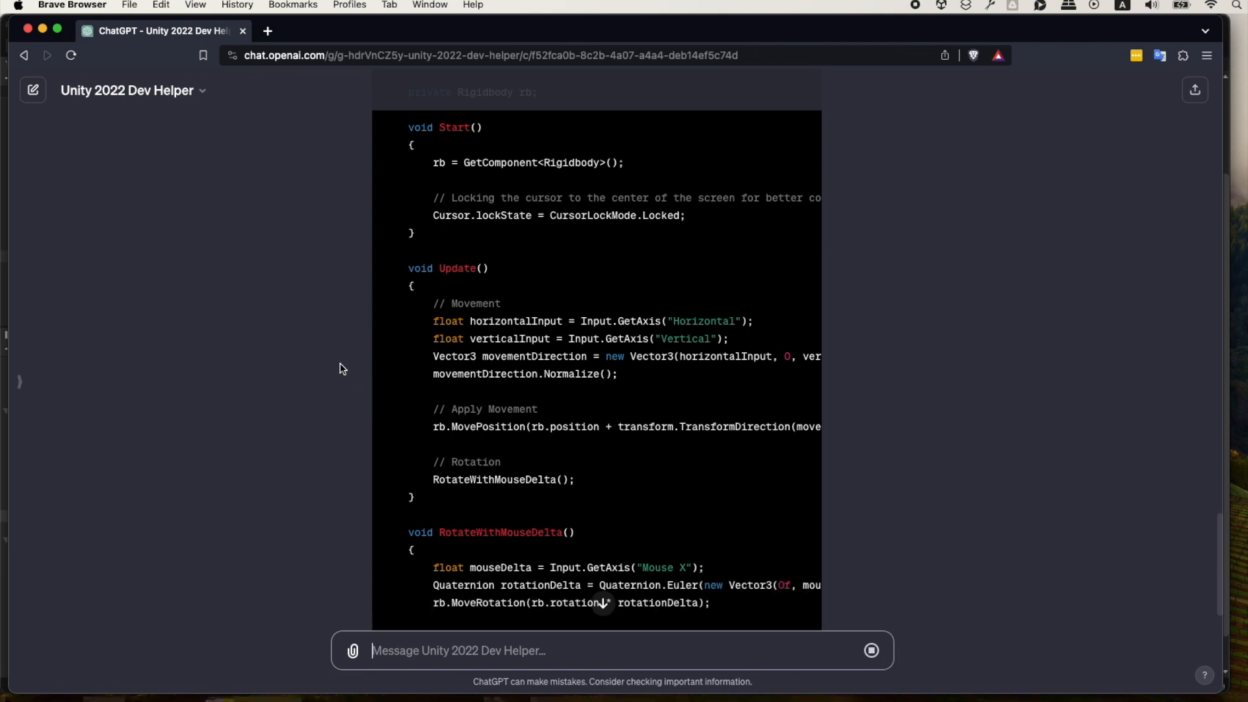
scroll(450, 296, "up", 8)
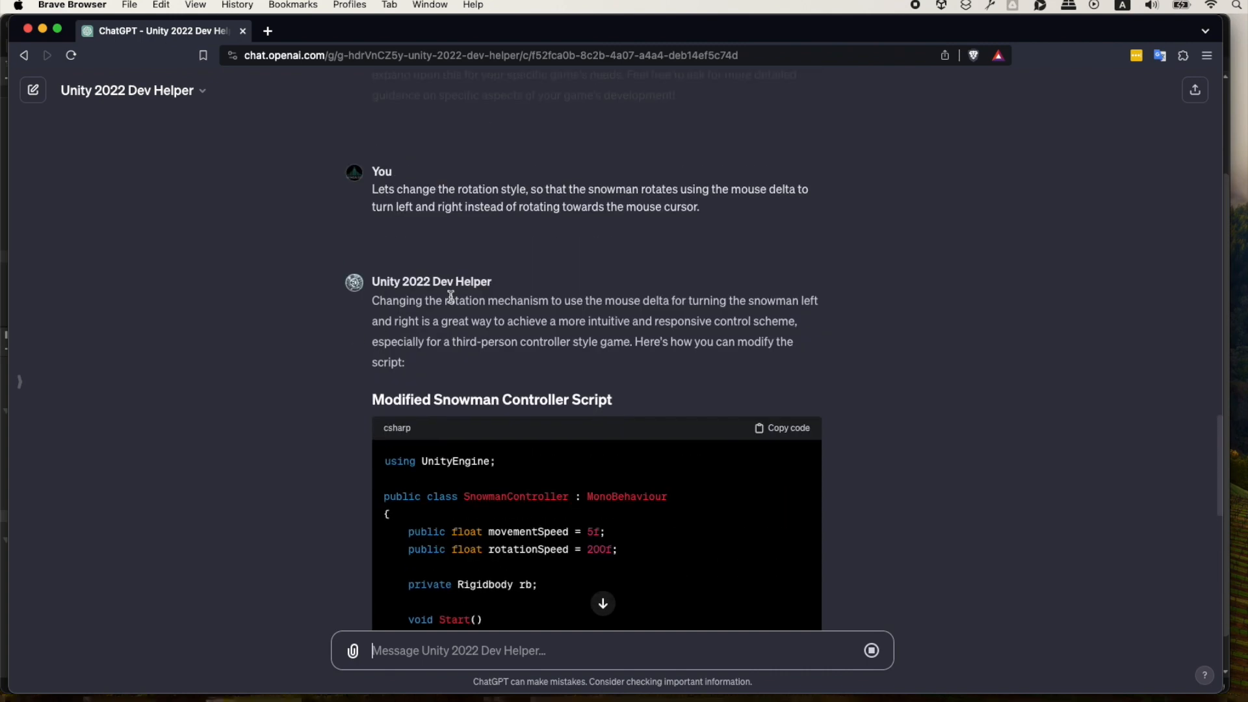
scroll(340, 451, "down", 5)
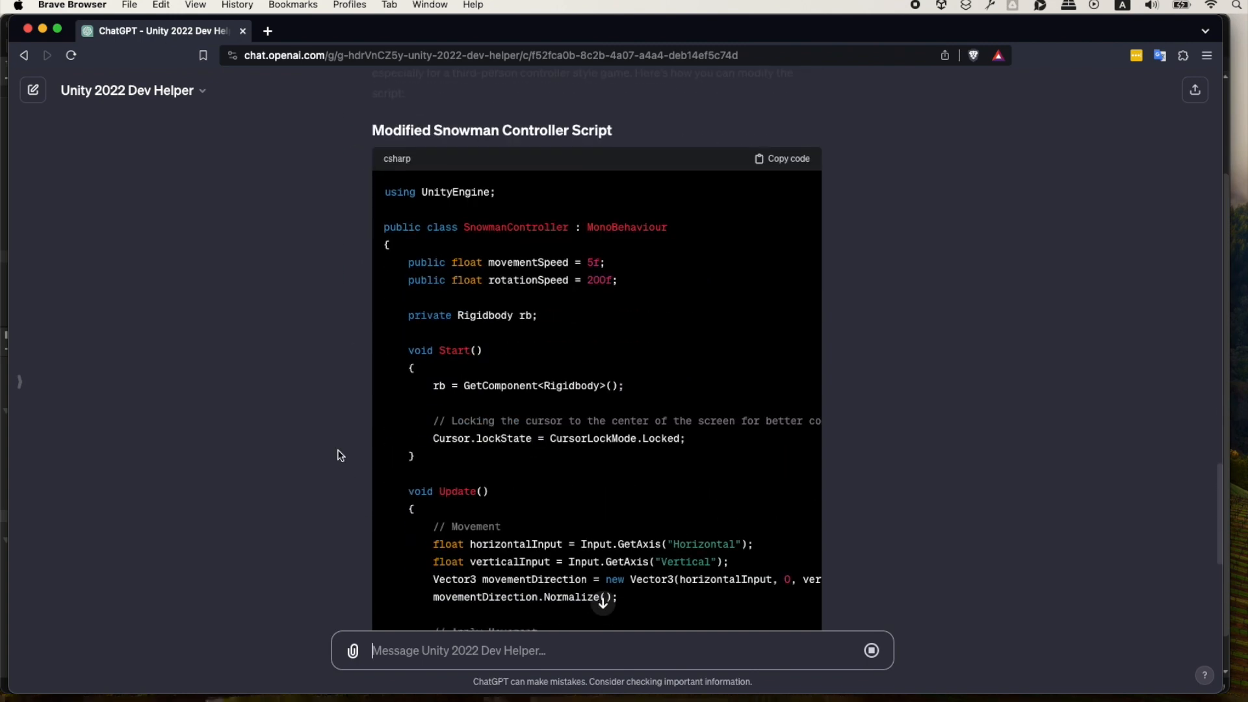
scroll(340, 453, "down", 4)
scroll(340, 453, "down", 2)
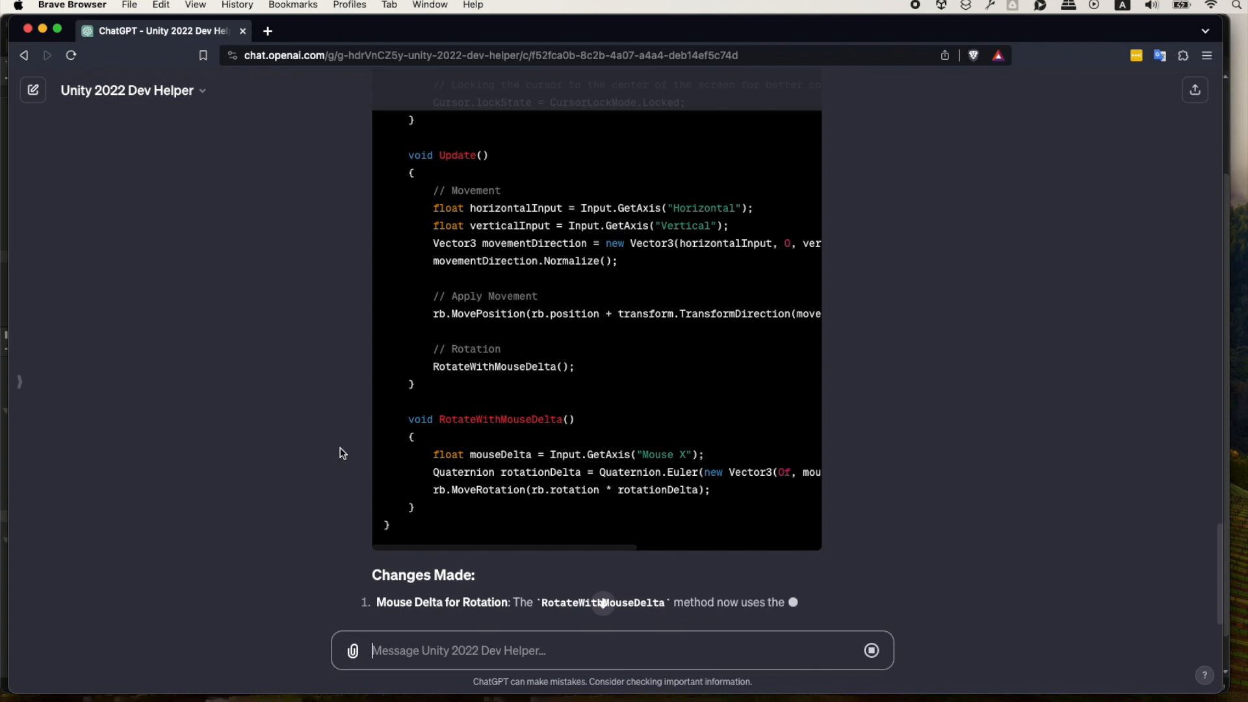
scroll(344, 456, "down", 1)
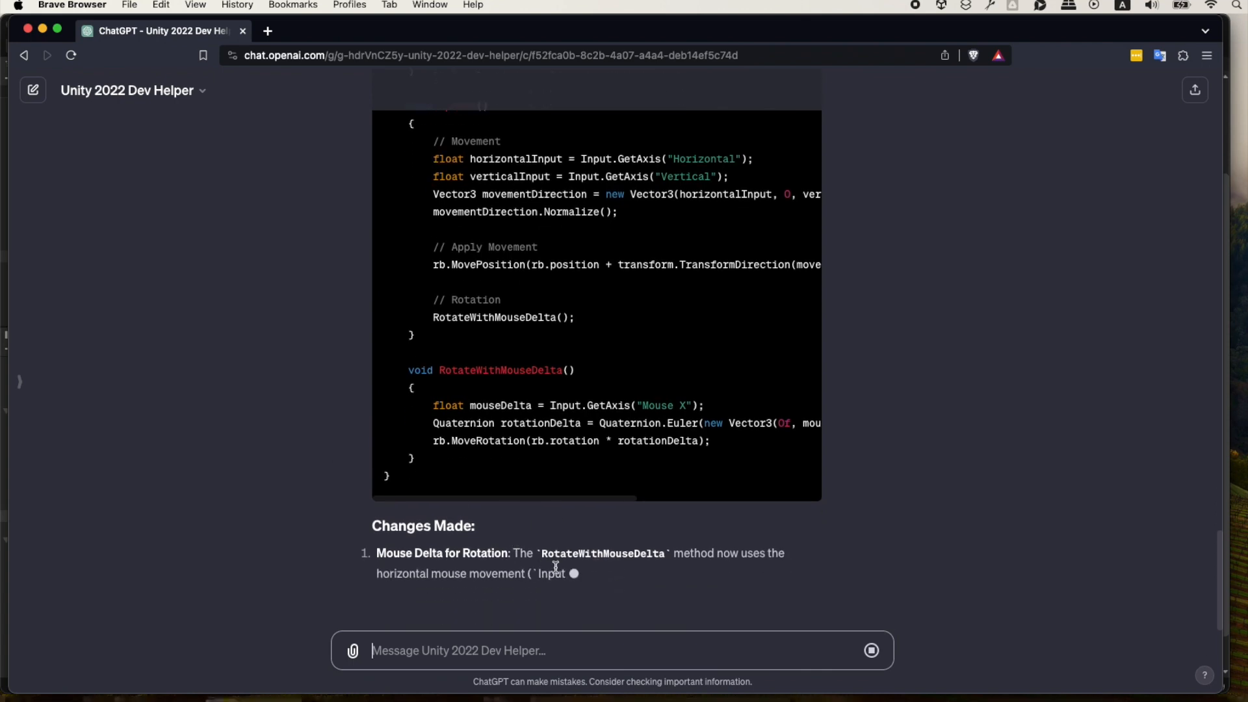
scroll(572, 585, "up", 7)
left_click(796, 221)
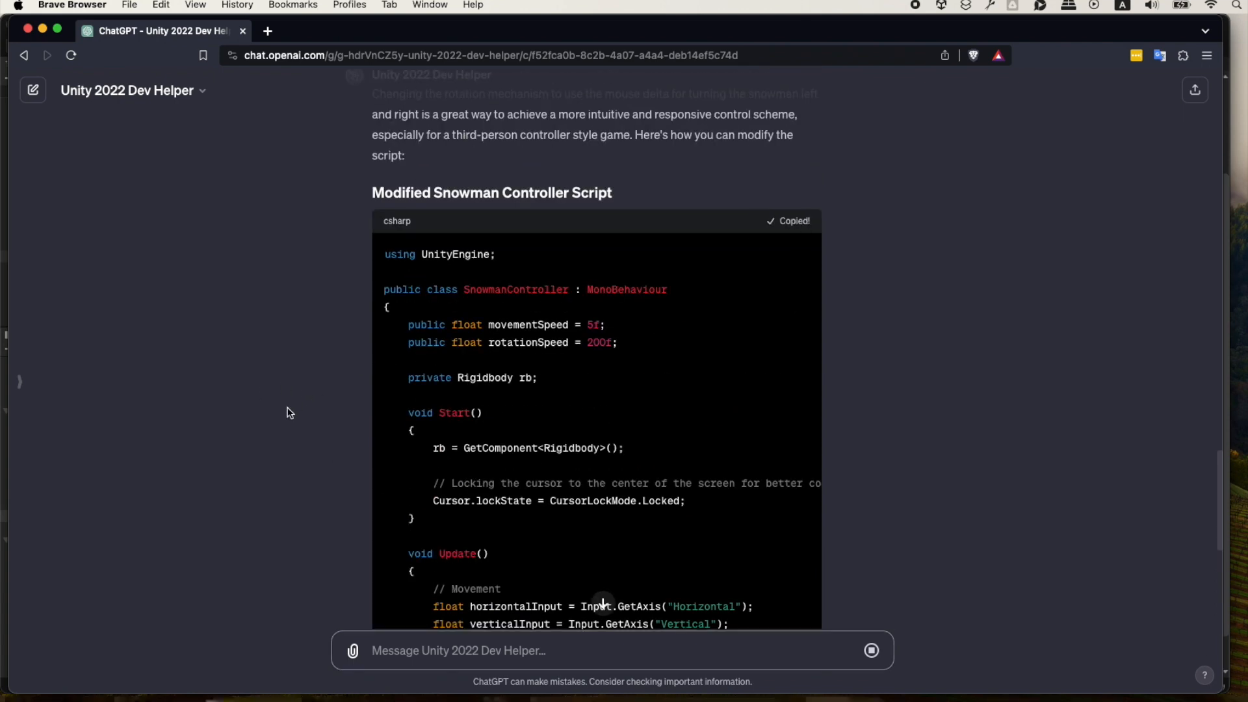
Examine the RotateWithMouseDelta code and the Changes Made, Testing the Changes and Additional Considerations sections of the reply.
scroll(341, 421, "down", 6)
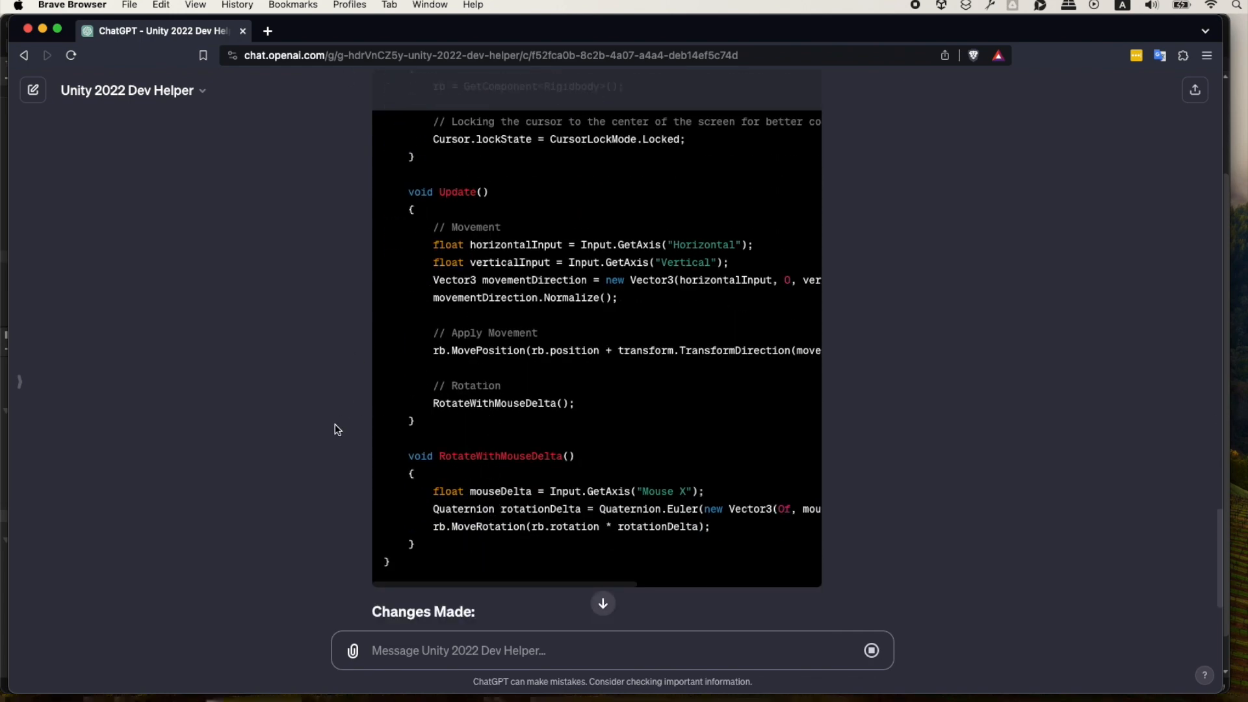
scroll(329, 441, "down", 1)
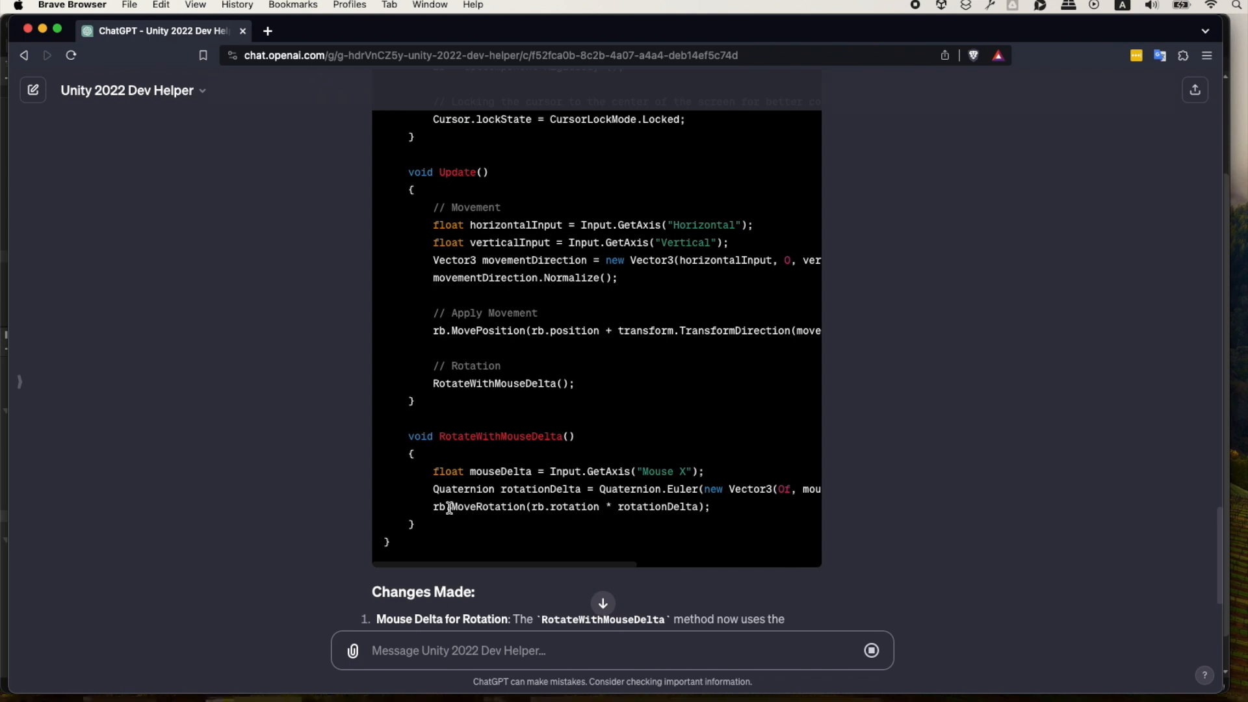
scroll(337, 449, "down", 2)
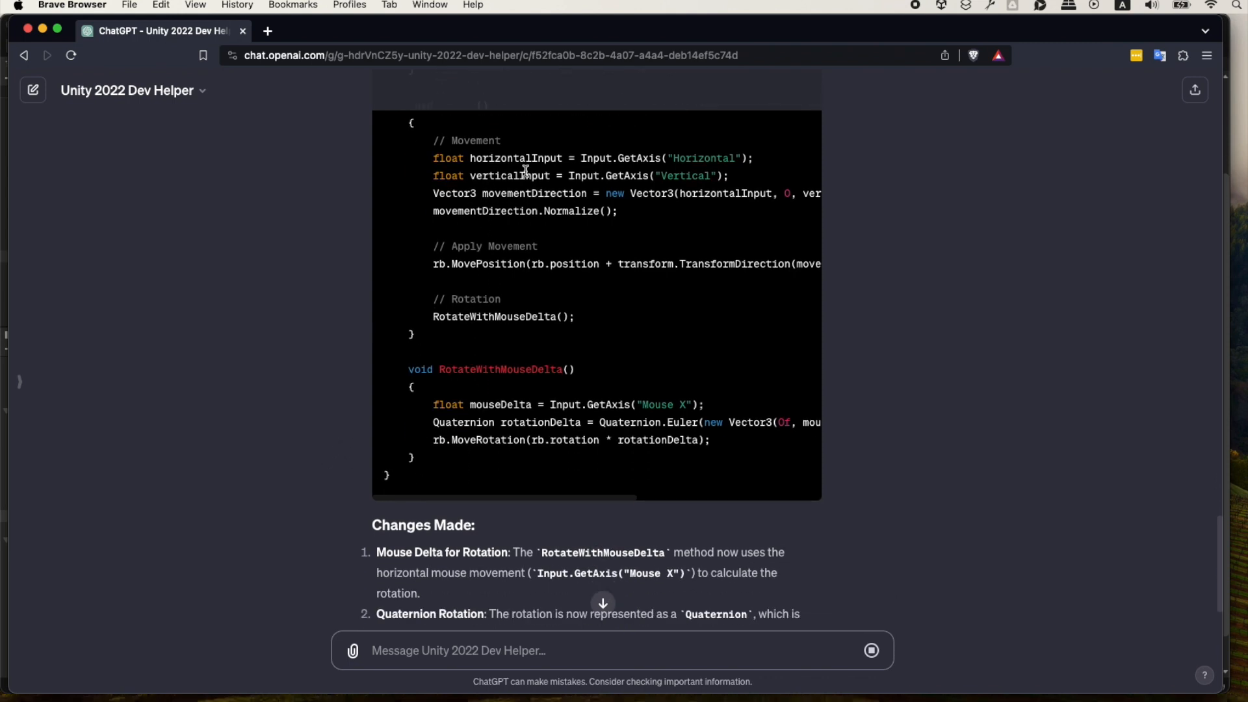
scroll(322, 425, "down", 3)
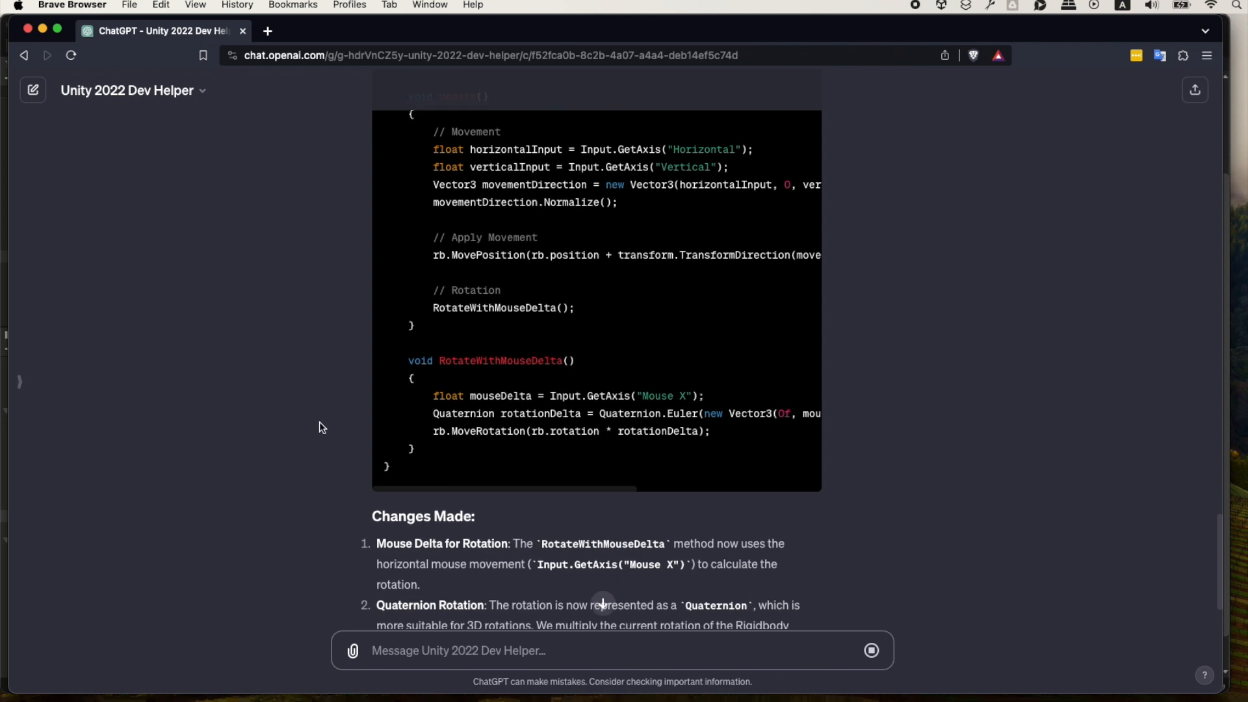
scroll(343, 403, "down", 3)
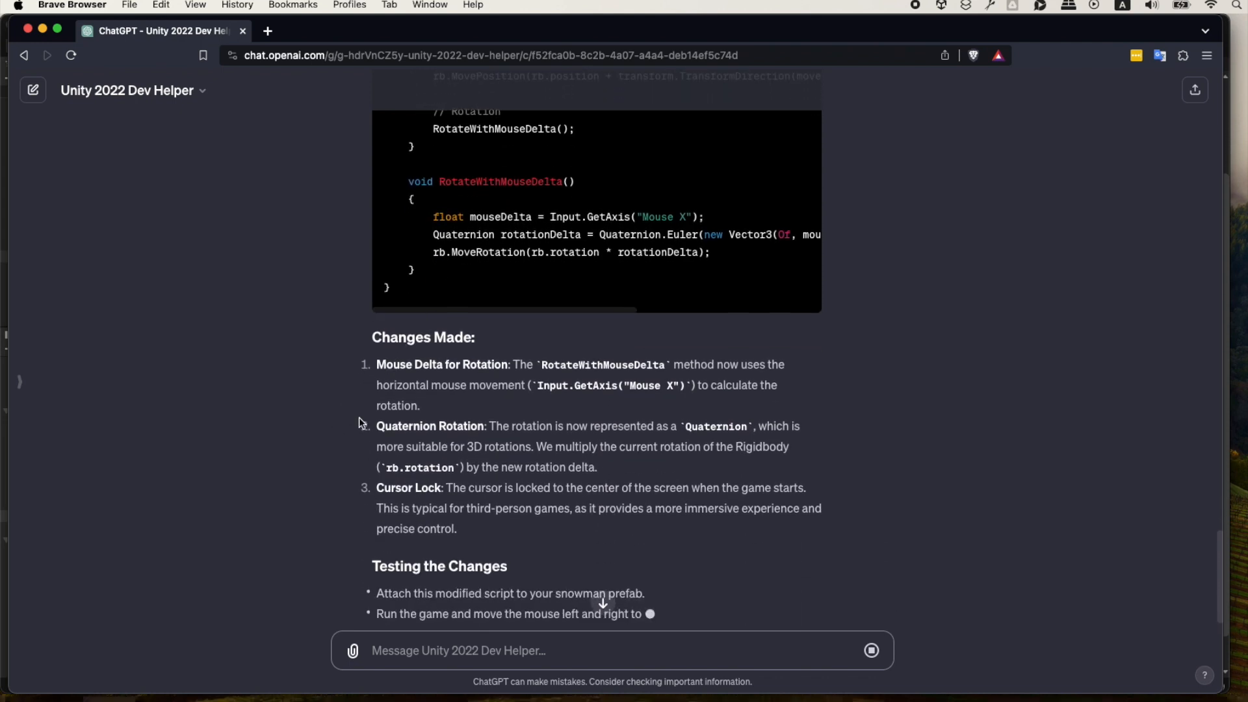
scroll(358, 410, "down", 2)
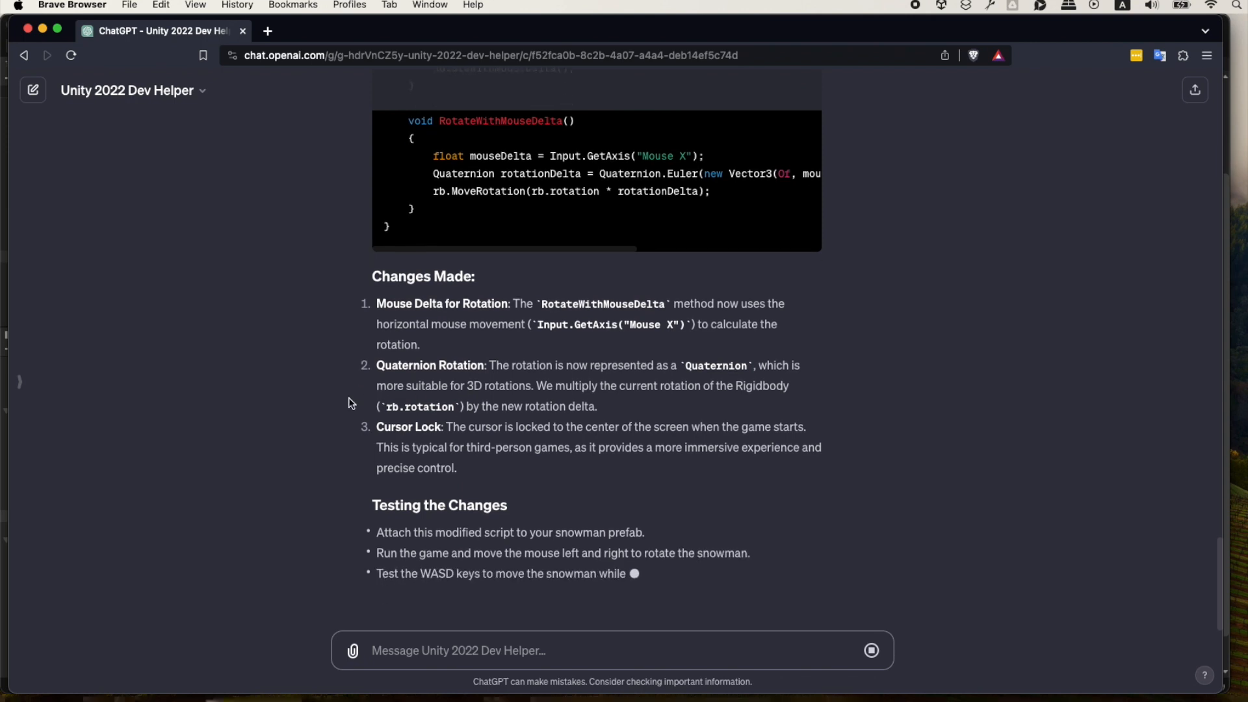
scroll(349, 402, "down", 2)
scroll(497, 462, "down", 1)
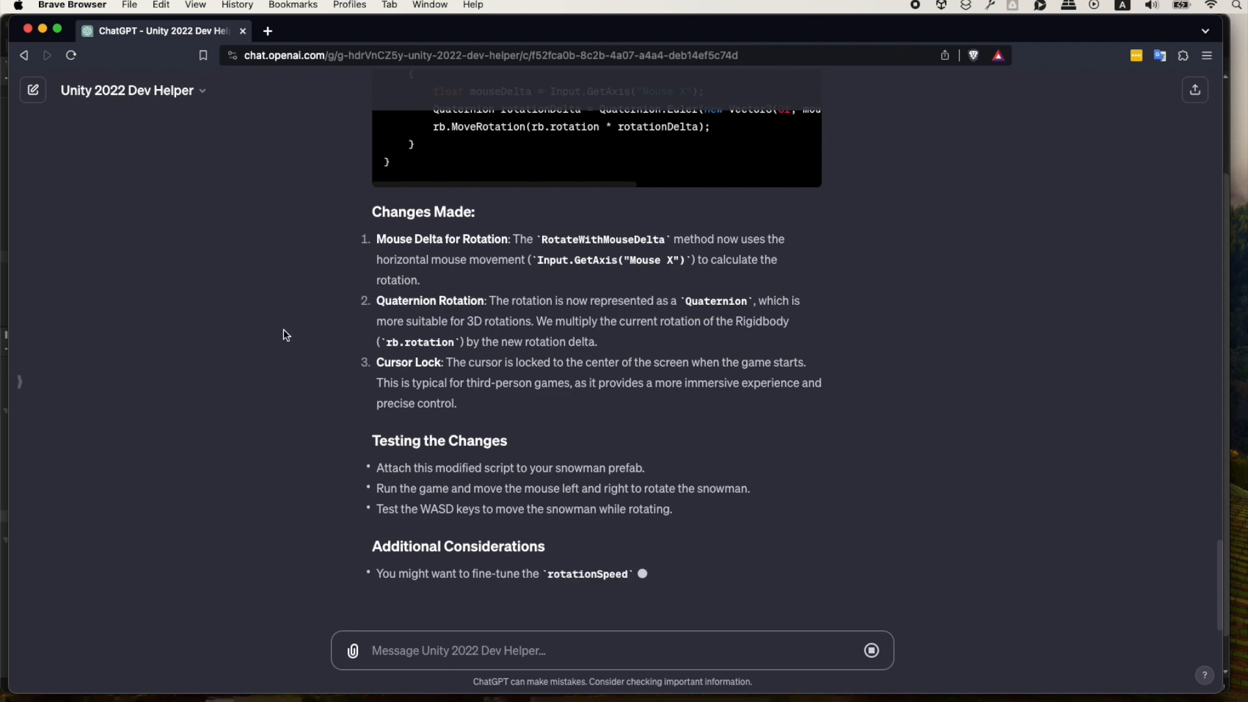
Switch to Visual Studio Code, replace the entire contents of SnowmanController.cs with the copied script and save the file.
key("super+Tab")
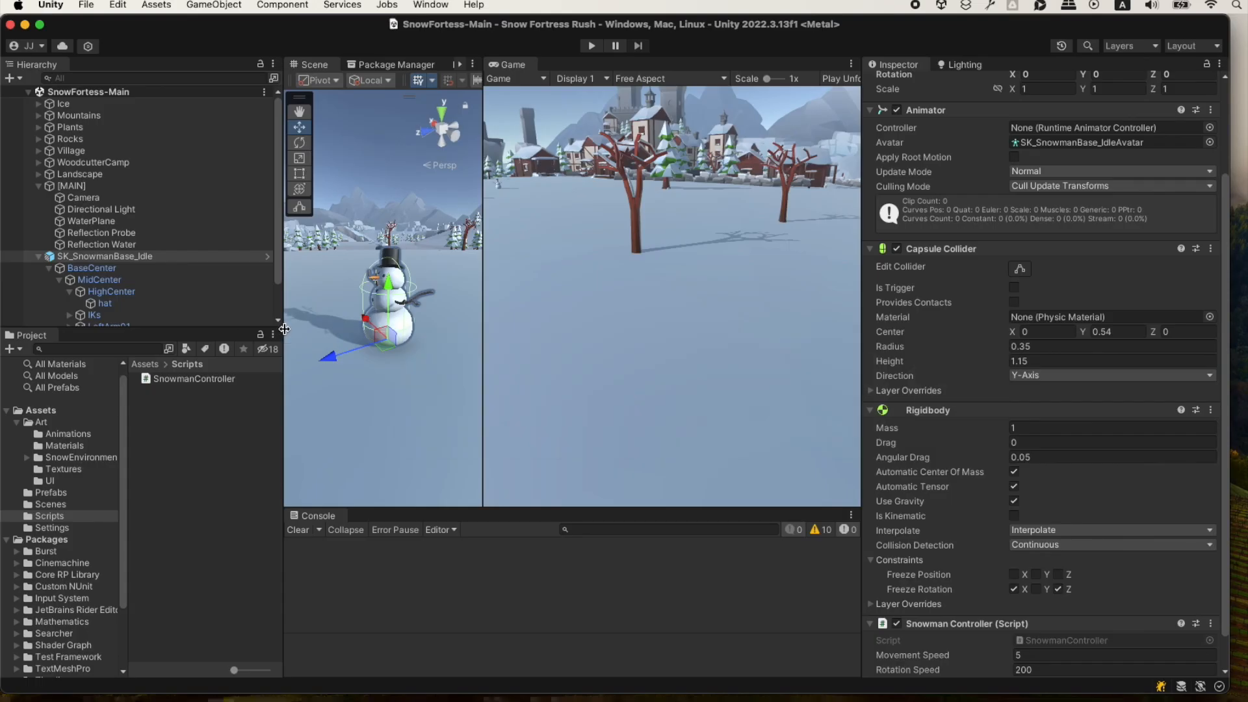
key("super+Tab")
key("super+Tab")
key("super+Tab")
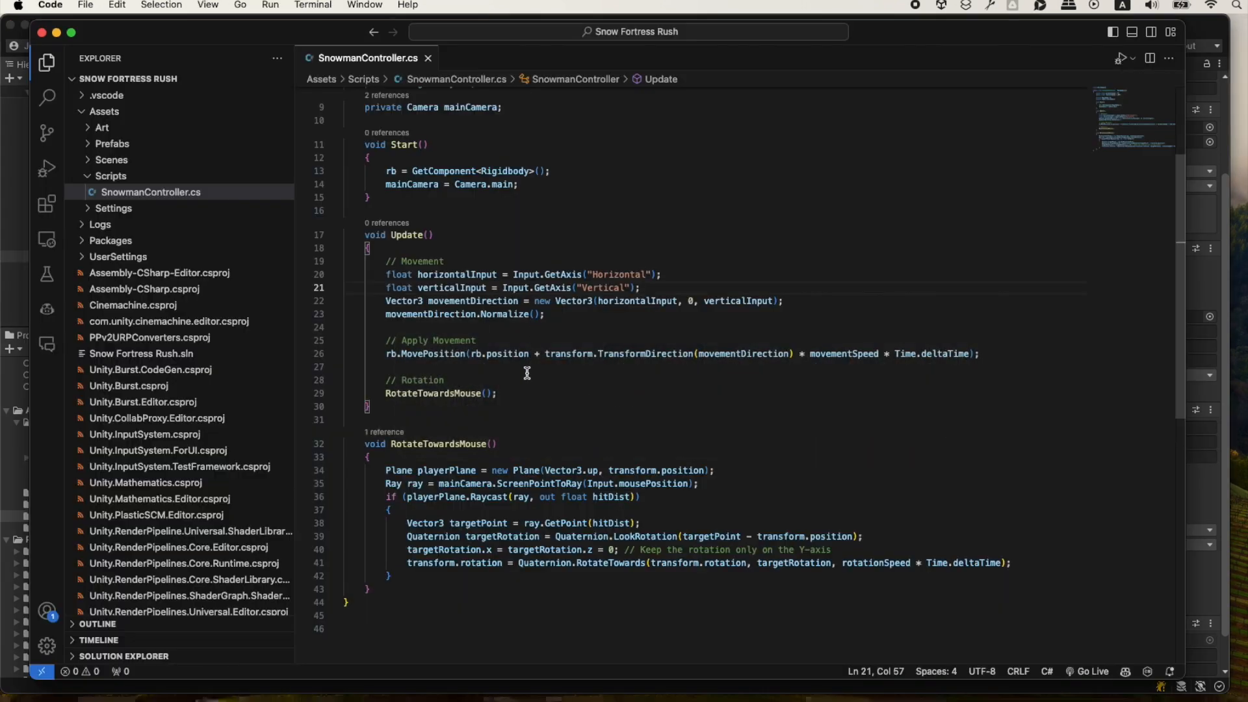
key("super+a")
key("super+v")
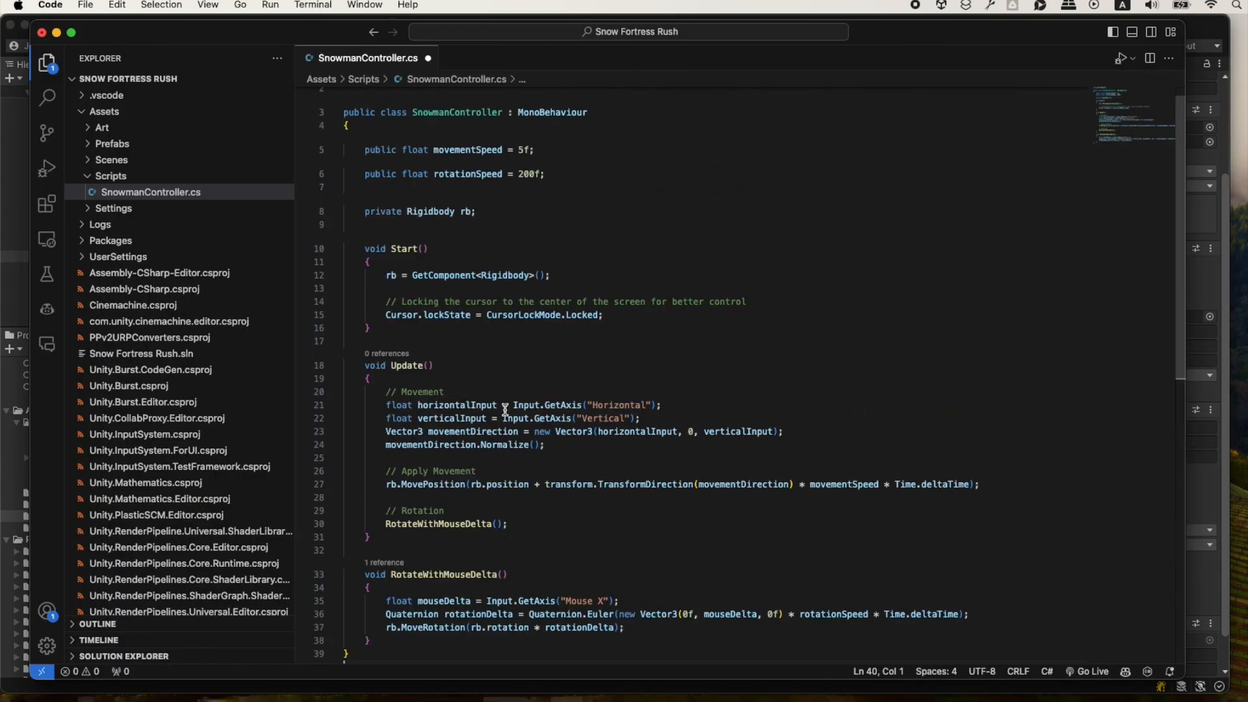
key("super+s")
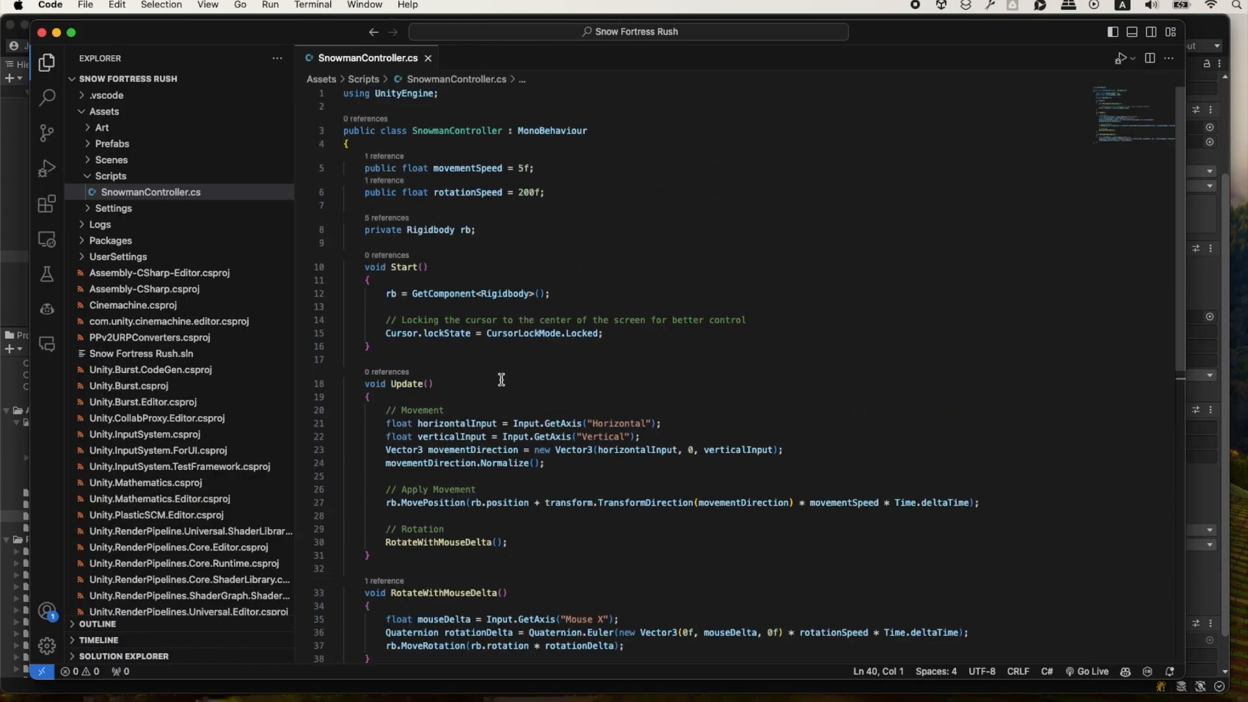
Switch to Unity, run the game, test the snowman's WASD movement together with mouse-delta rotation, and stop play mode.
key("super+Tab")
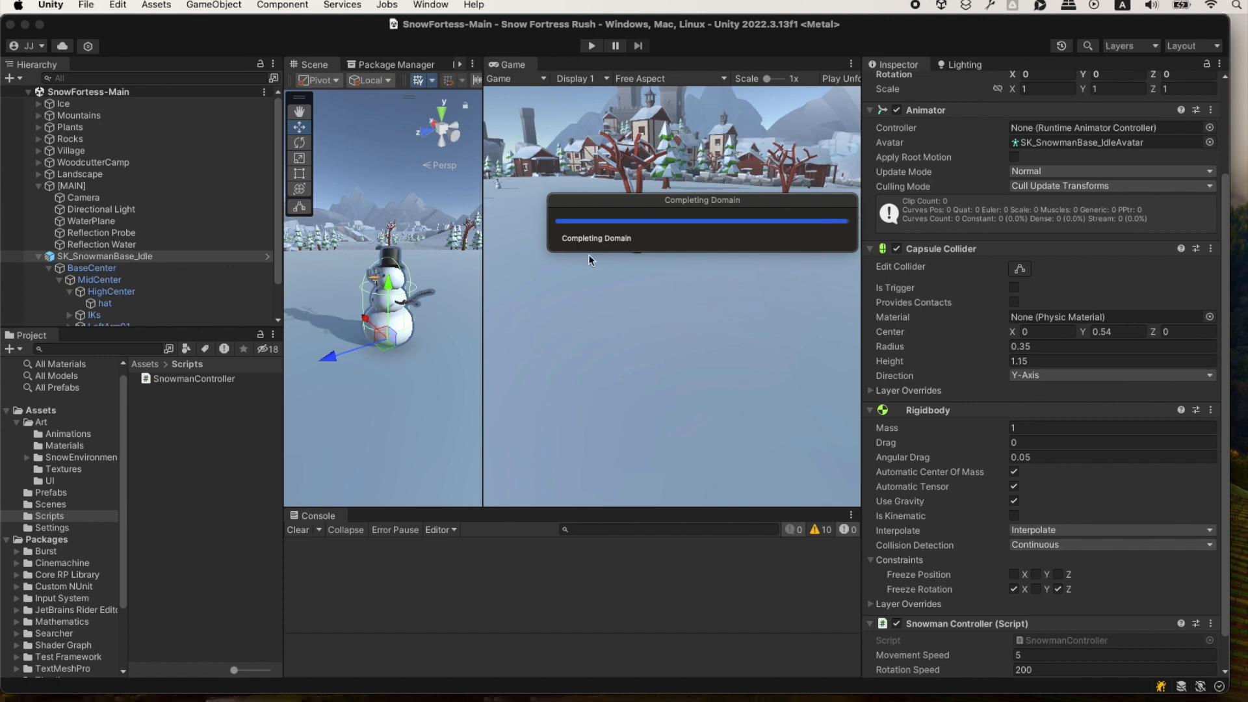
left_click(593, 46)
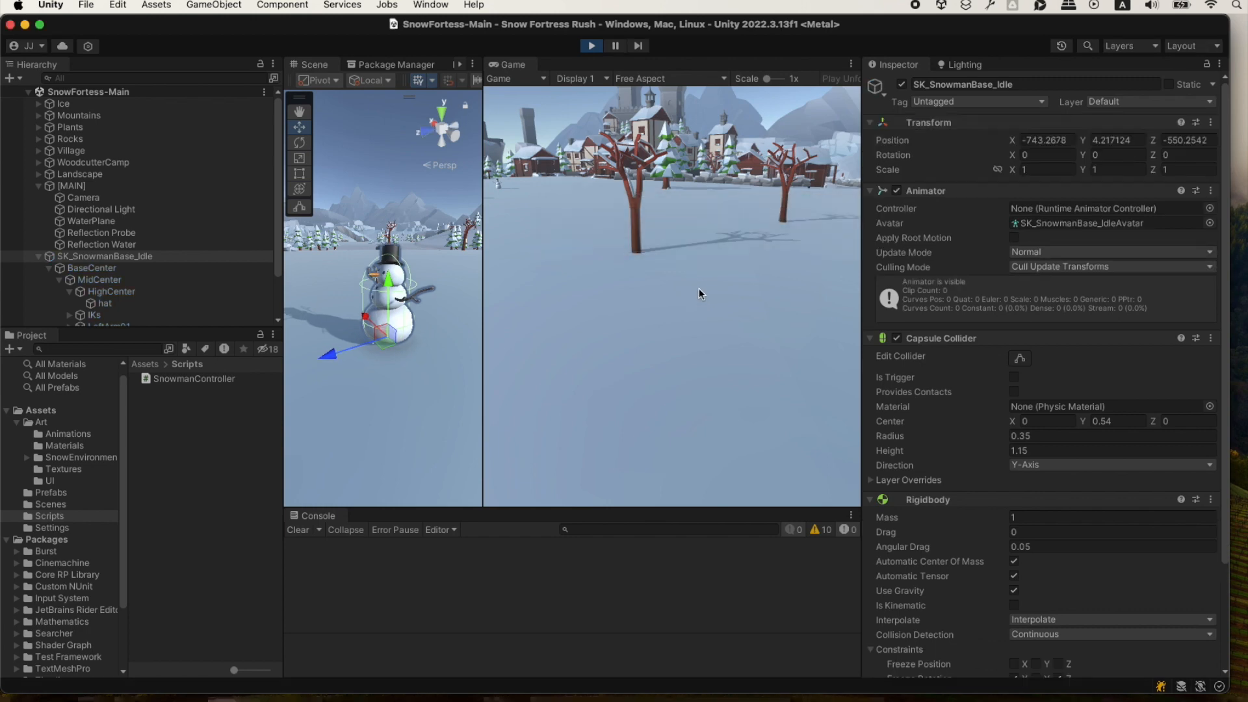
key("w")
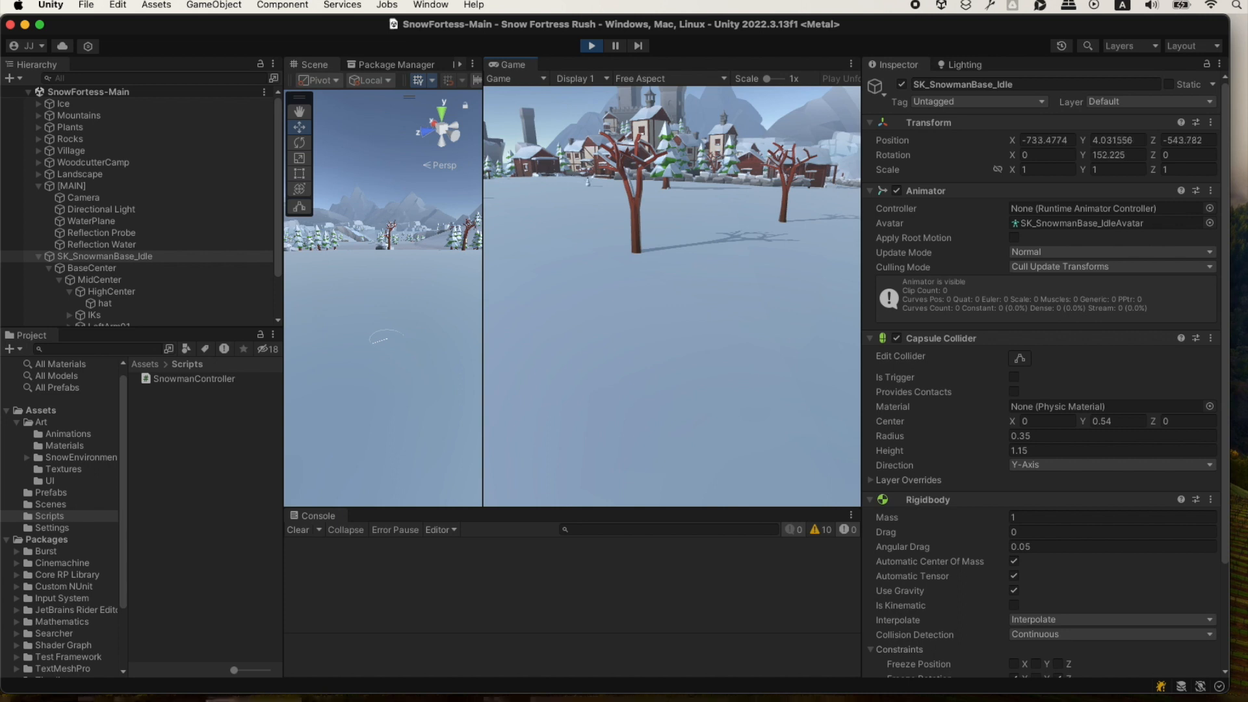
key("w")
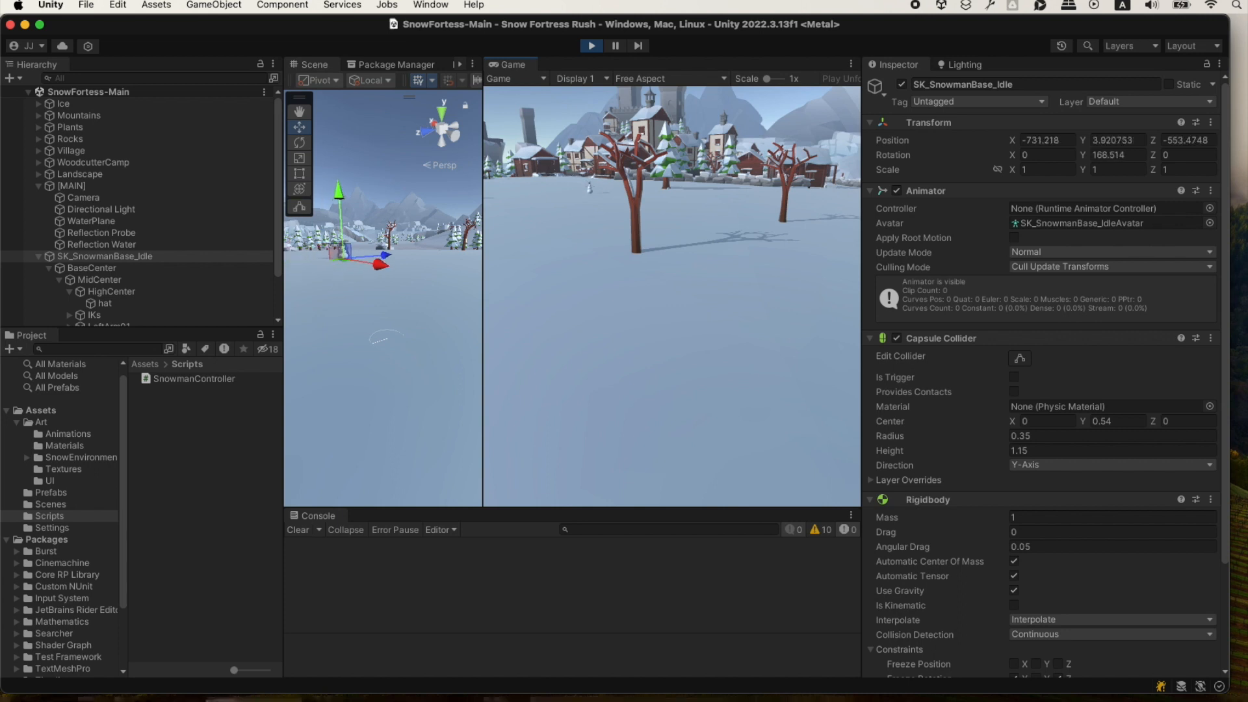
key("w")
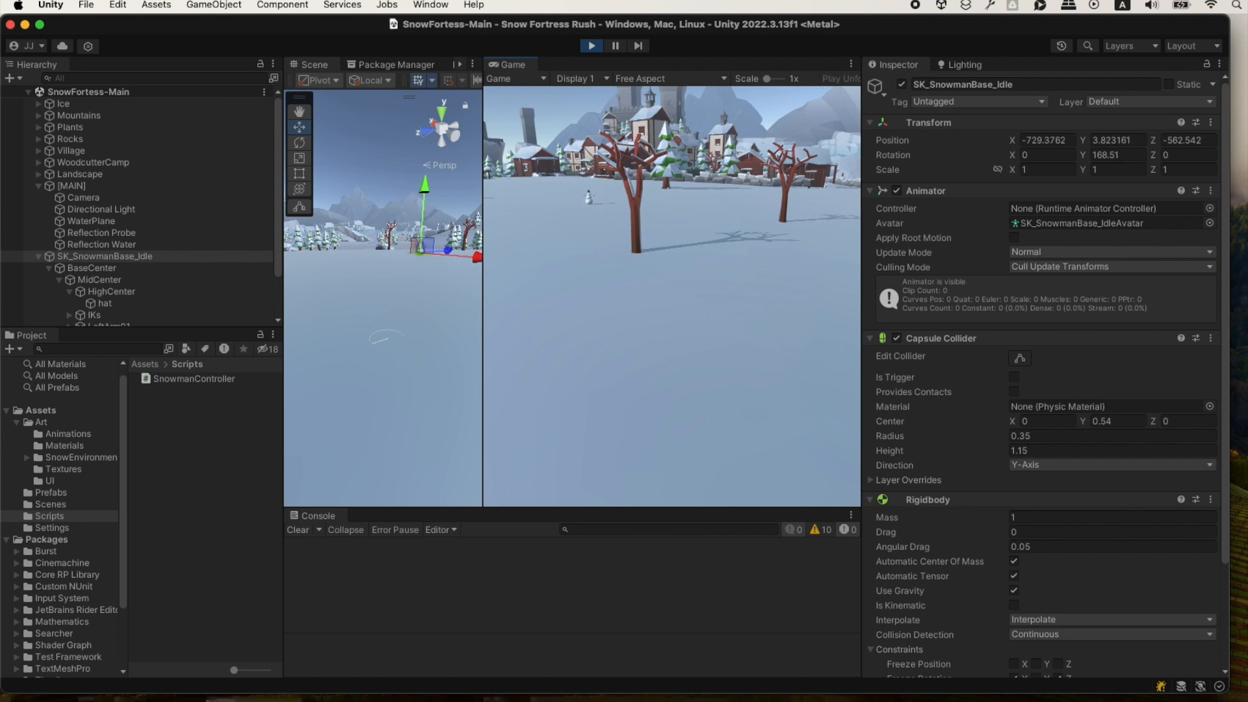
key("d")
key("w")
key("d")
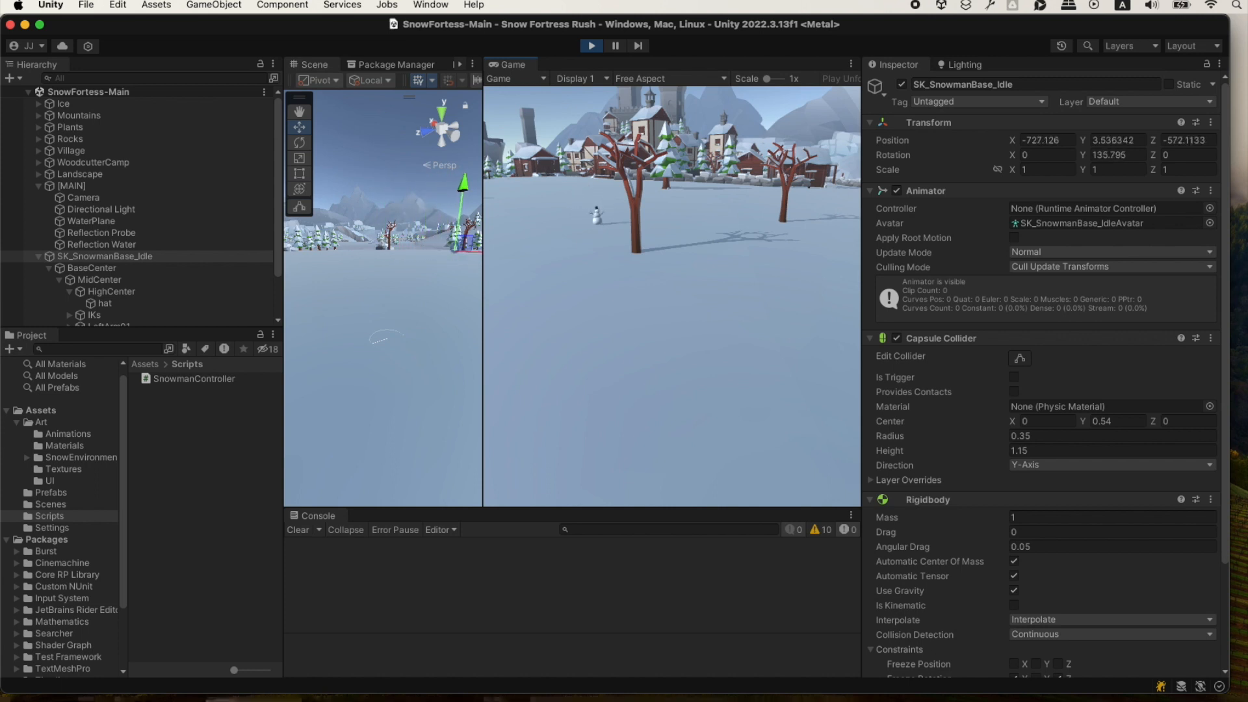
key("w")
key("a")
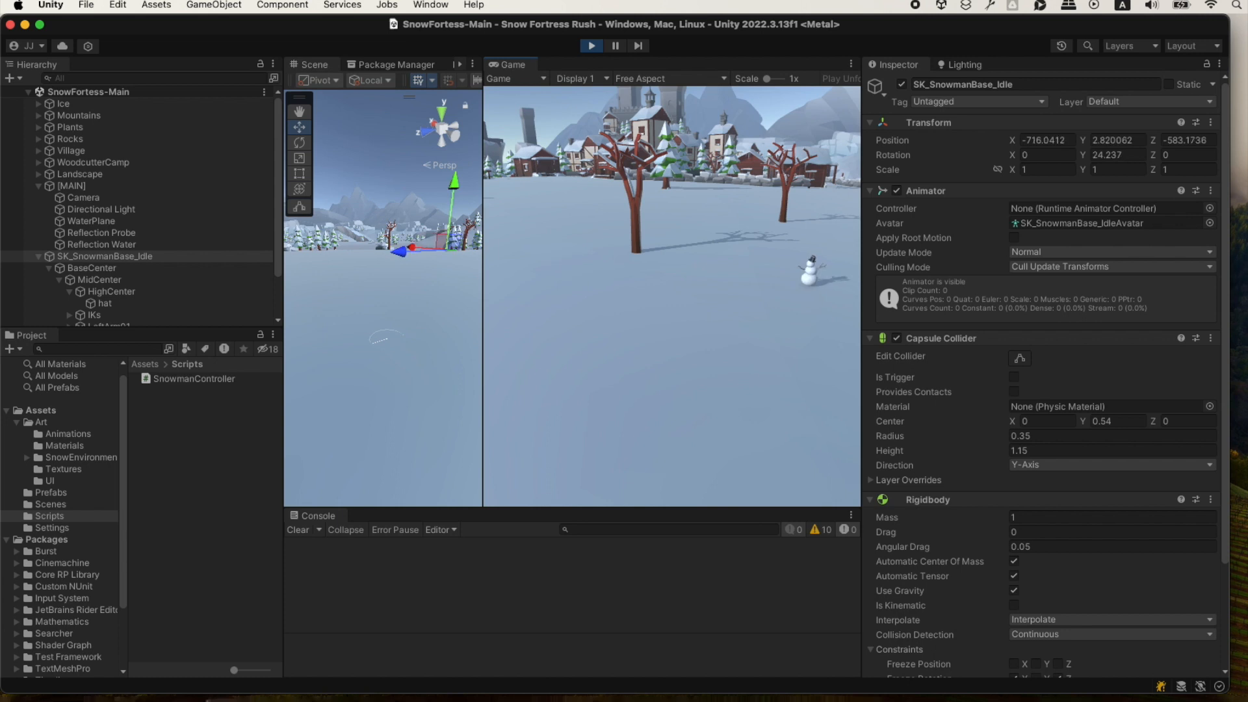
key("w")
key("a")
key("a")
key("d")
key("s")
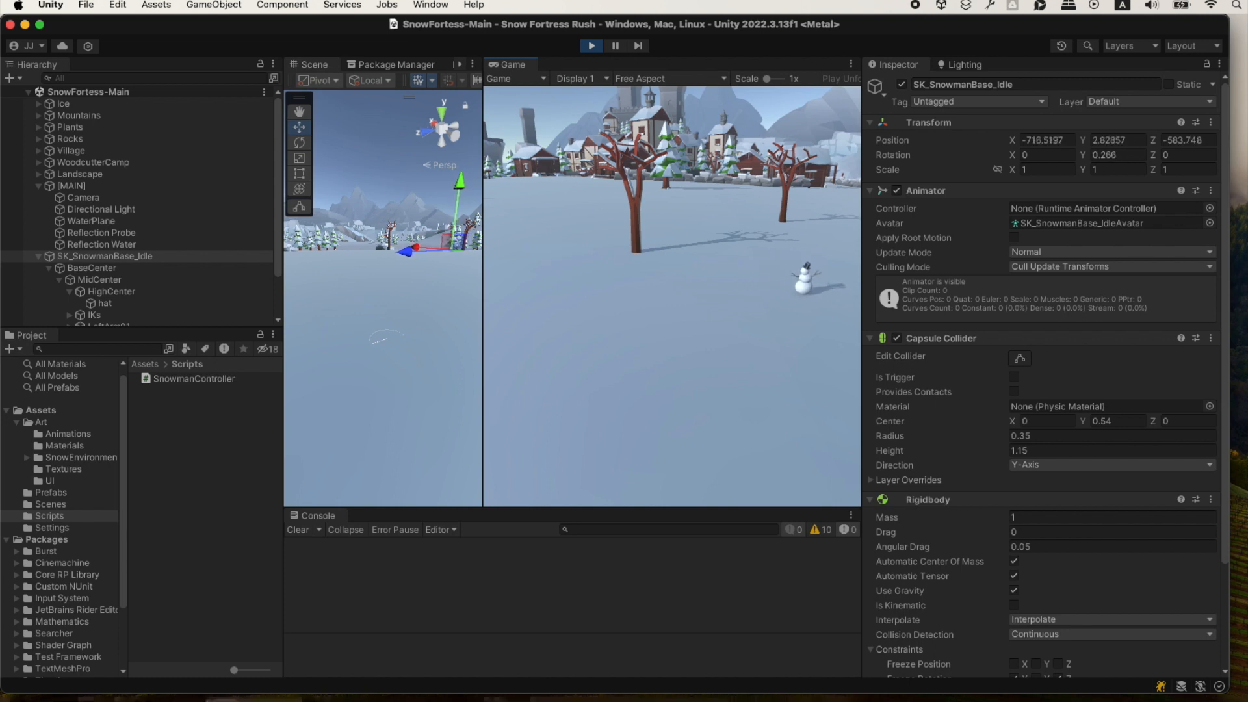
key("a")
key("a")
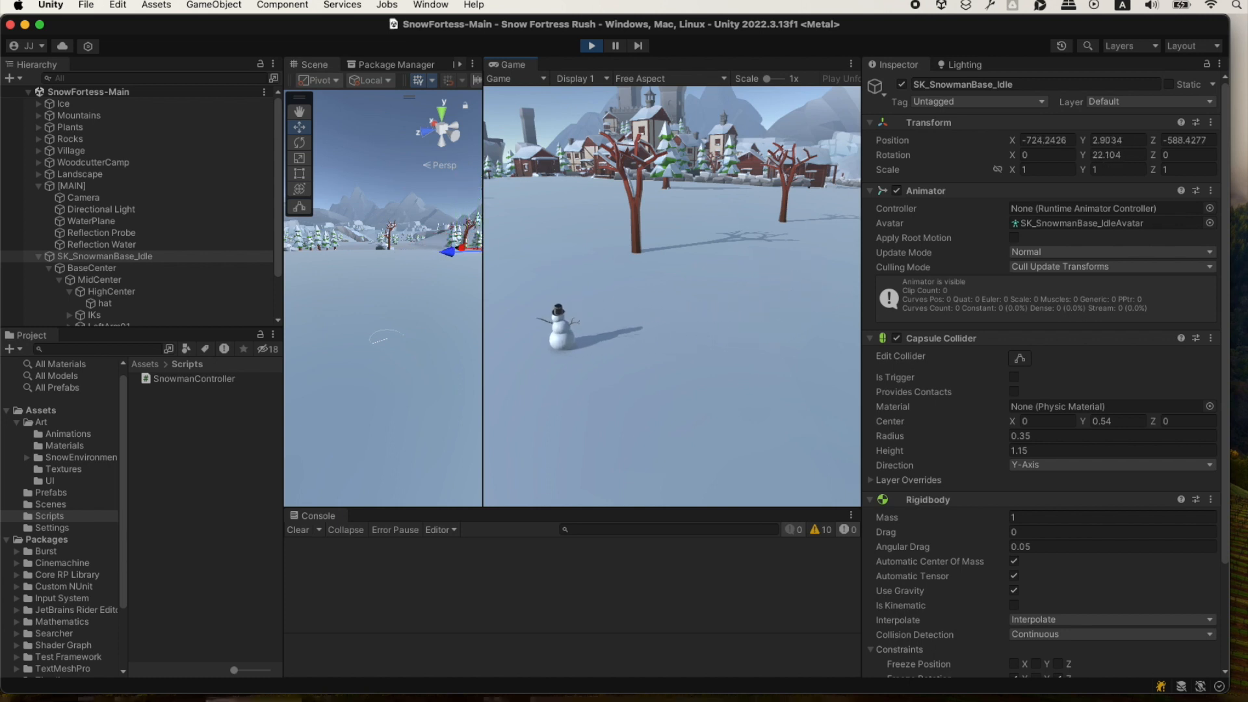
key("s")
key("d")
key("w")
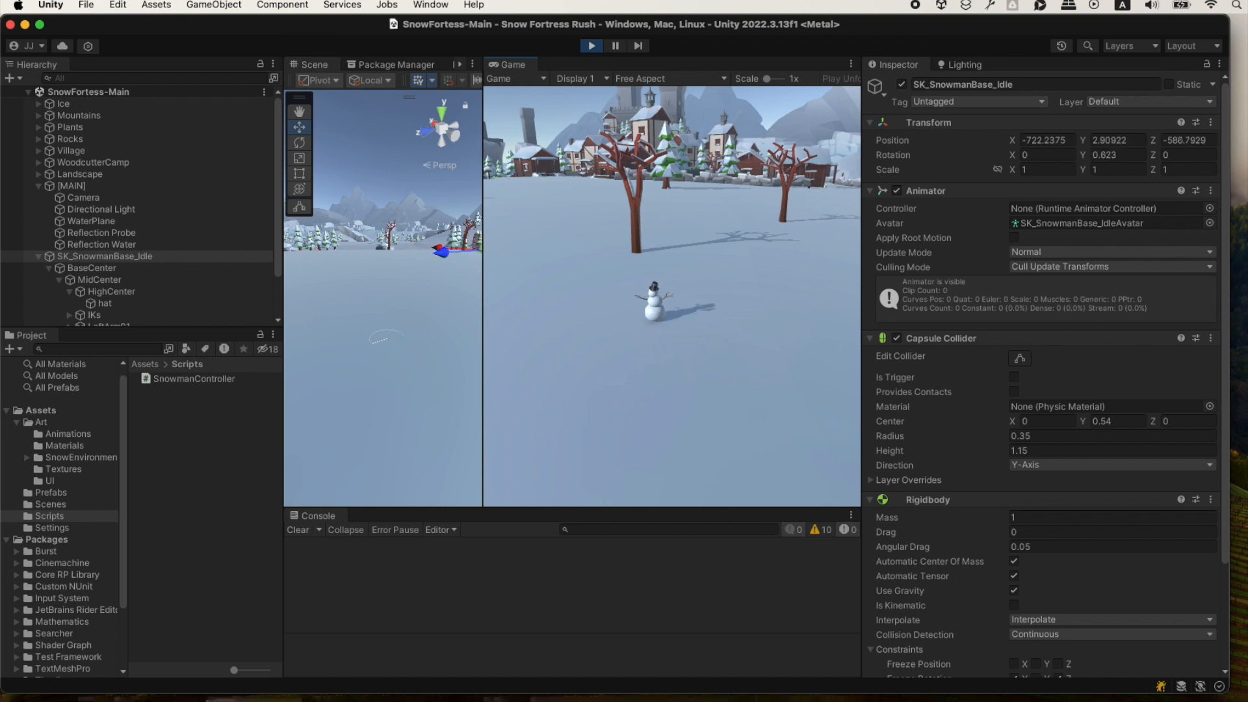
key("w")
key("s")
key("a")
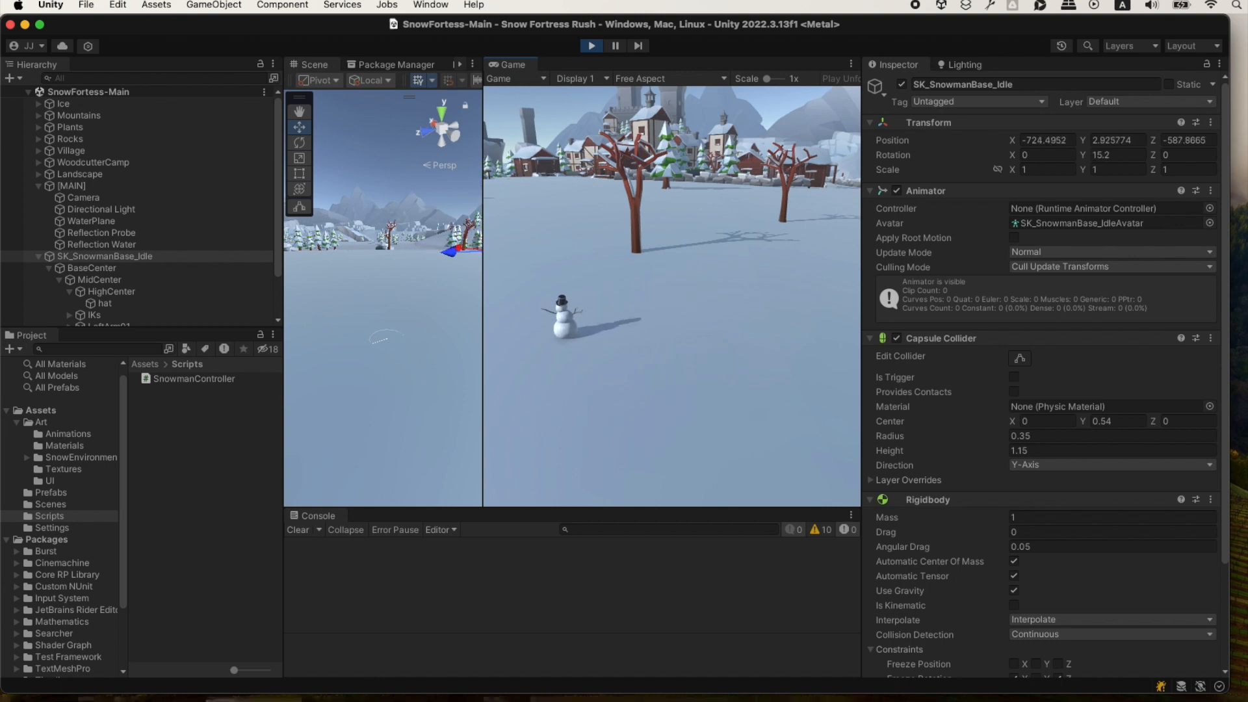
key("d")
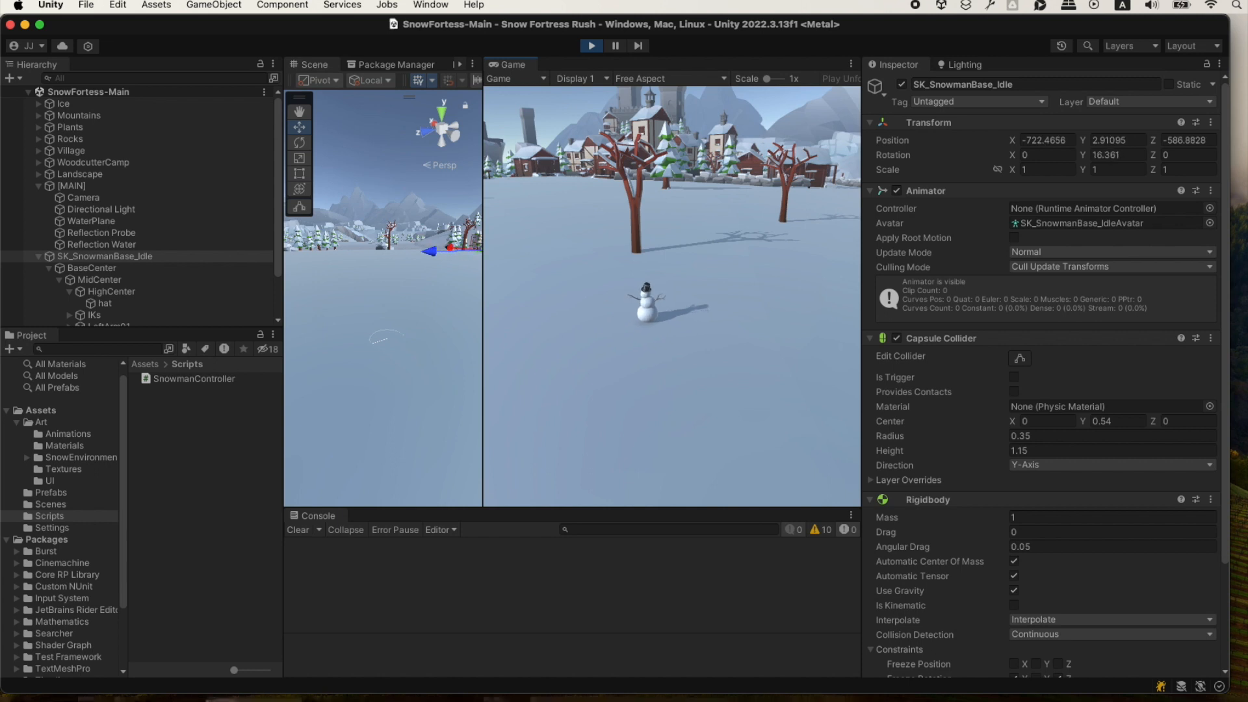
key("a")
key("d")
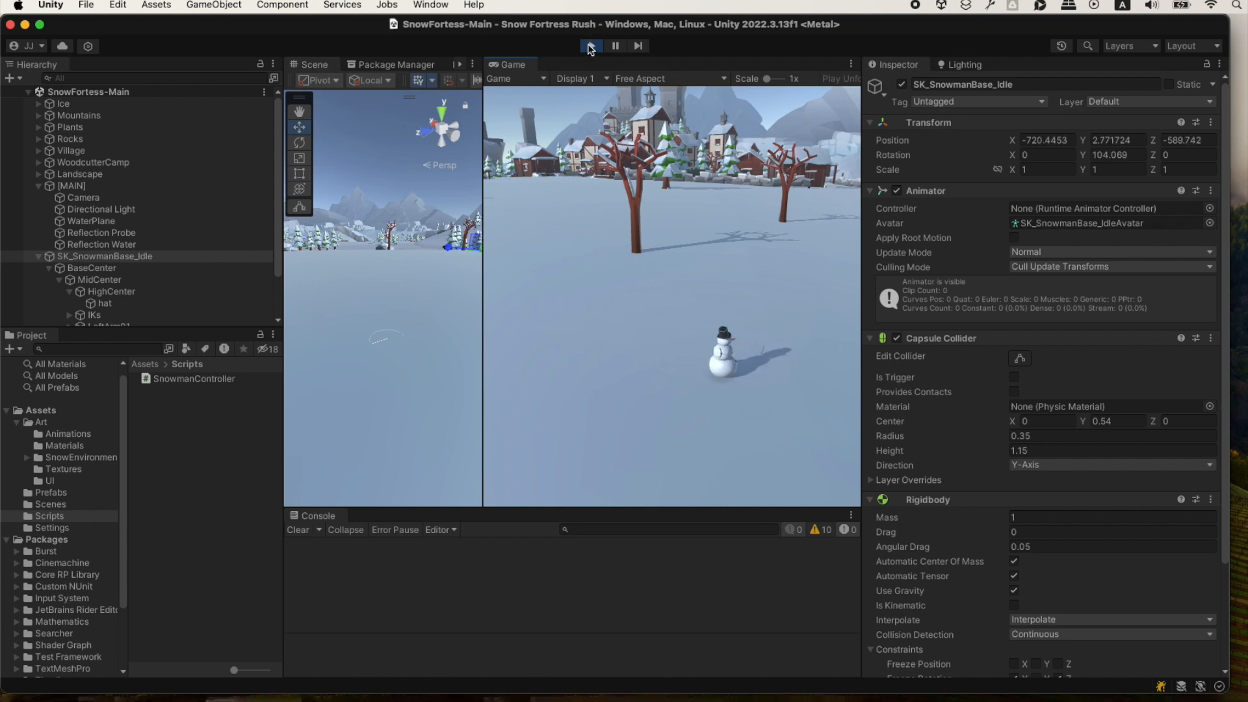
left_click(591, 47)
Switch to the ChatGPT chat and draft "Great! Now lets add his animations. I already have an animation controller and several animations setup.".
key("super+Tab")
key("super+Tab")
type("Great!")
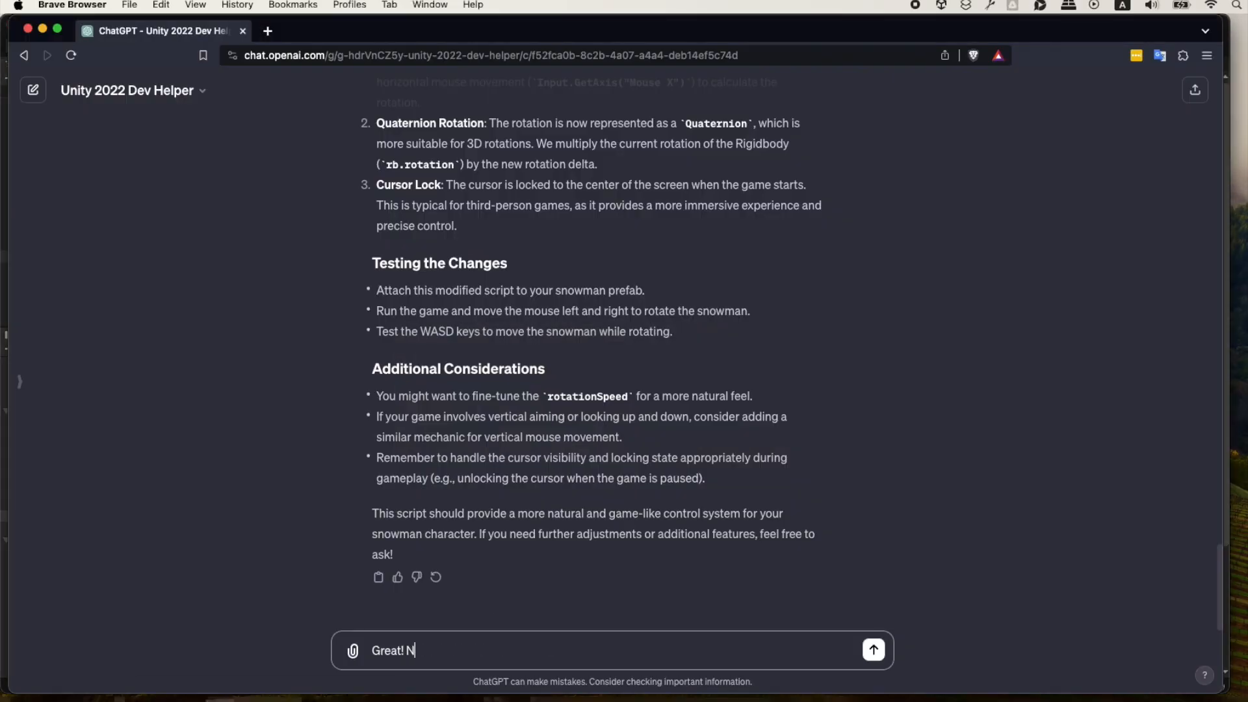
type(" Now lets add his animations")
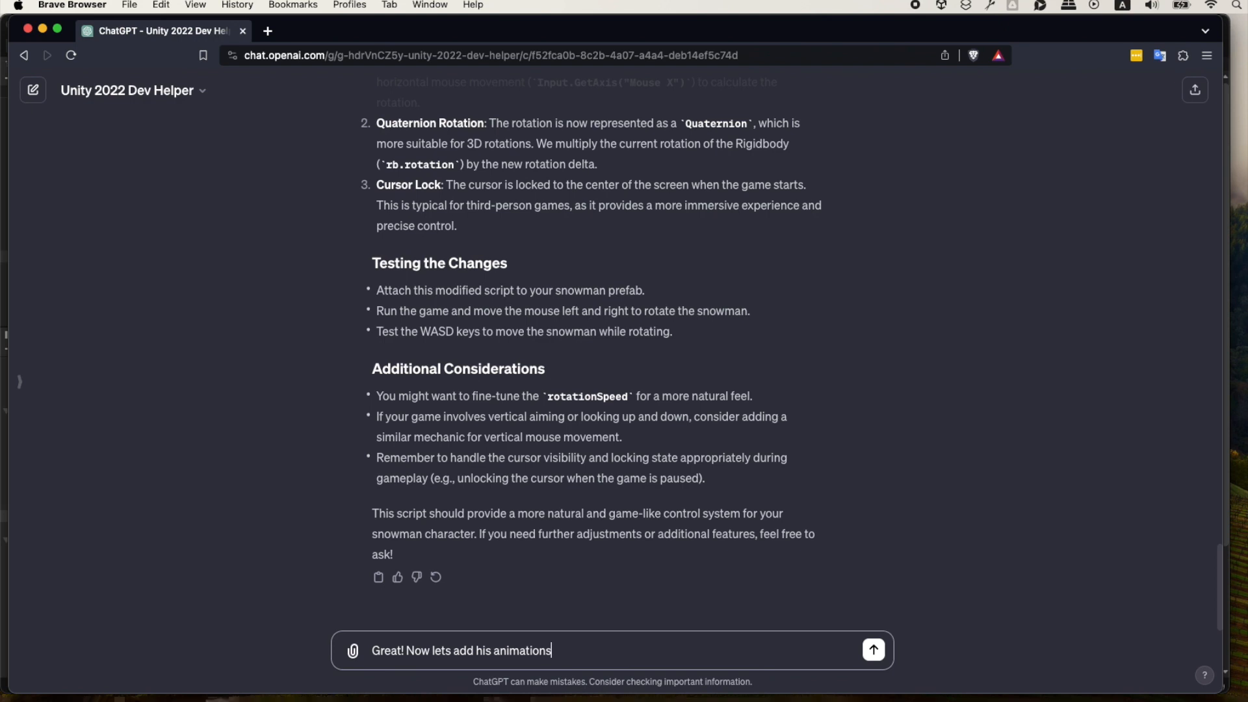
type(". I already have an an")
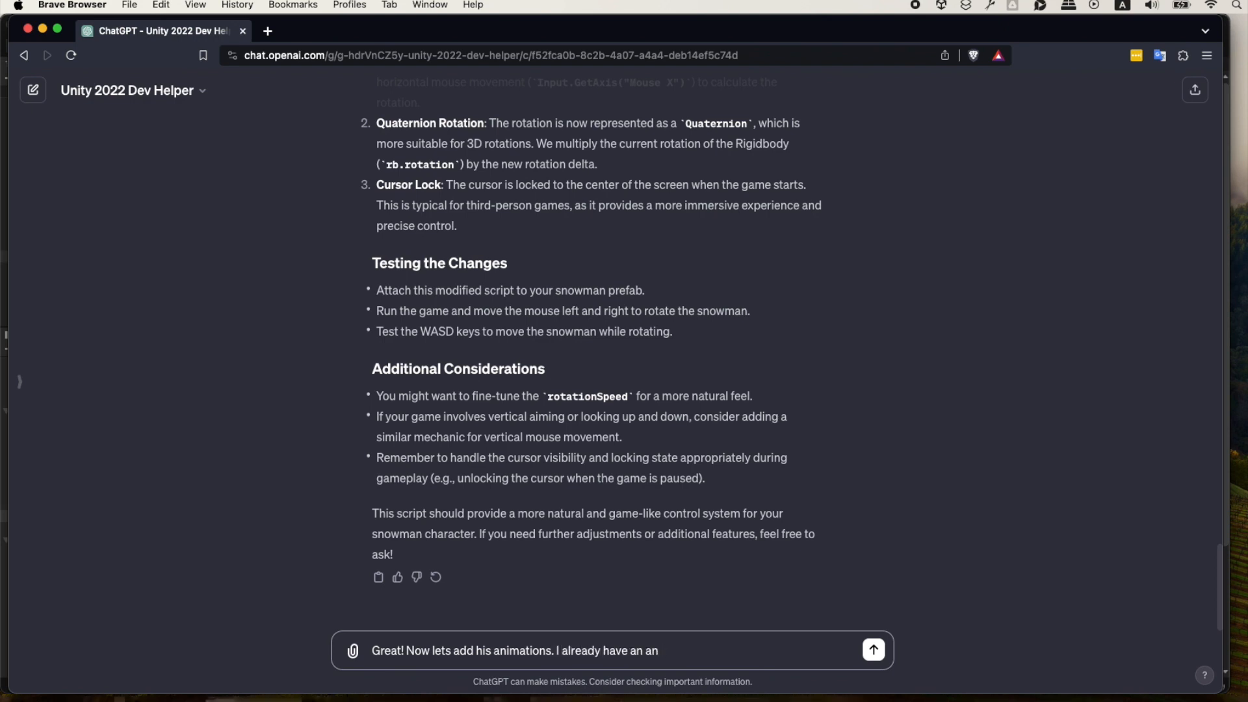
type("oimation controller and several a")
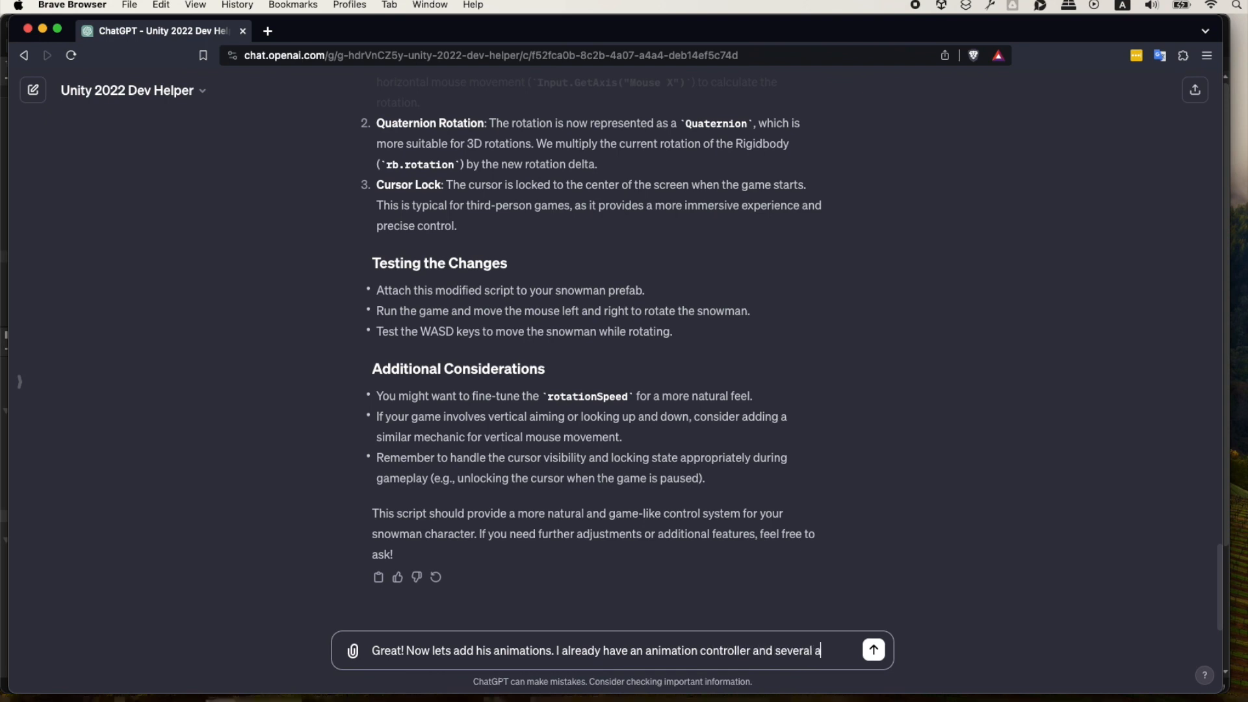
type("nimations setup.")
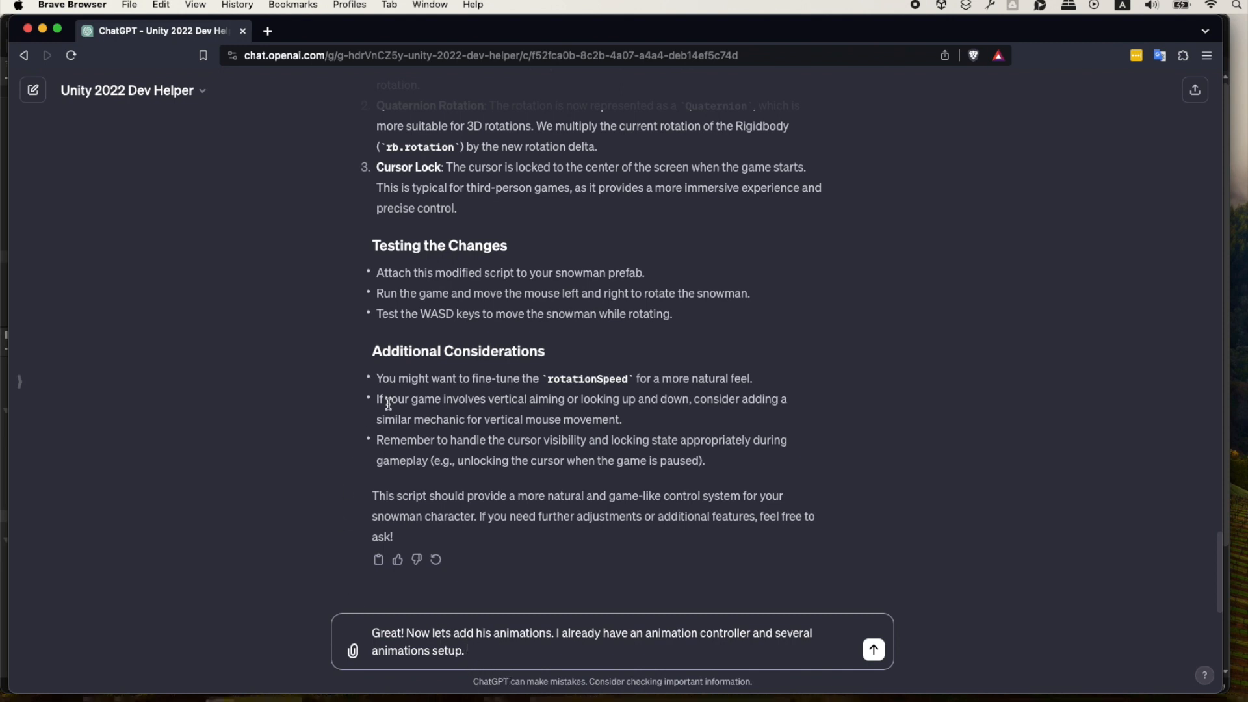
Switch to Unity, open SnowmanAnimationController from Assets/Art/Animations in the Animator and enlarge the Animator area.
key("super+Tab")
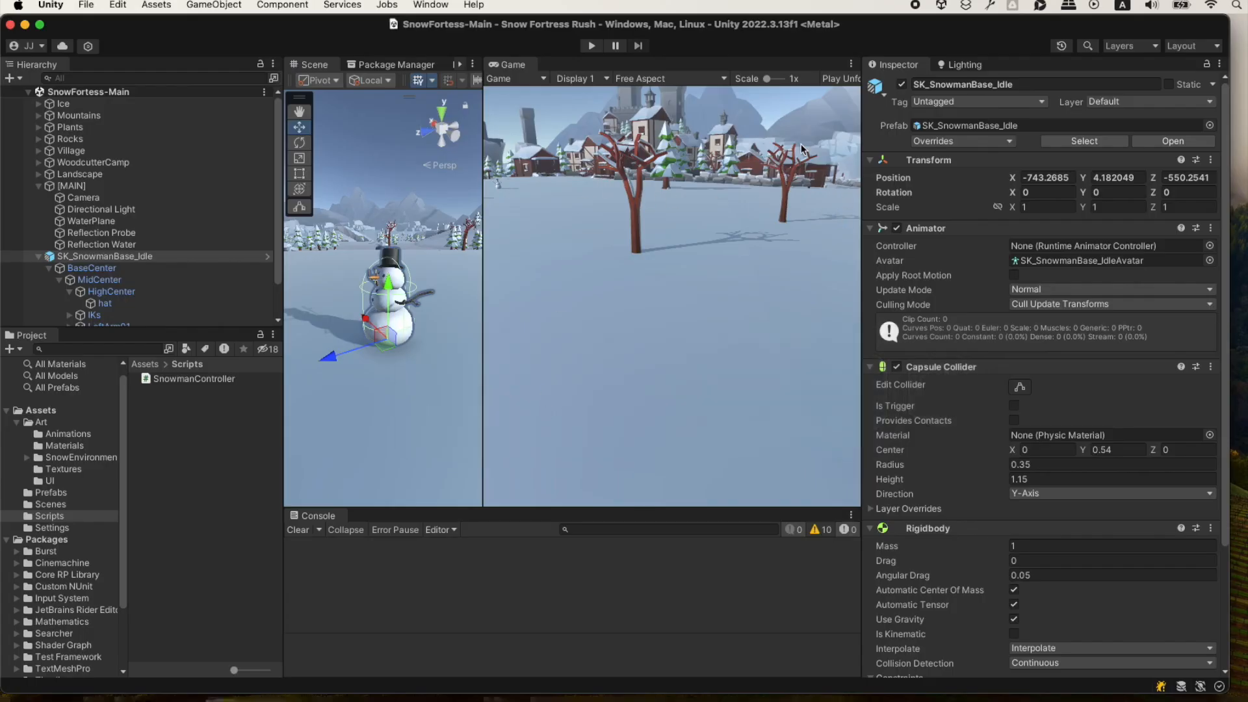
left_click(61, 433)
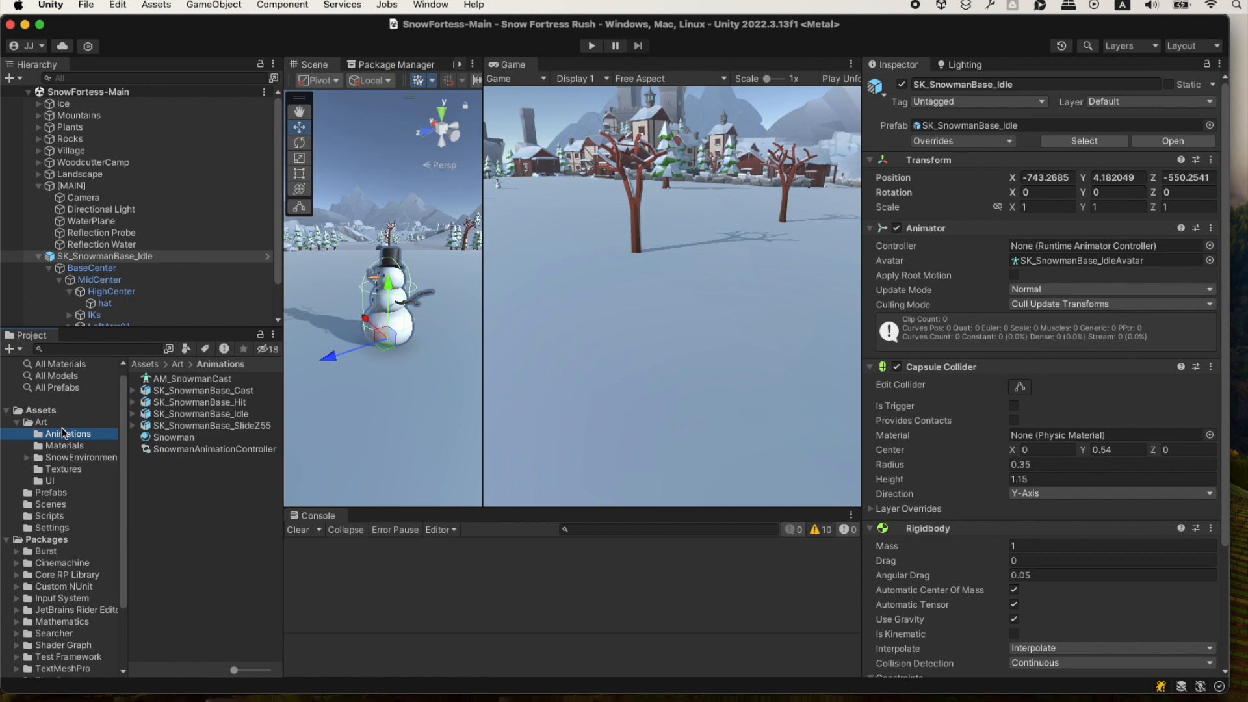
left_click(201, 450)
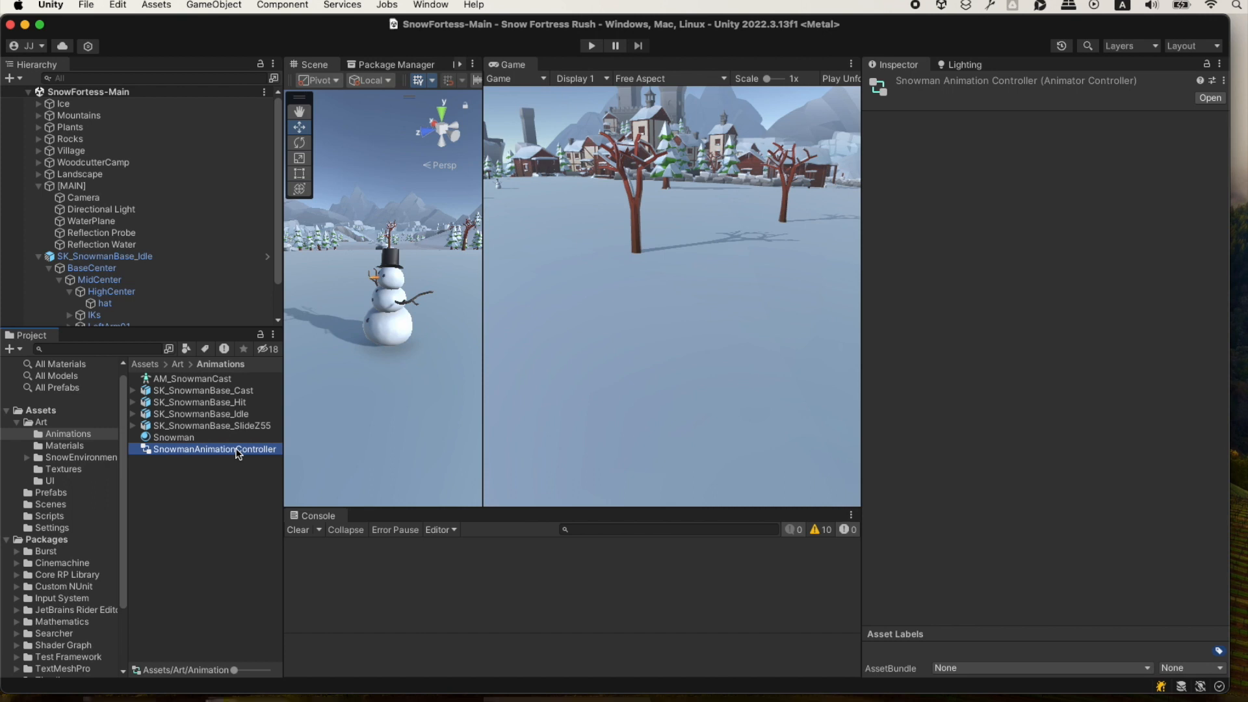
double_click(236, 448)
left_click_drag(472, 65, 689, 73)
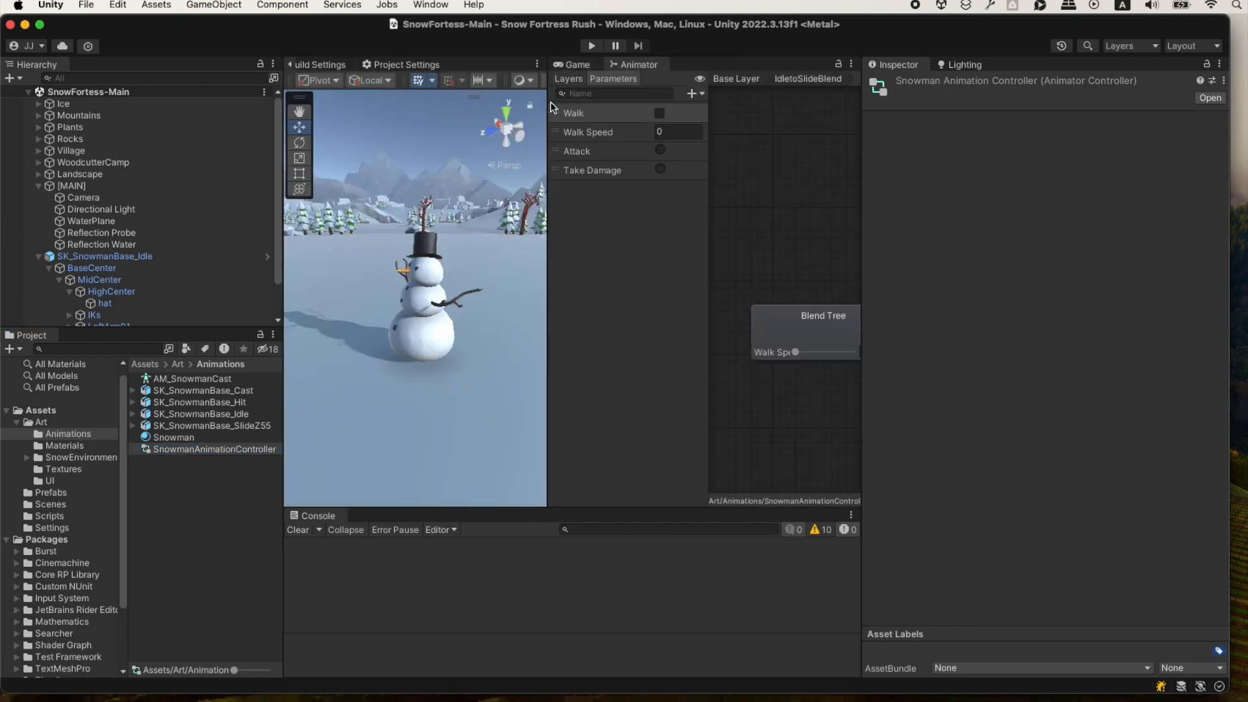
left_click_drag(549, 107, 440, 109)
left_click_drag(863, 359, 949, 359)
scroll(802, 235, "down", 2)
scroll(803, 235, "down", 1)
middle_click_drag(797, 217, 745, 219)
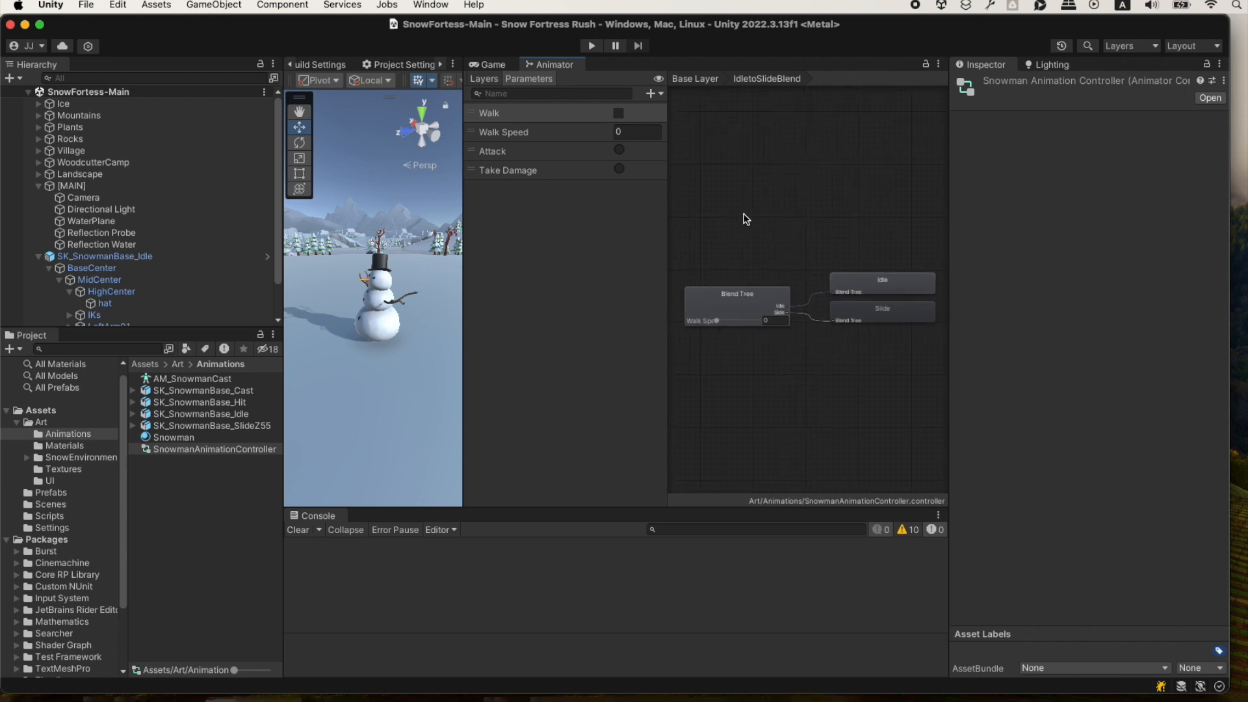
Frame the Base Layer's full state graph beside the animator layer list and capture a screenshot of that area.
left_click(486, 80)
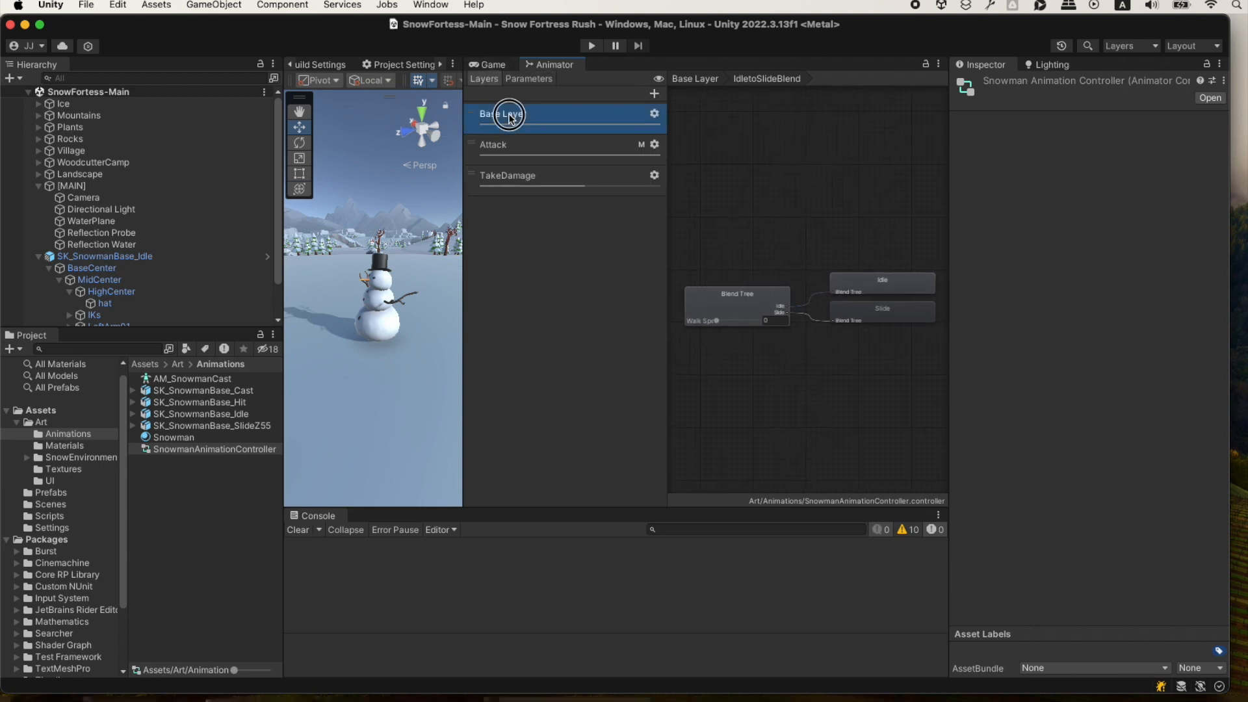
left_click(520, 151)
left_click(528, 175)
left_click(535, 118)
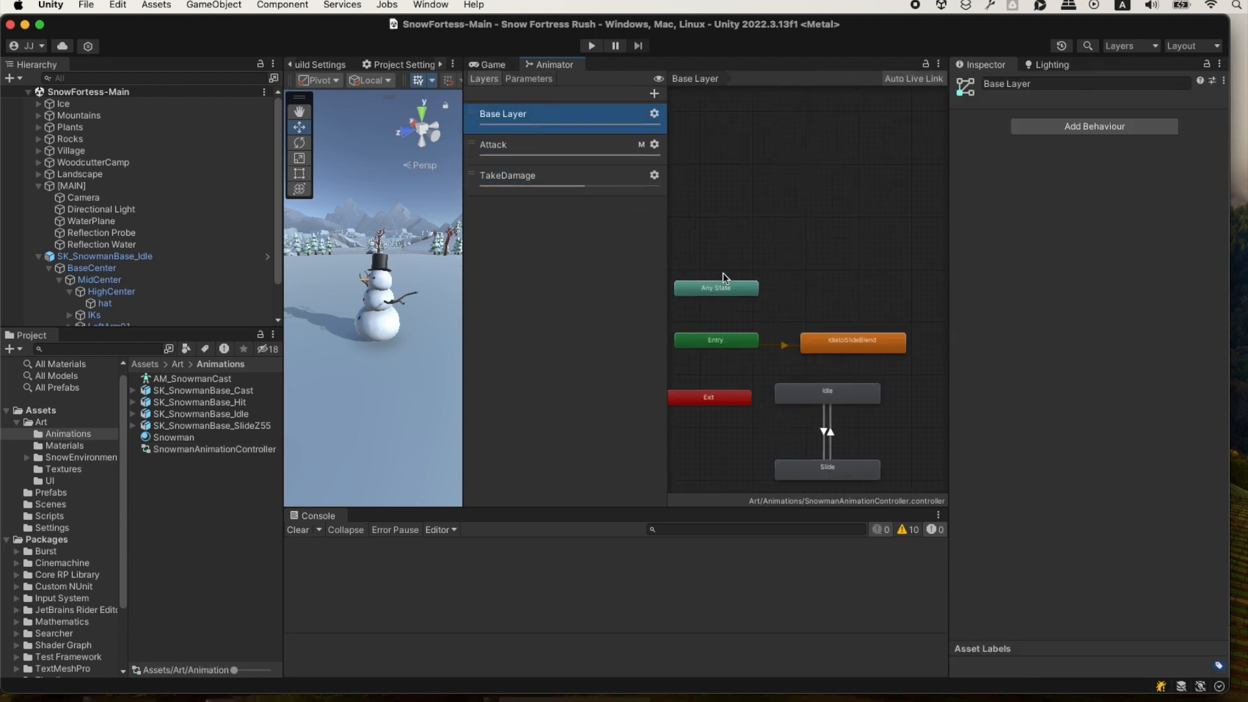
middle_click_drag(825, 238, 849, 152)
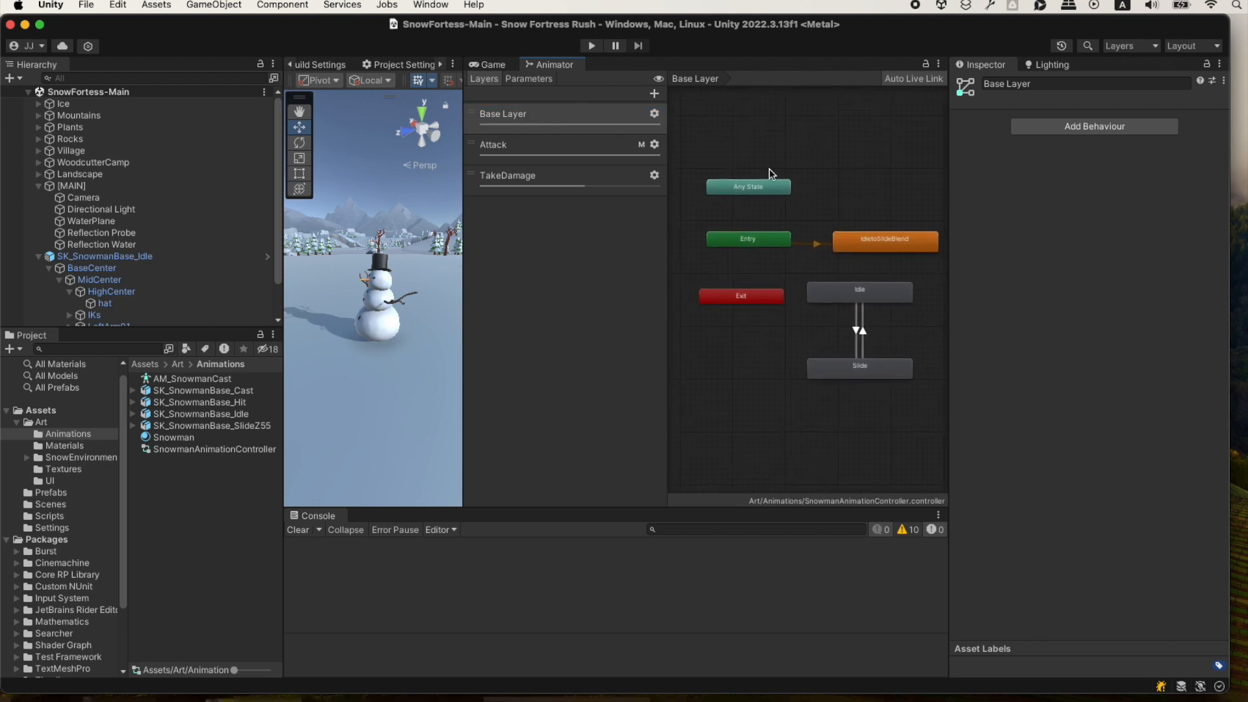
scroll(878, 212, "up", 2)
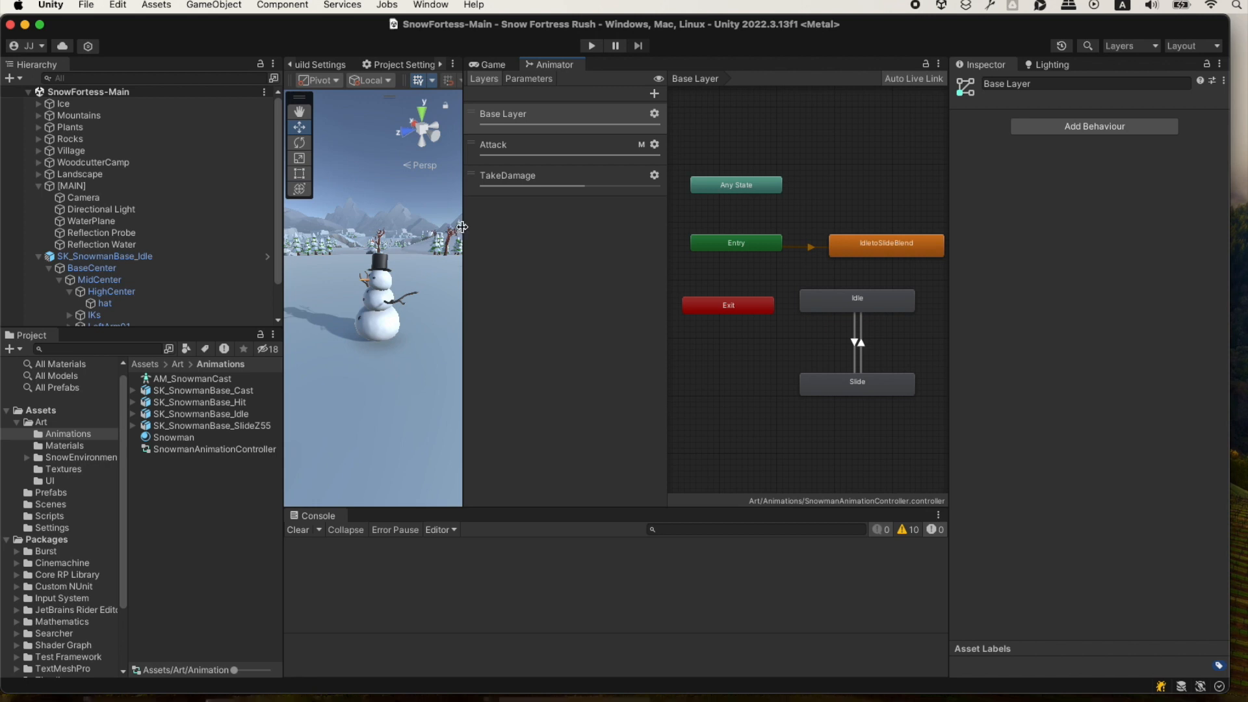
left_click_drag(461, 226, 444, 226)
left_click_drag(651, 218, 613, 218)
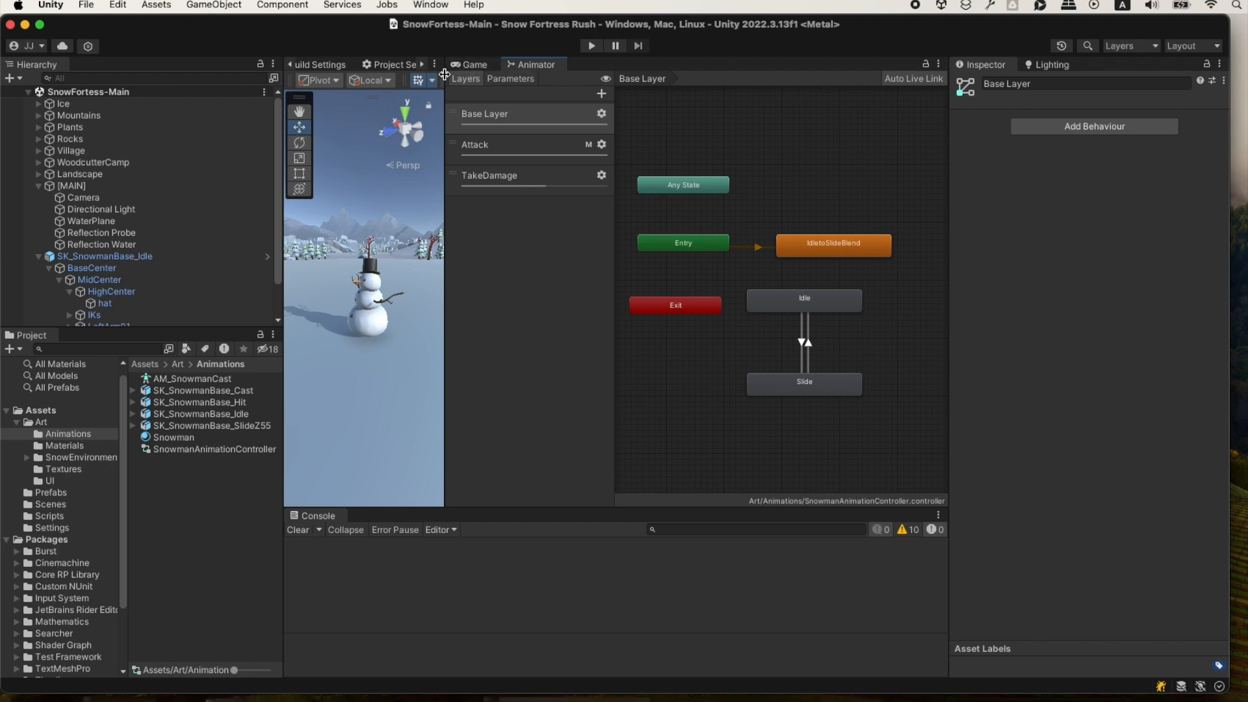
key("shift+super+4")
left_click_drag(446, 56, 900, 418)
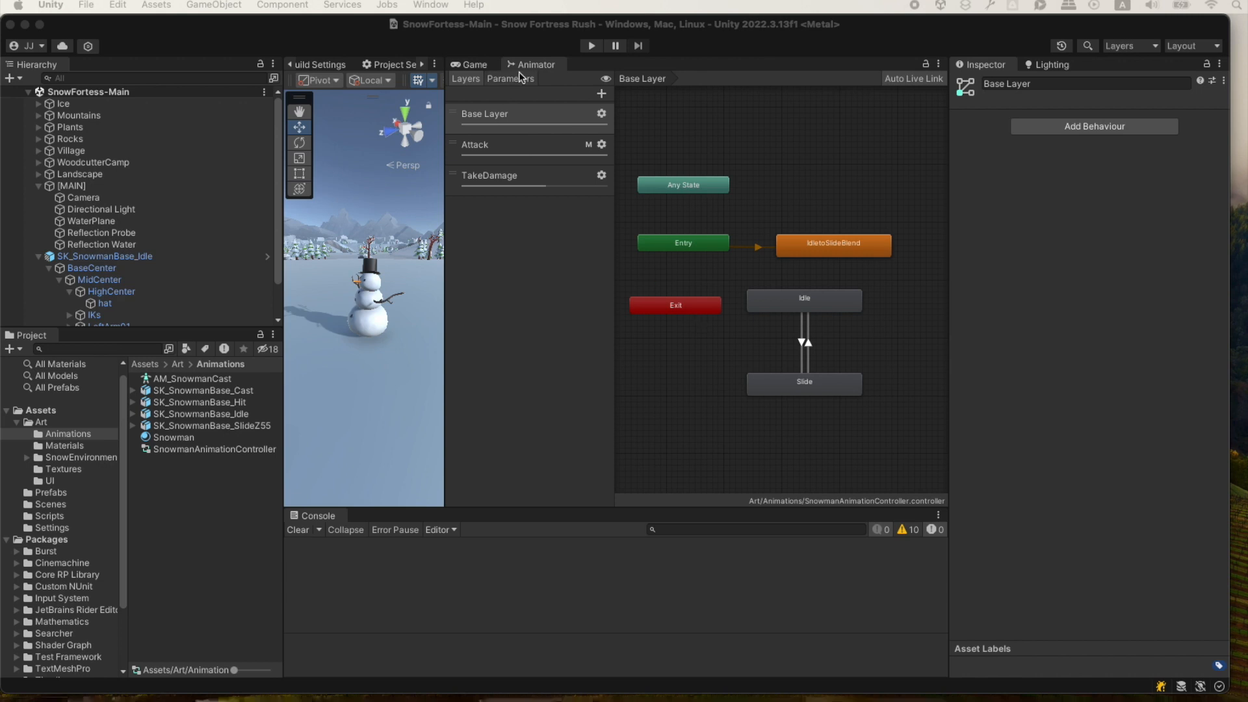
Display the Attack layer's state graph with the CastSnowball state in view and capture a screenshot of it.
left_click(505, 145)
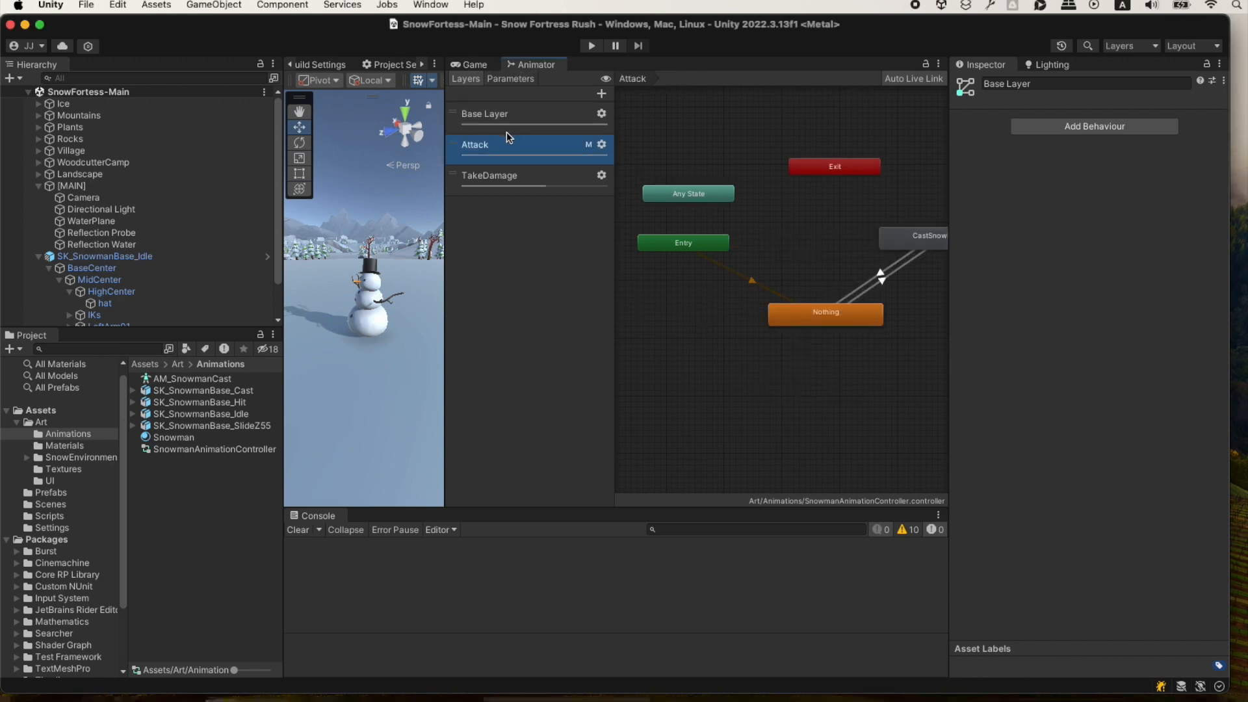
key("super+shift+4")
left_click_drag(444, 71, 944, 396)
middle_click_drag(872, 298, 841, 302)
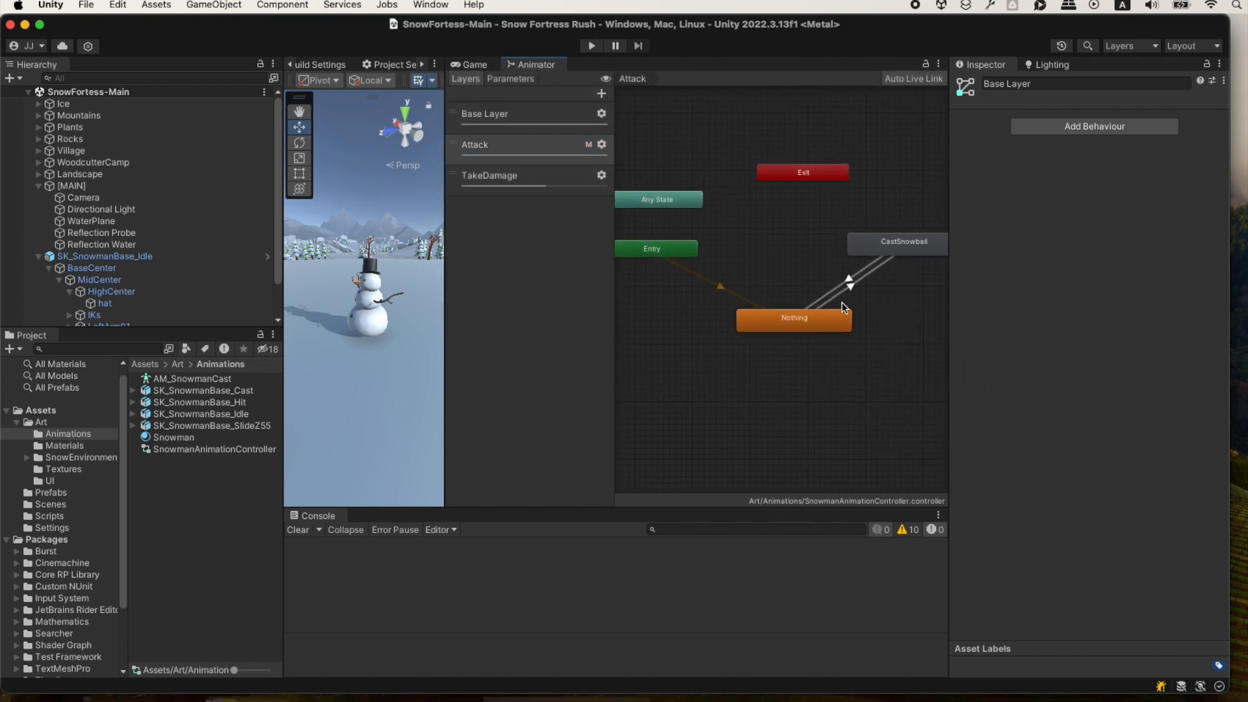
key("super+shift+4")
left_click_drag(447, 69, 939, 353)
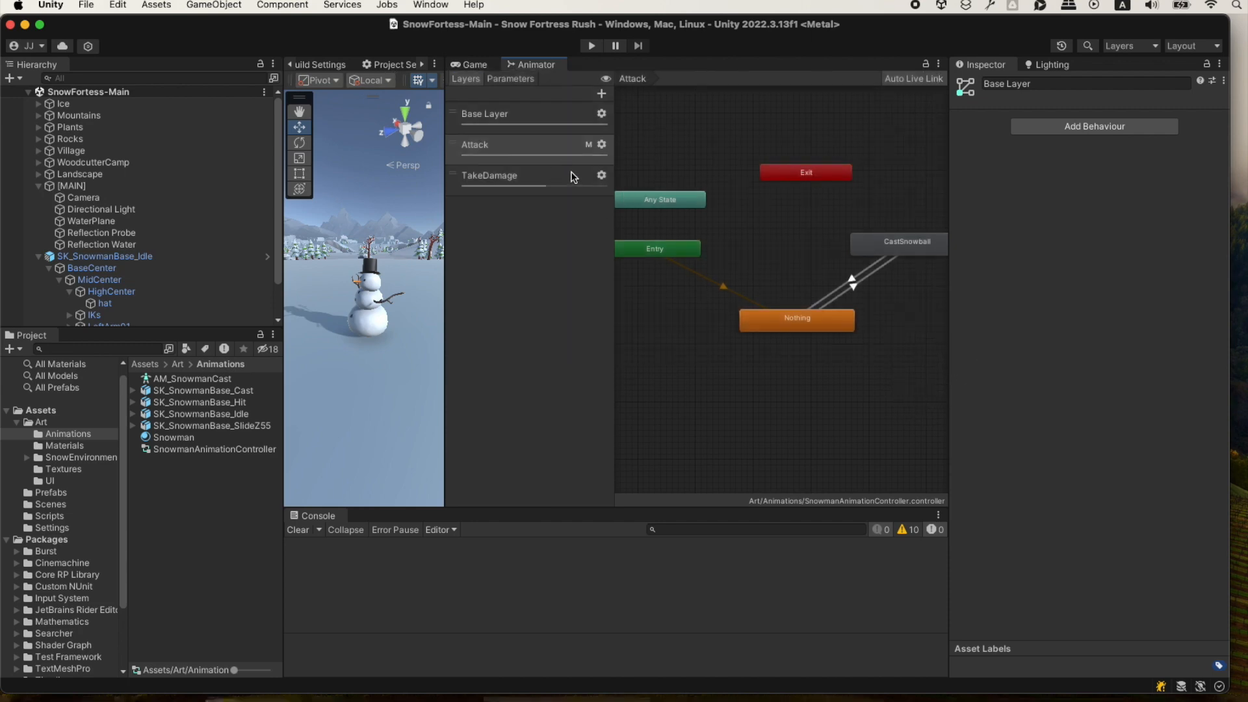
Capture a screenshot of the TakeDamage layer's state graph and check the controller's parameter list.
left_click(518, 170)
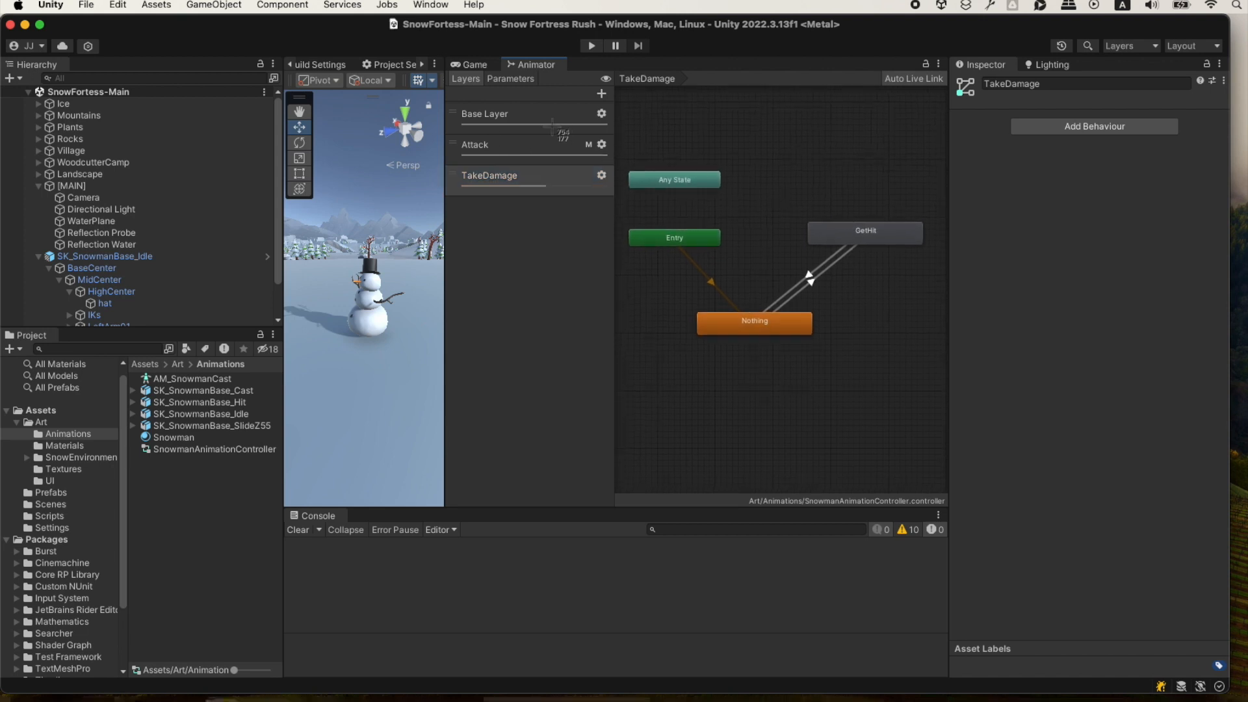
left_click_drag(444, 70, 932, 357)
left_click(511, 80)
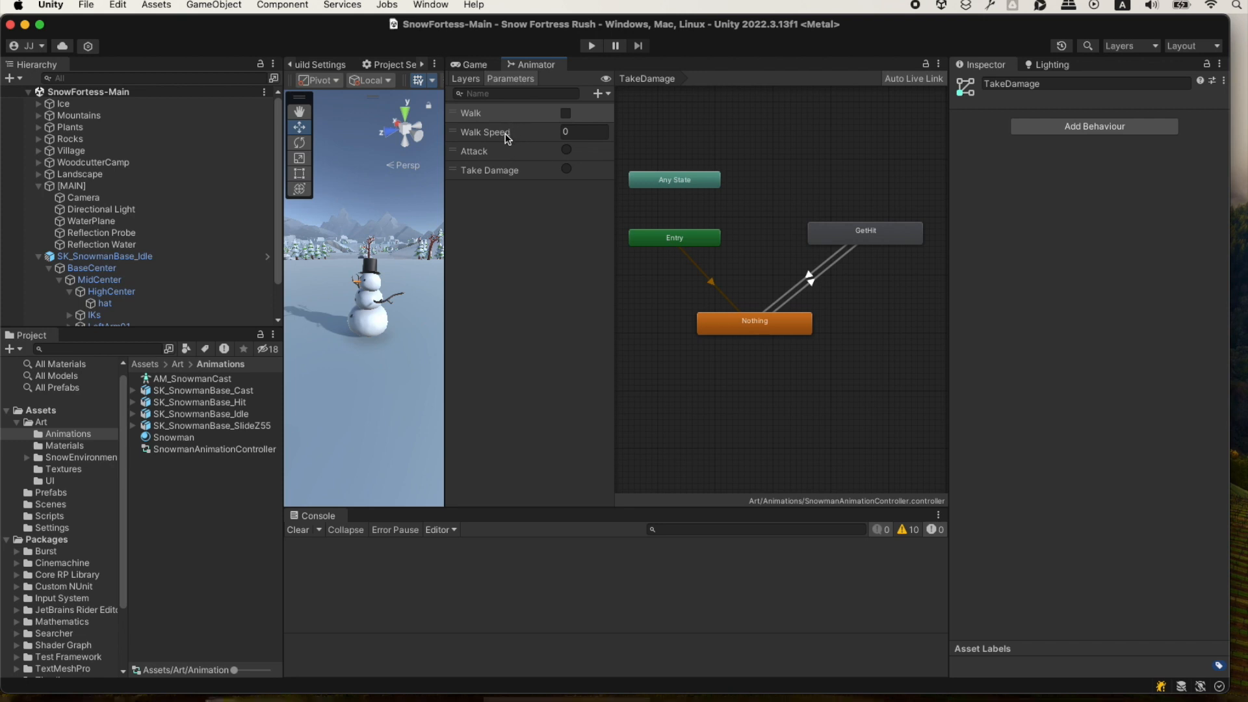
left_click(466, 79)
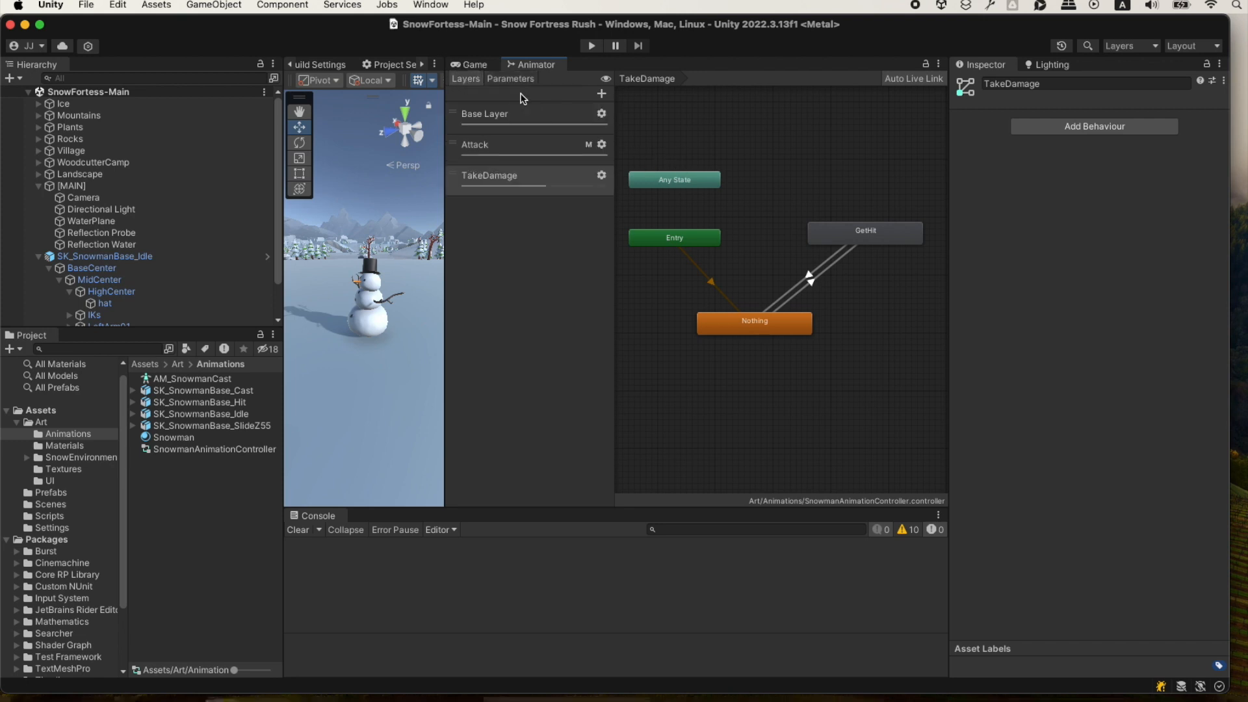
Display the Base Layer's IdletoSlideBlend blend tree beside the animator parameter list and capture a screenshot of that area.
left_click(520, 115)
double_click(809, 241)
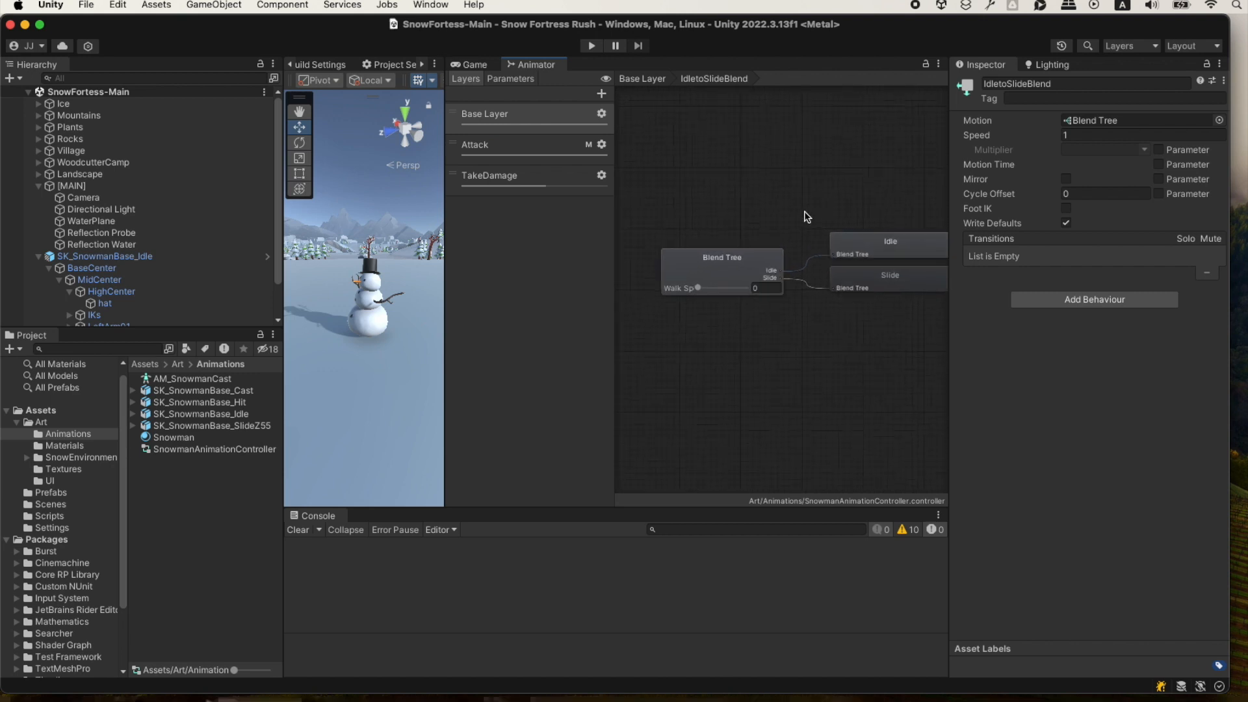
left_click(780, 208)
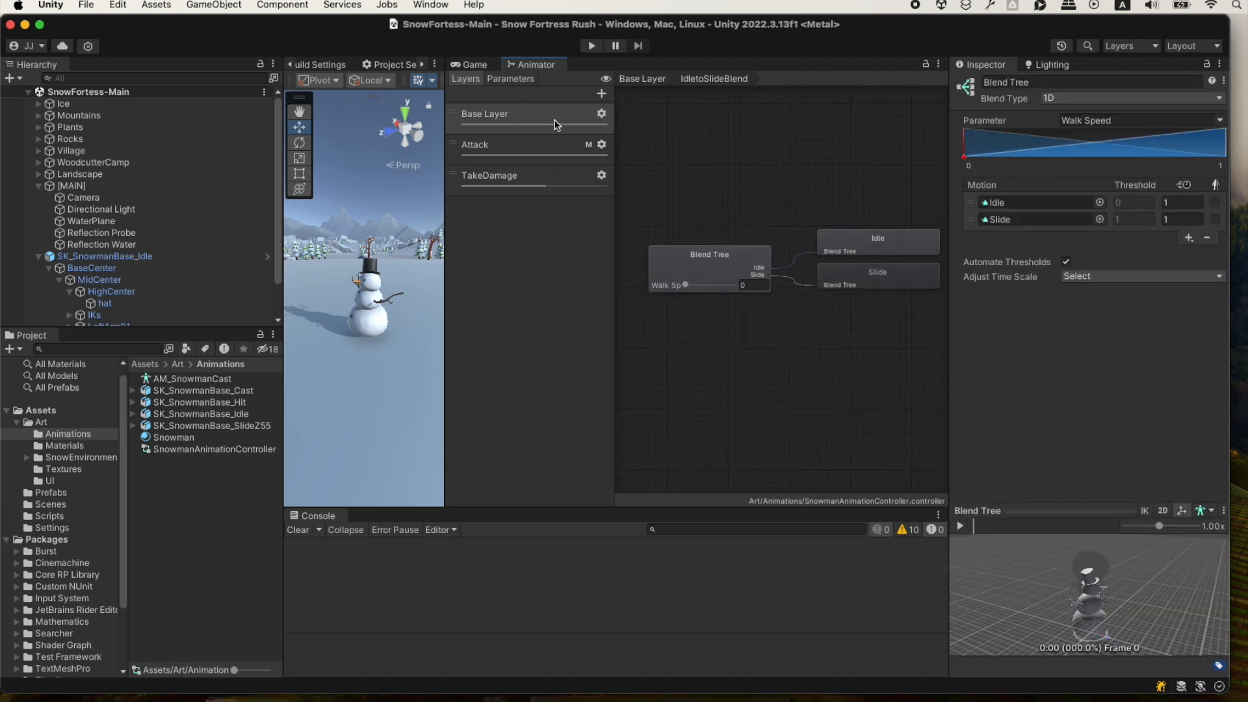
left_click(512, 78)
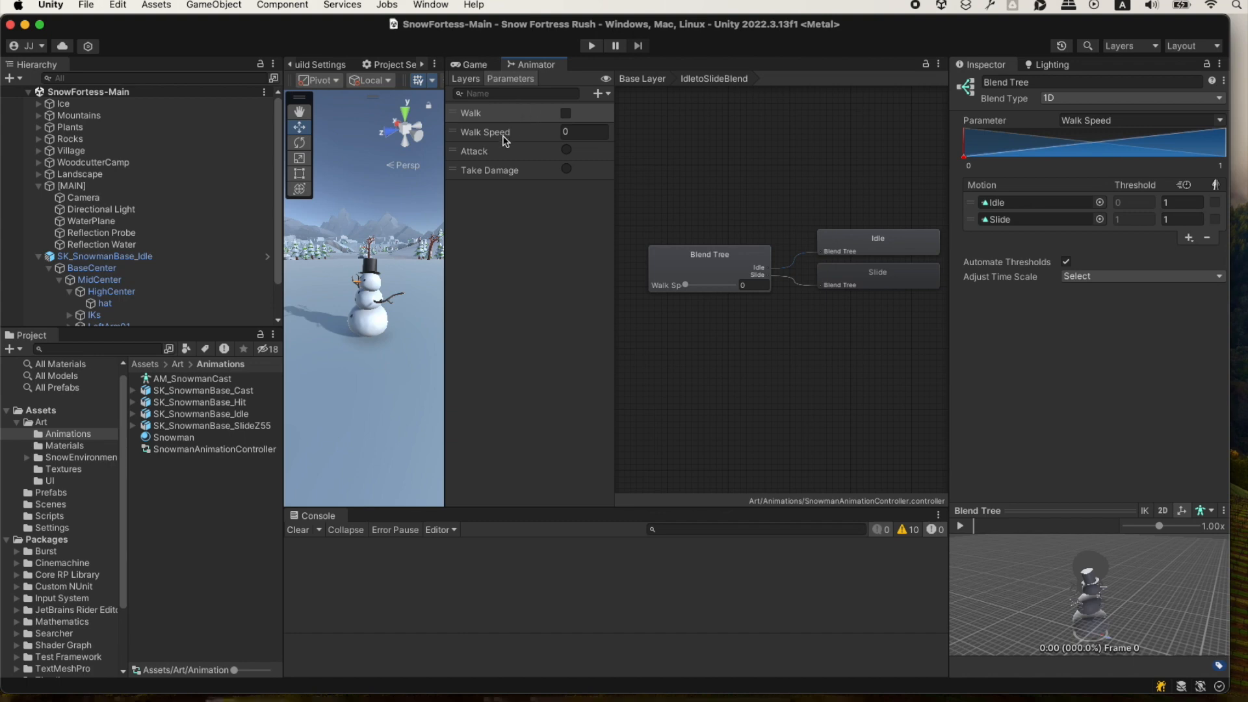
left_click_drag(446, 72, 919, 325)
Switch to the ChatGPT conversation and attach the four animator screenshots from the desktop to the message draft.
key("super+Tab")
key("super+Tab")
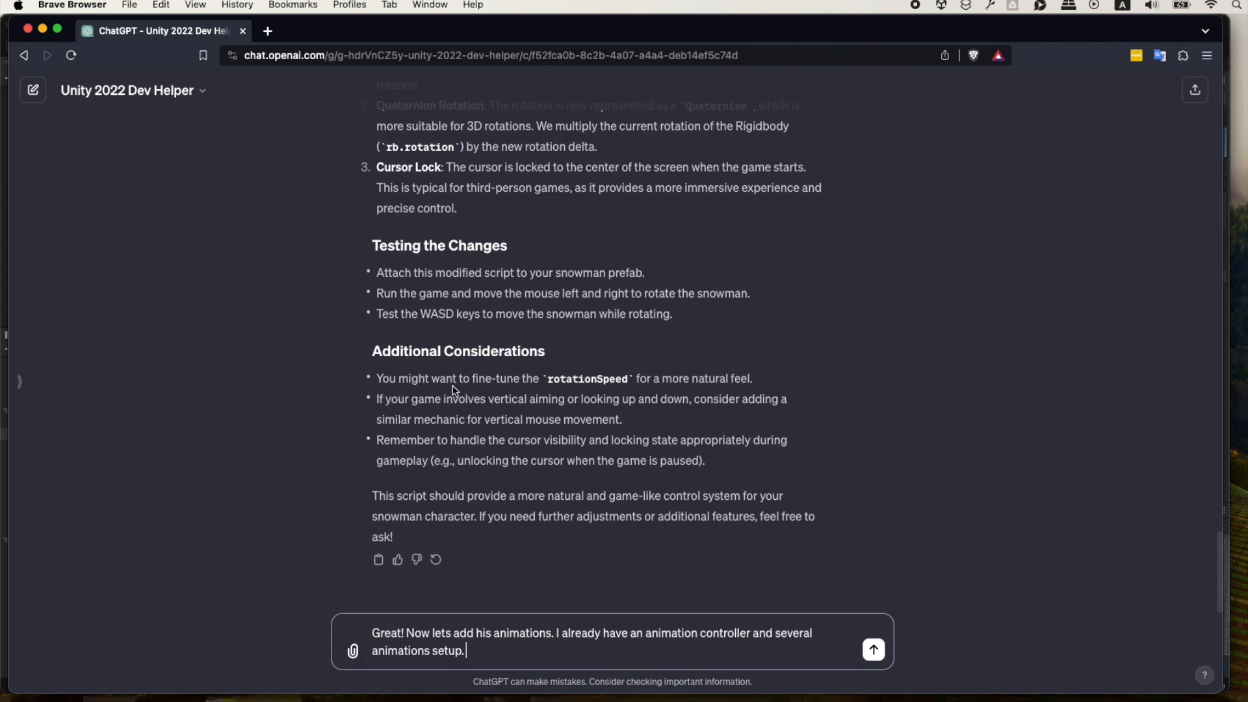
key("F11")
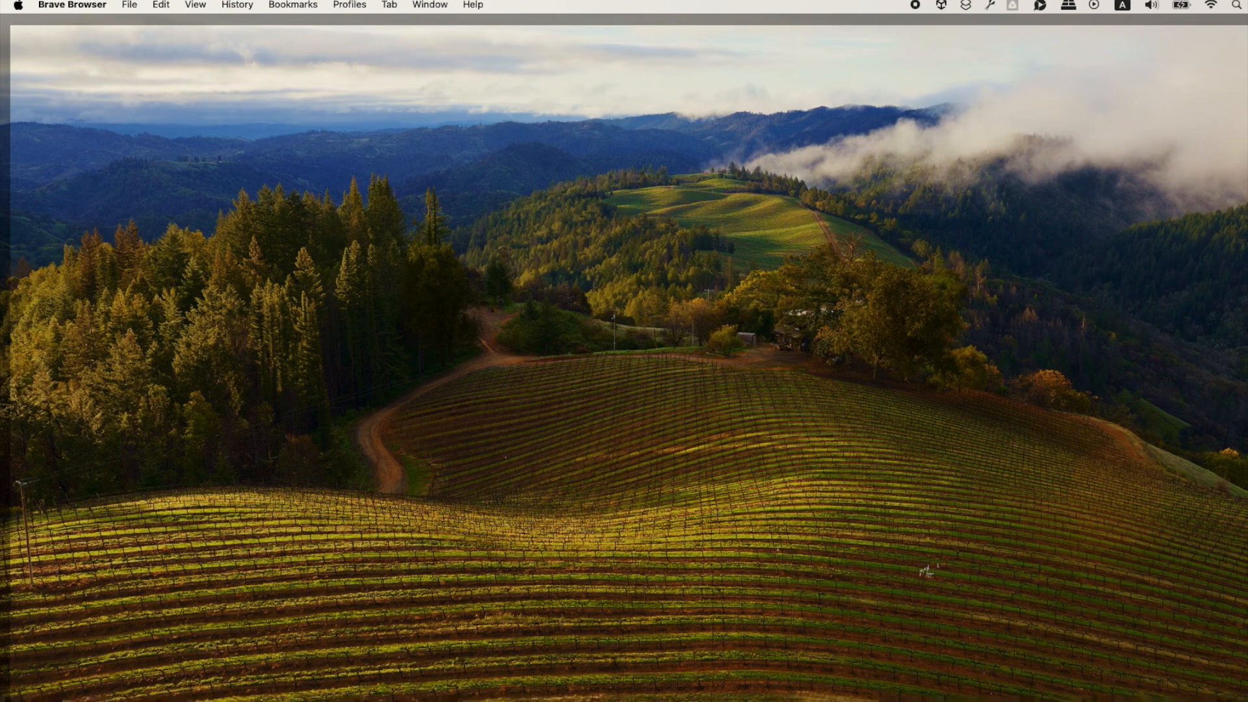
key("F11")
left_click_drag(1245, 195, 507, 638)
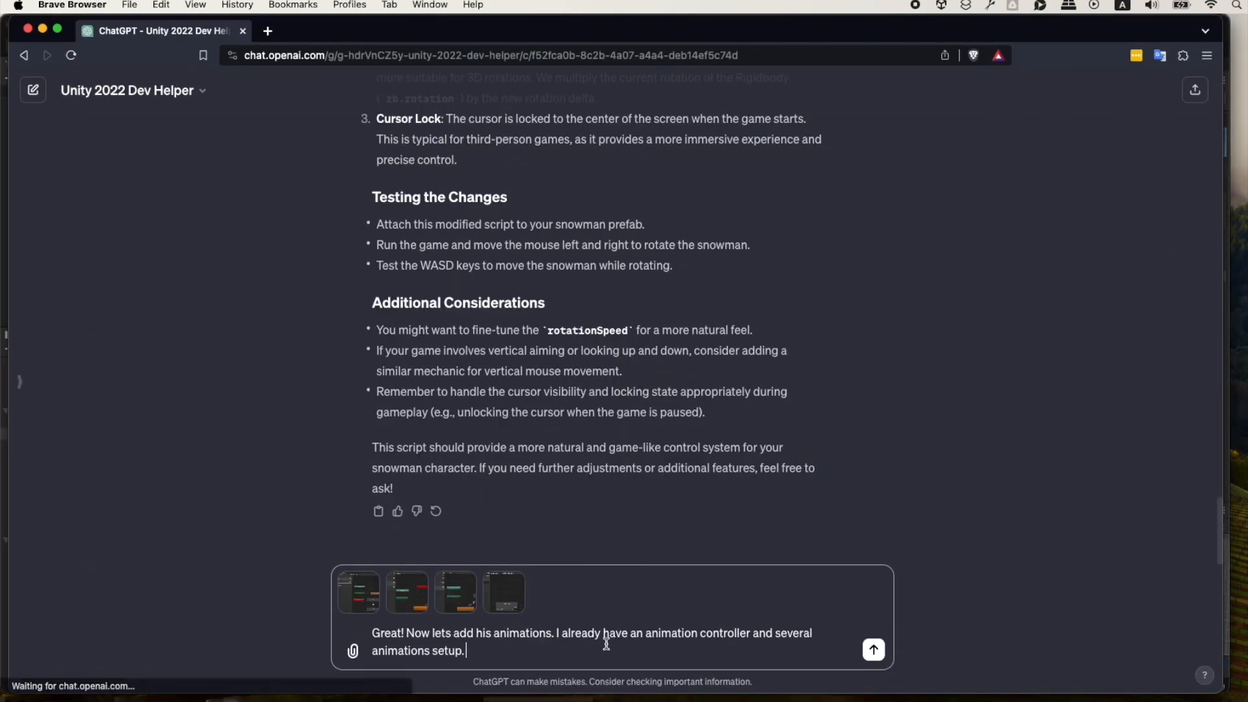
Add "I've attached screenshots of the current setup." to the message draft.
type("I've attached s")
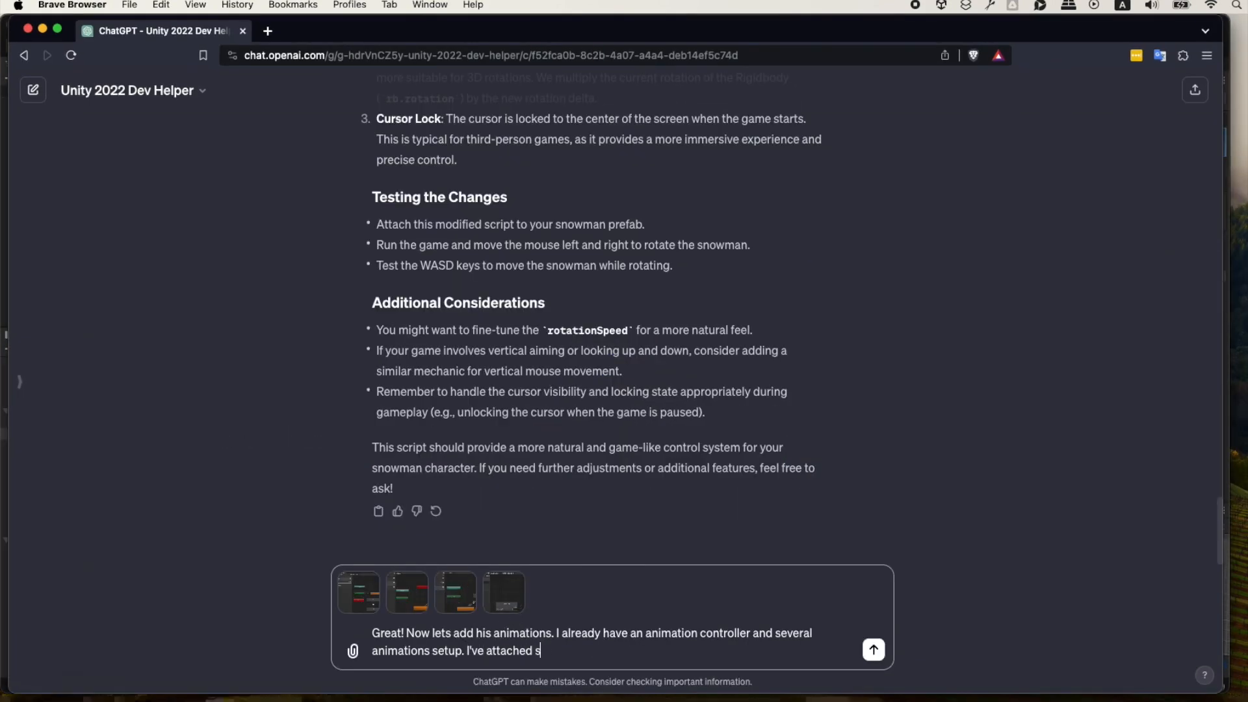
type("creenshots of the current setup")
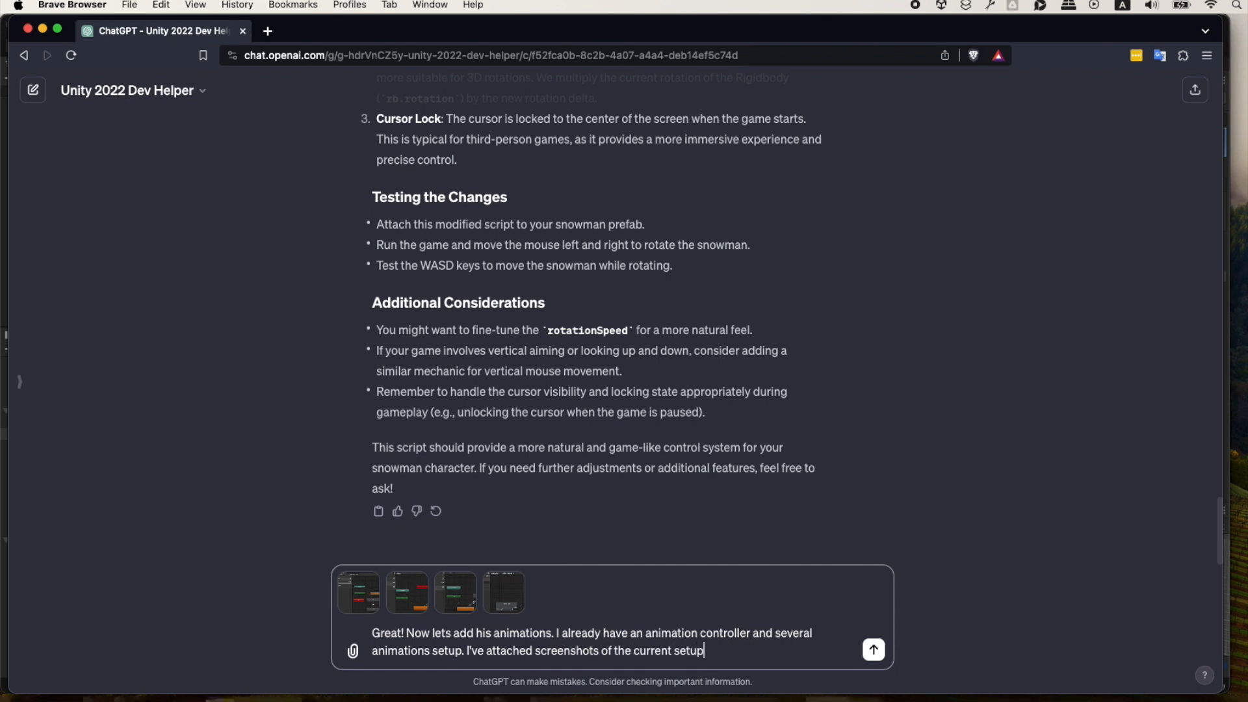
type(". Can you create a scrip")
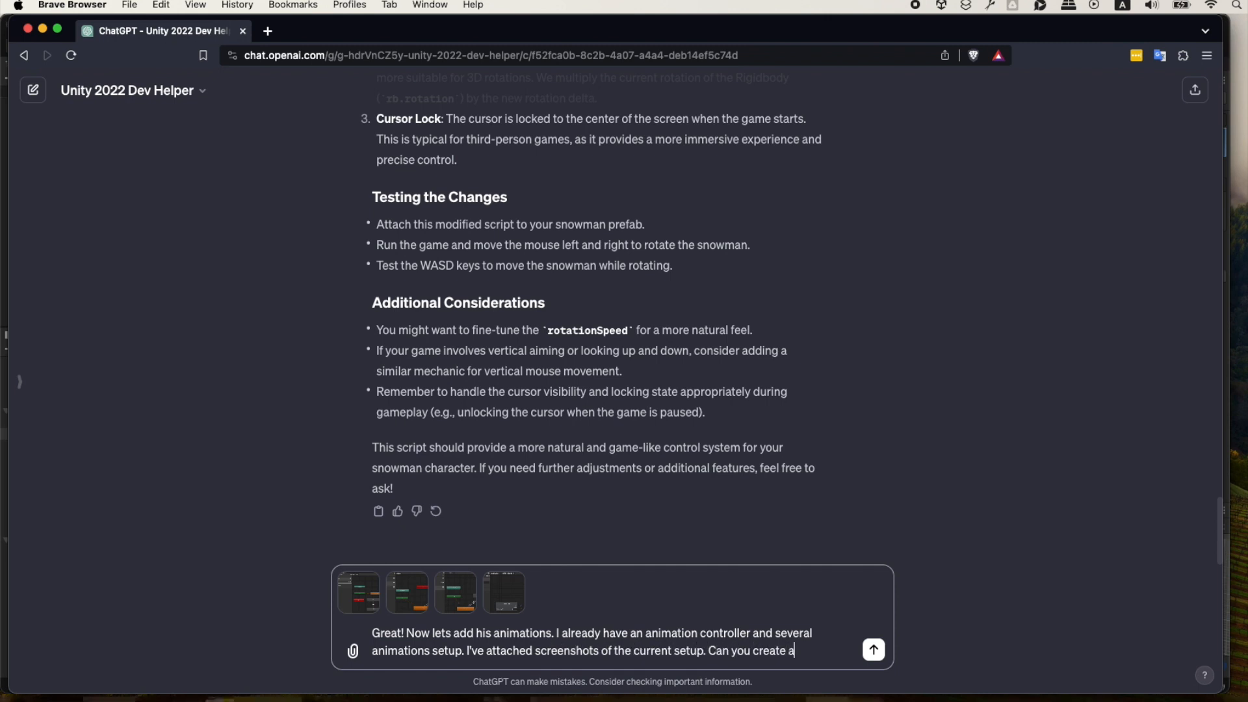
Finish with "Can you add the animations to the snowman controller for when the snowman is moving." and send the message.
key("BackSpace")
key("BackSpace")
key("BackSpace")
key("BackSpace")
key("BackSpace")
key("BackSpace")
key("BackSpace")
key("BackSpace")
type("add the animations to th")
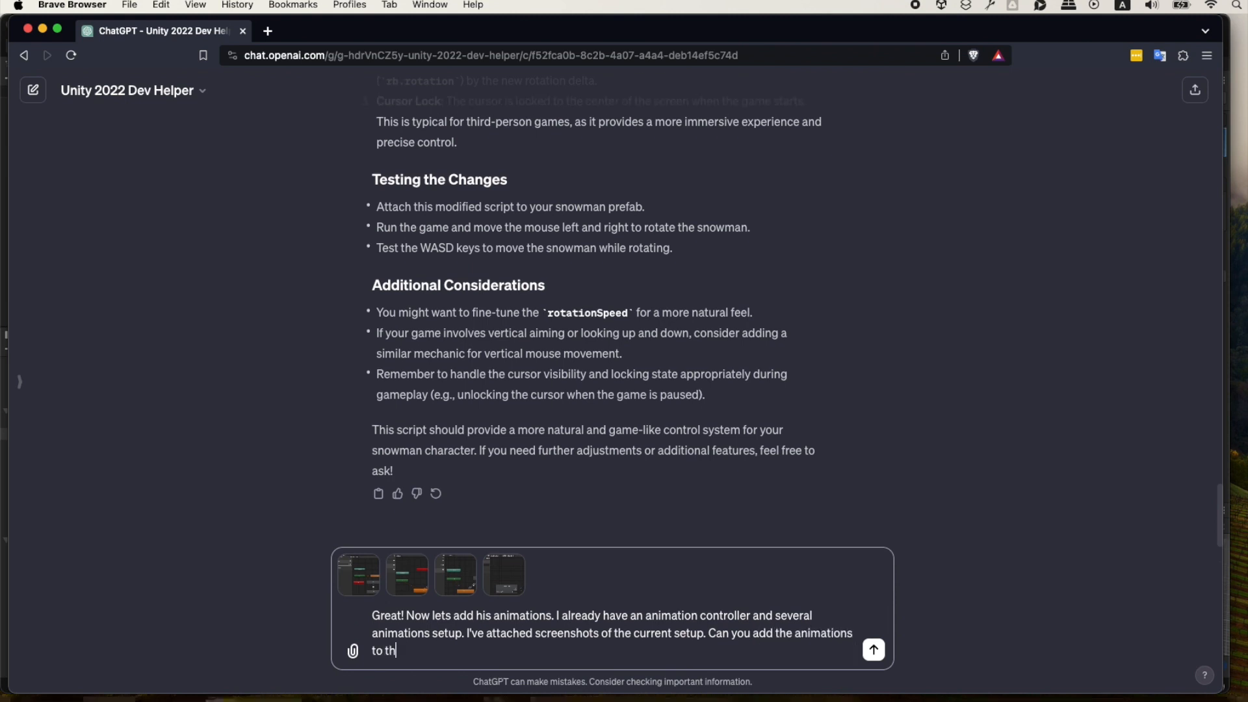
type("e snowman conrol")
type("ller ")
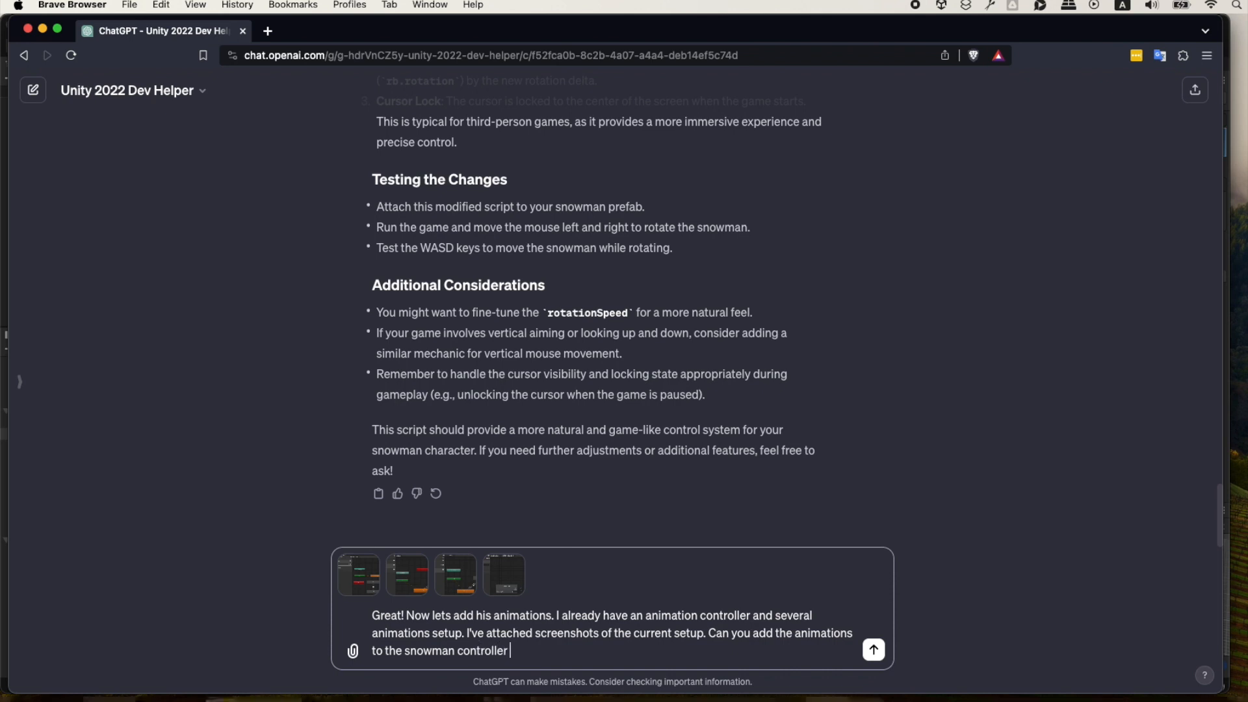
type("for when the snowman")
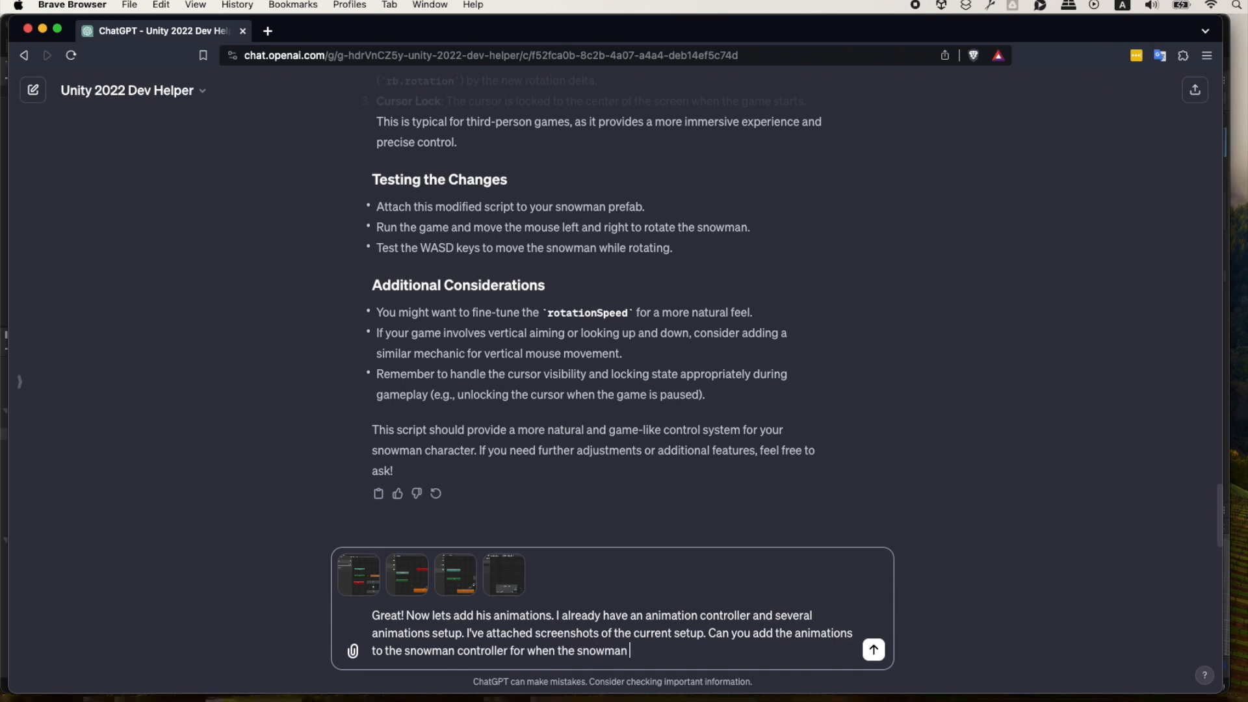
type(" is moving.")
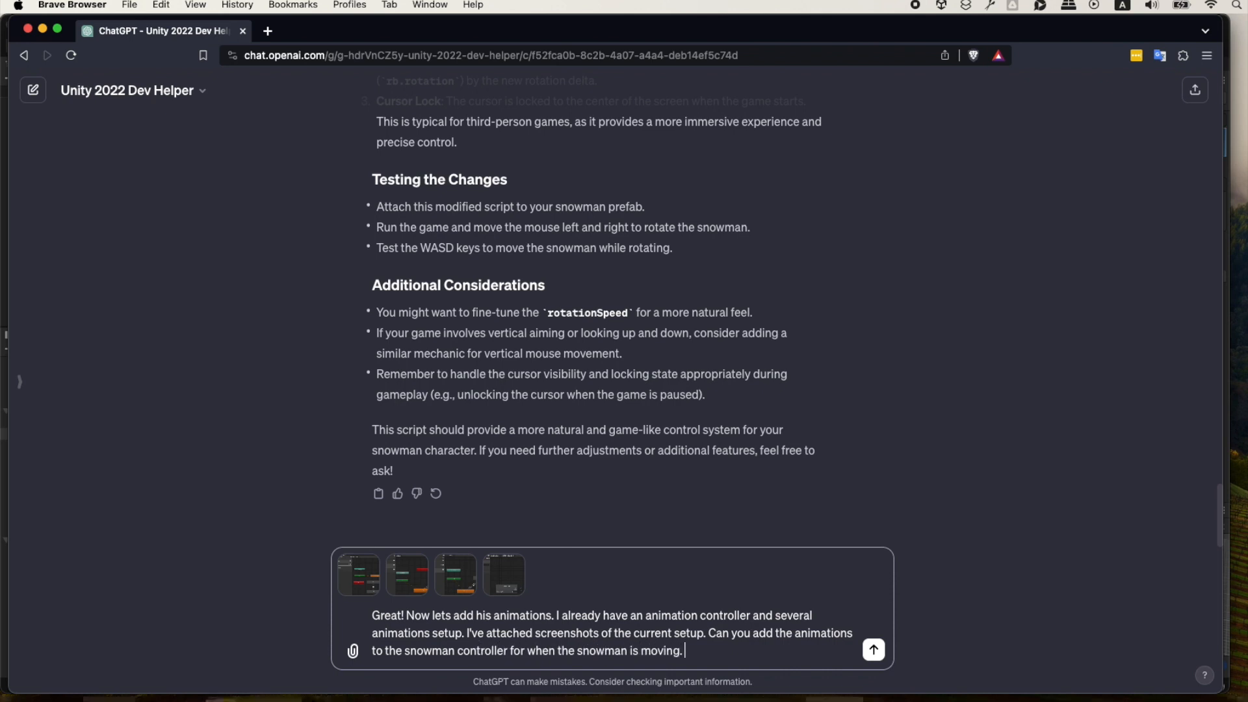
key("Return")
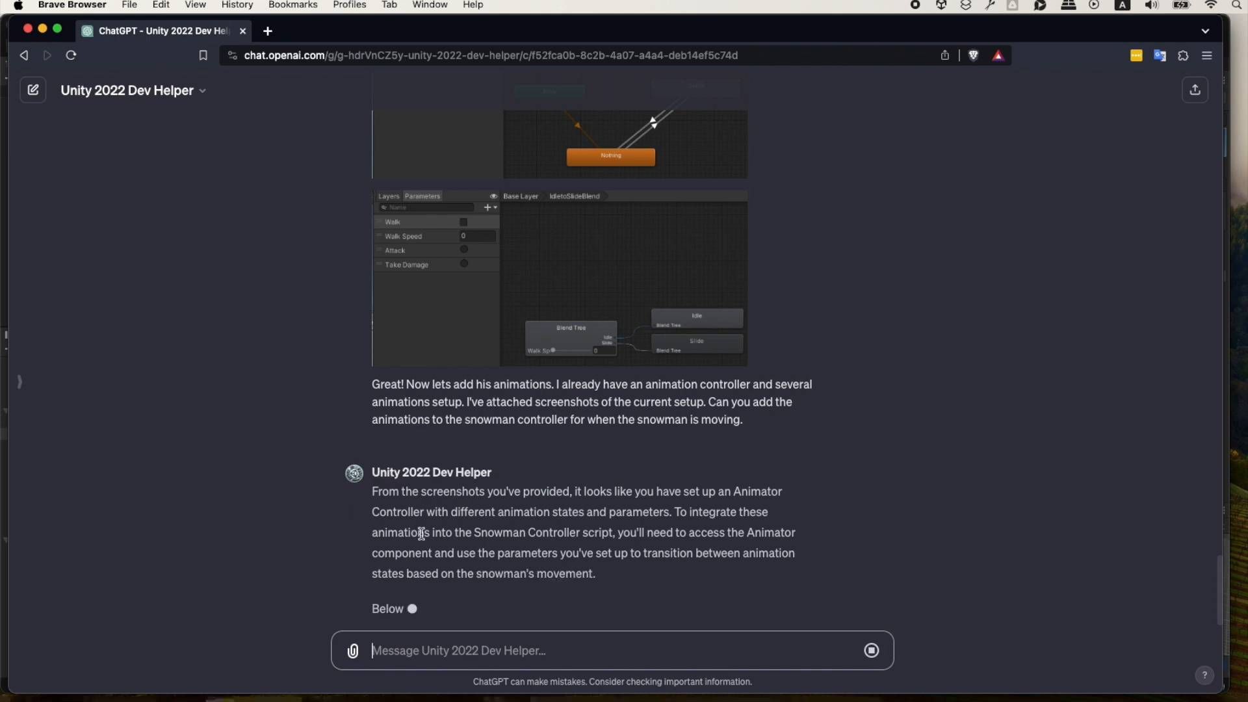
Review the sent screenshots and the revised SnowmanController script, examining its Animator setup and walk speed handling.
scroll(490, 277, "up", 8)
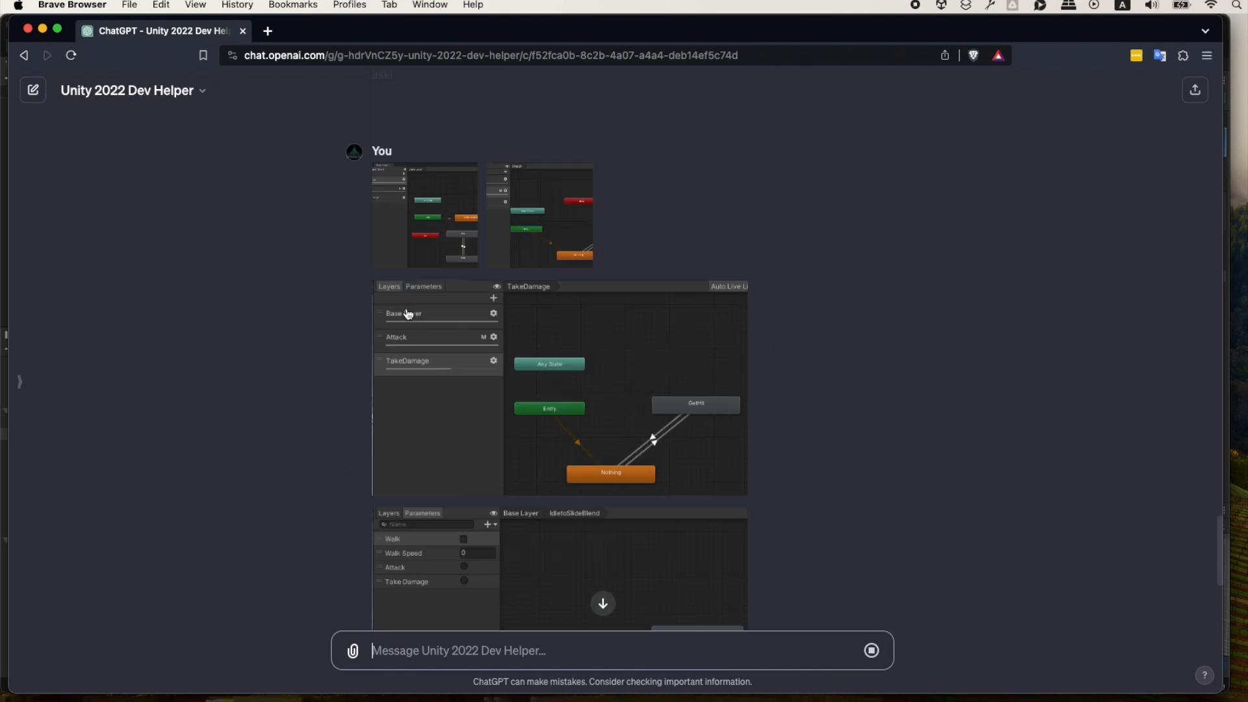
scroll(338, 507, "down", 4)
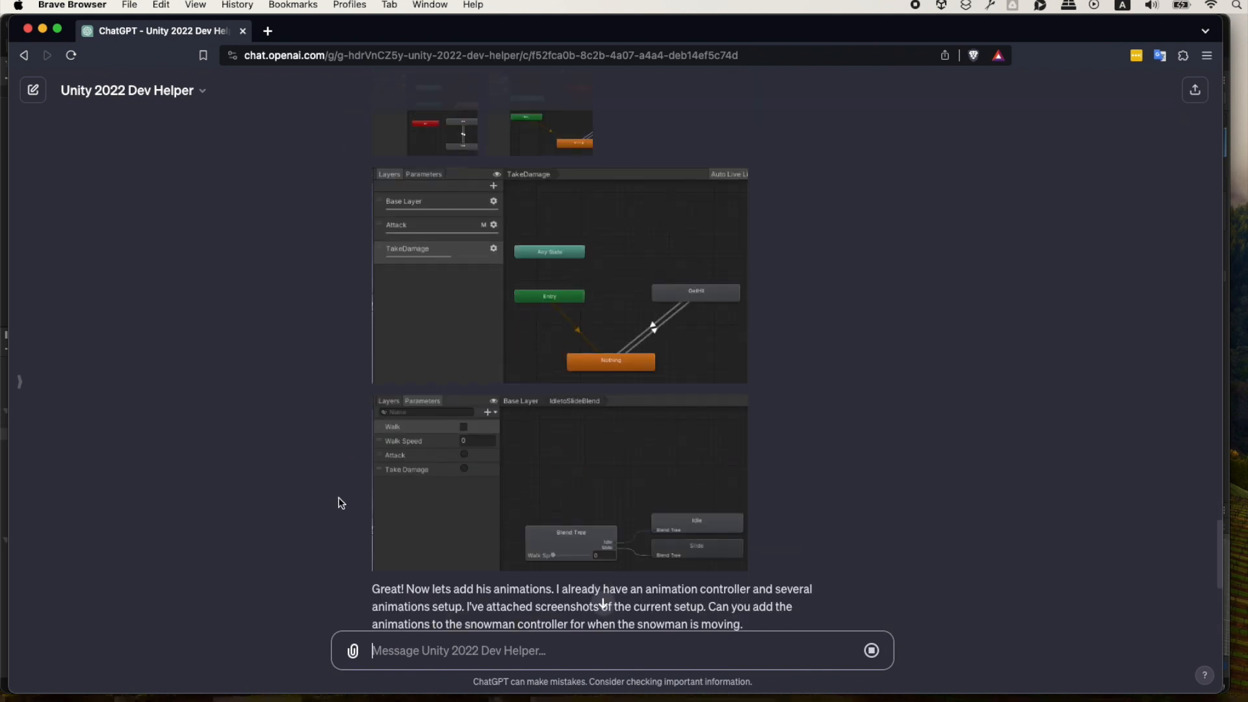
scroll(295, 379, "down", 4)
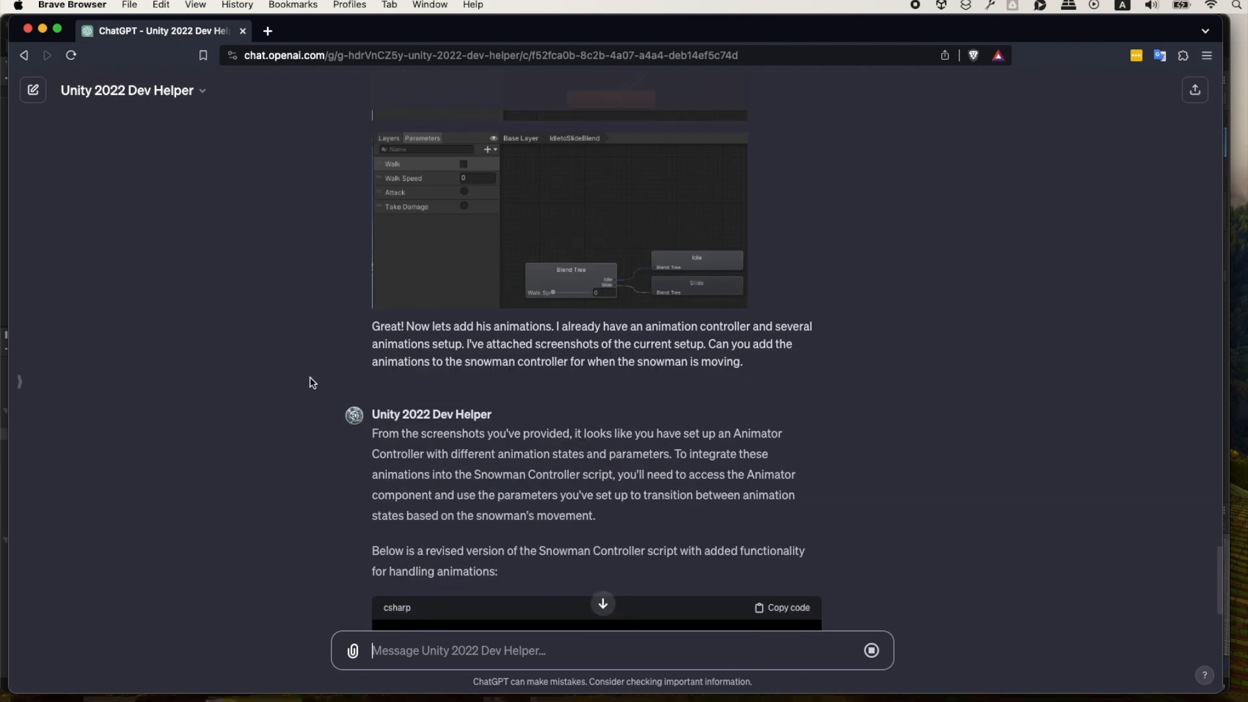
scroll(273, 458, "down", 3)
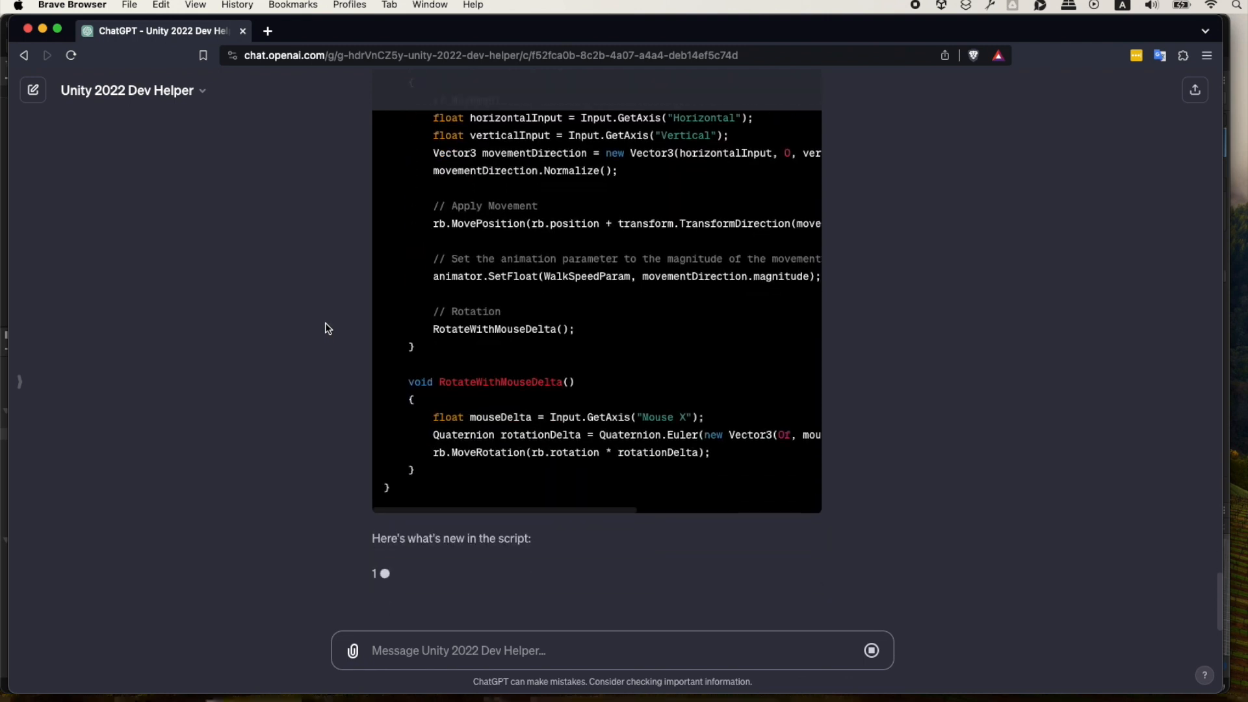
scroll(341, 329, "up", 5)
scroll(342, 329, "up", 4)
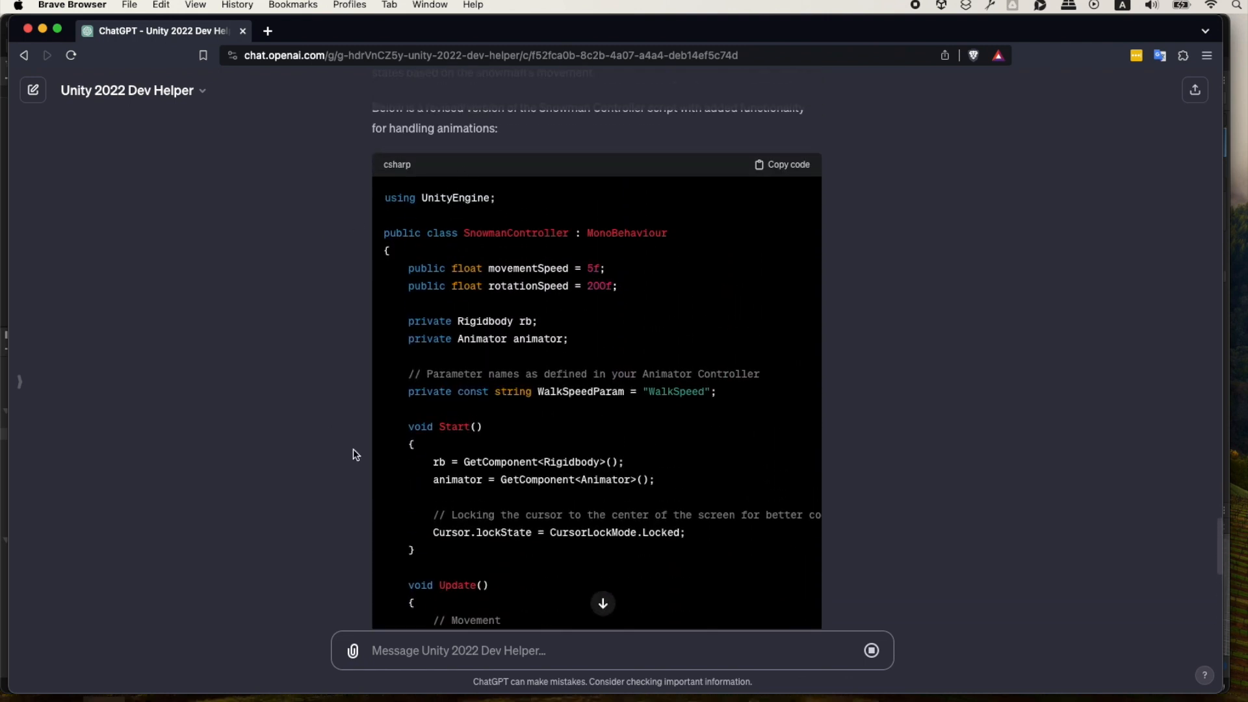
scroll(463, 309, "up", 1)
scroll(599, 517, "down", 5)
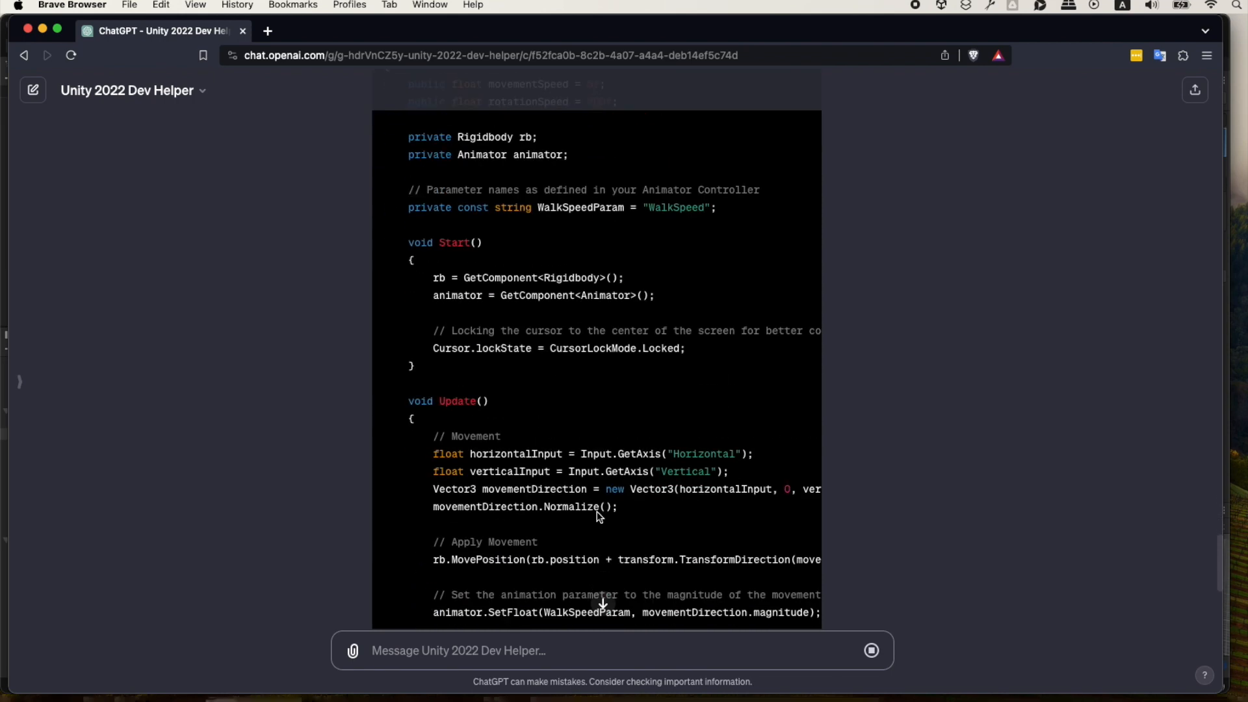
scroll(599, 517, "down", 3)
scroll(585, 435, "down", 3)
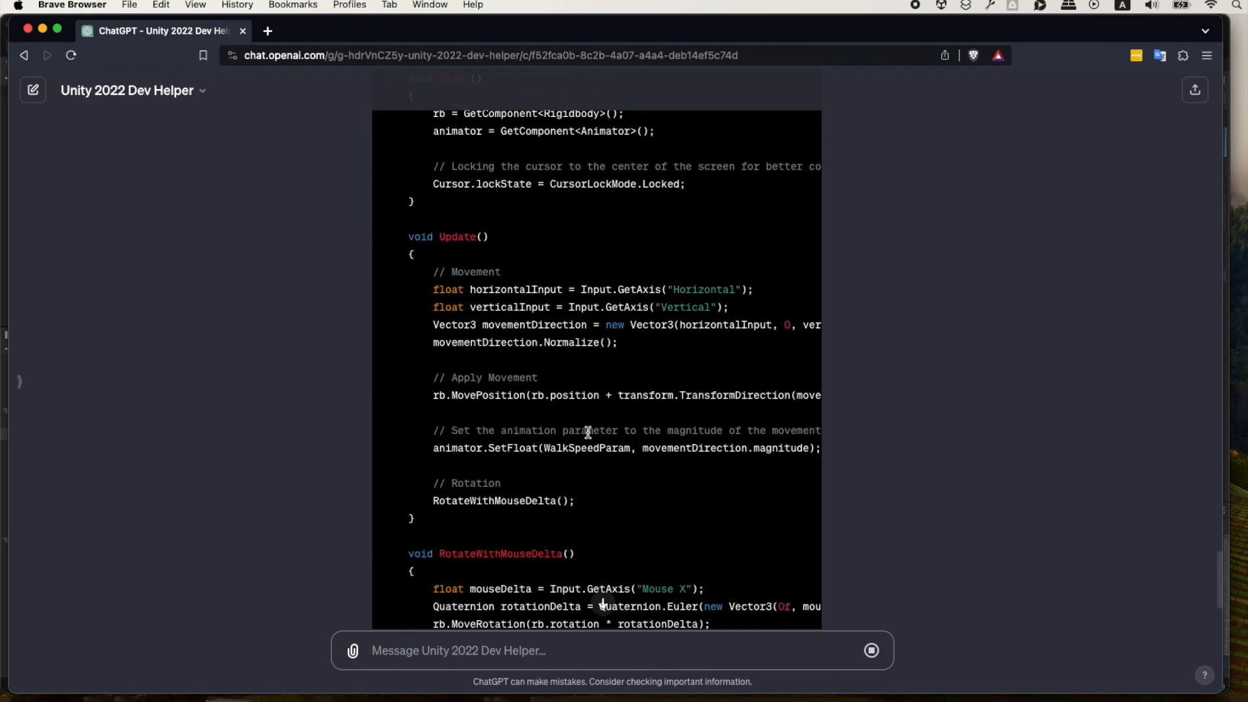
Copy the revised SnowmanController code and replace the entire contents of SnowmanController.cs in Visual Studio Code with it.
scroll(587, 442, "up", 12)
scroll(710, 405, "up", 1)
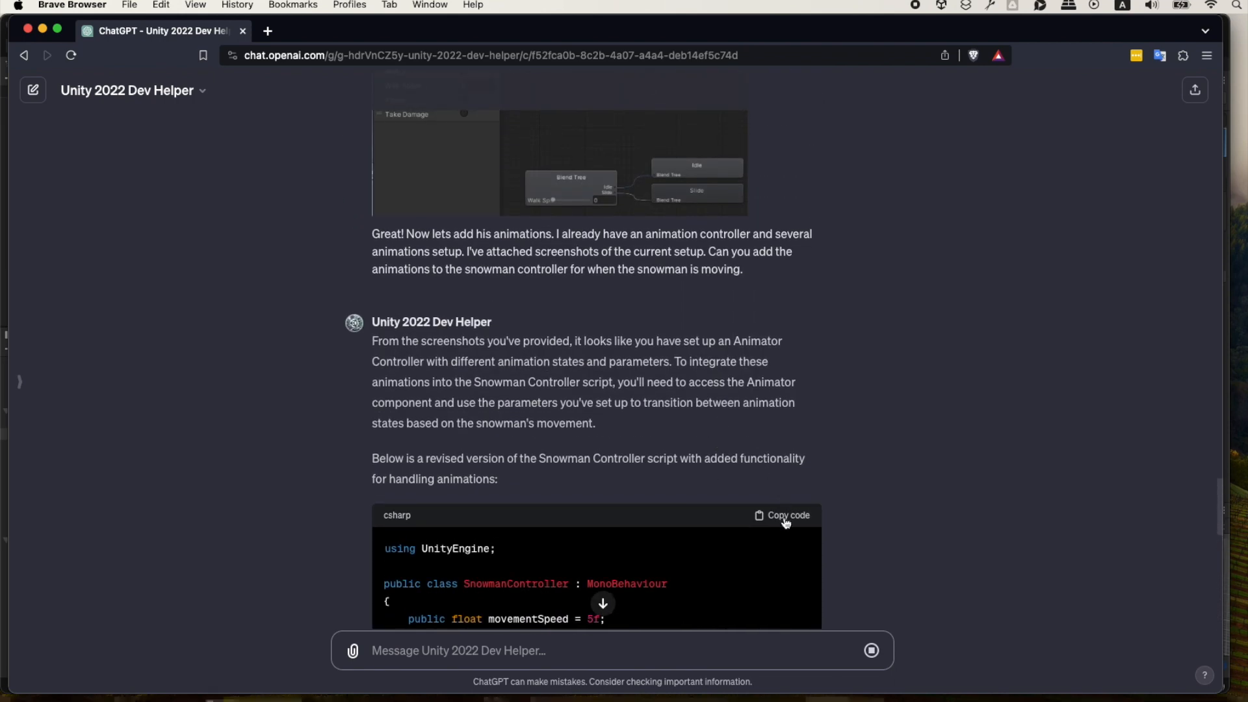
scroll(325, 475, "down", 15)
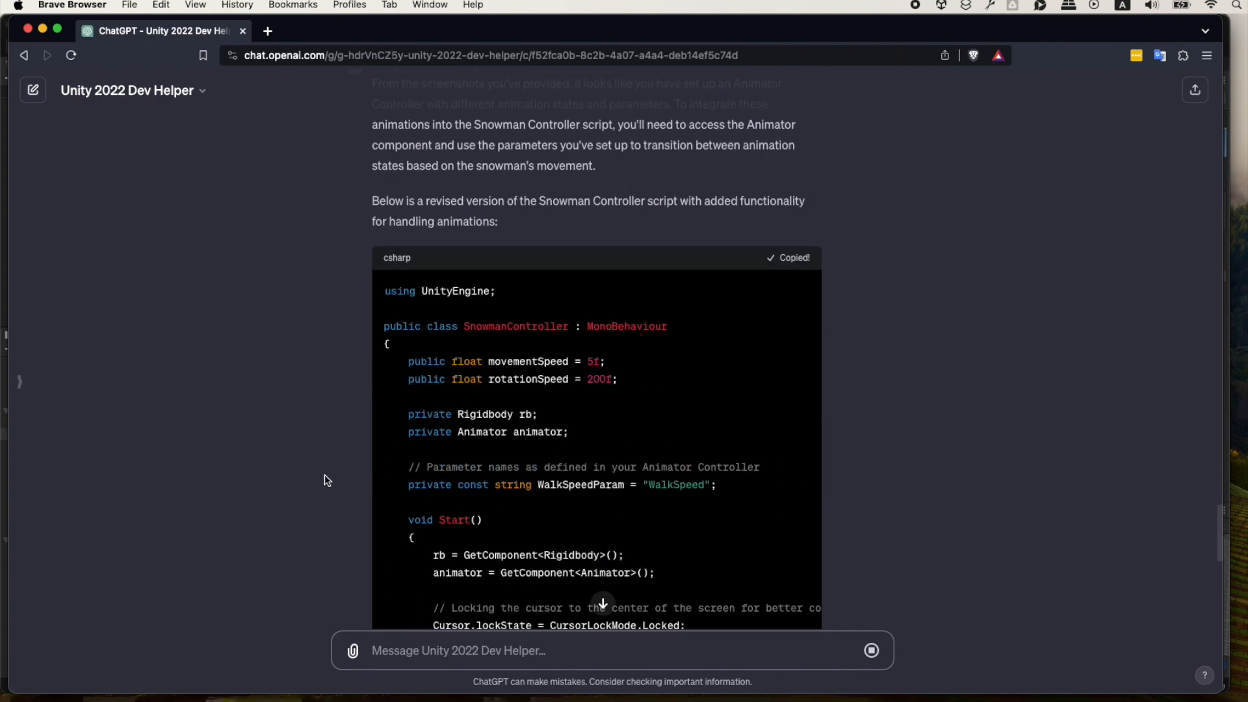
scroll(335, 464, "down", 4)
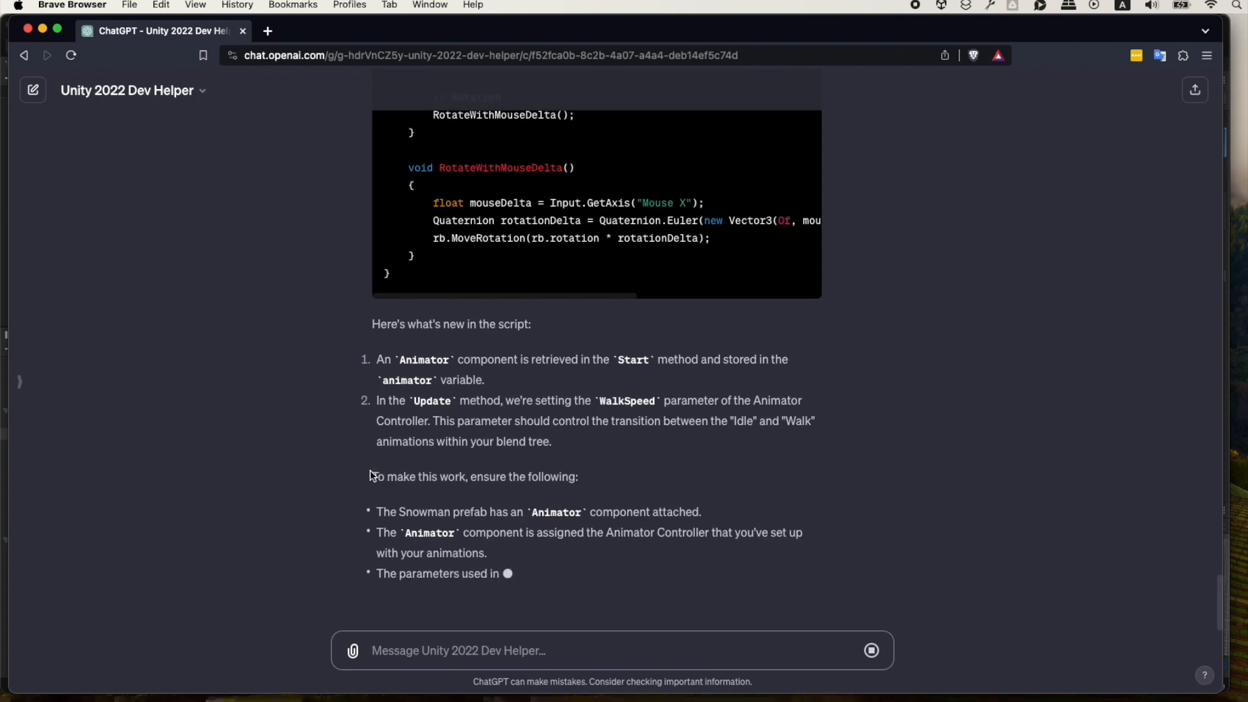
key("super+Tab")
key("super+Tab")
key("super+Tab")
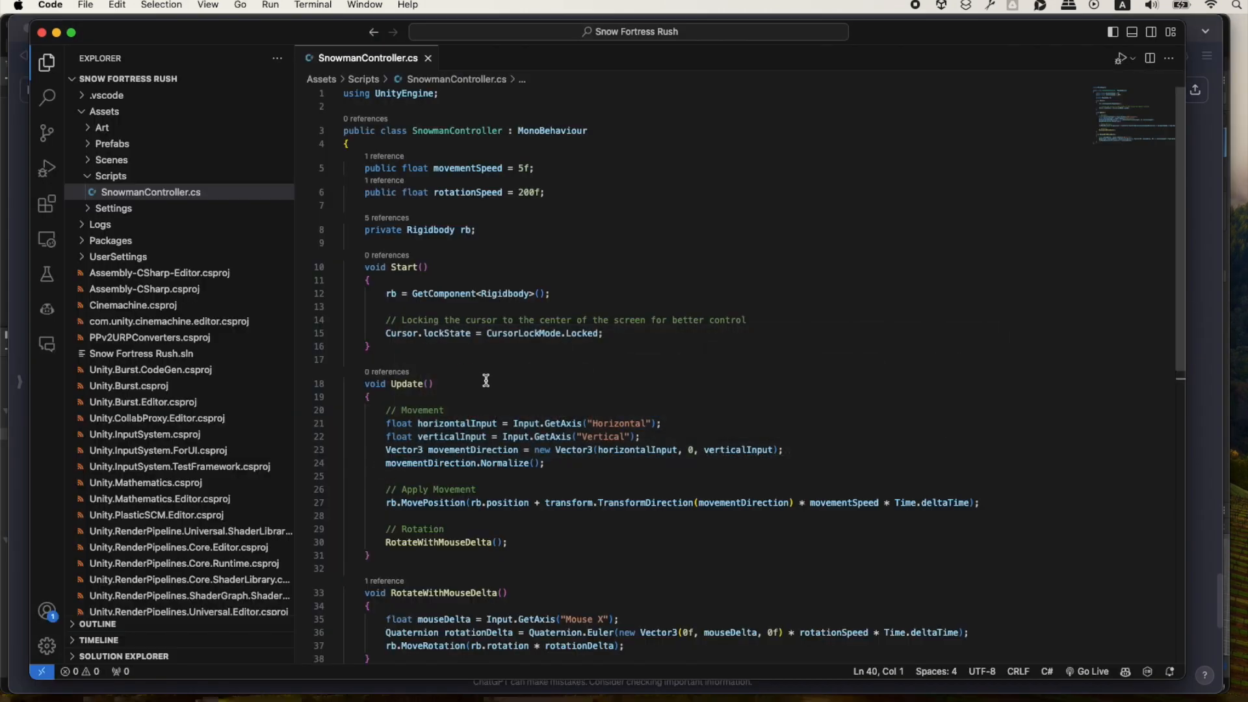
left_click(488, 372)
key("super+a")
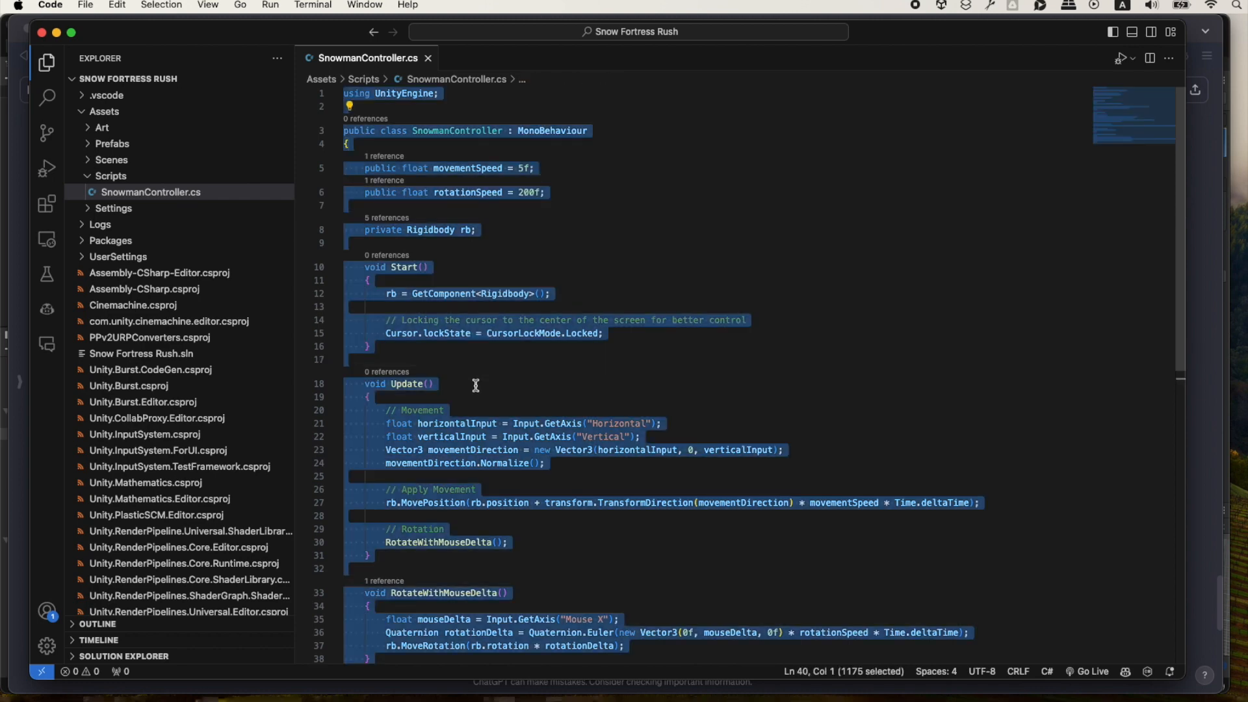
key("super+v")
scroll(455, 403, "up", 10)
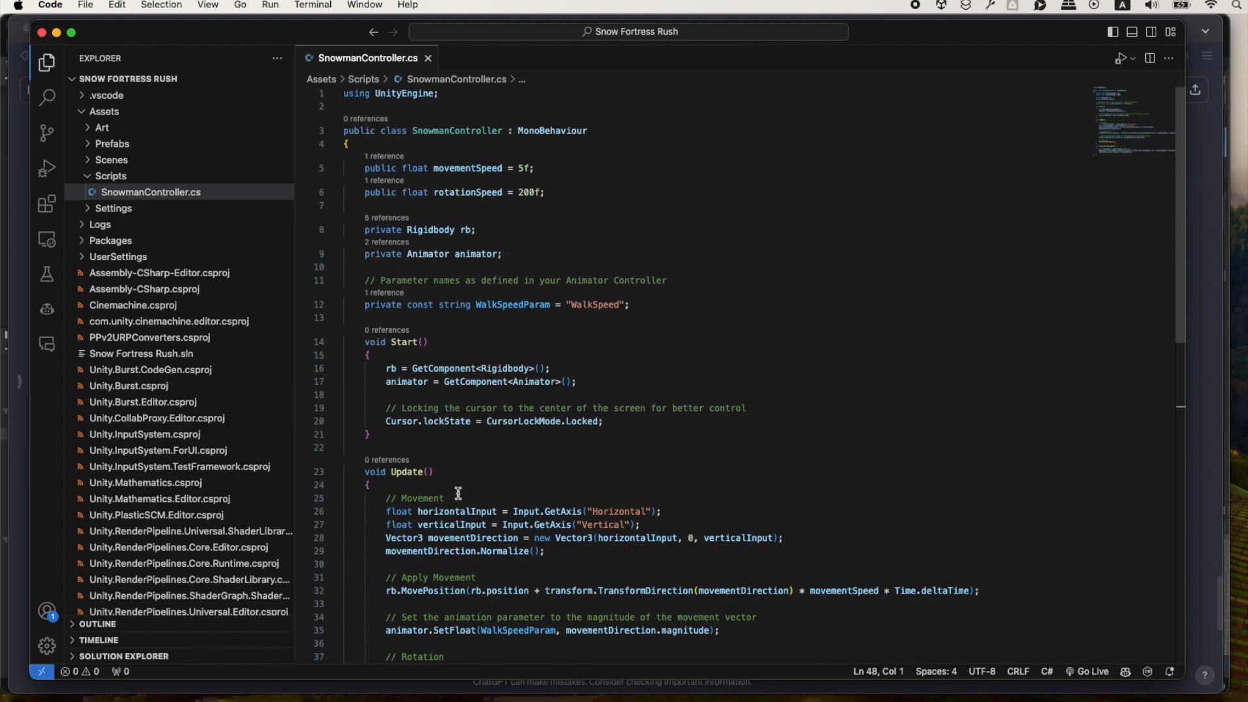
scroll(459, 496, "down", 3)
scroll(464, 495, "down", 5)
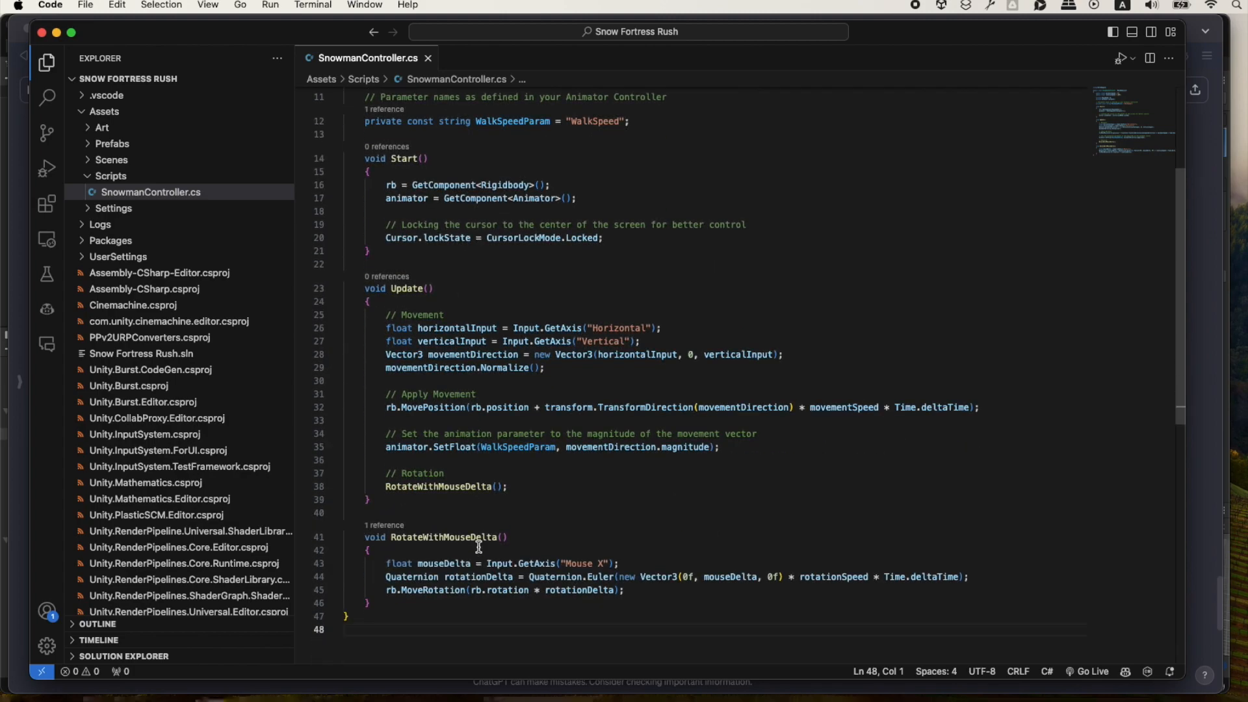
Read ChatGPT's Animator setup requirements and compare the walk speed parameter name in Unity's Animator with the one in SnowmanController.cs.
key("super+Tab")
left_click_drag(544, 458, 370, 334)
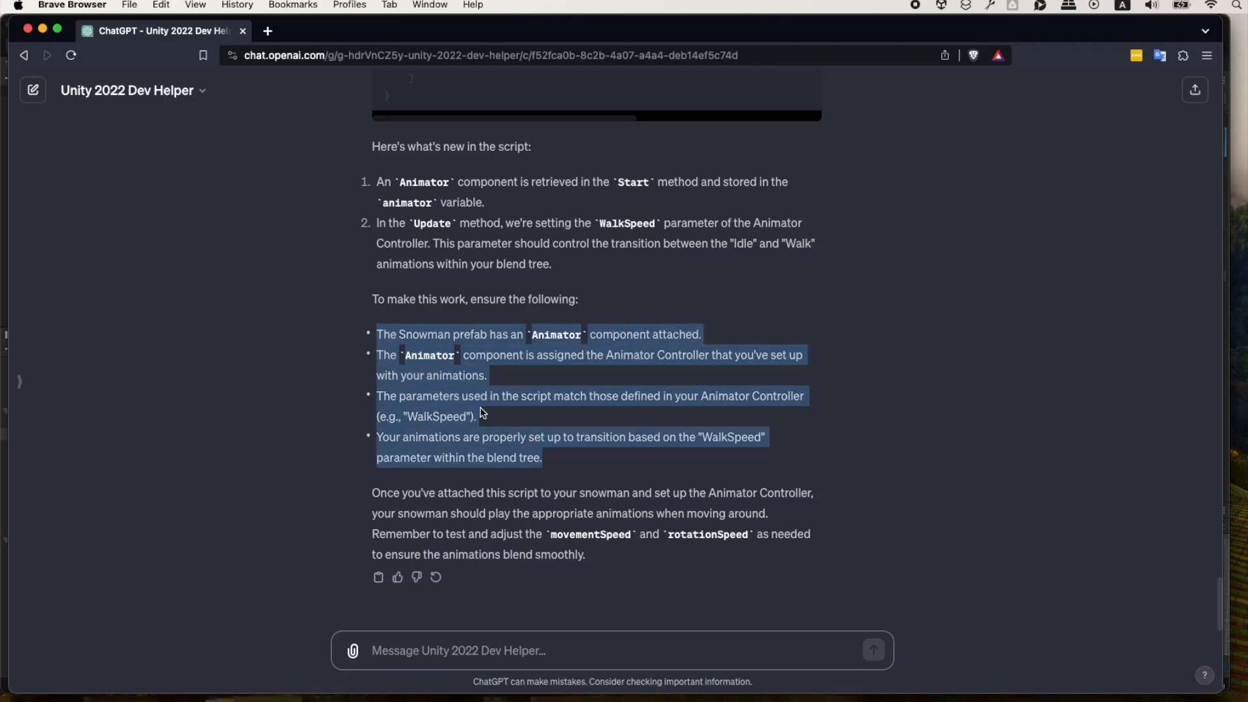
left_click(343, 416)
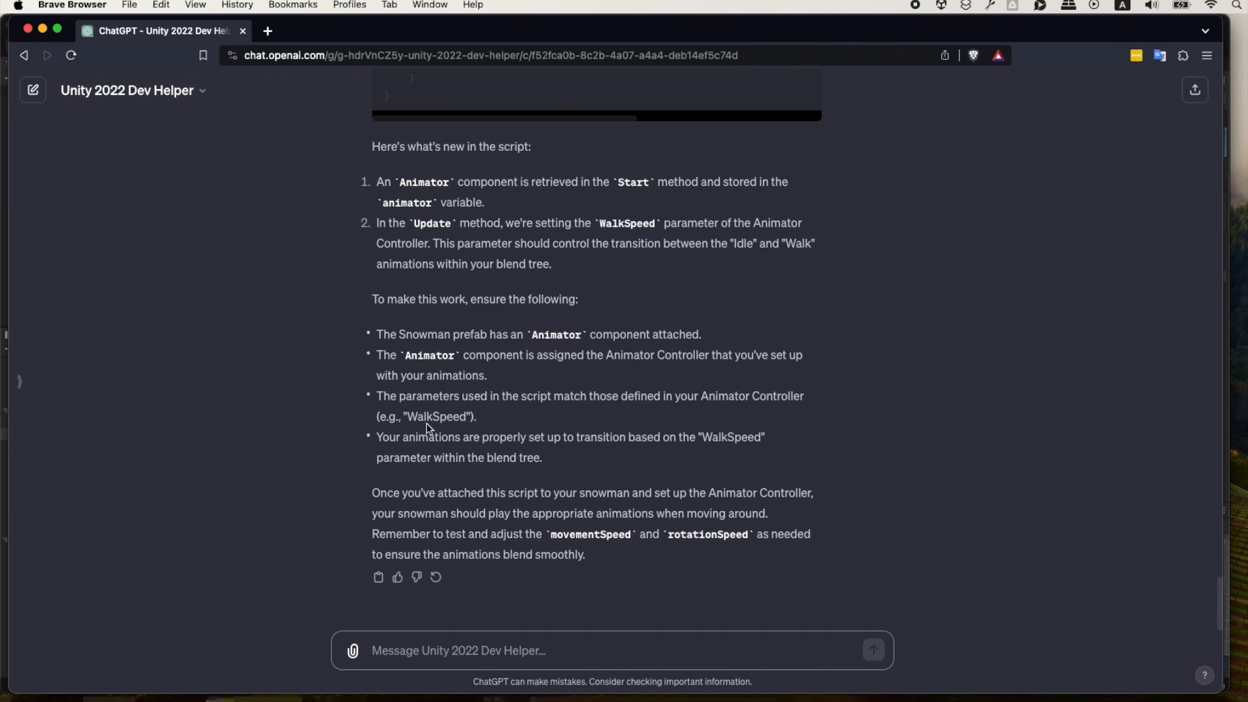
key("super+Tab")
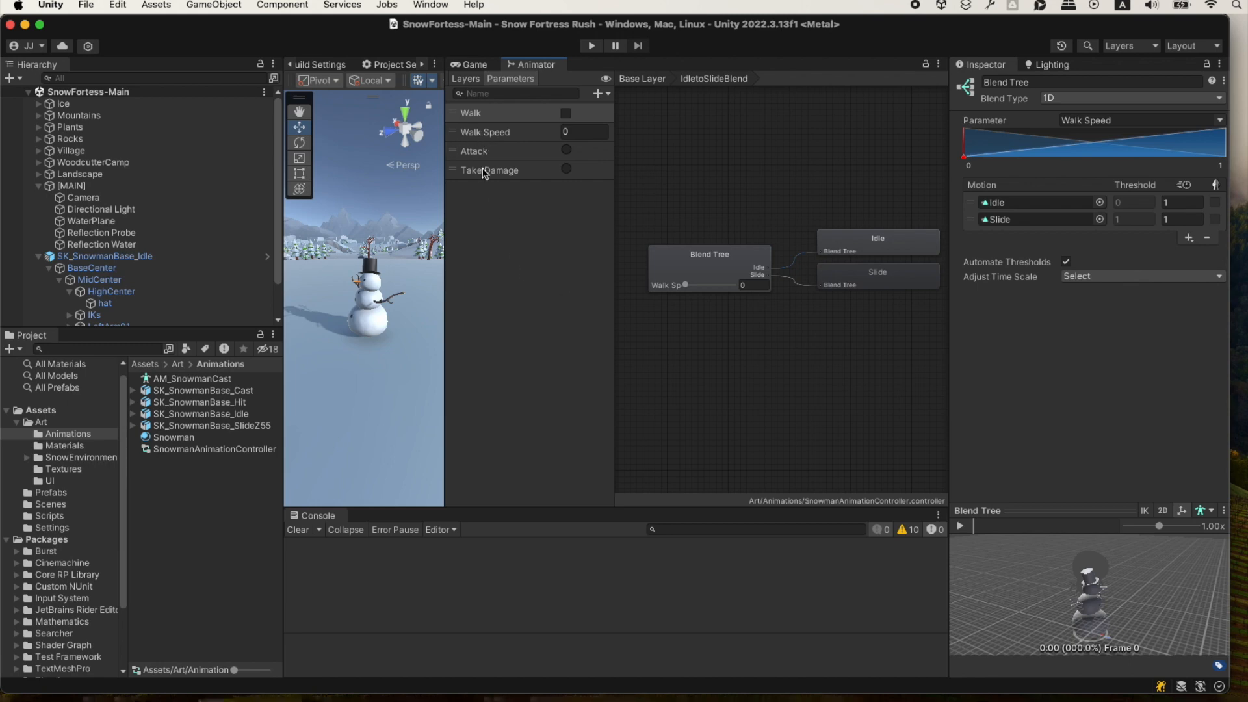
key("super+Tab")
key("super+Tab")
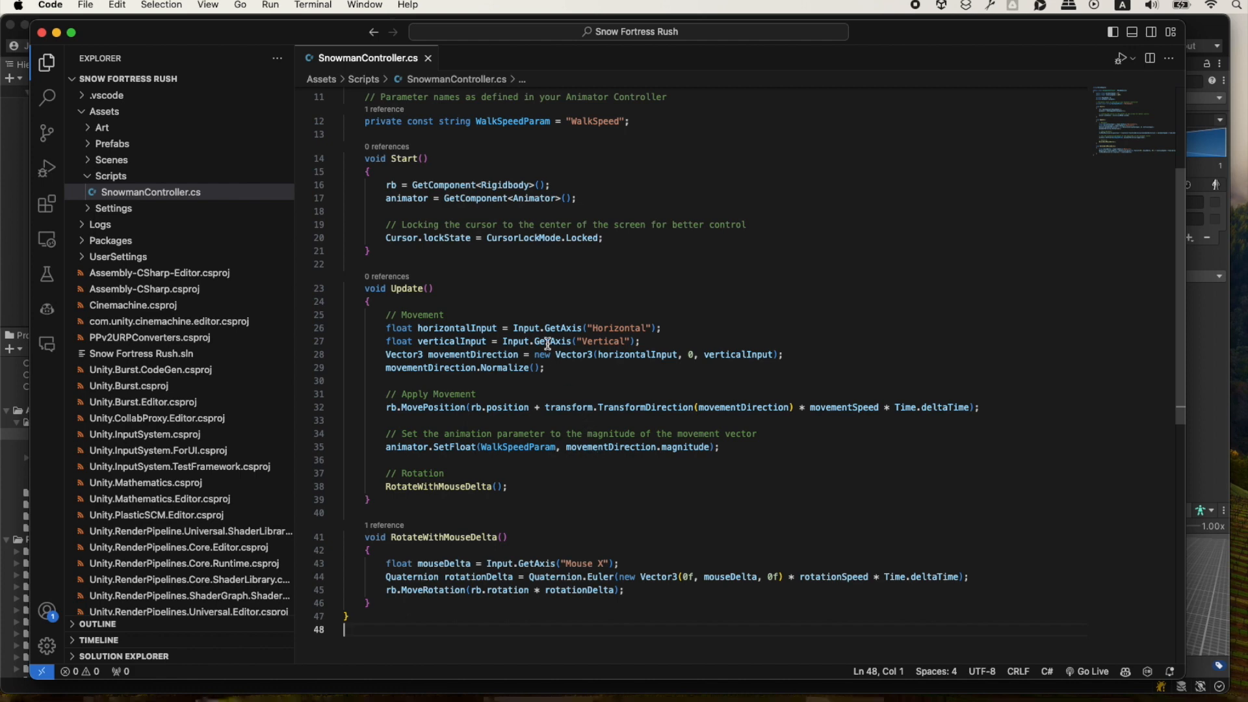
scroll(579, 416, "up", 2)
Switch to Unity, assign SnowmanAnimationController as the Animator's controller in the SK_SnowmanBase_Idle prefab, save it and return to the scene.
key("super+Tab")
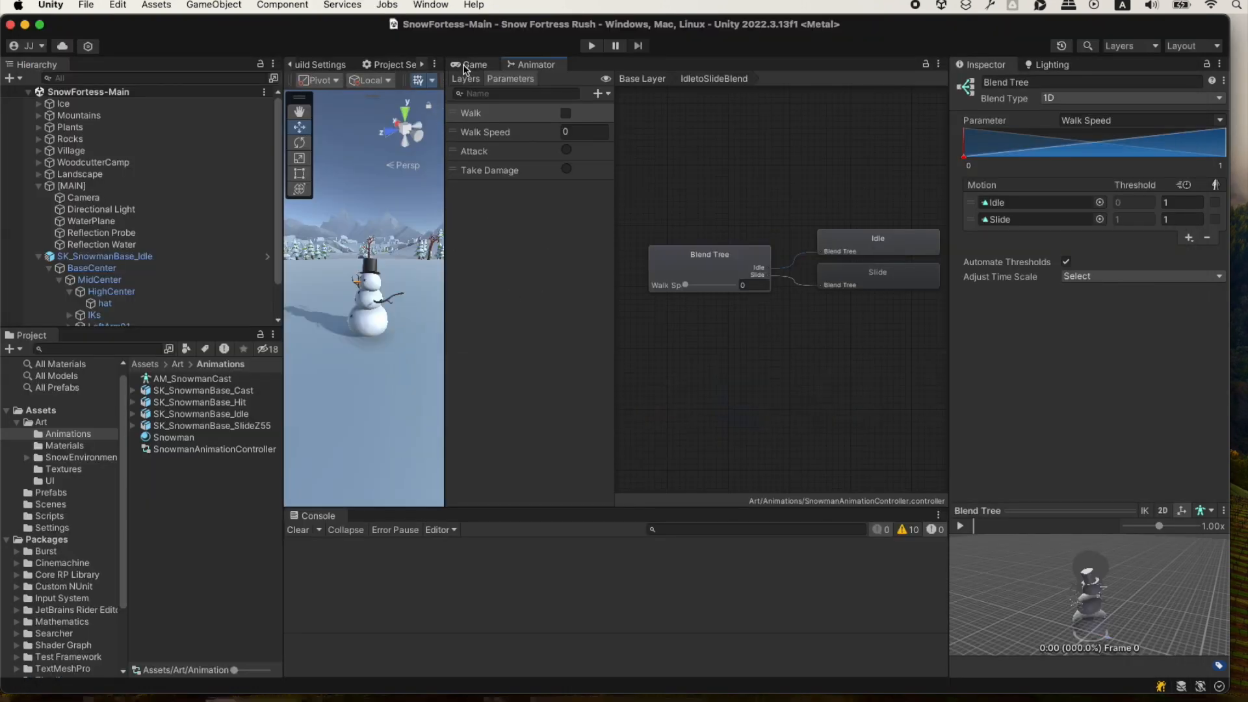
left_click(148, 256)
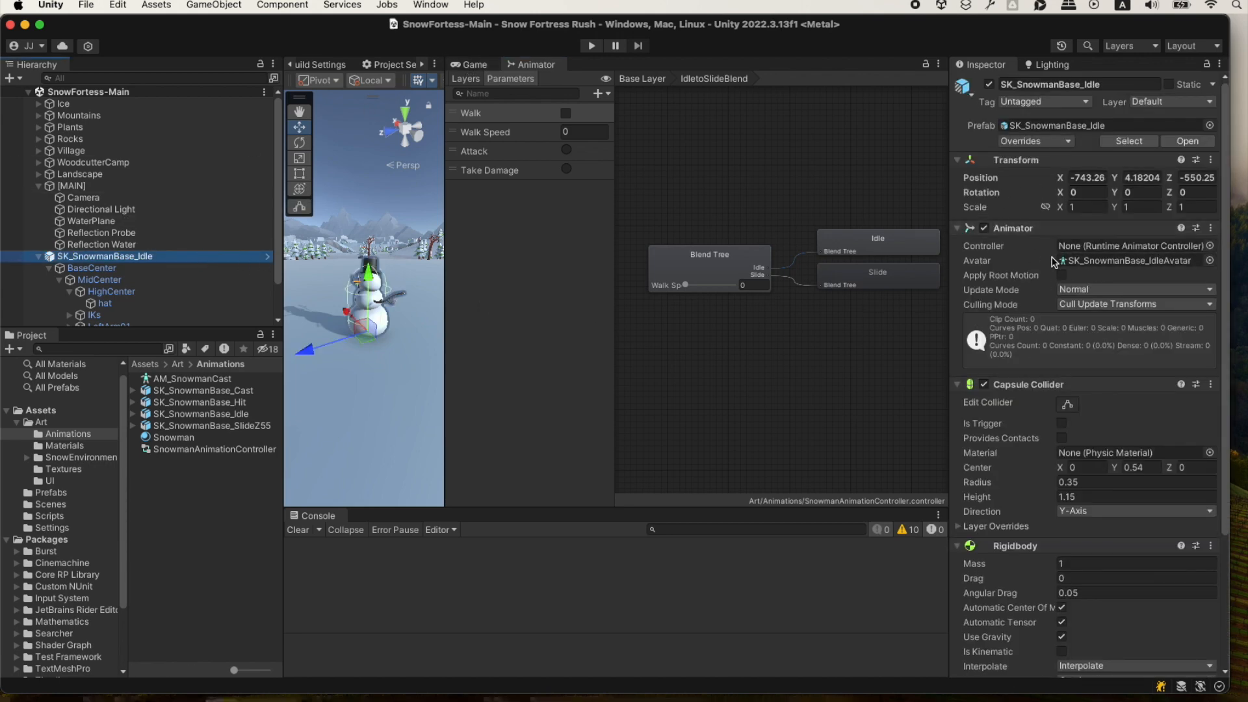
left_click(268, 256)
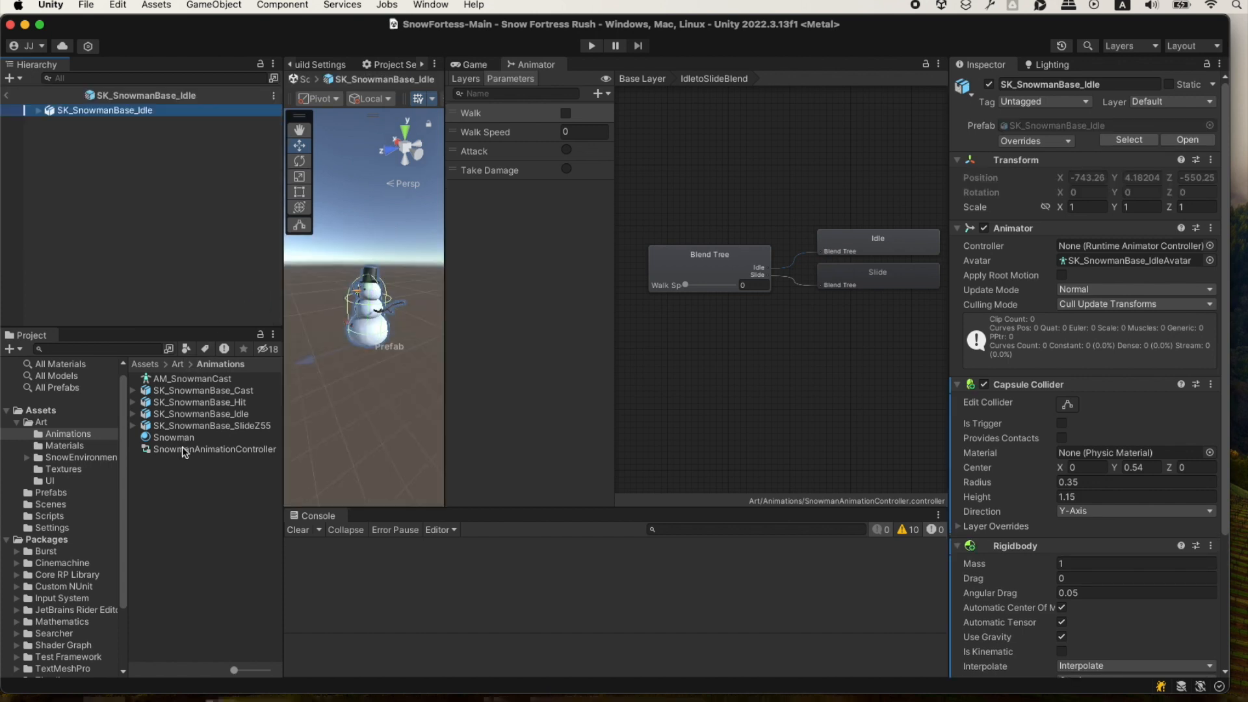
left_click_drag(182, 447, 1117, 252)
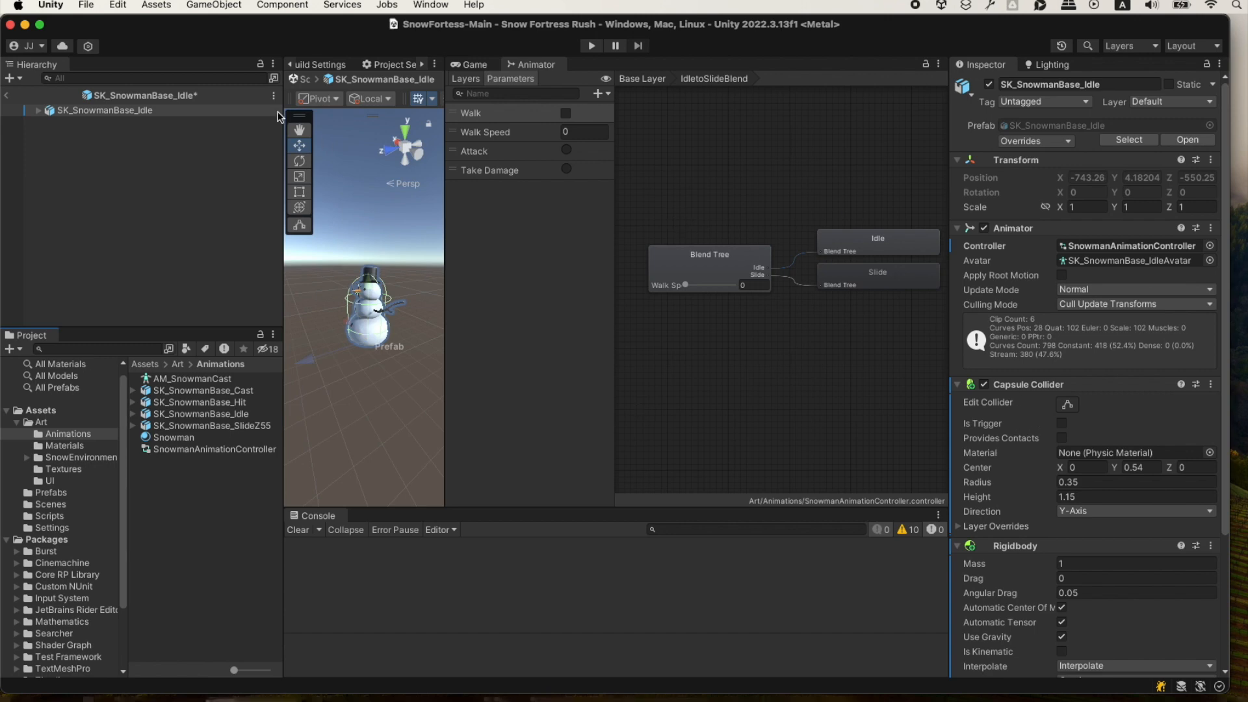
key("super+s")
left_click(7, 96)
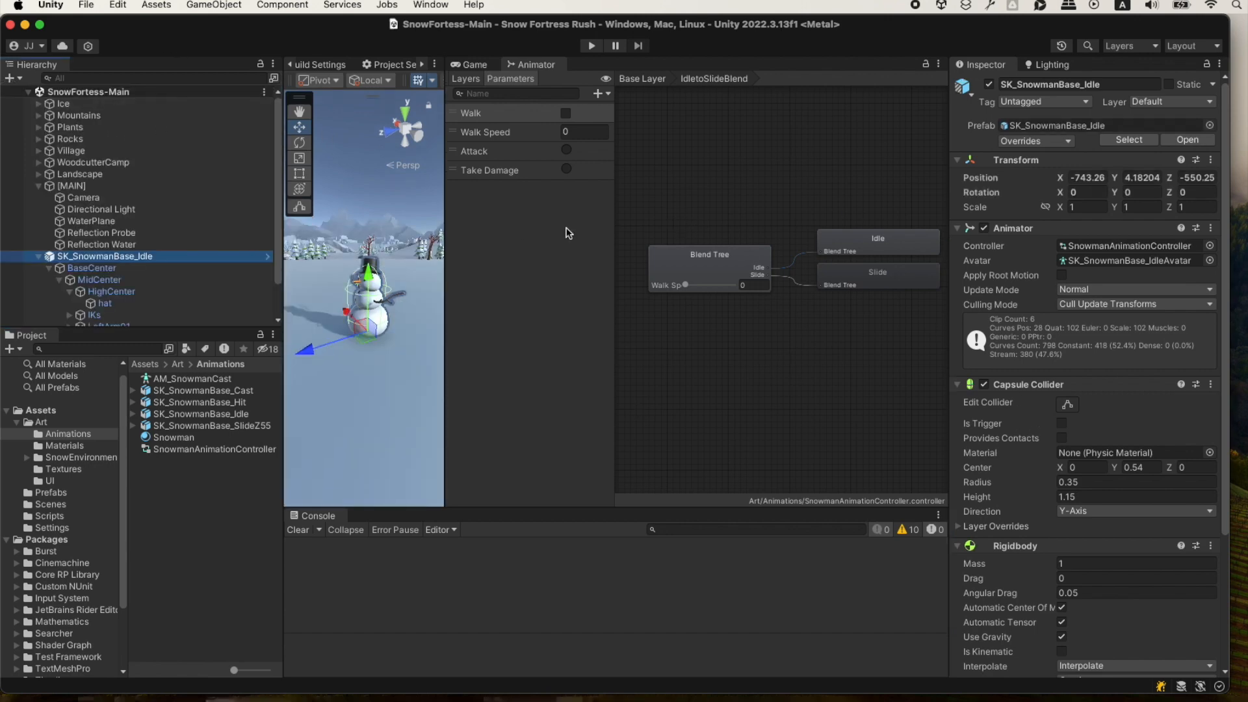
Run the game to test the snowman's animations, stop it and check the component settings of SK_SnowmanBase_Idle.
left_click(592, 47)
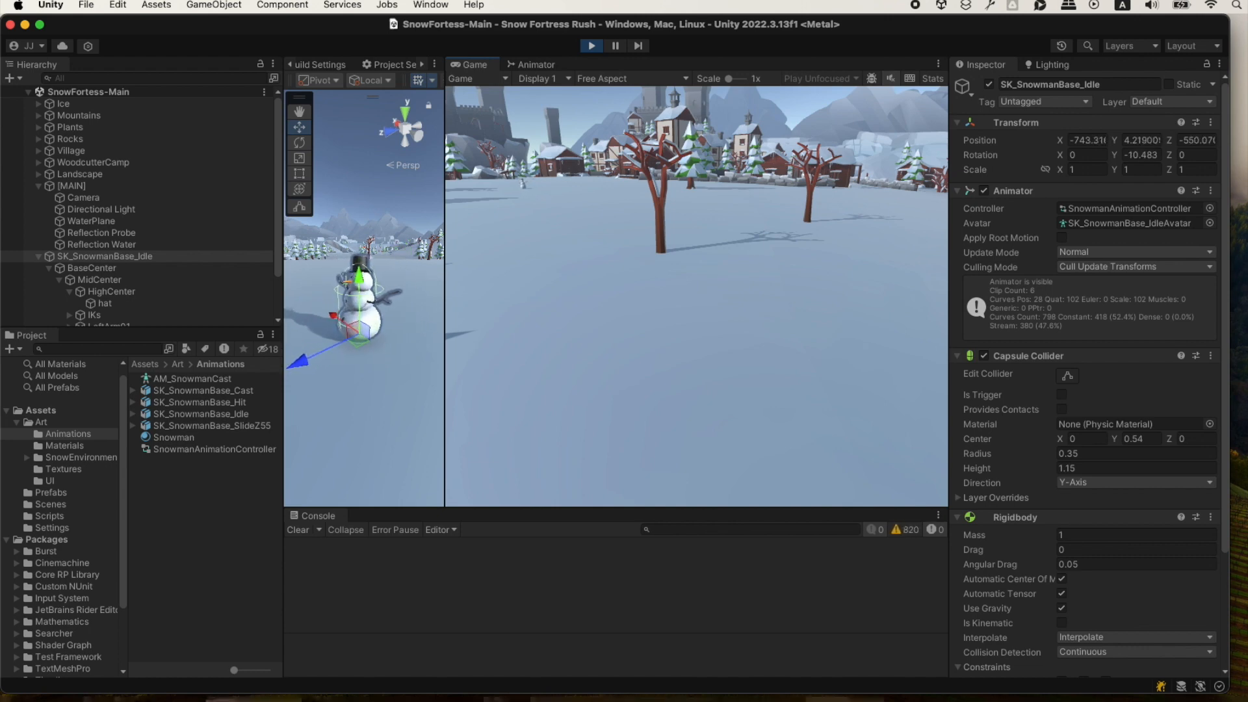
left_click(592, 46)
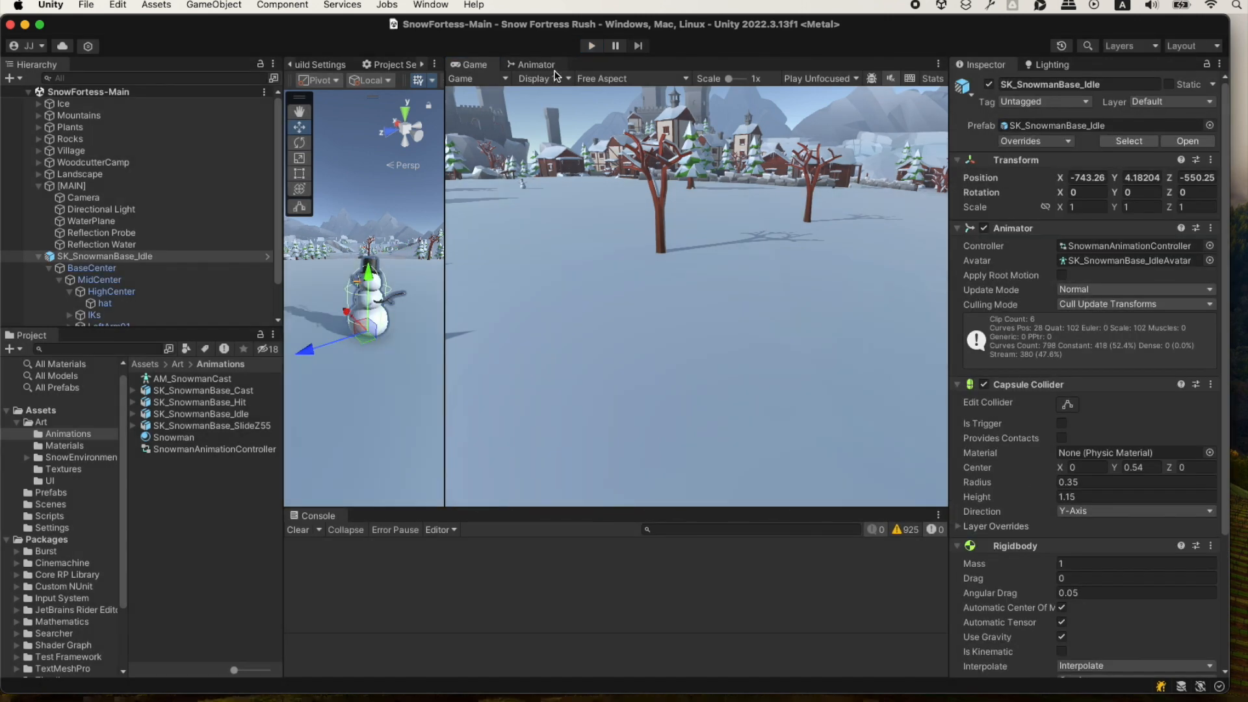
scroll(1066, 629, "down", 5)
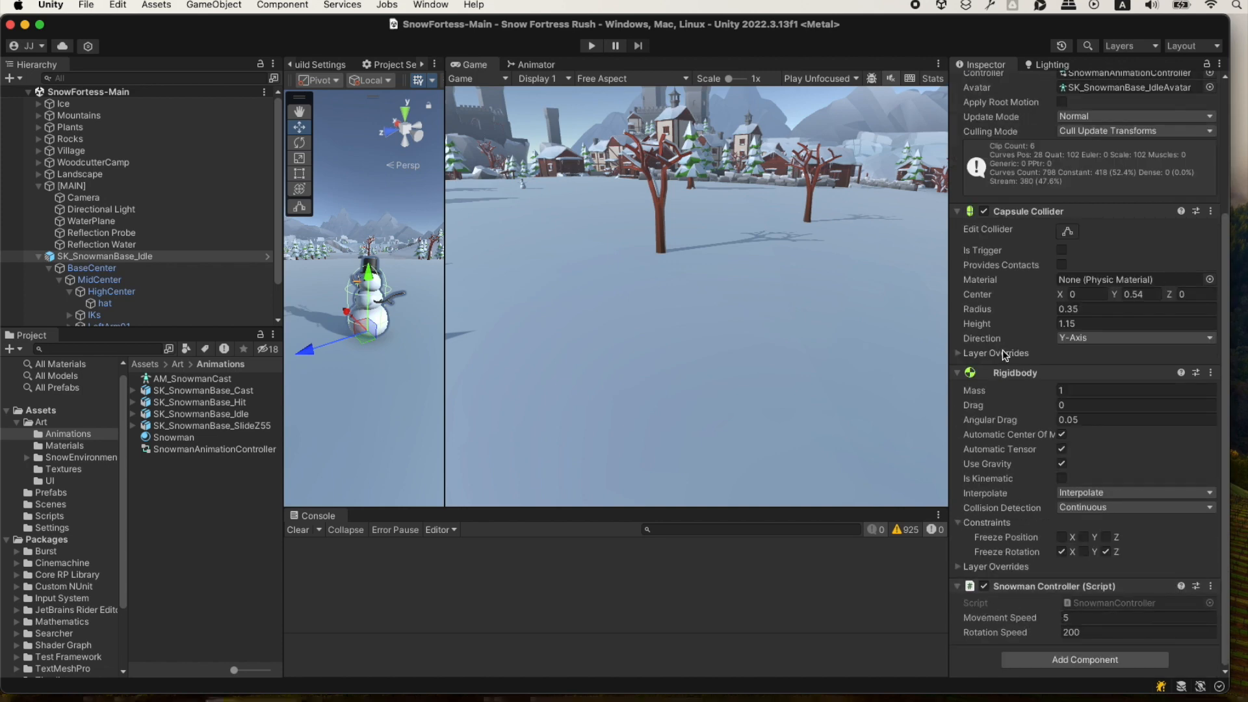
Check the walk speed parameter's name in the Animator and set WalkSpeedParam to "Walk Speed" in SnowmanController.cs in Visual Studio Code.
left_click(540, 62)
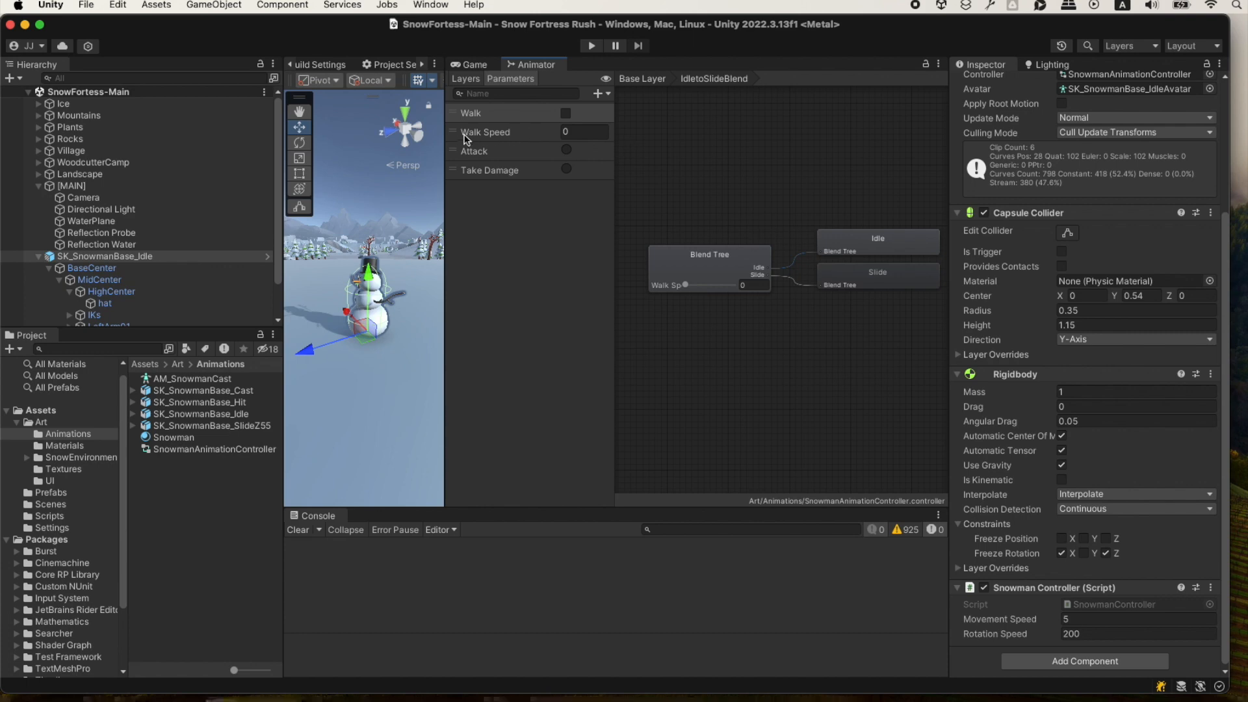
key("super+Tab")
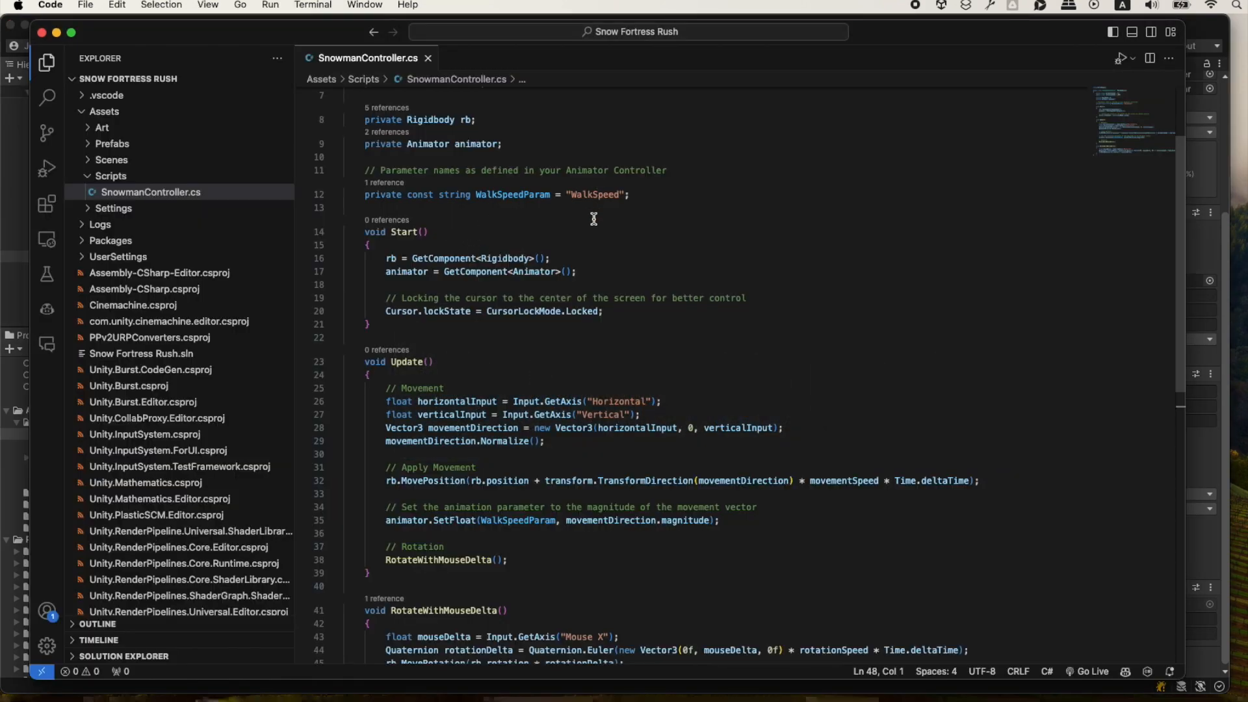
scroll(440, 216, "up", 1)
scroll(606, 242, "up", 1)
left_click(594, 267)
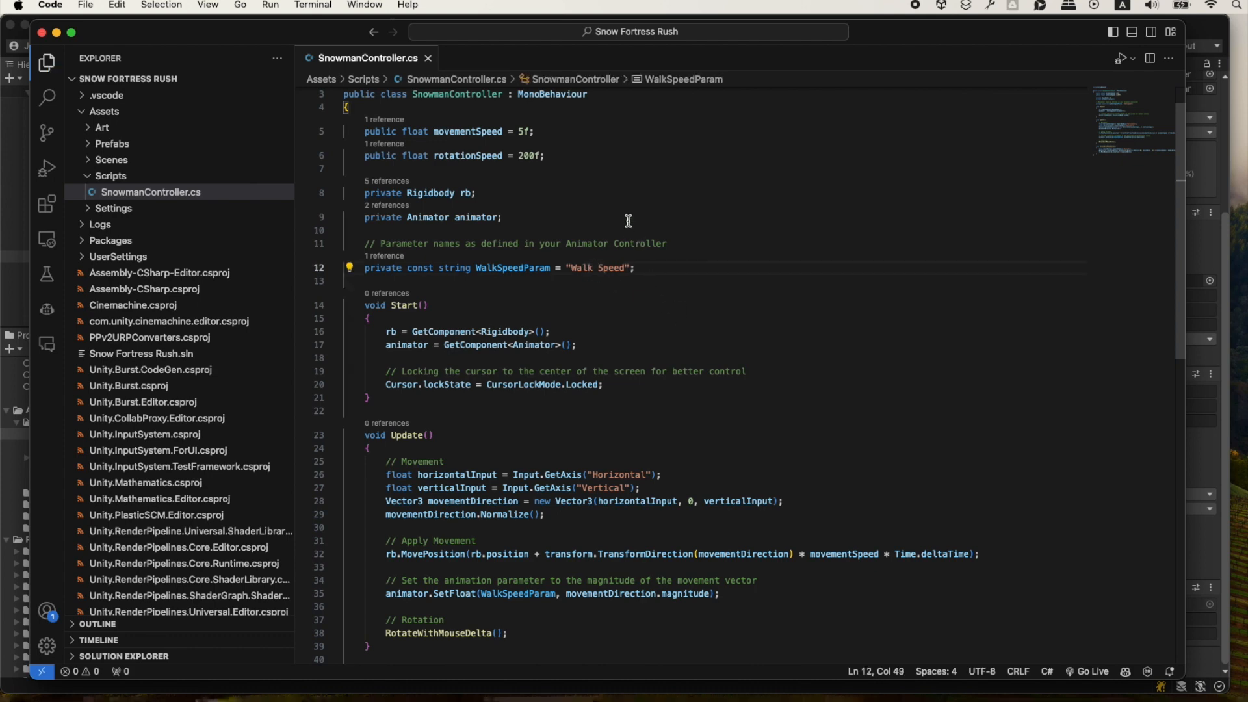
Run the game in Unity and move the snowman forward and backward to test its movement animation.
key("super+Tab")
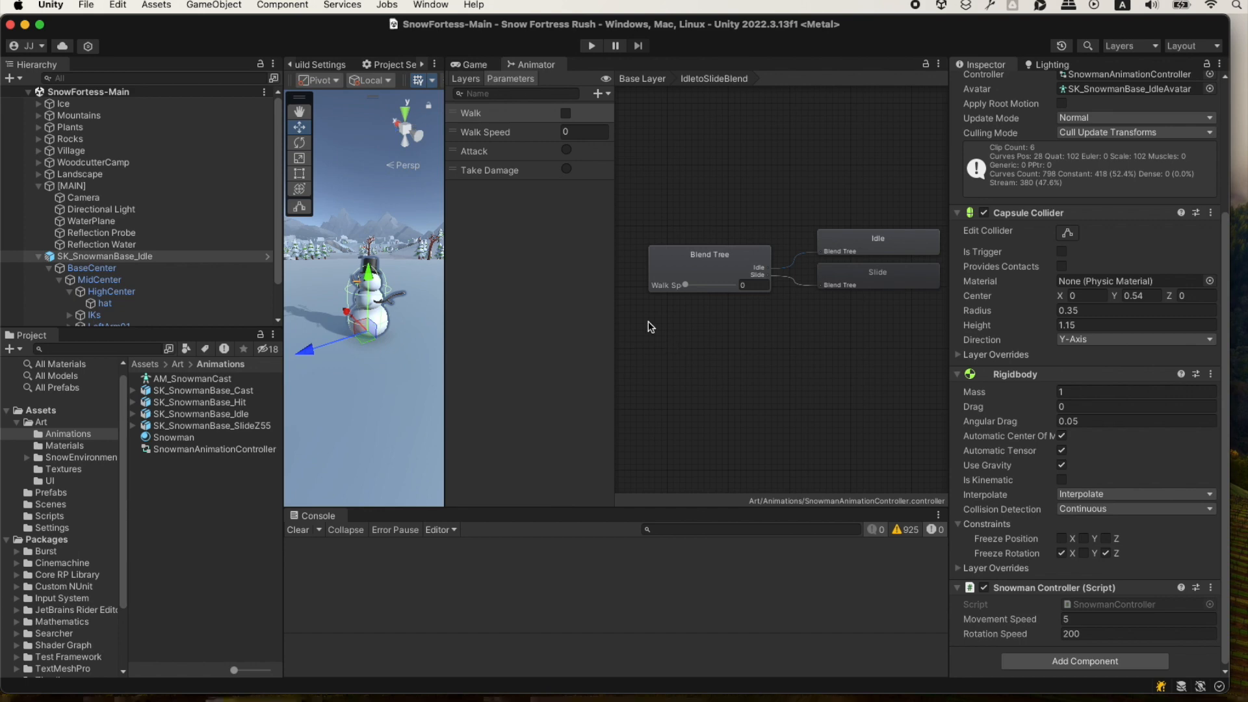
left_click(467, 64)
left_click(591, 46)
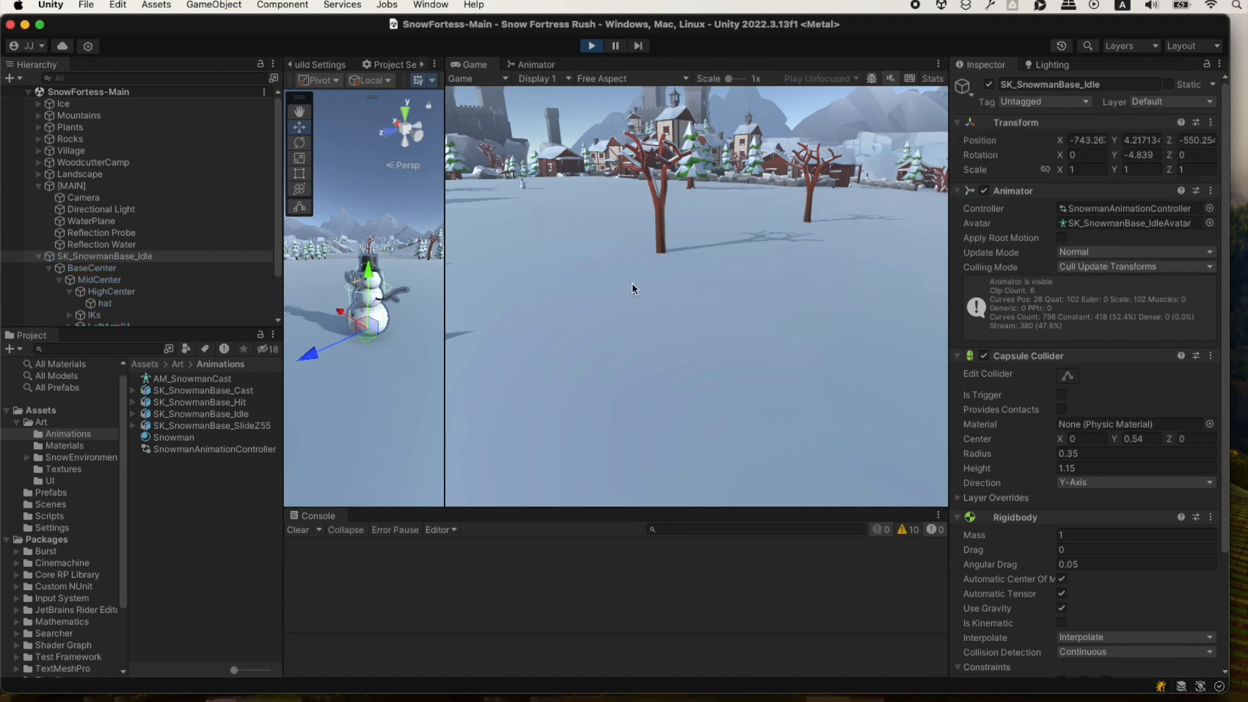
left_click(632, 283)
key("s")
key("w")
key("w")
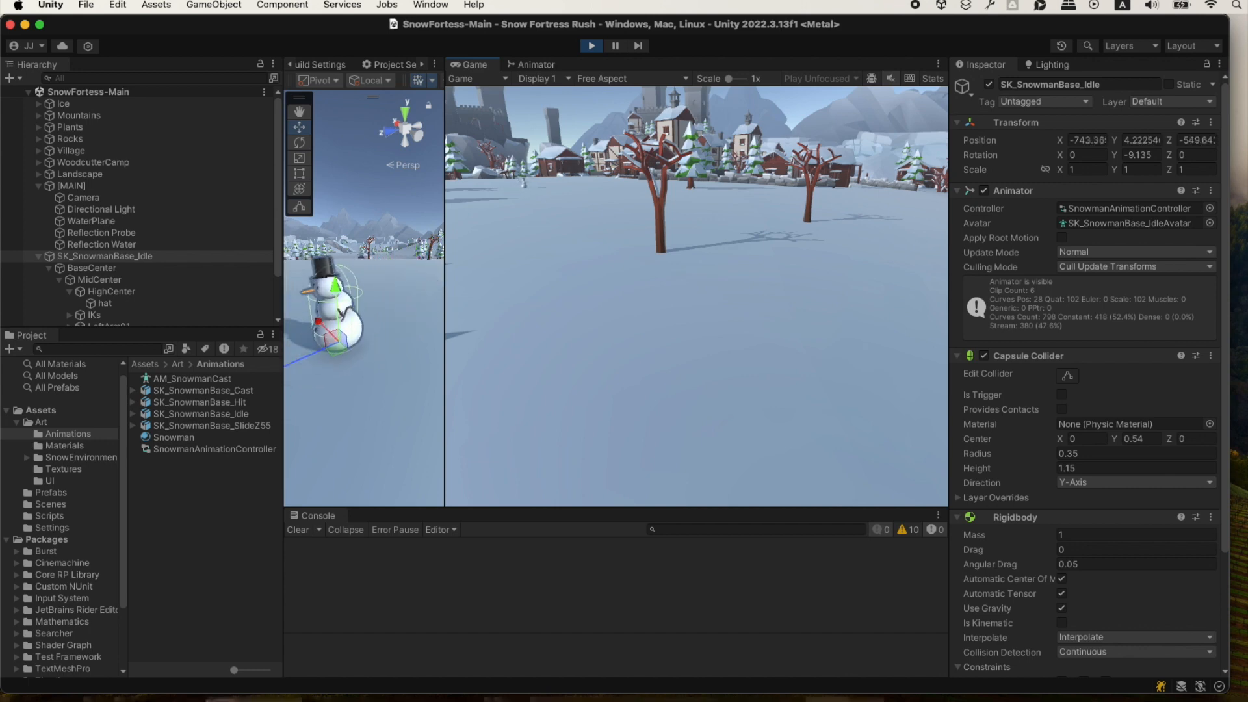
key("w")
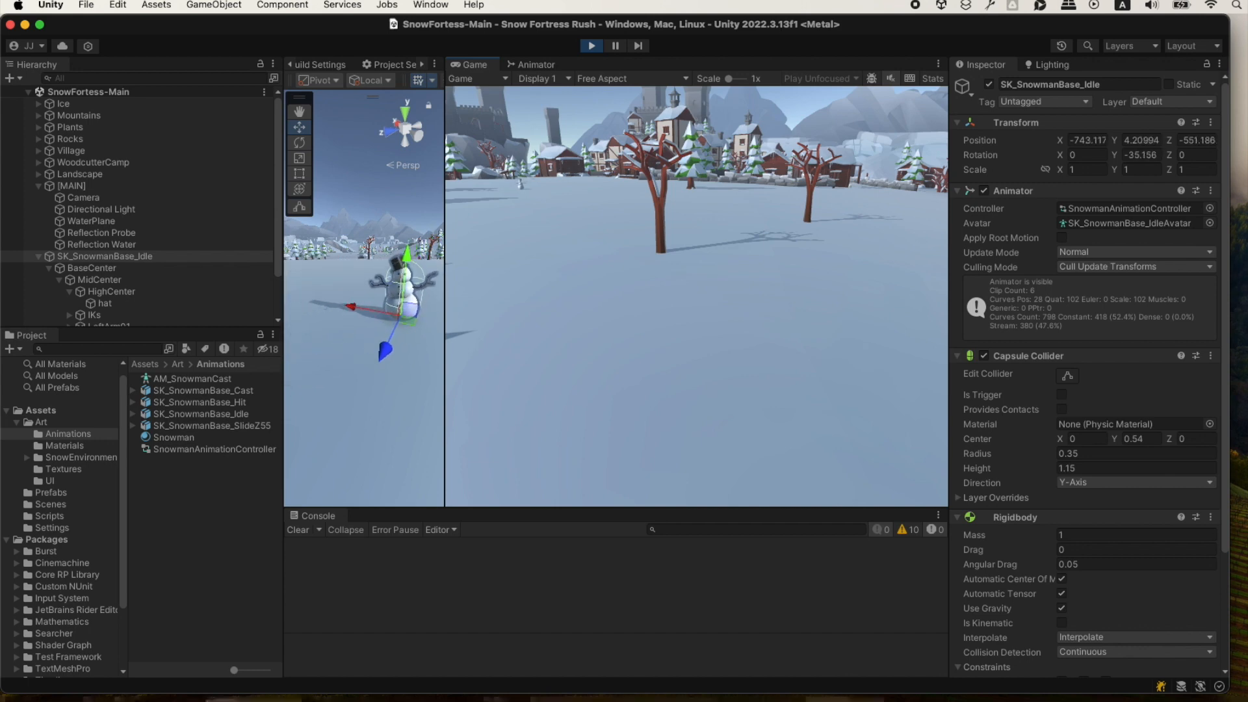
key("s")
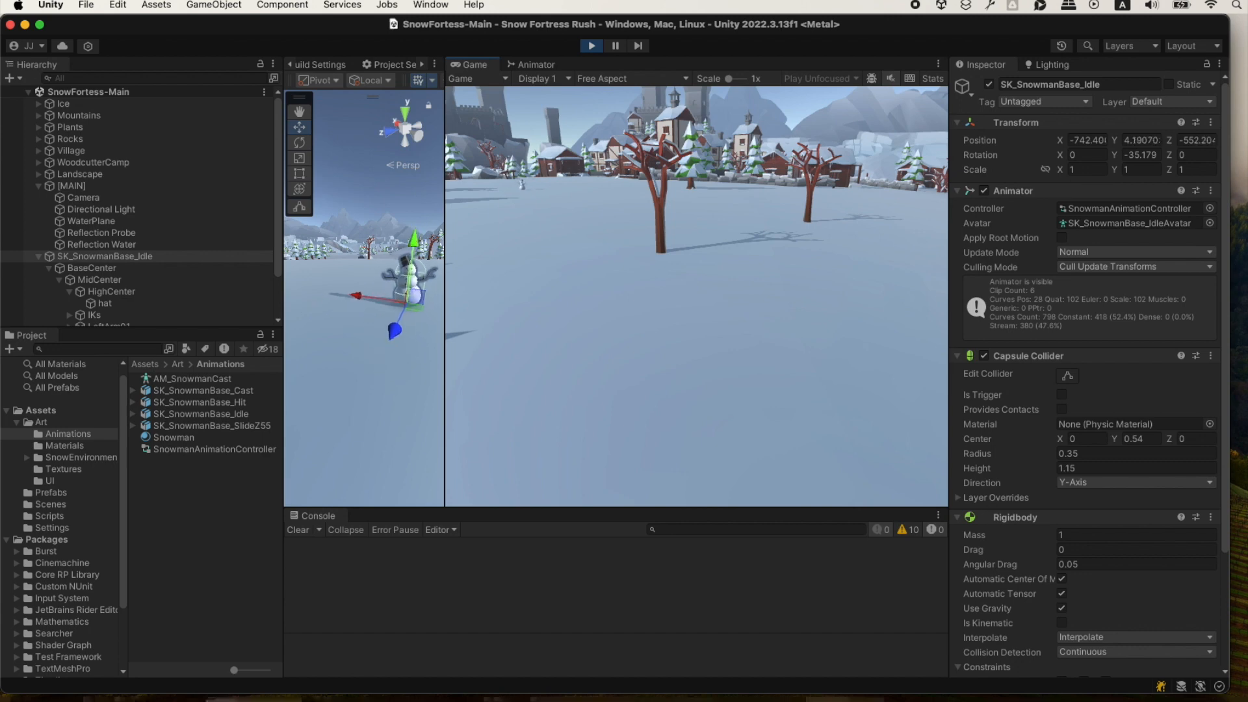
key("w")
key("s")
key("w")
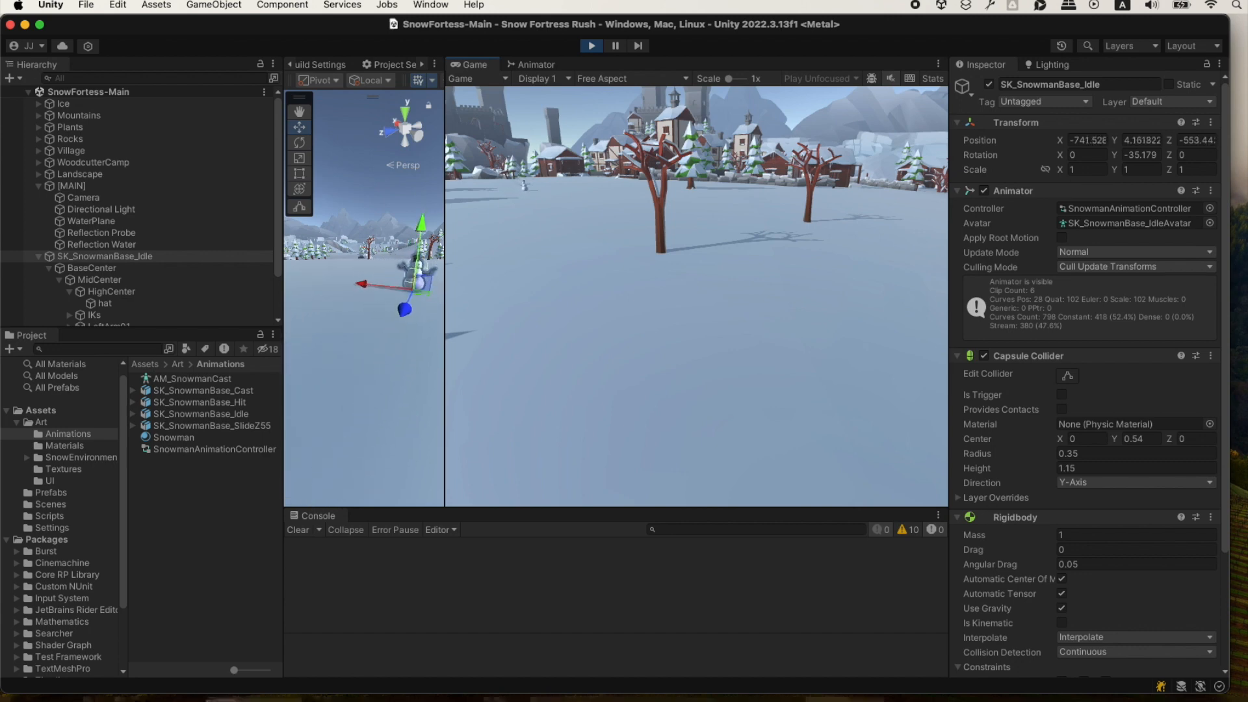
key("s")
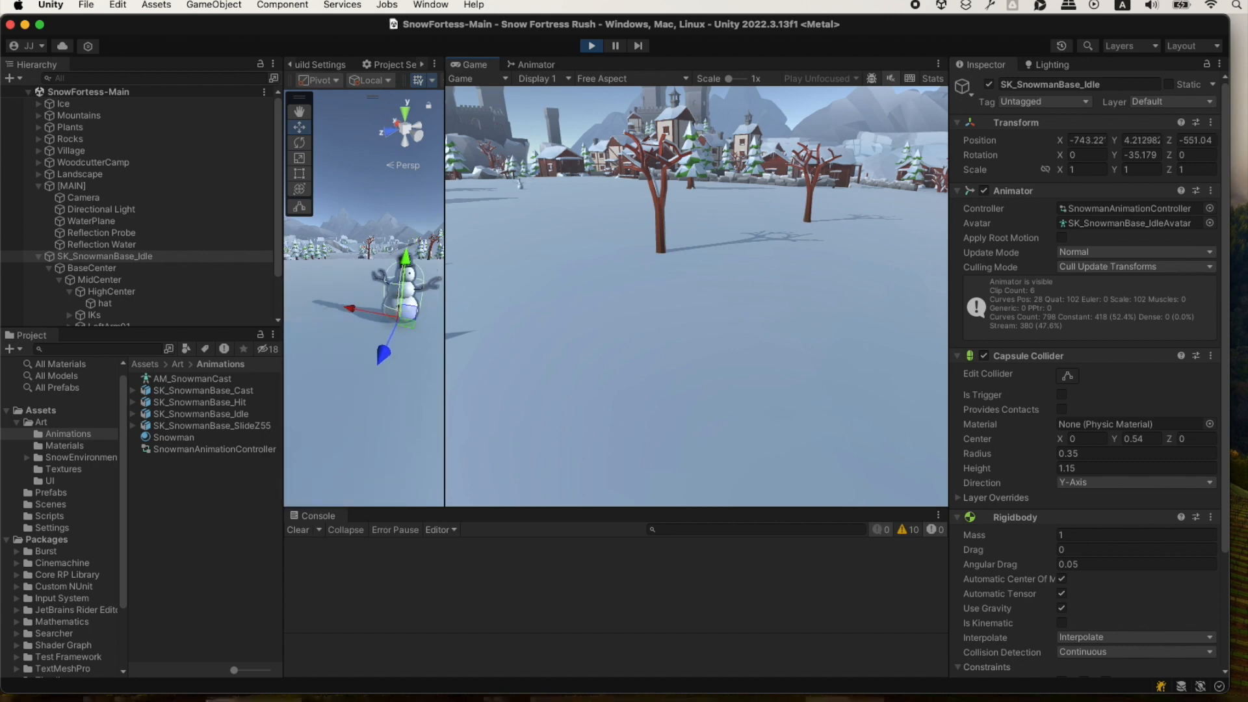
Test the snowman's sideways movement in both directions and stop the game.
key("d")
key("a")
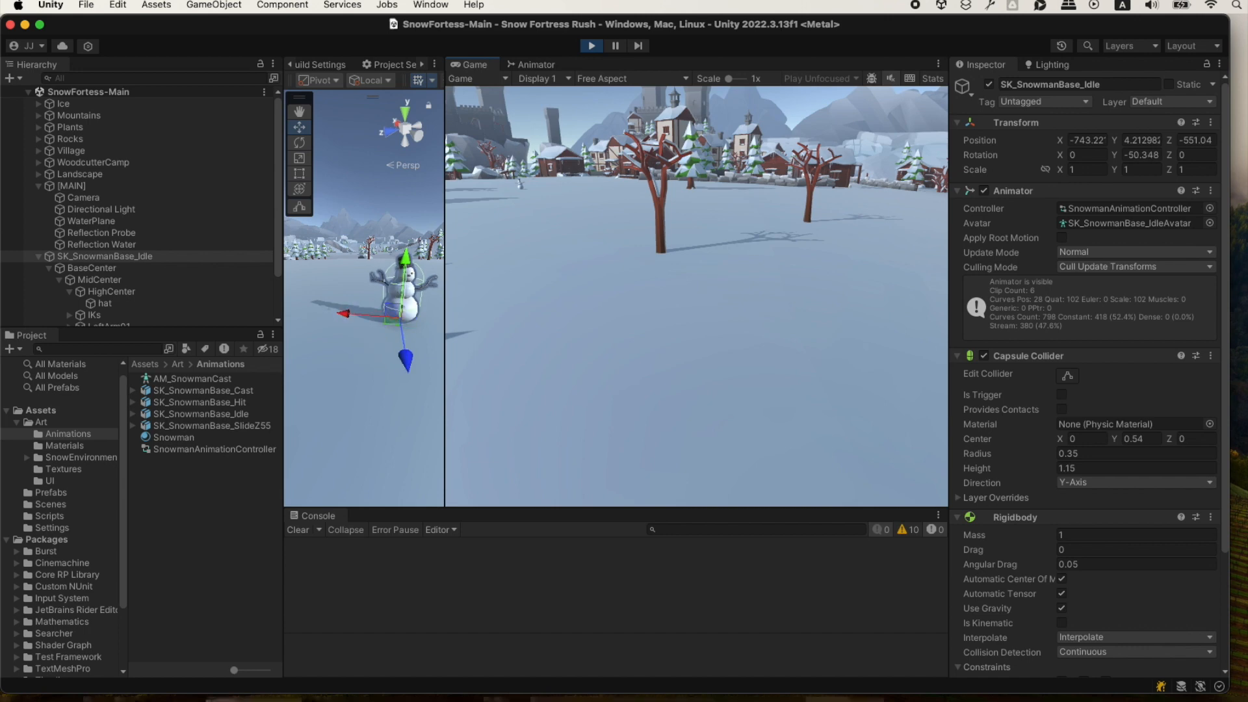
key("d")
key("a")
key("a")
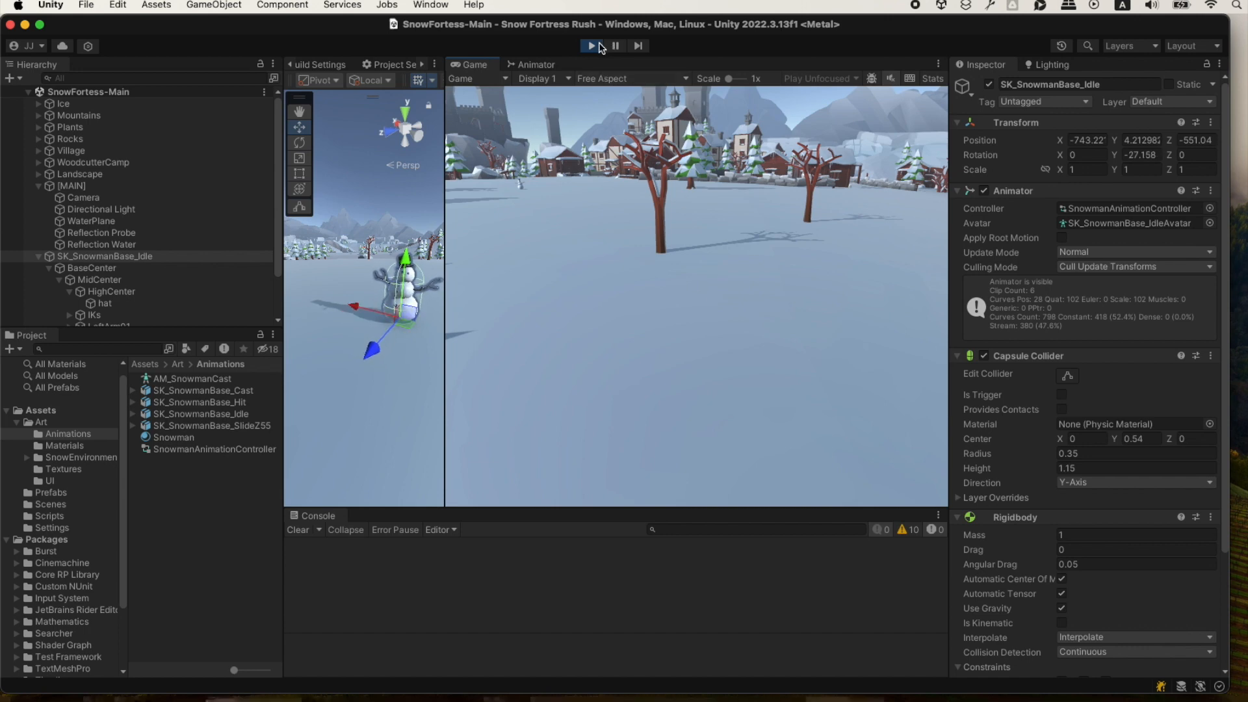
left_click(598, 44)
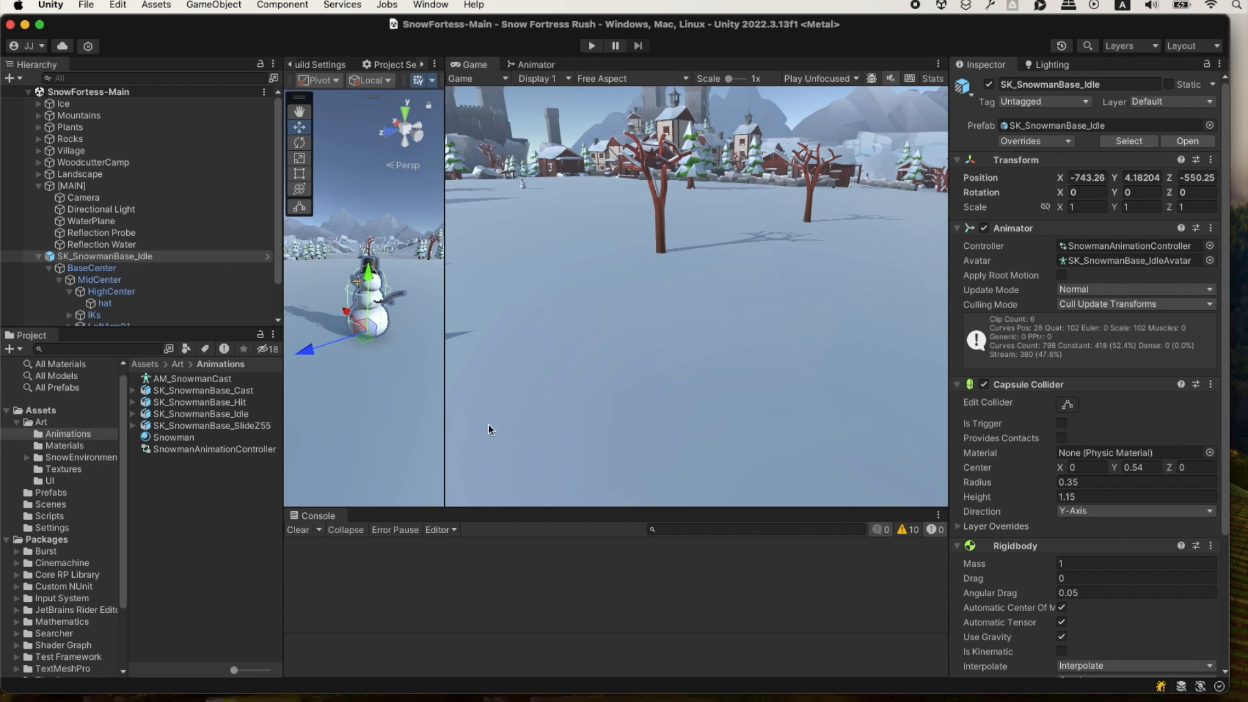
Switch to ChatGPT in Brave and begin a message with "Ok great, thank you. Lets add the camera to follow the snowman.".
key("super+Tab")
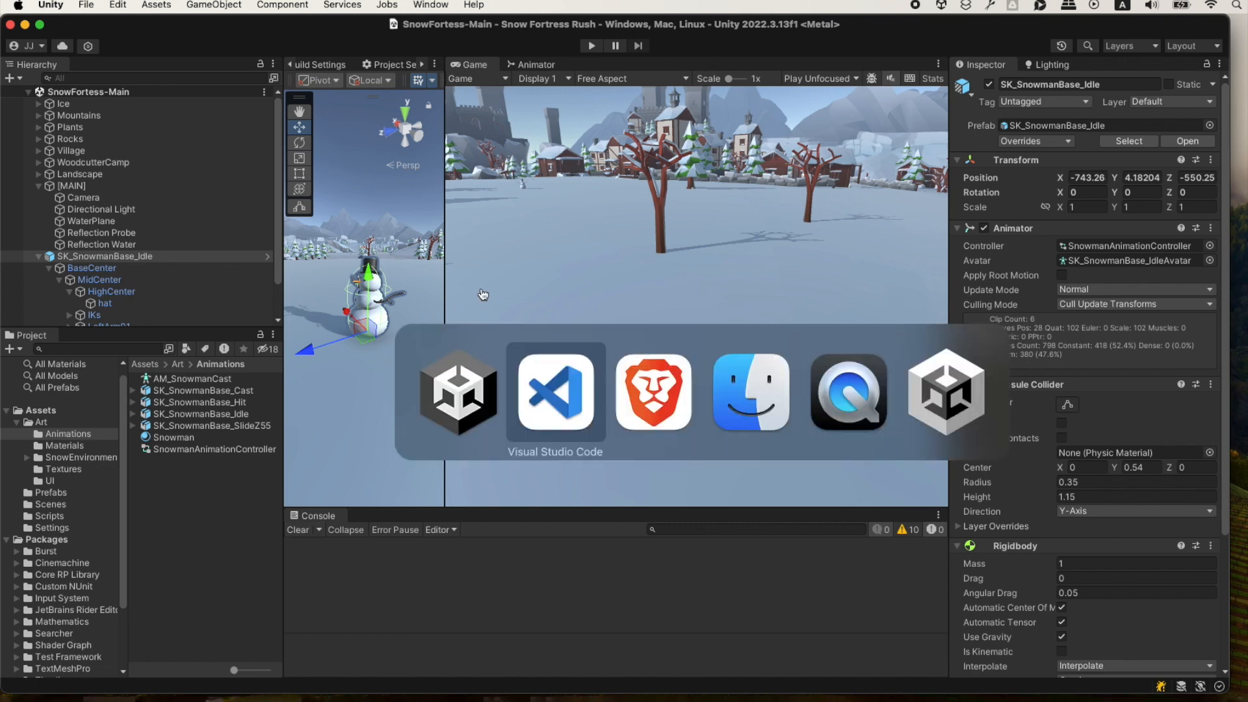
key("super+Tab")
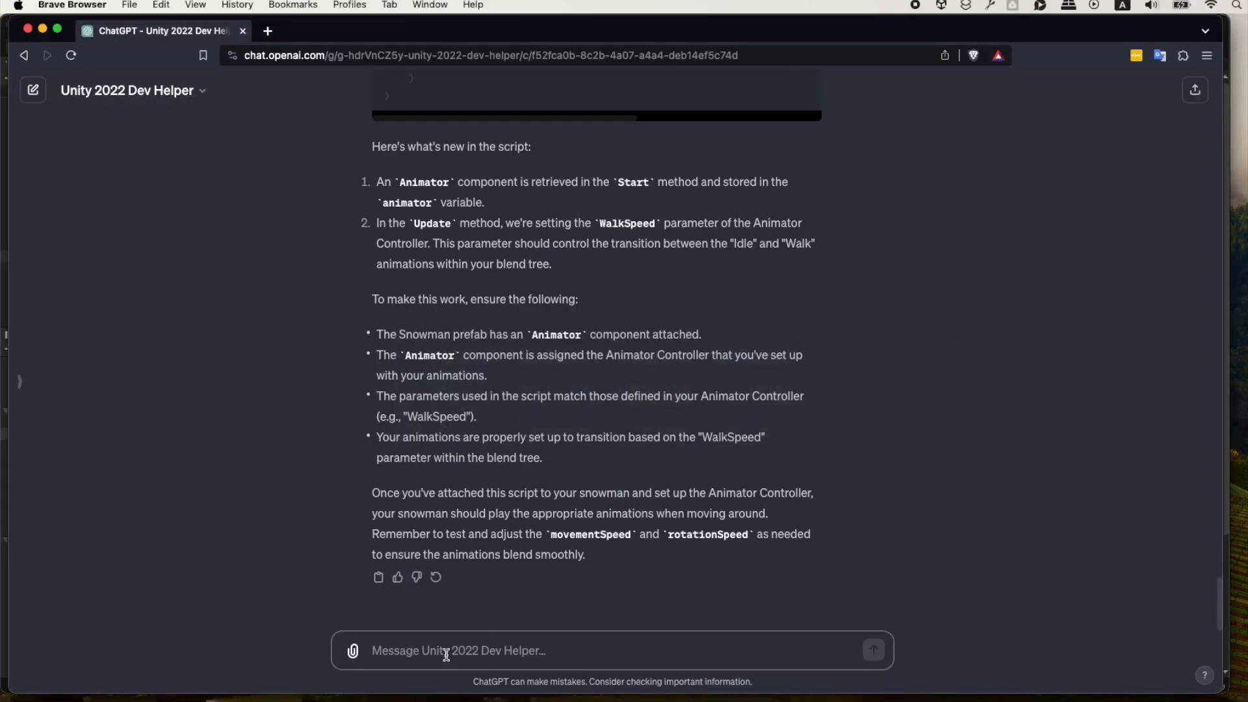
left_click(453, 660)
type("Ok great")
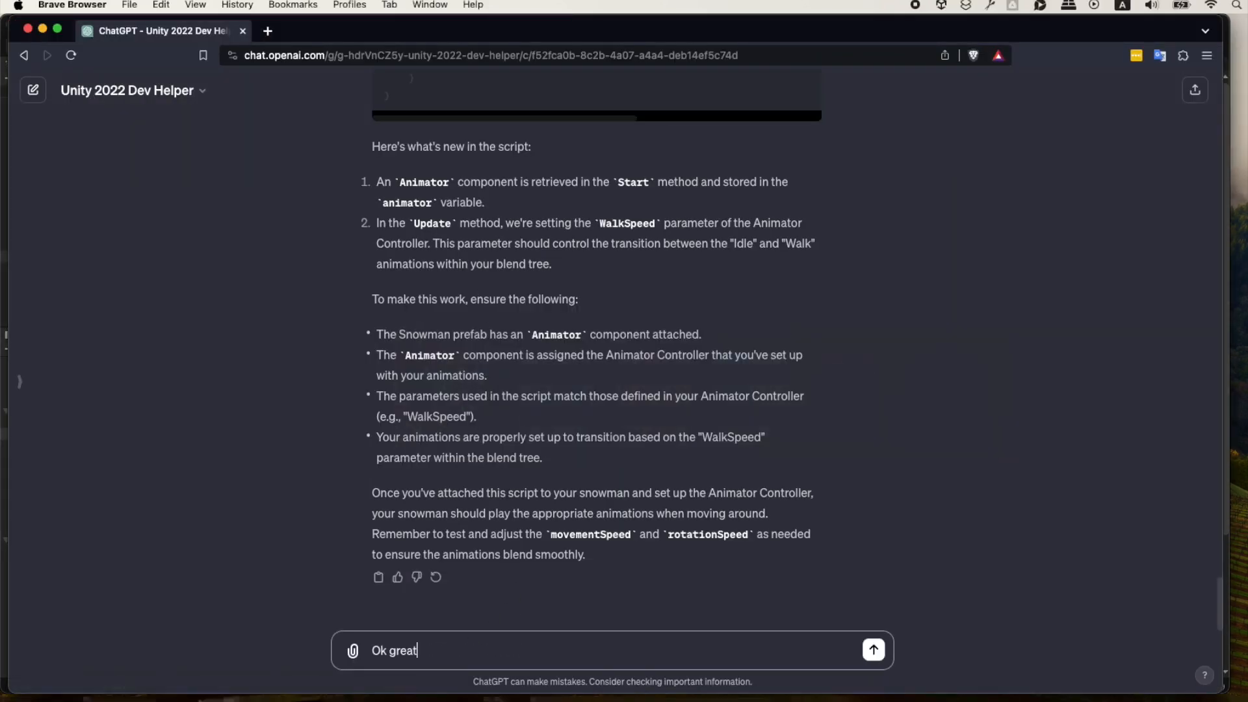
type(", thank you. L")
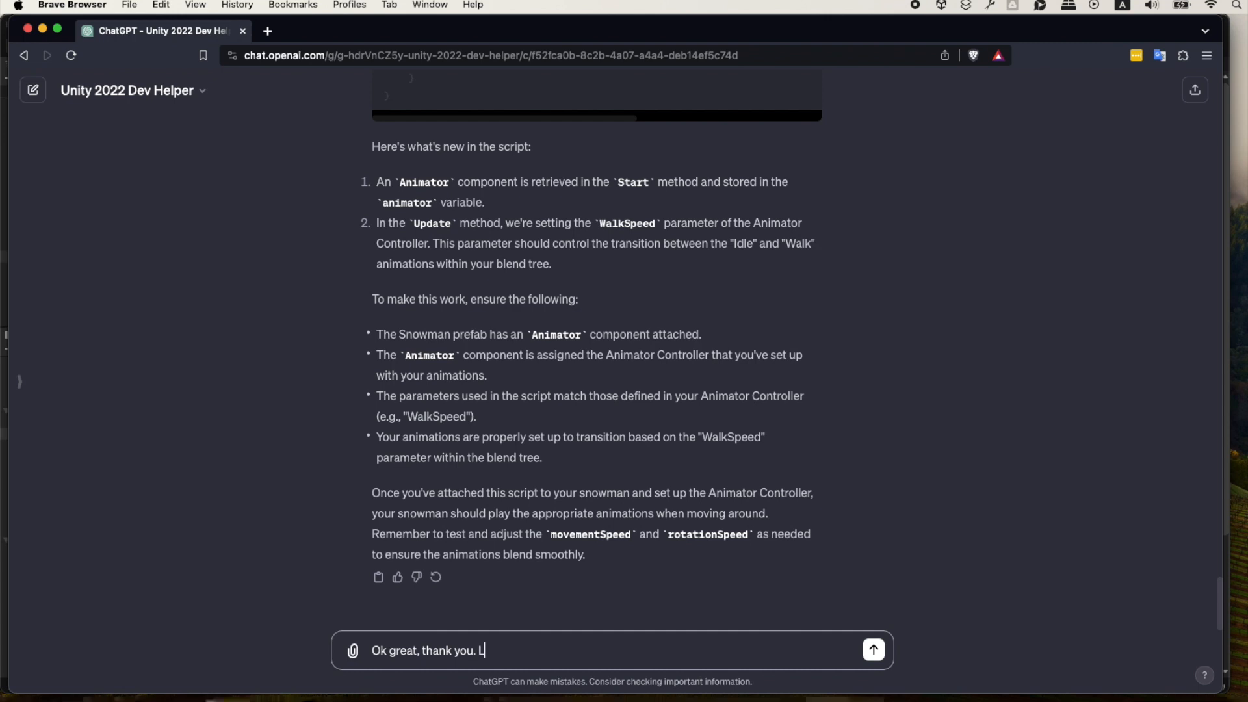
type("ets add an")
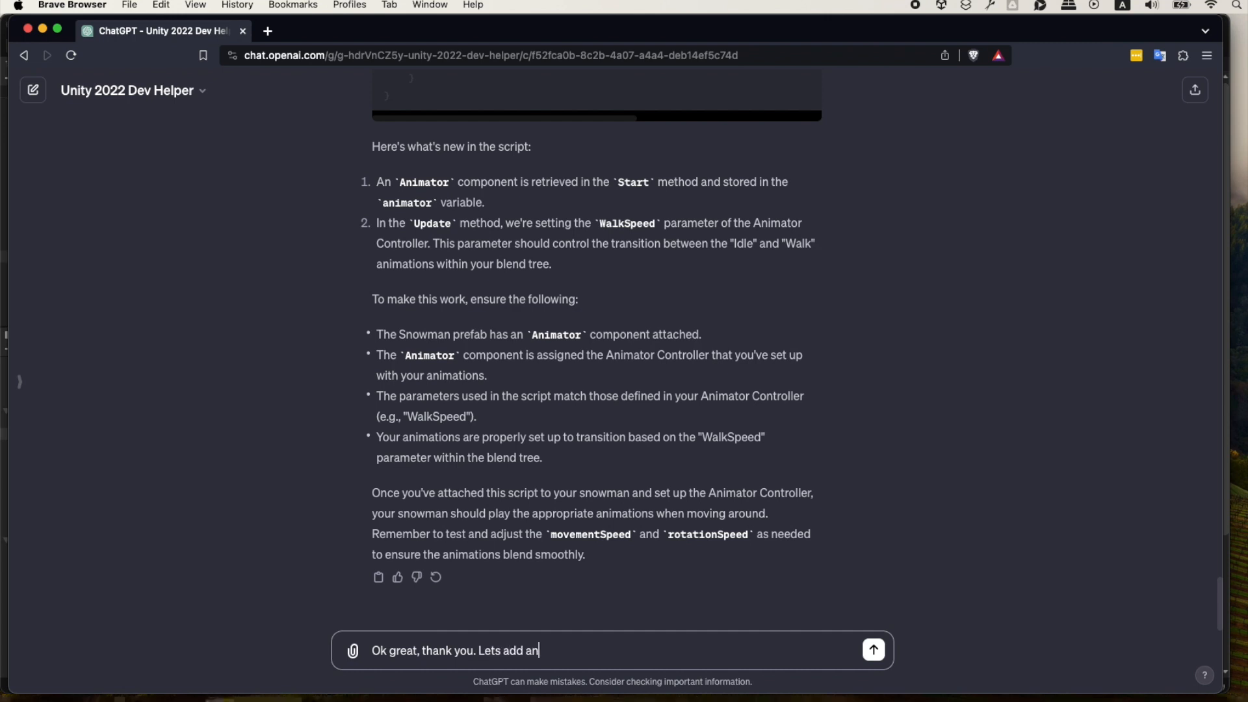
type("ima")
key("BackSpace")
key("BackSpace")
key("BackSpace")
key("BackSpace")
key("BackSpace")
type("the camera to follow the ")
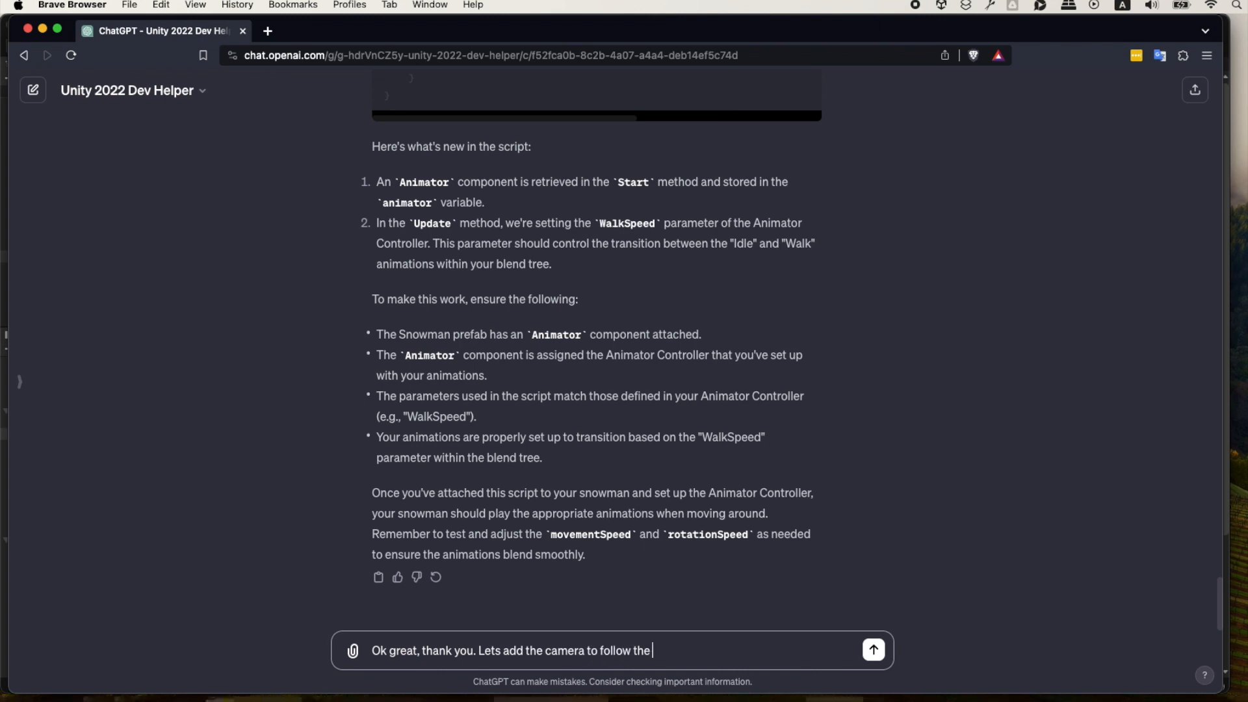
type("snowman. I wna")
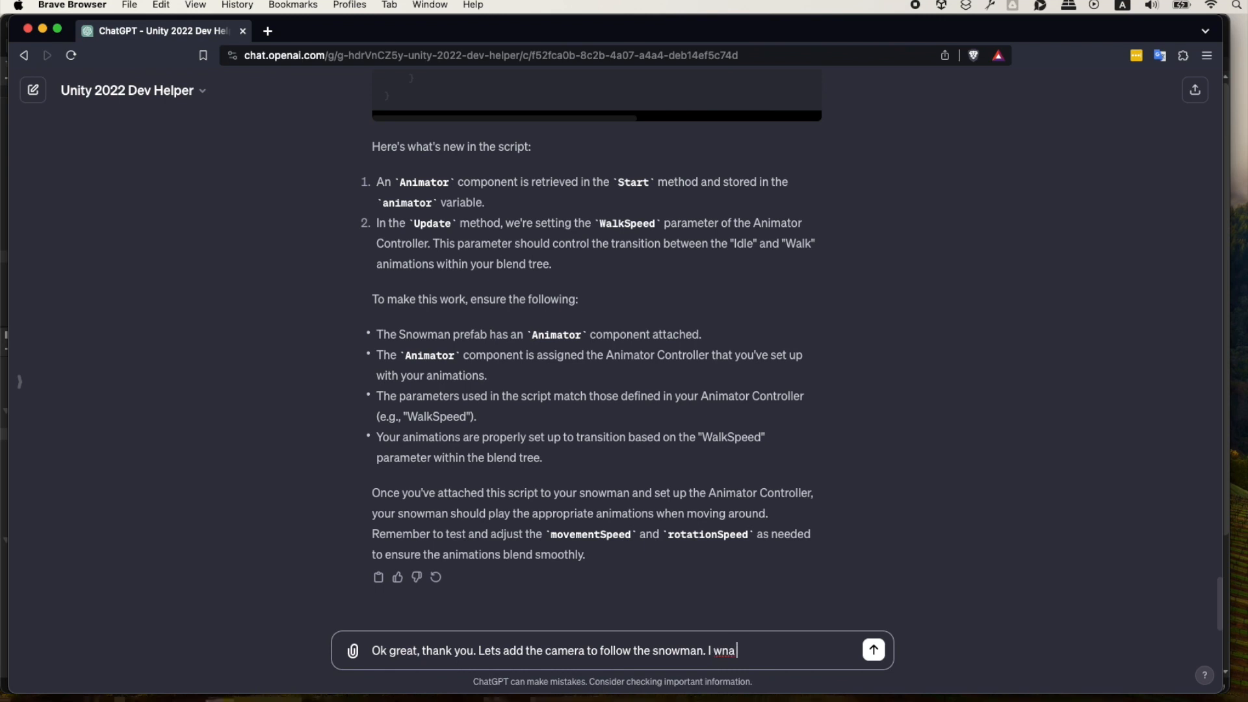
key("BackSpace")
key("BackSpace")
type("ant to use the cinemachine")
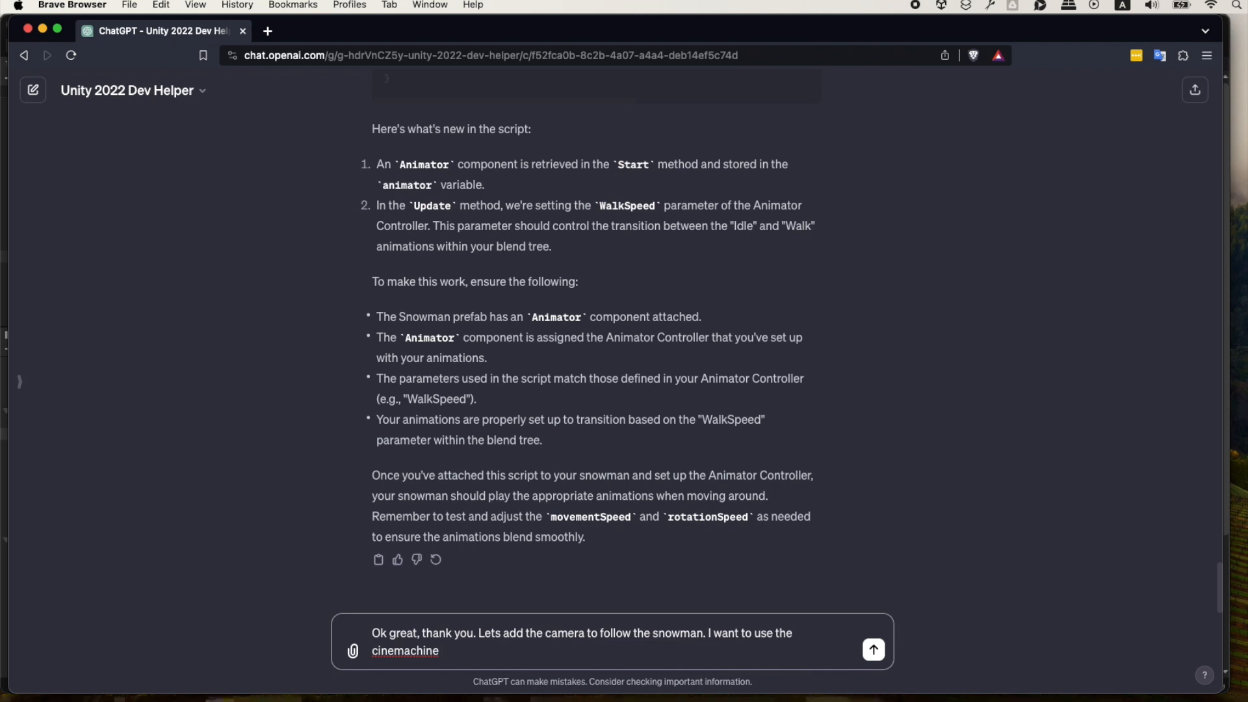
type(" system to give our camera")
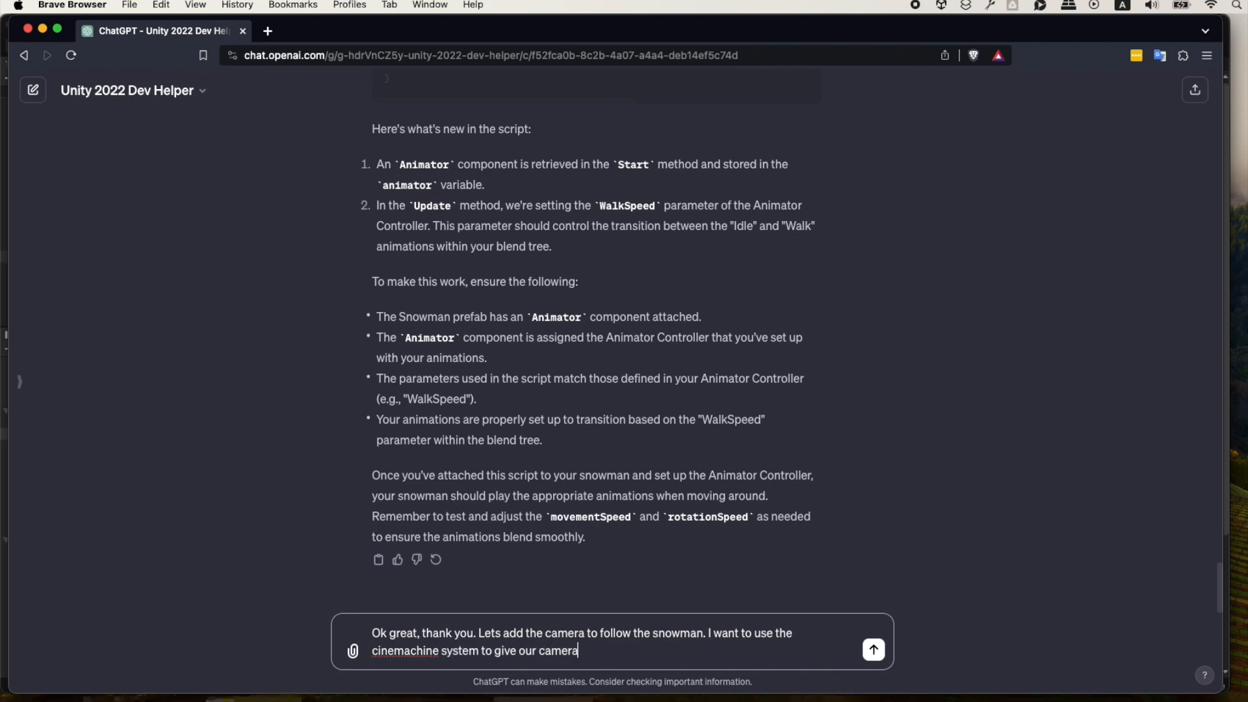
type(" the most flexibility.")
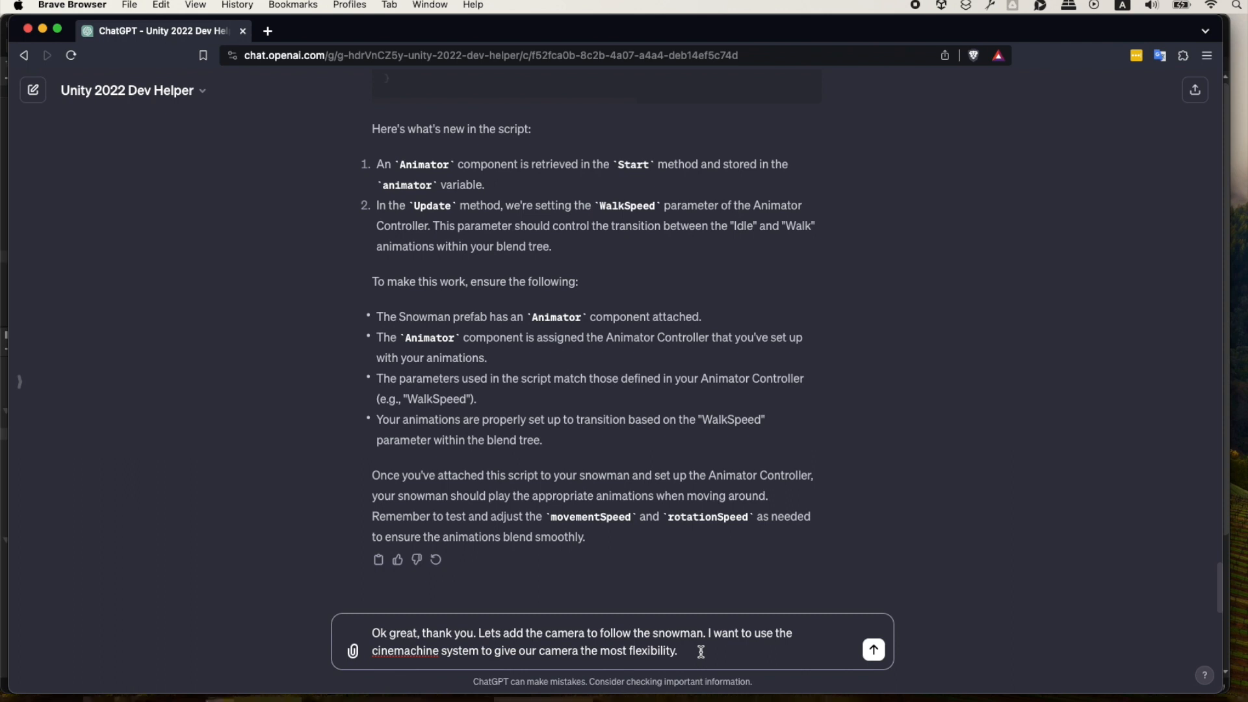
Extend the message to request detailed Cinemachine setup instructions and a camera between god view and 3rd person, above and behind the snowman.
type("I'm not too familiar with how")
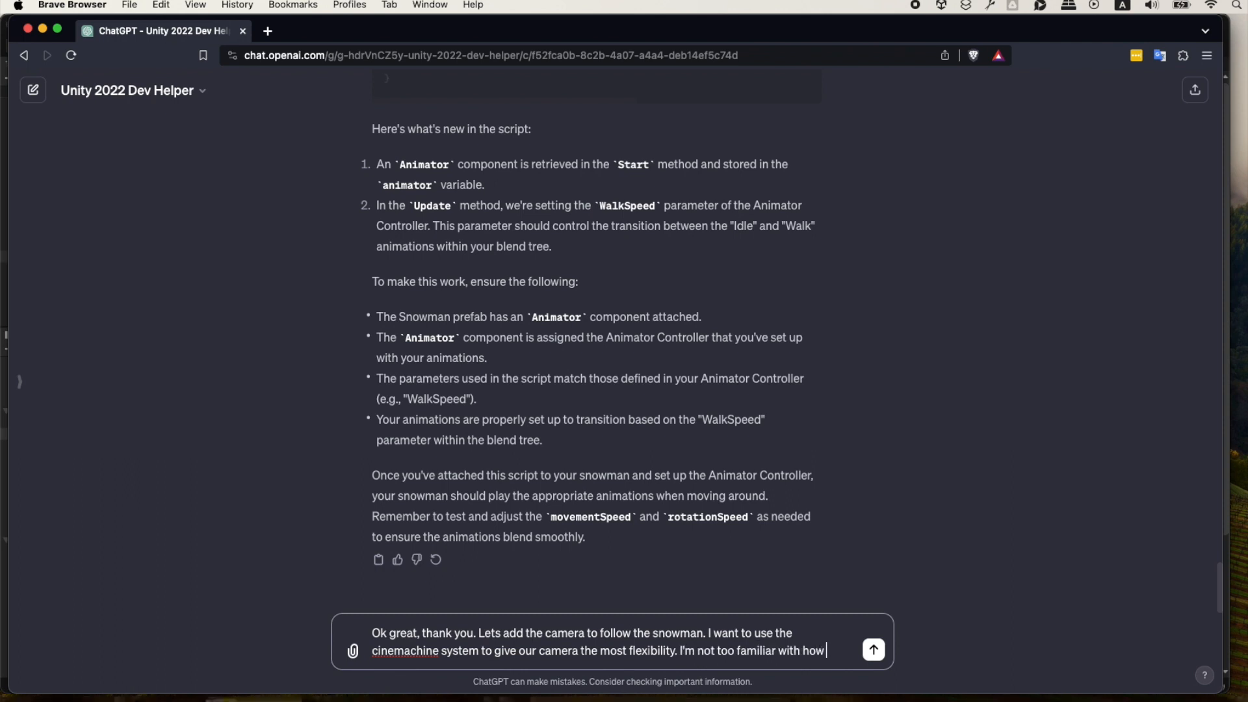
type(" cinemachine works so please give detailed instructions on how to set it up. The camera perspective should")
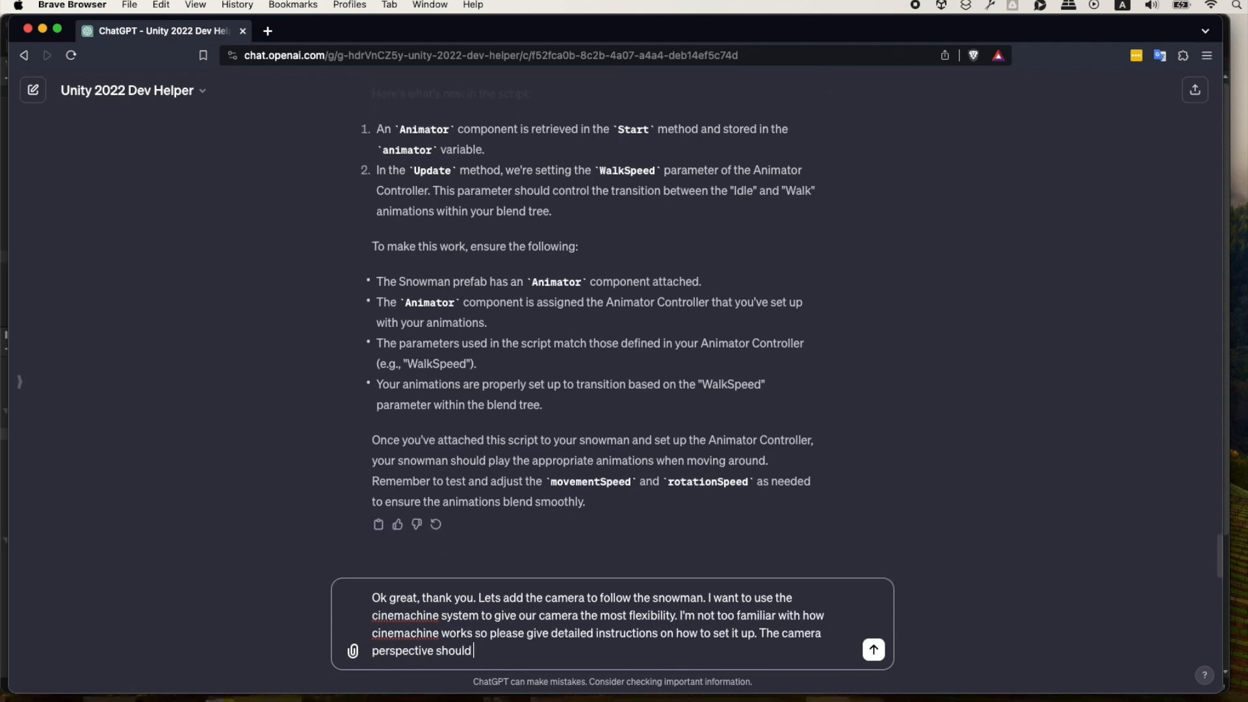
type(" be in between a god view and 3rd person, floating above and behind the snowman")
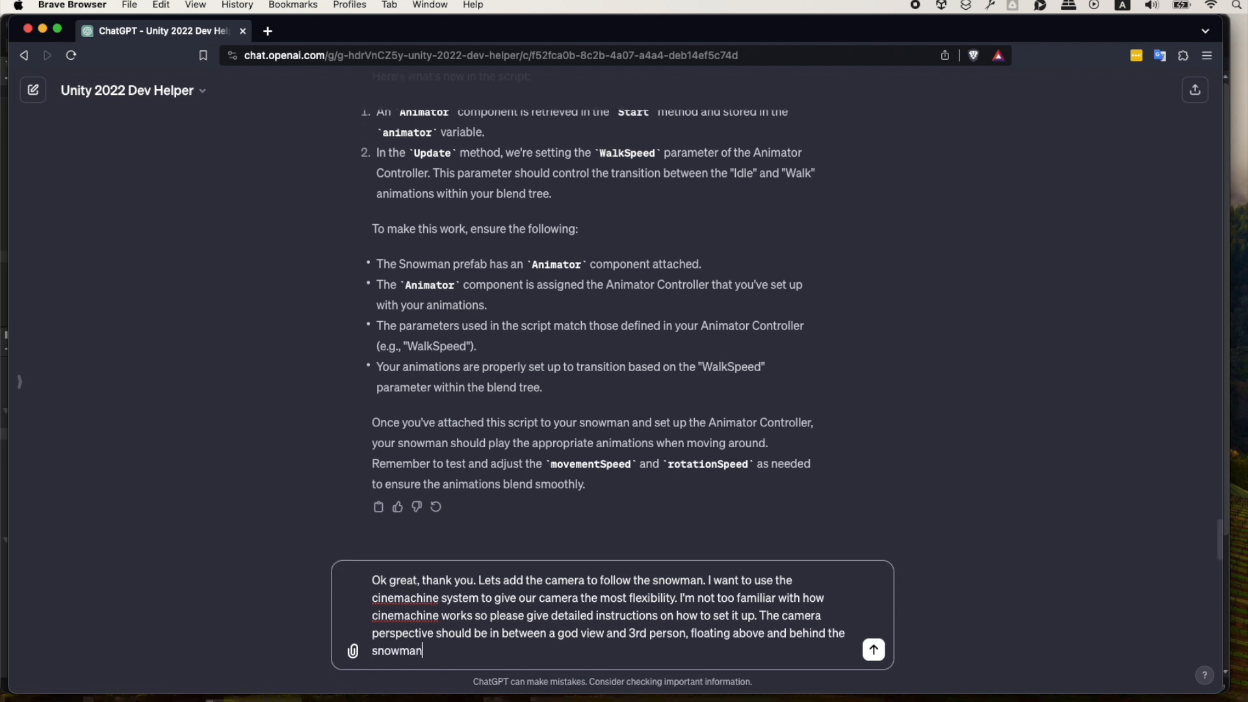
type(". Here's an example:")
Switch to Unity, widen the Scene view and frame the snowman from above and behind with the village ahead.
key("super+Tab")
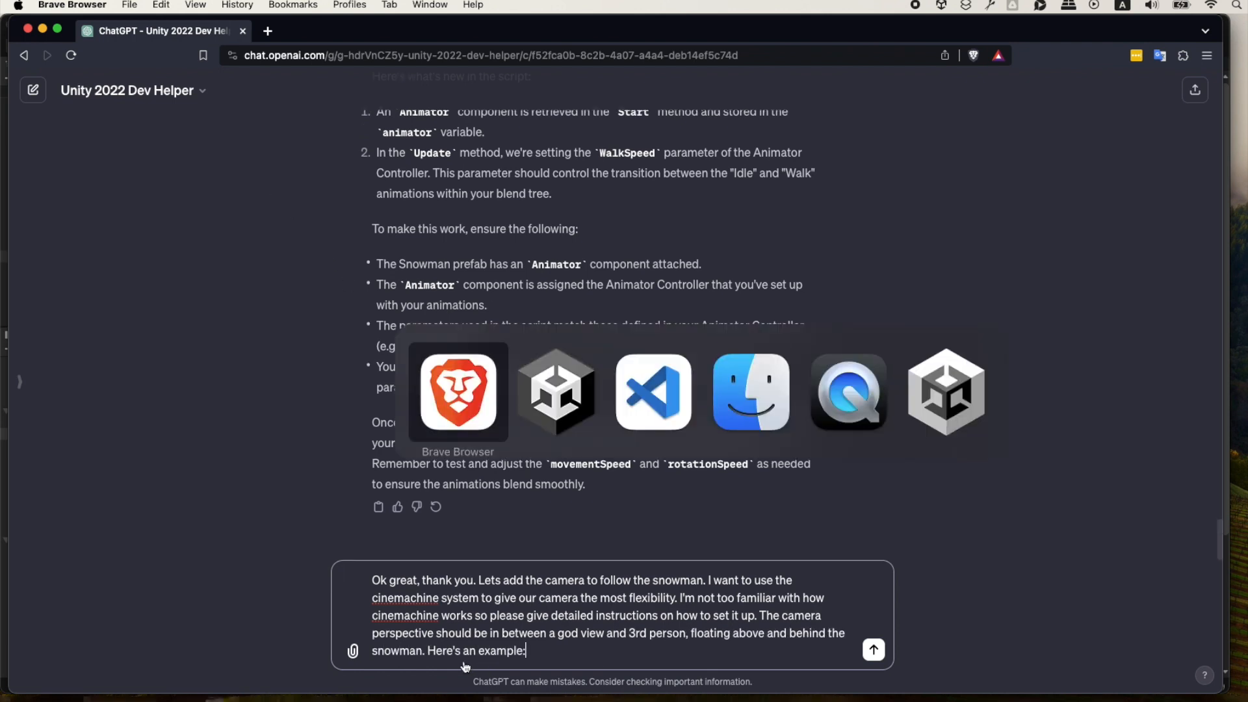
left_click(570, 404)
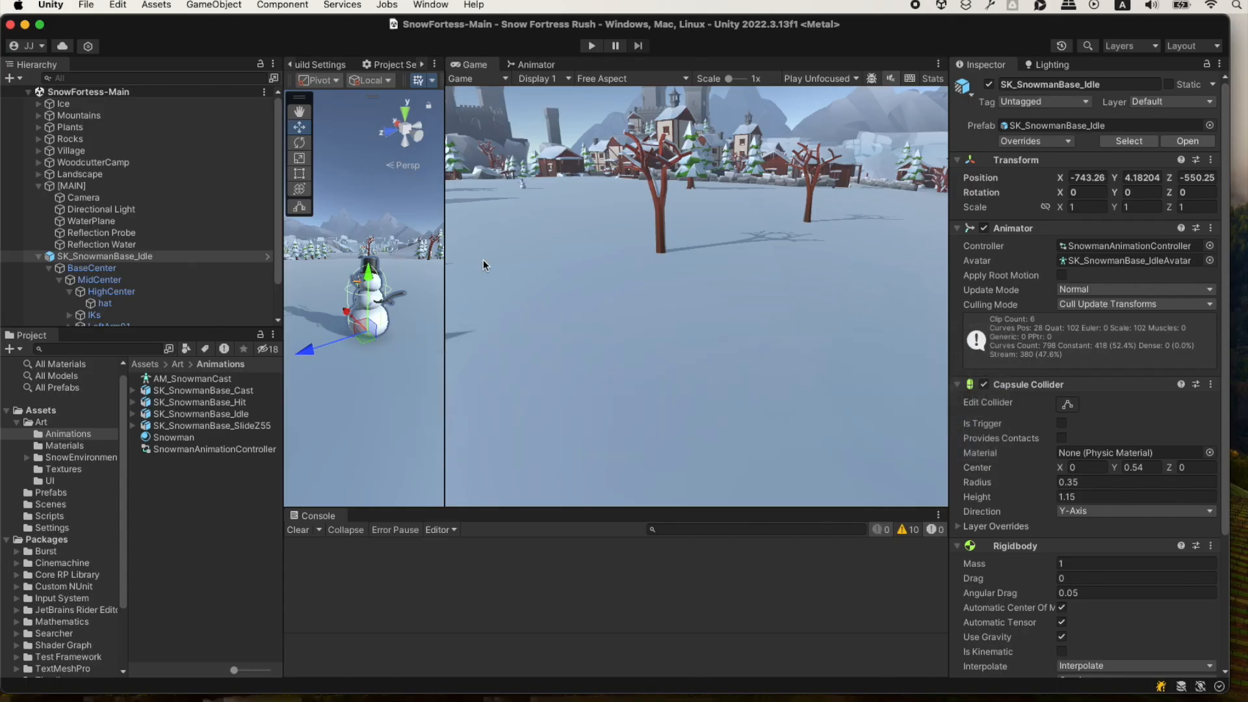
left_click_drag(450, 268, 354, 305)
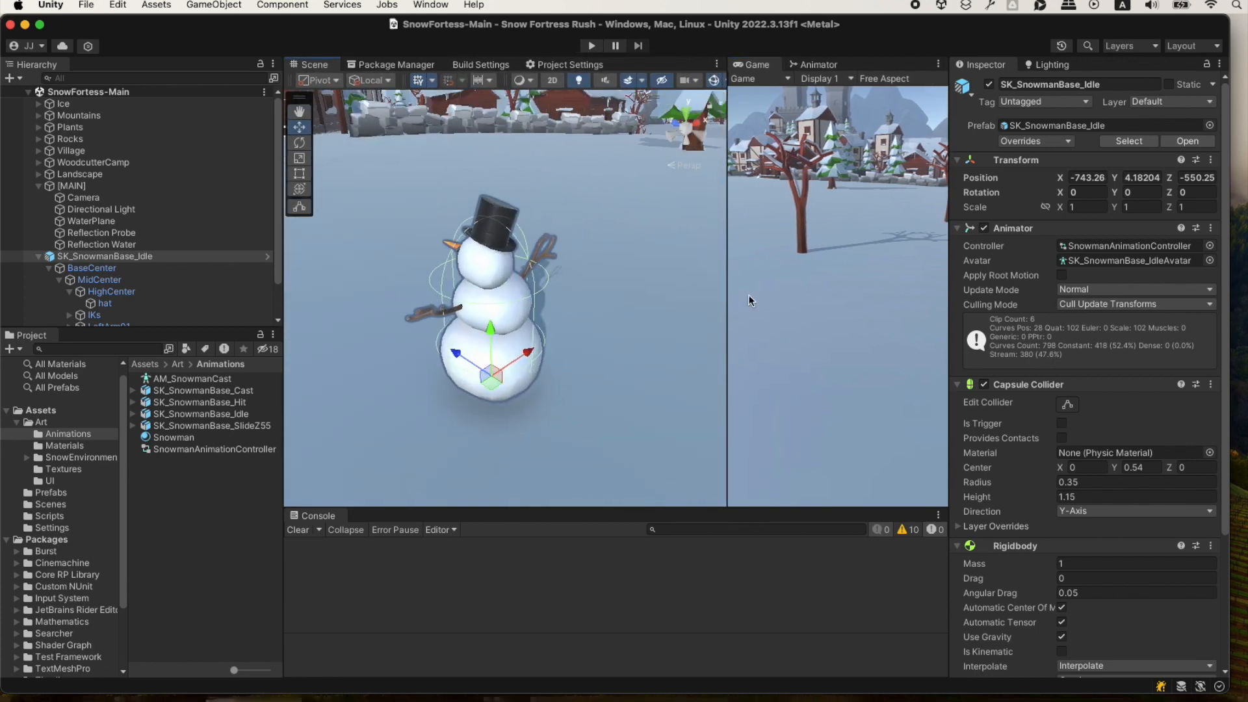
left_click_drag(747, 297, 535, 300, "alt")
scroll(545, 277, "down", 12)
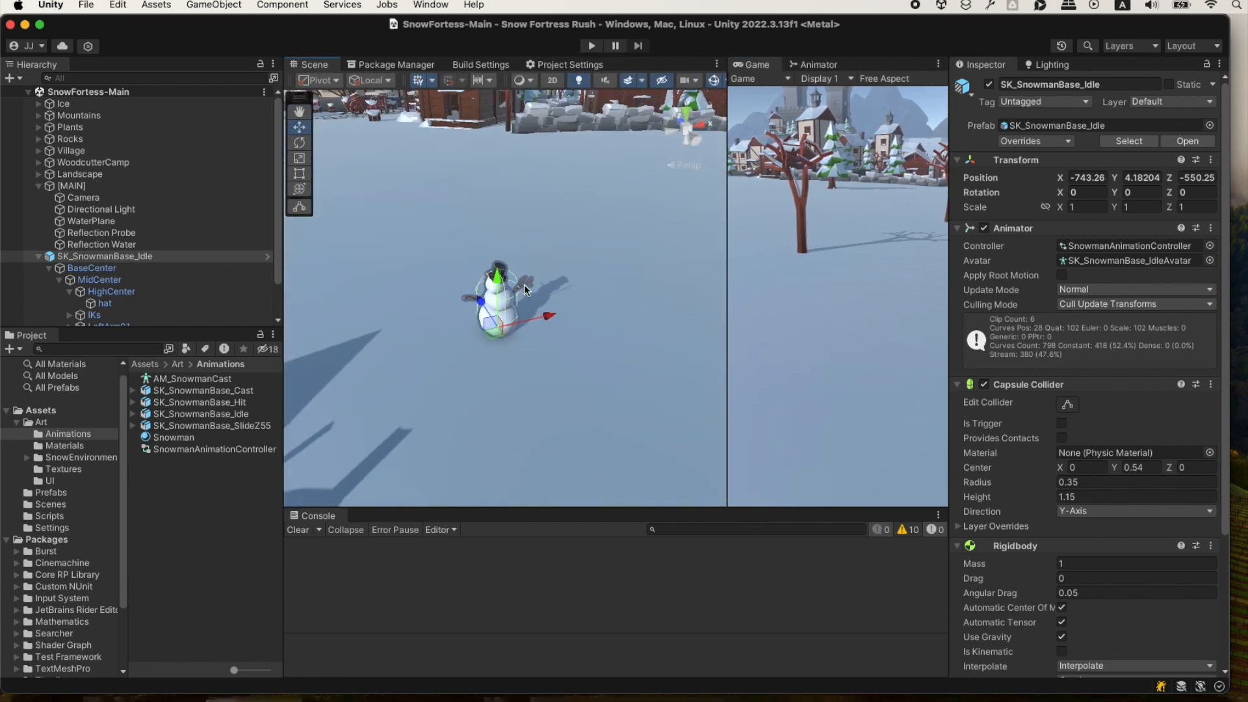
mouse_move(541, 297)
left_mouse_down("alt")
mouse_move(571, 271)
mouse_move(529, 292)
mouse_move(537, 302)
left_mouse_up("alt")
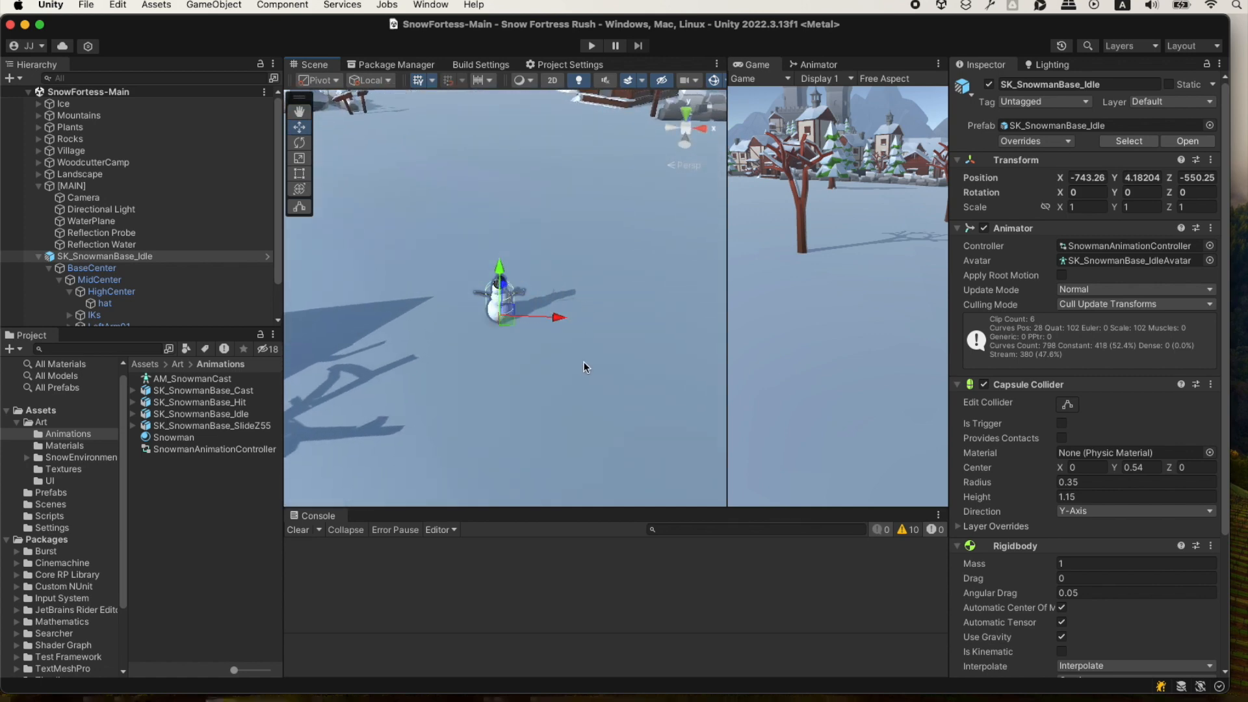
left_click_drag(584, 361, 583, 319, "alt")
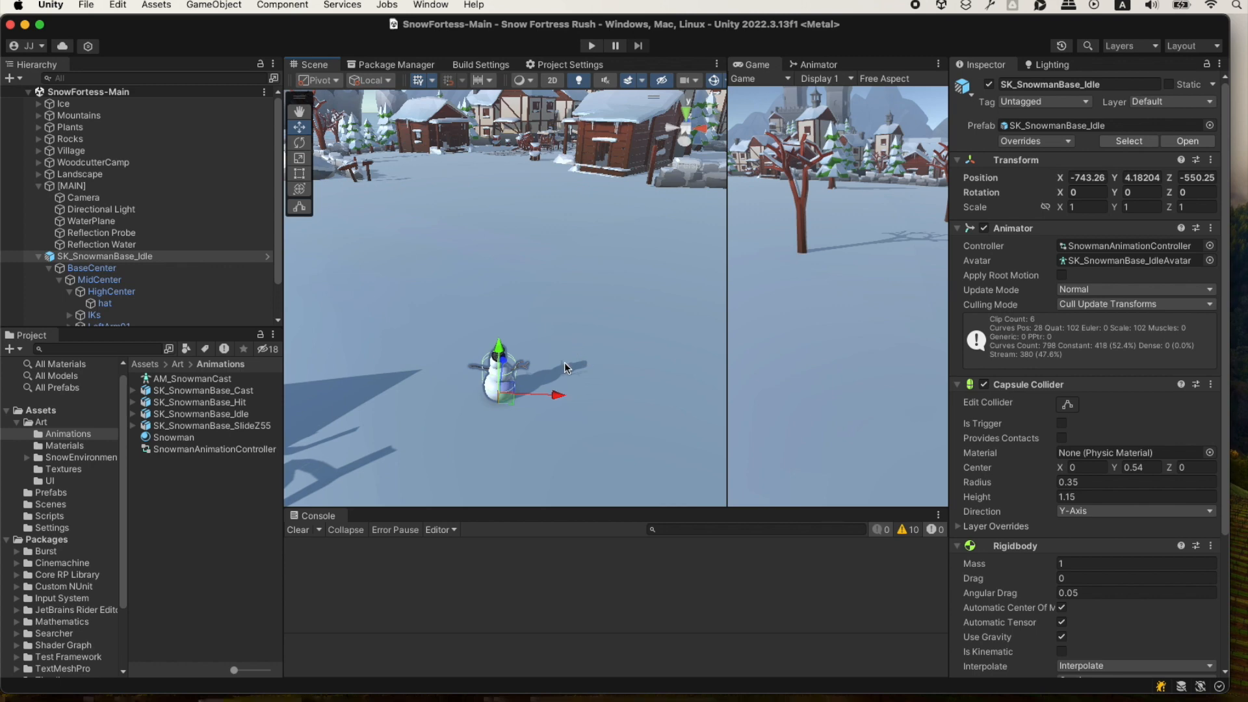
mouse_move(569, 350)
left_mouse_down("alt")
mouse_move(568, 328)
mouse_move(566, 352)
left_mouse_up("alt")
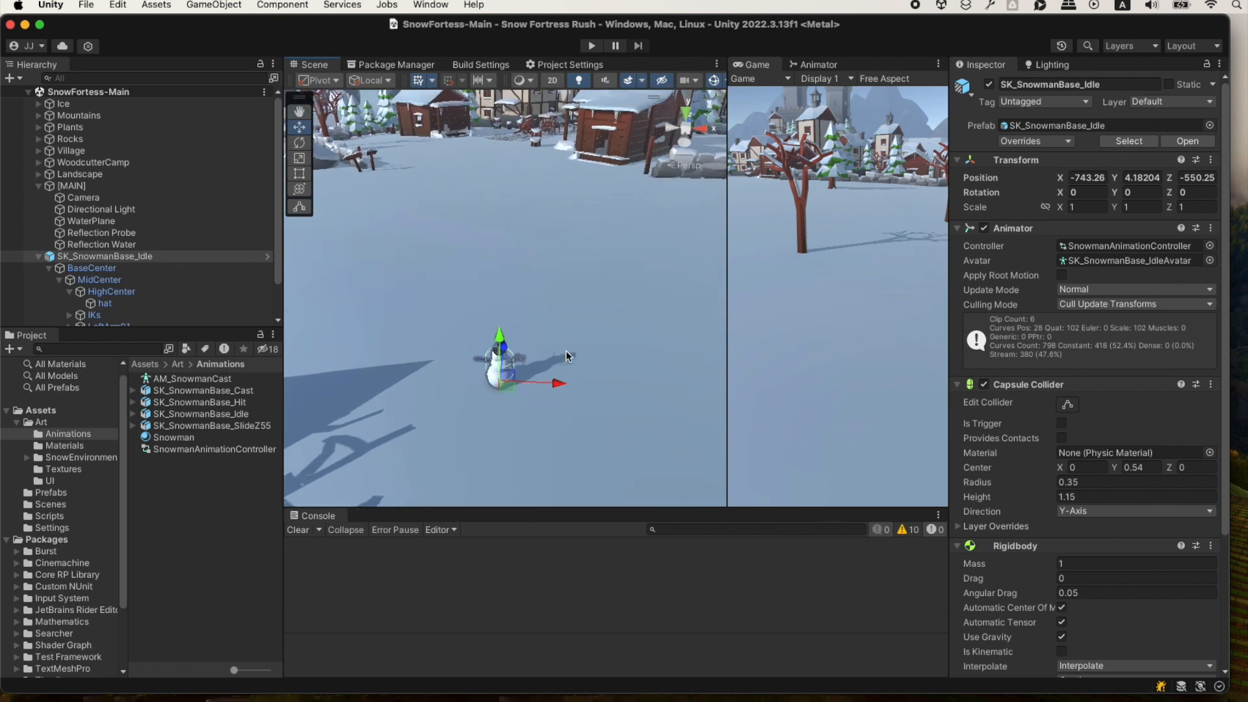
Deselect the snowman and capture a screenshot of the Scene view as the camera perspective example.
left_click(146, 521)
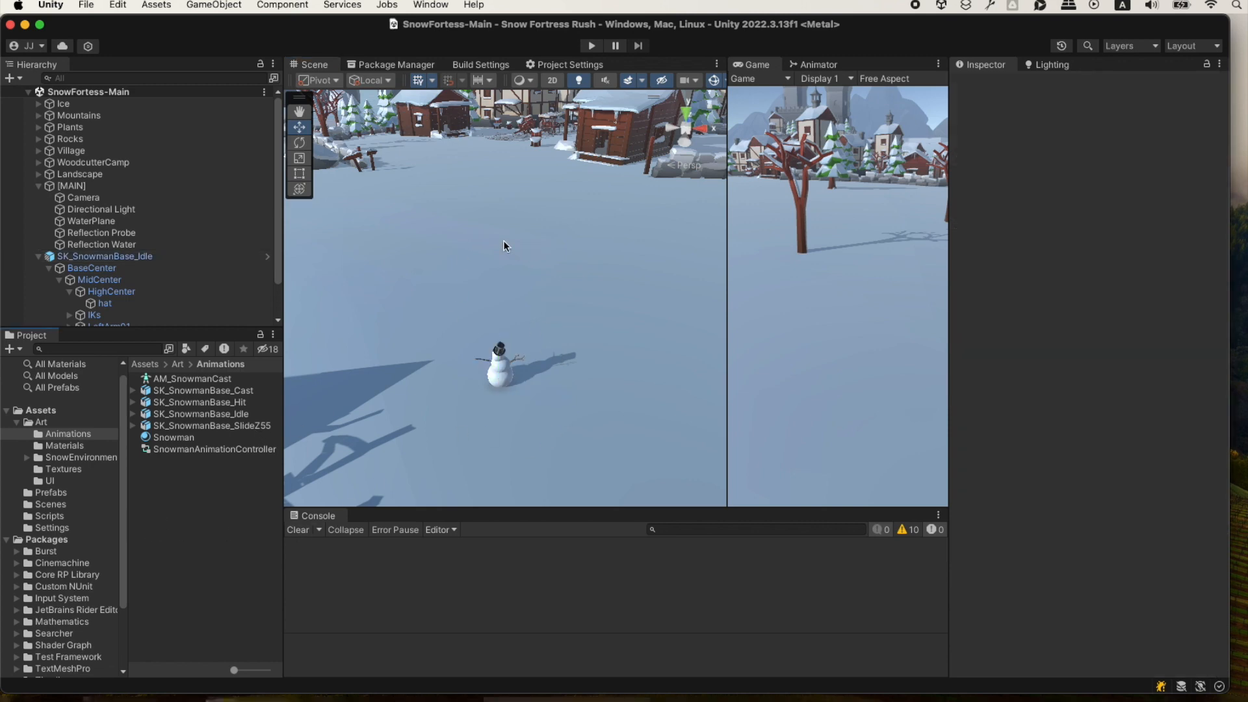
key("shift+super+4")
left_click_drag(284, 91, 725, 504)
Switch to ChatGPT in Brave, attach the Scene screenshot, end the message with "Here's an example screenshot." and send it.
key("super+Tab")
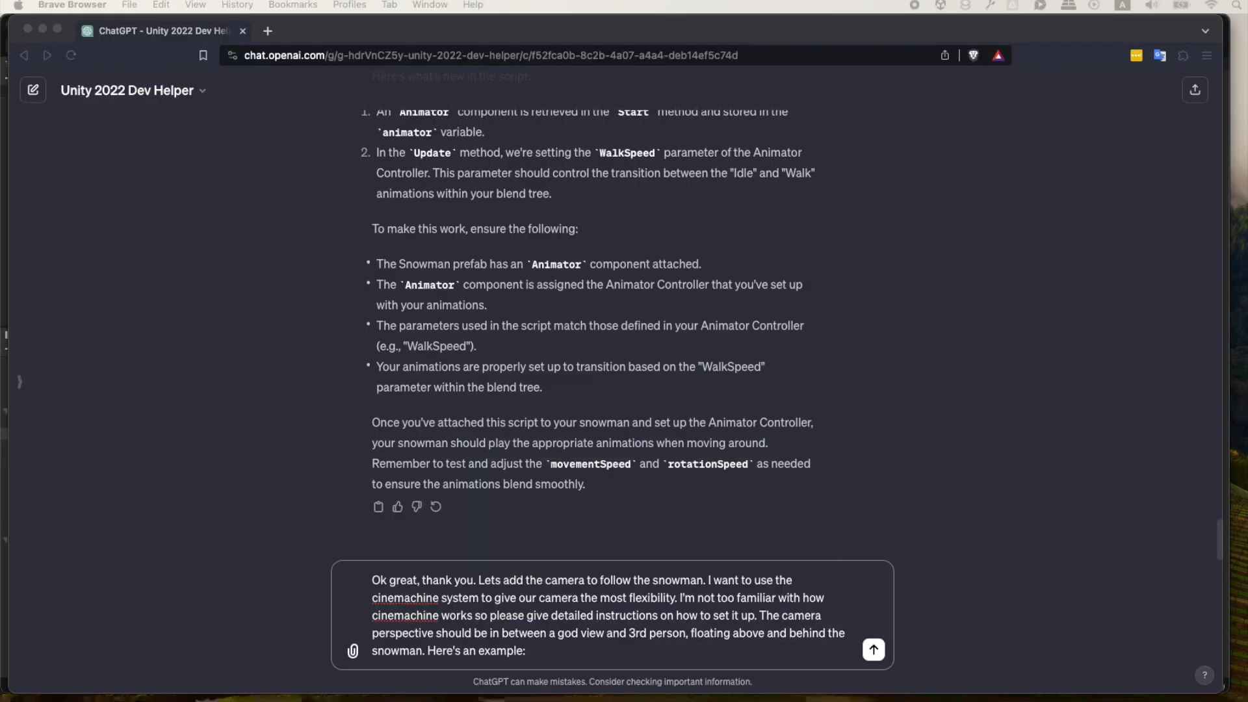
key("F11")
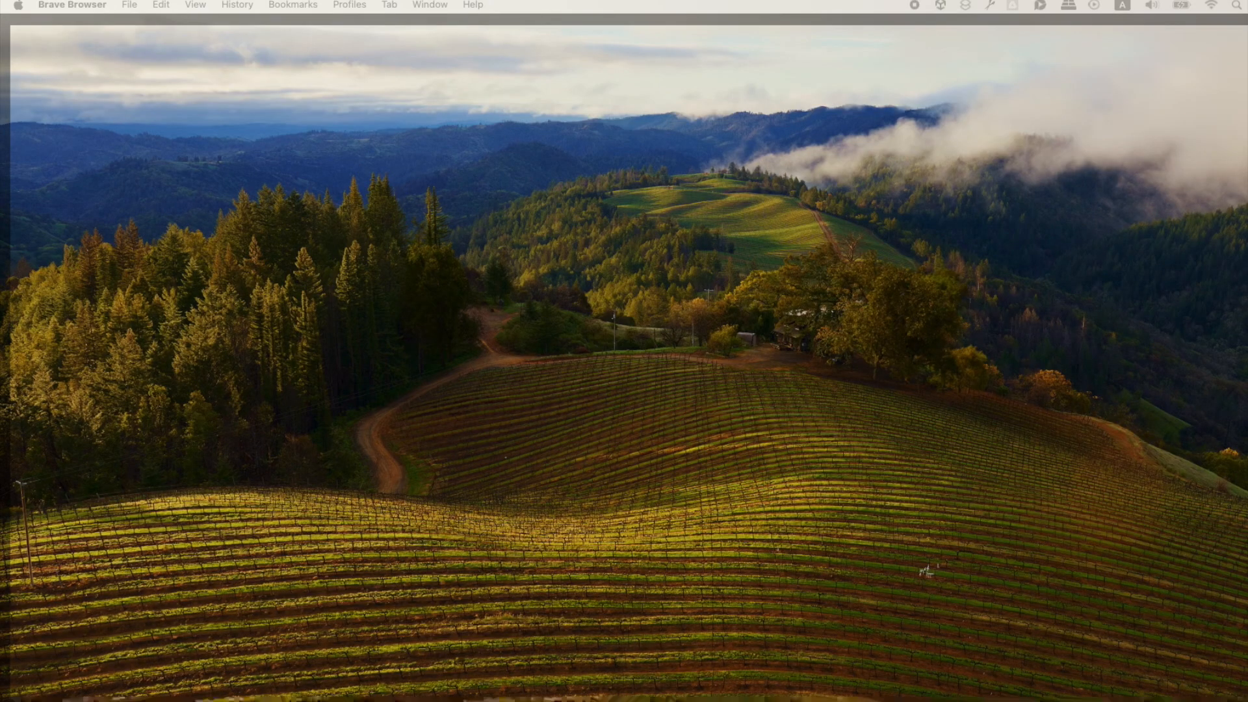
key("F11")
type("cre")
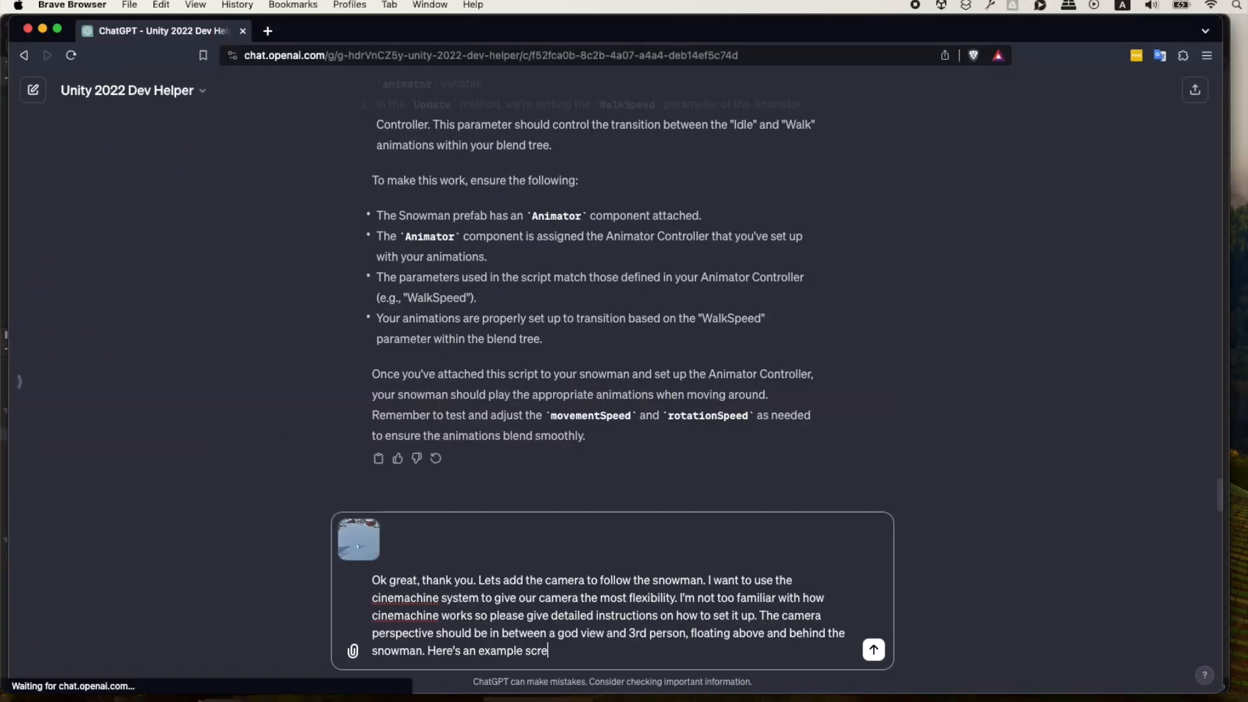
type("enshot.")
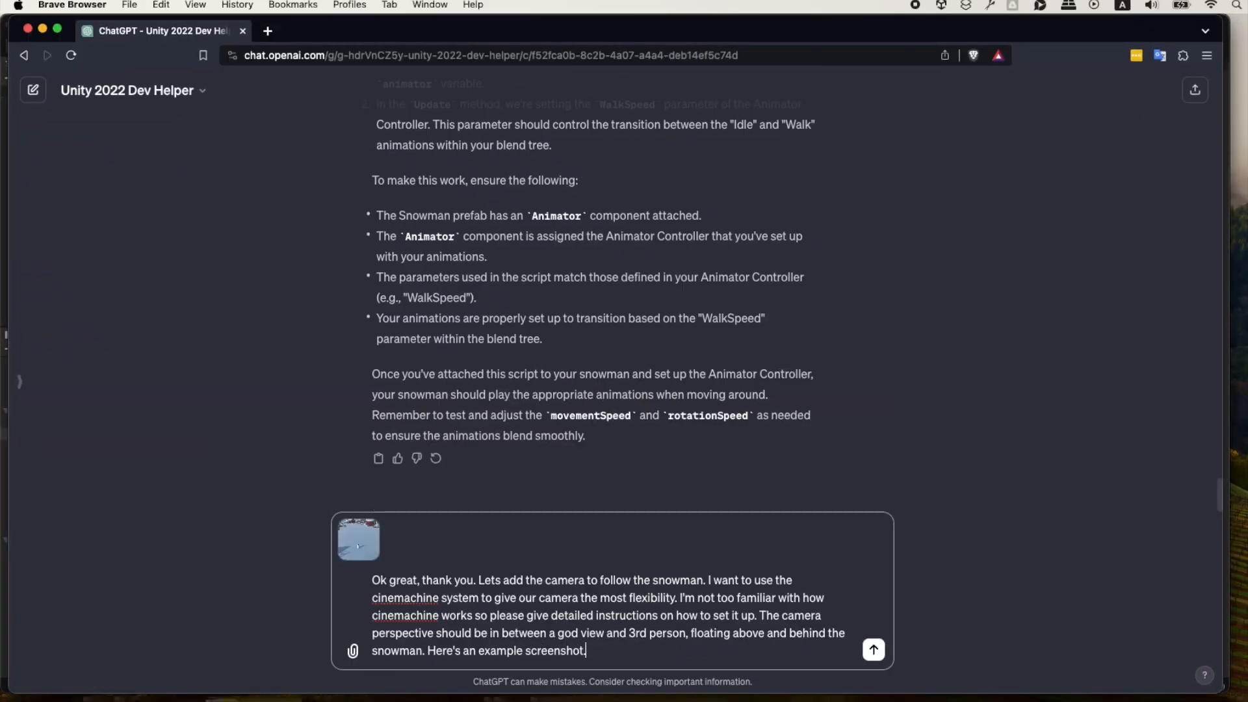
key("Return")
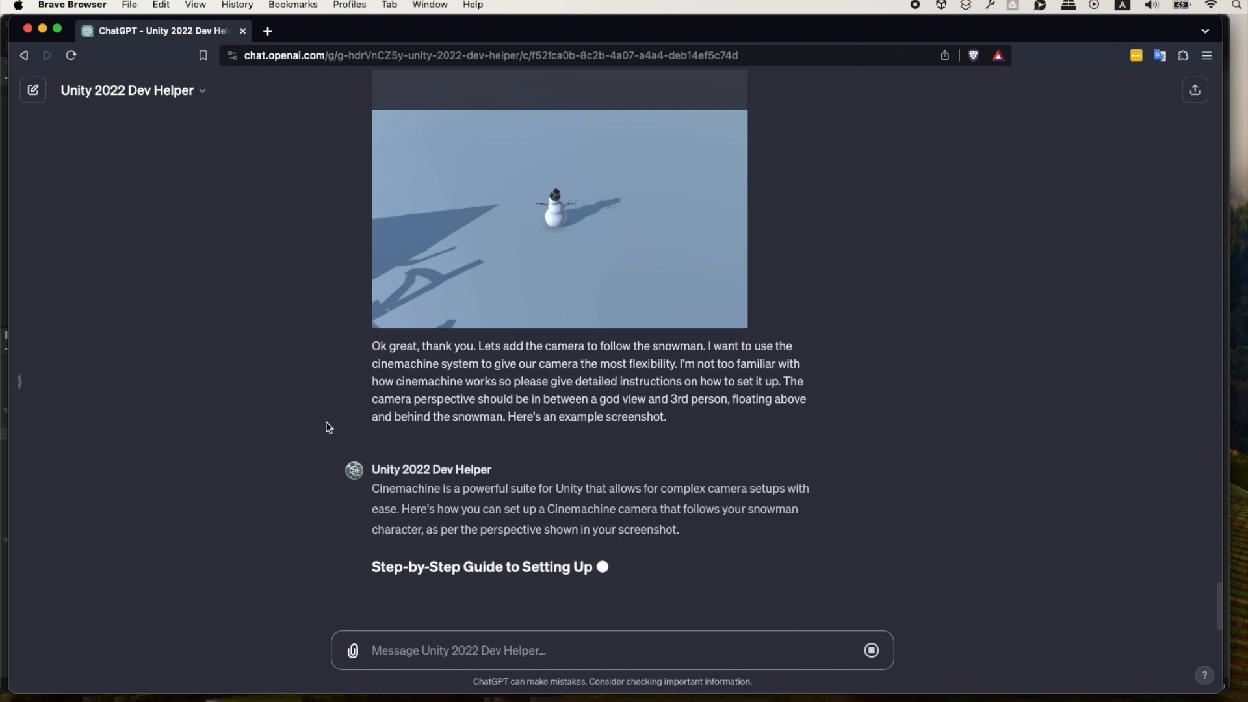
Review the sent screenshot and the reply's Cinemachine installation instructions, and open and widen the Package Manager in Unity.
scroll(347, 396, "up", 3)
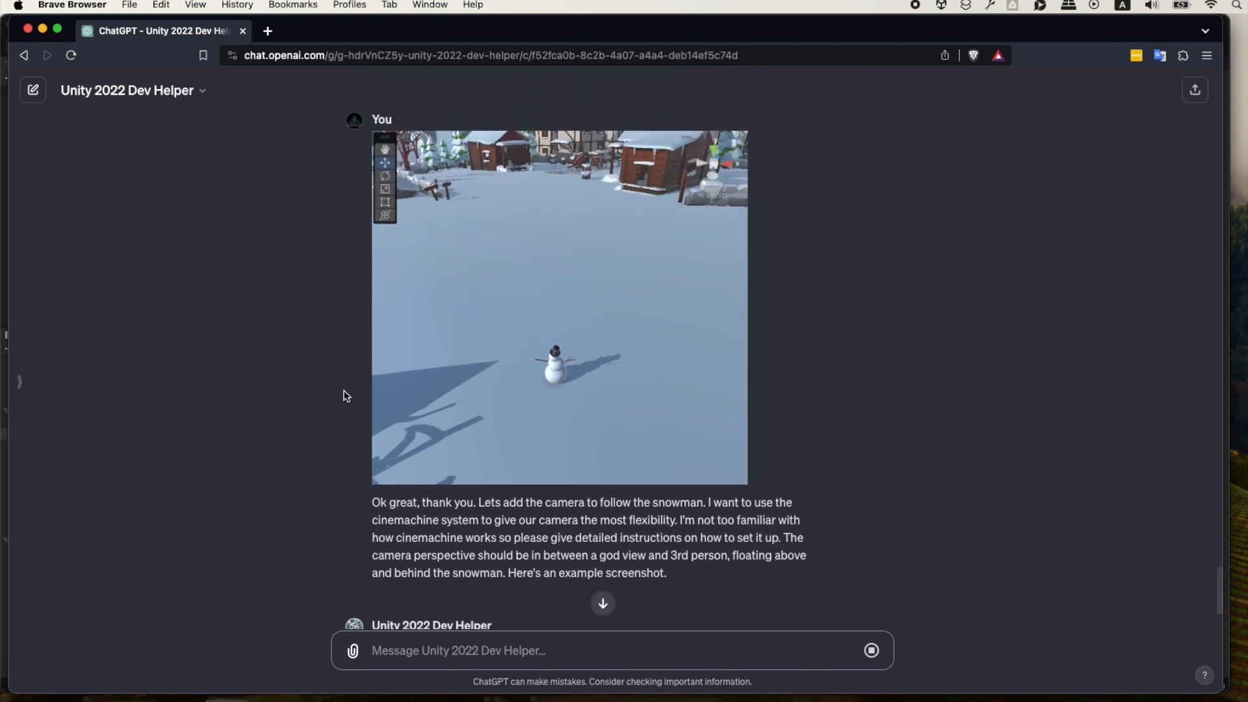
scroll(347, 396, "down", 4)
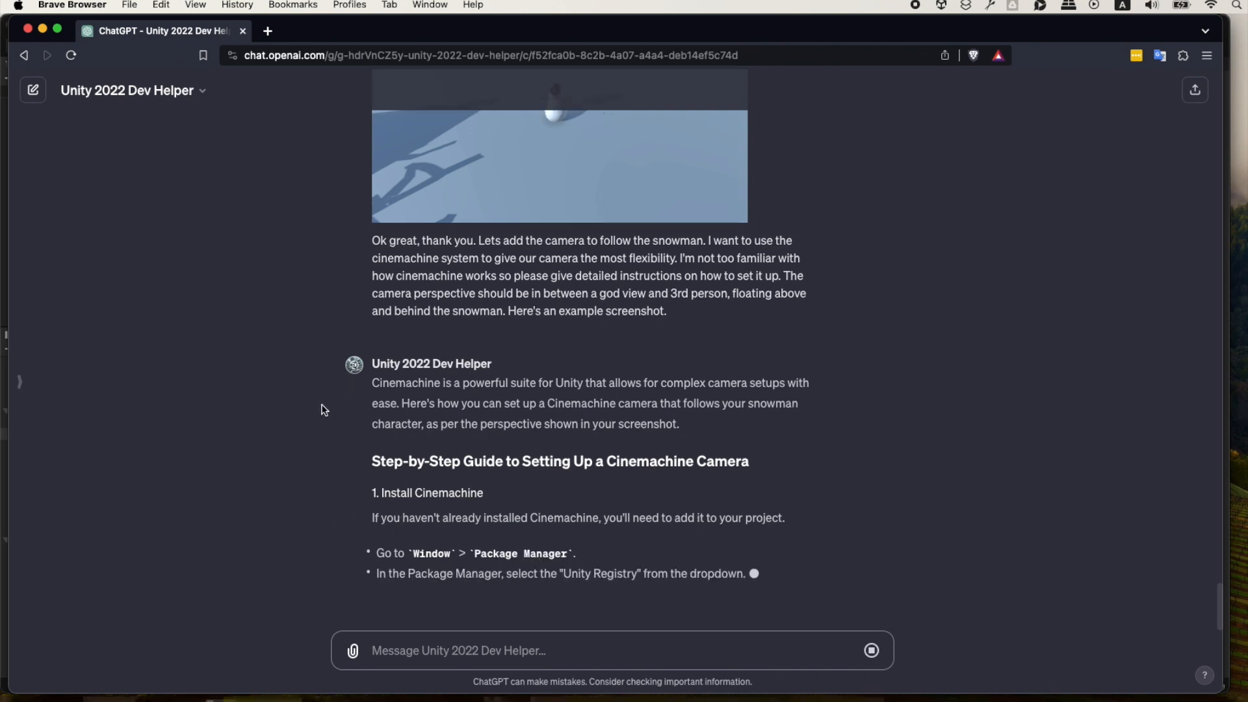
key("super+Tab")
key("super+Tab")
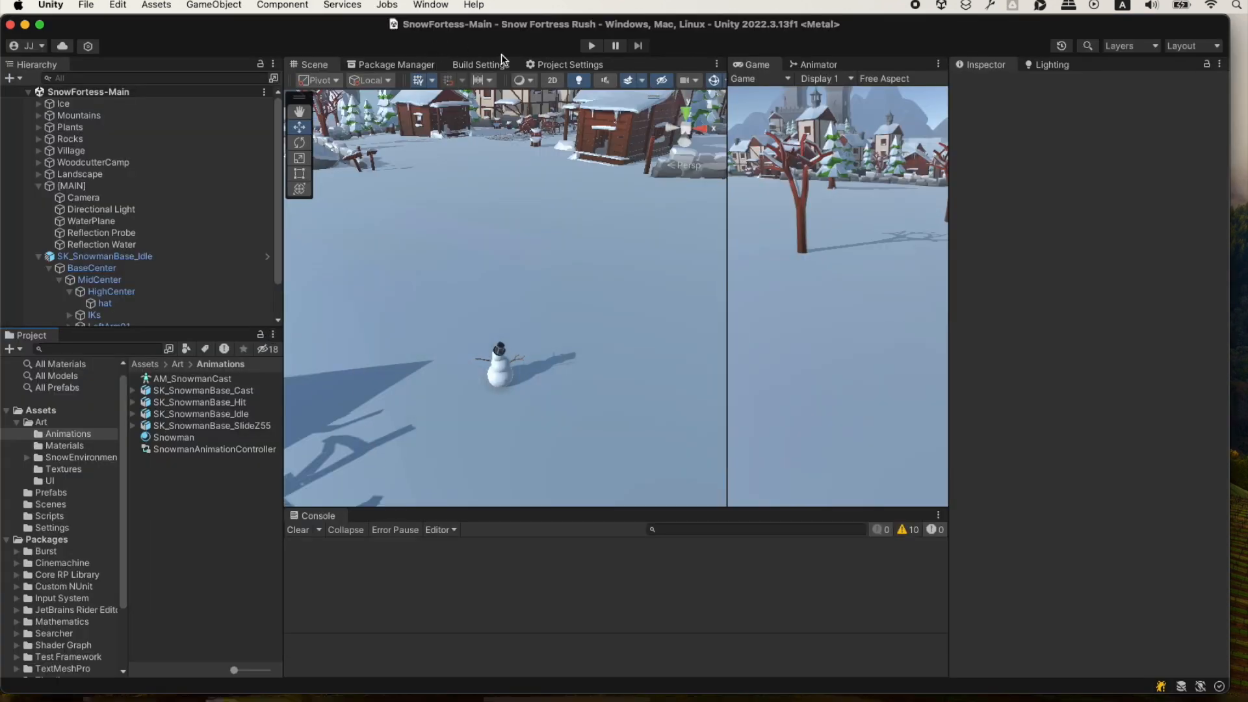
left_click(397, 66)
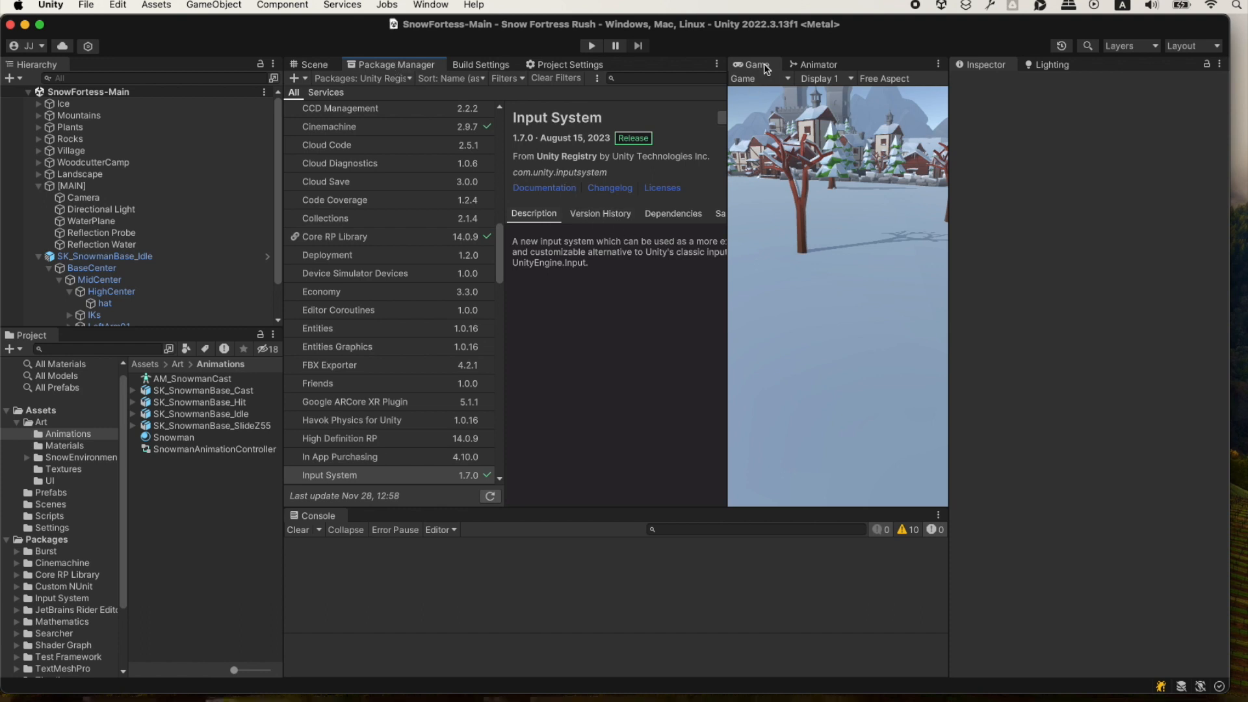
left_click_drag(724, 203, 793, 188)
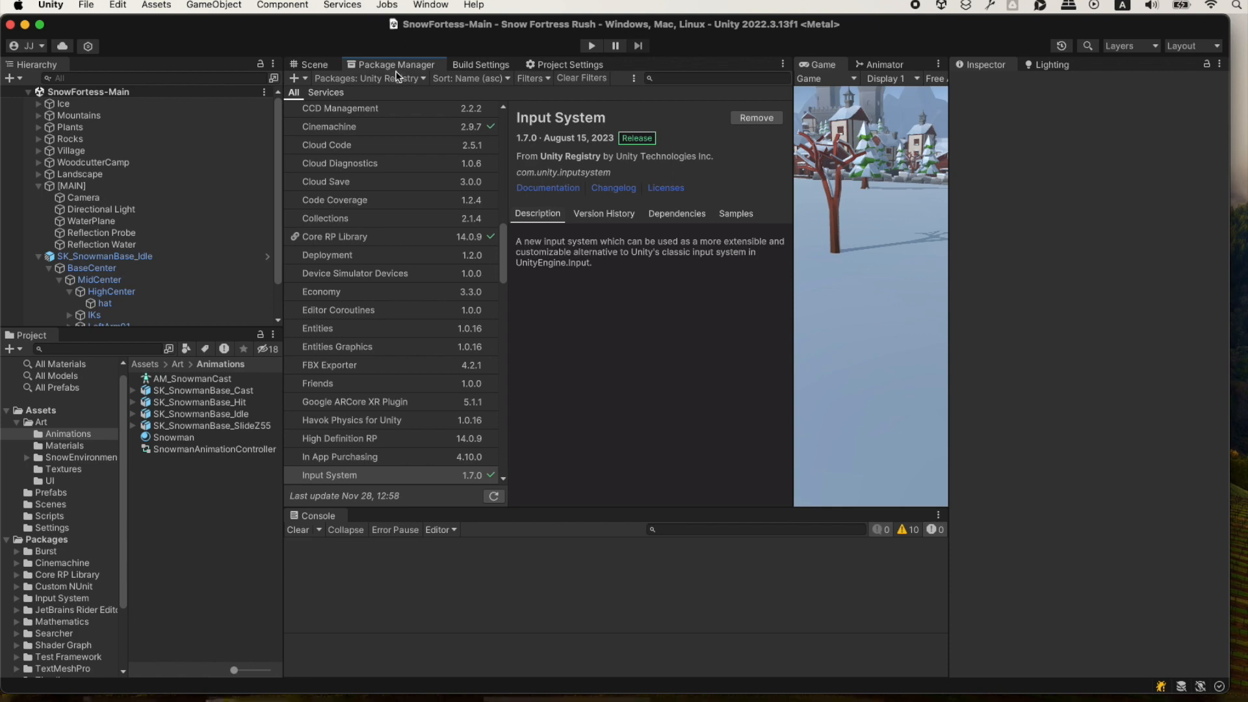
Recheck the installation instructions in ChatGPT, search Unity's Package Manager for "cinemachine" to check its installation, and return to the Scene view.
key("super+Tab")
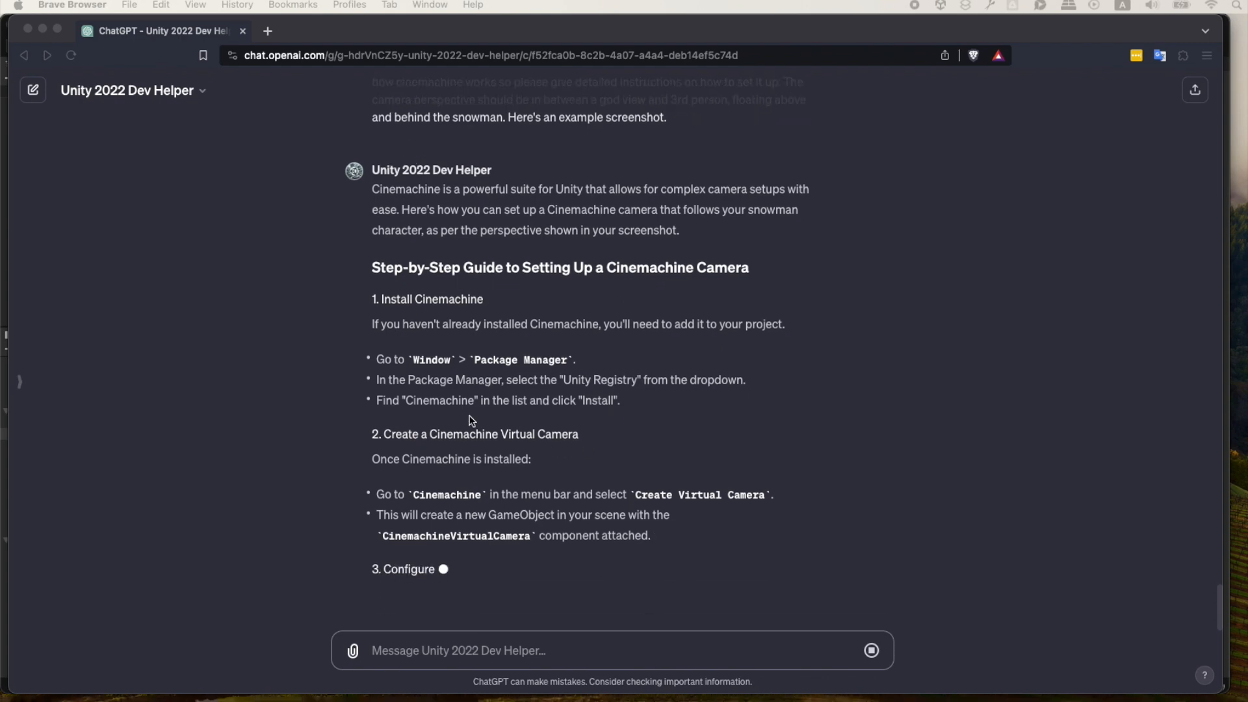
key("super+Tab")
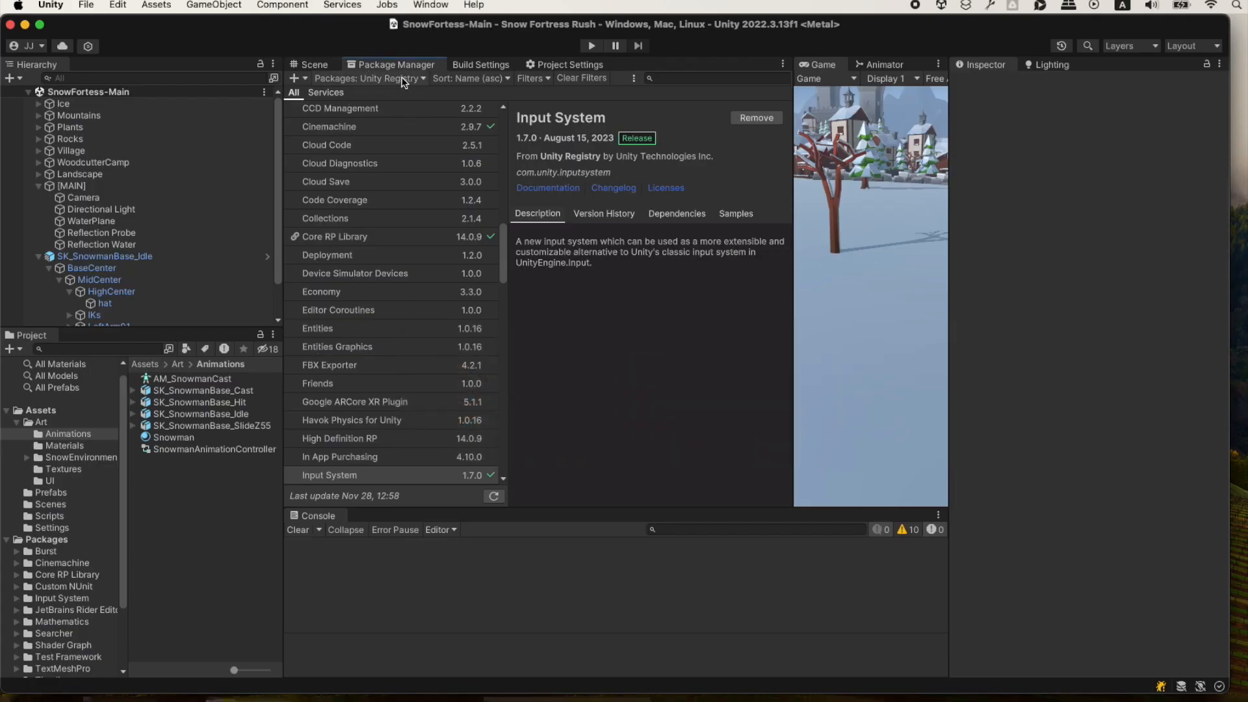
left_click(691, 79)
type("cinemachine")
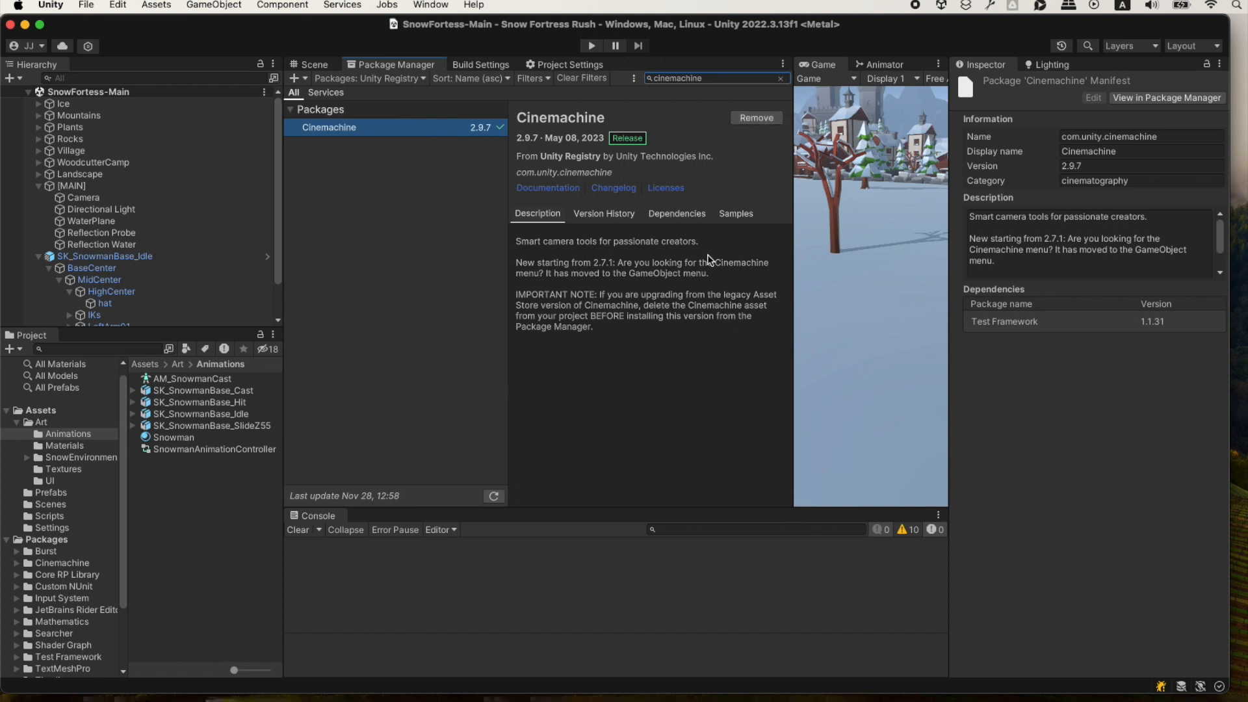
left_click(781, 79)
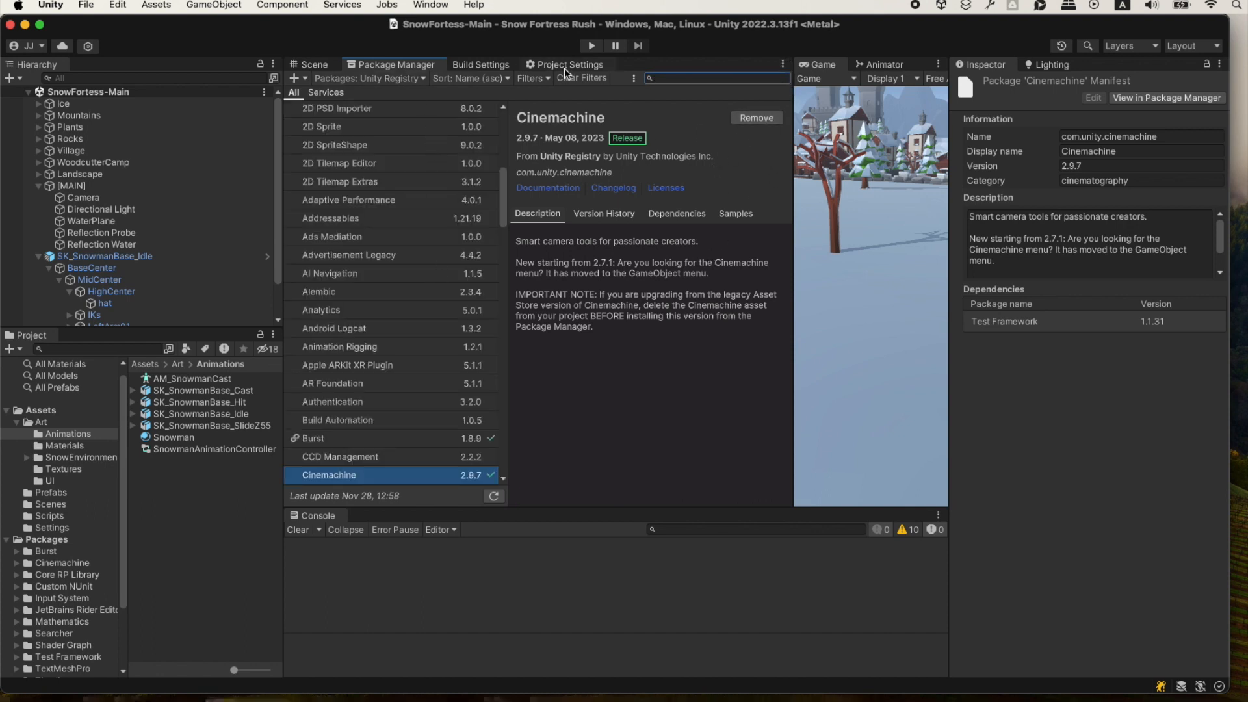
left_click(565, 68)
left_click(311, 69)
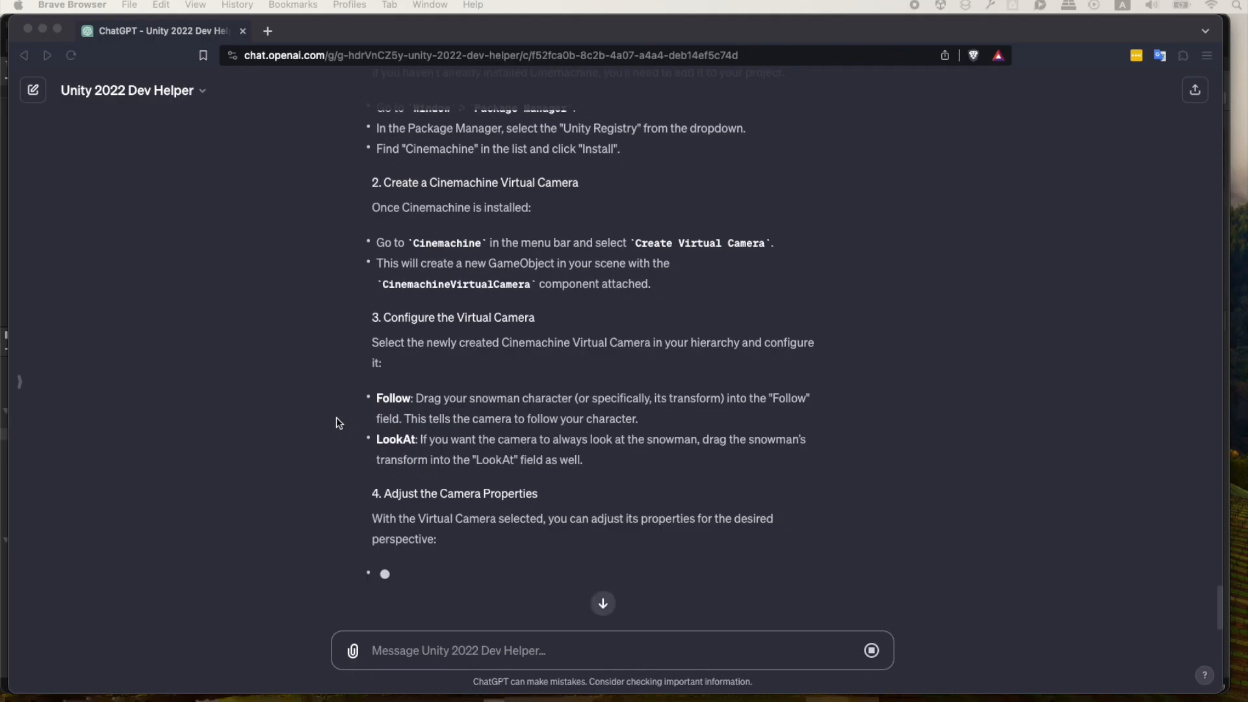
Read the virtual camera instructions in ChatGPT and add a Cinemachine Virtual Camera to the Unity scene, keeping its default name.
scroll(337, 418, "up", 1)
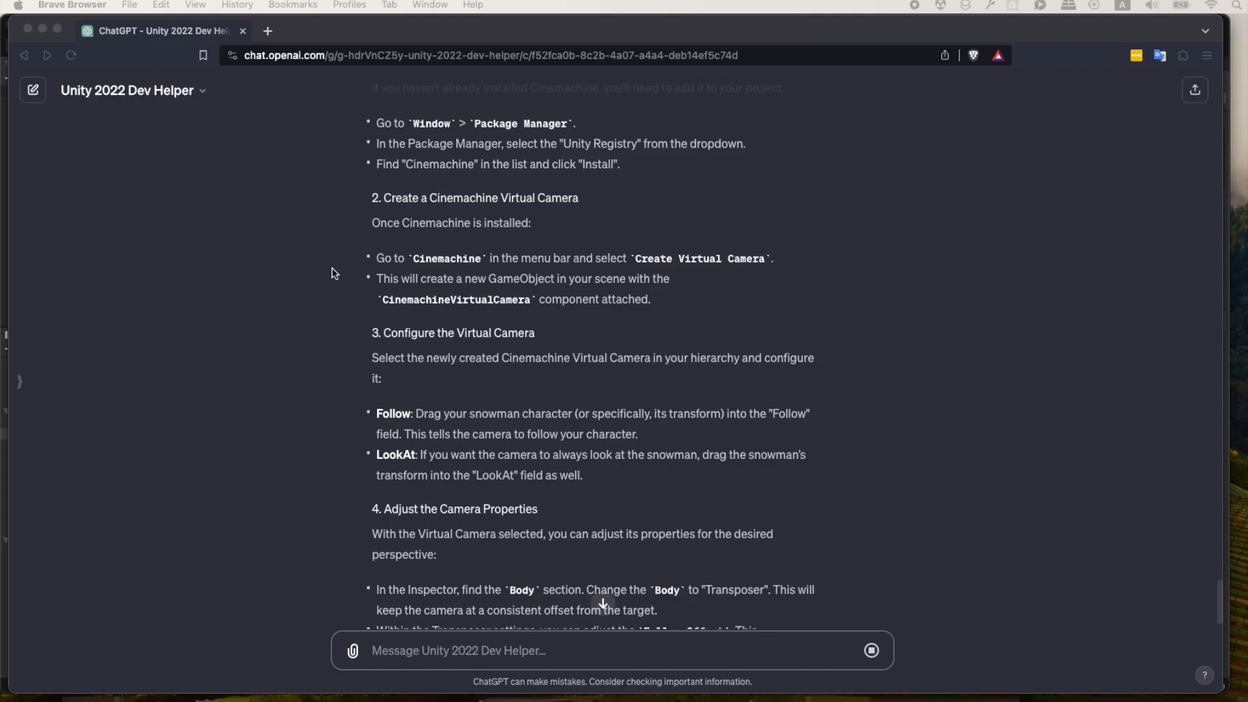
key("super+Tab")
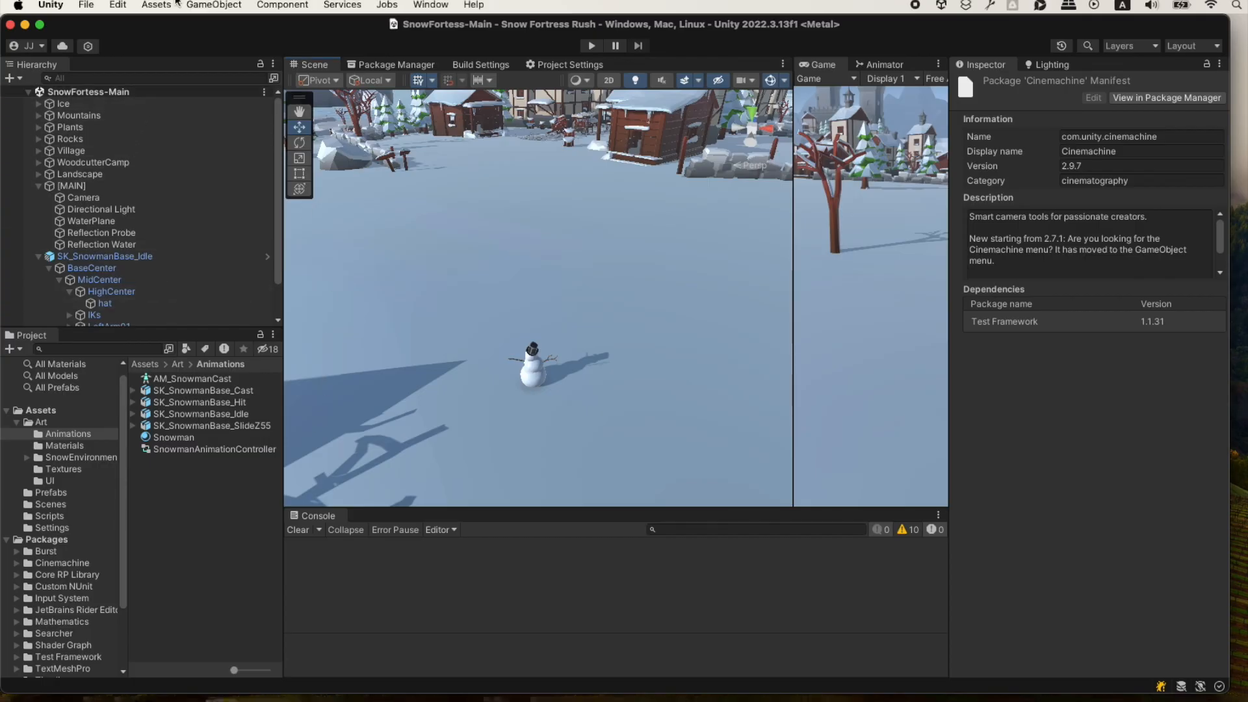
left_click(214, 6)
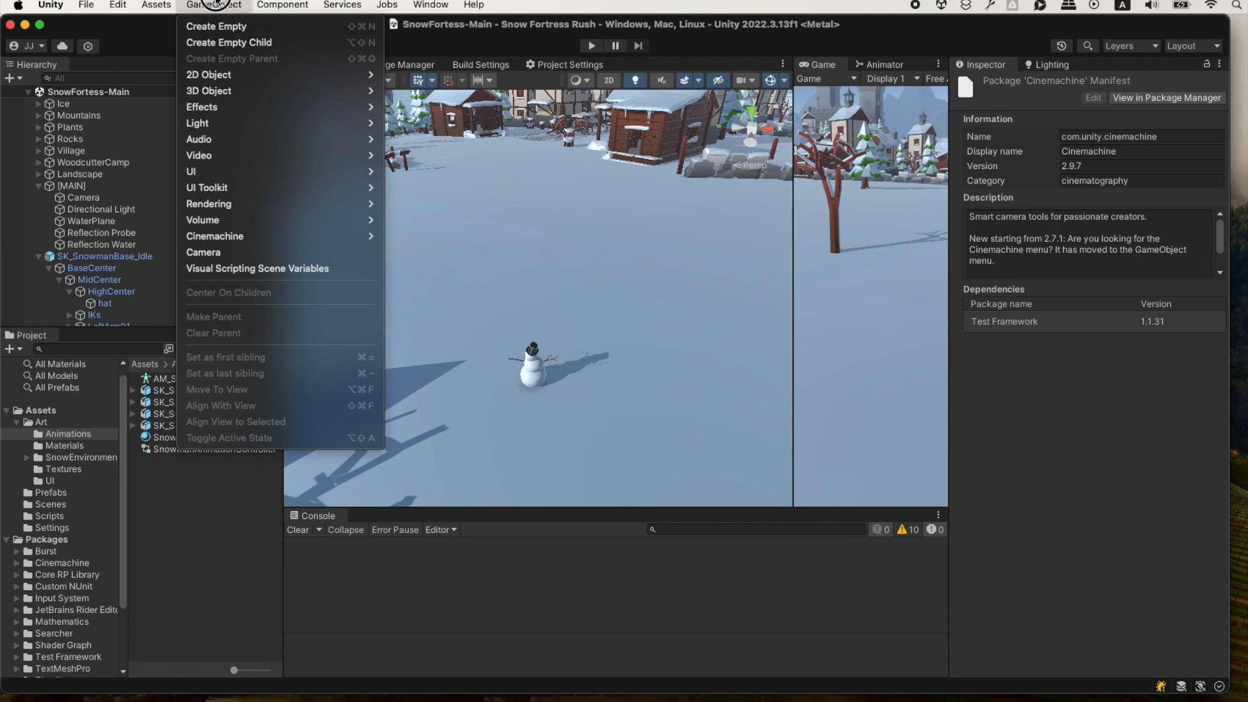
mouse_move(208, 235)
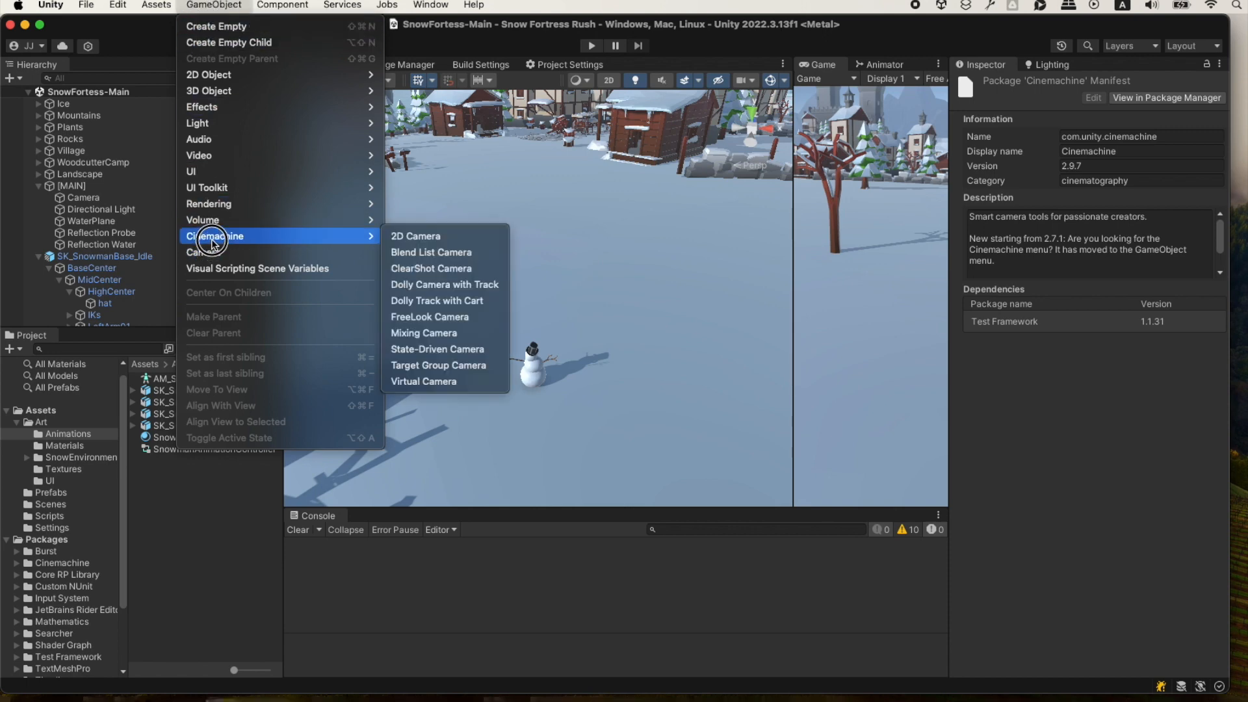
left_click(450, 382)
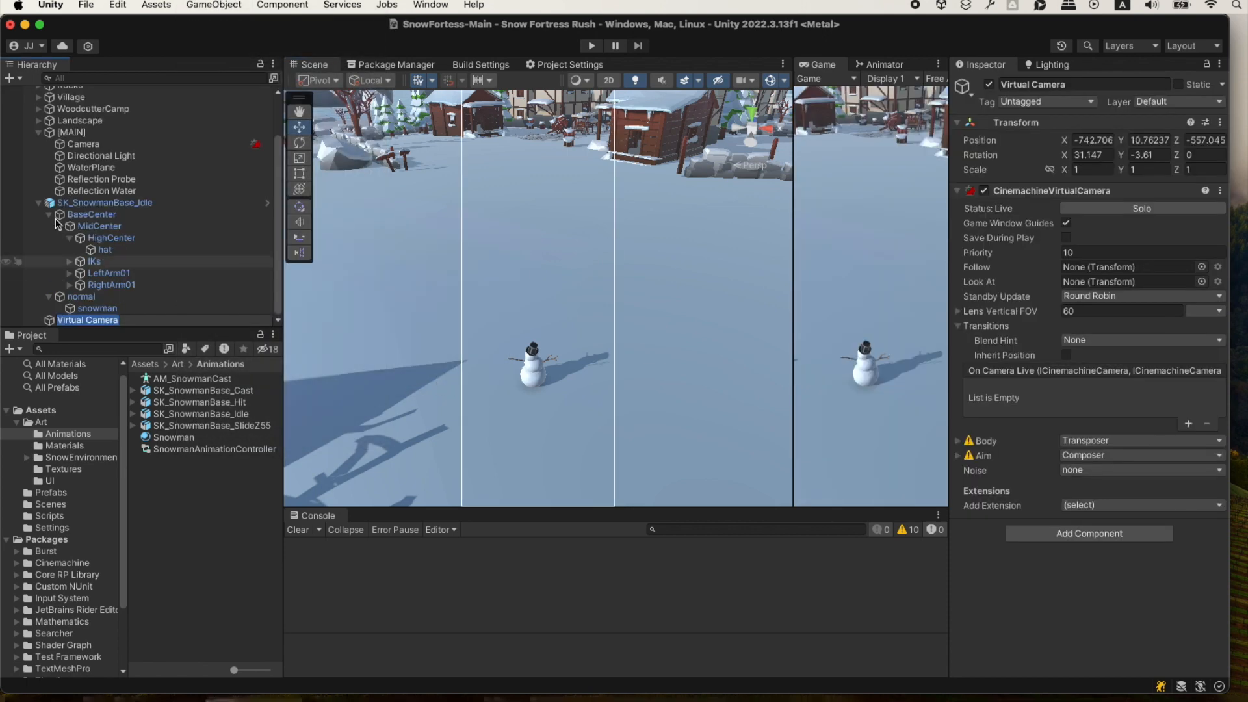
left_click(147, 320)
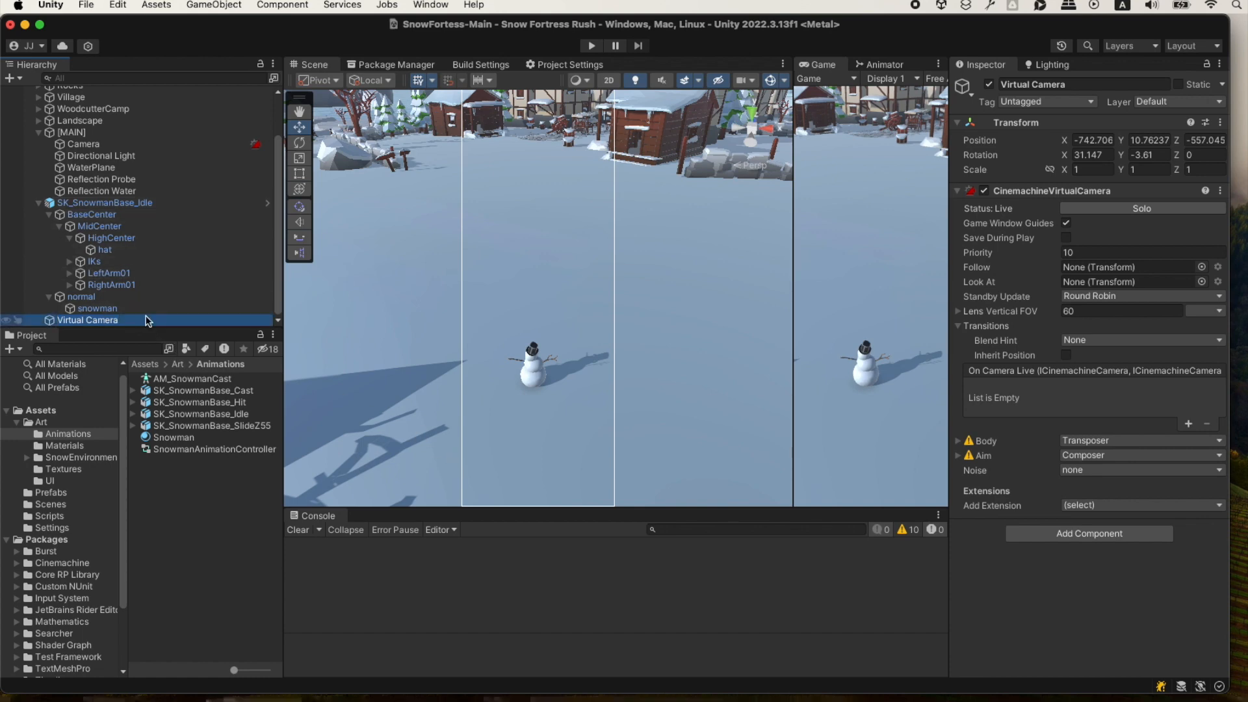
Switch to ChatGPT and read the instructions for configuring the virtual camera's Follow and LookAt targets and its Body properties.
key("super+Tab")
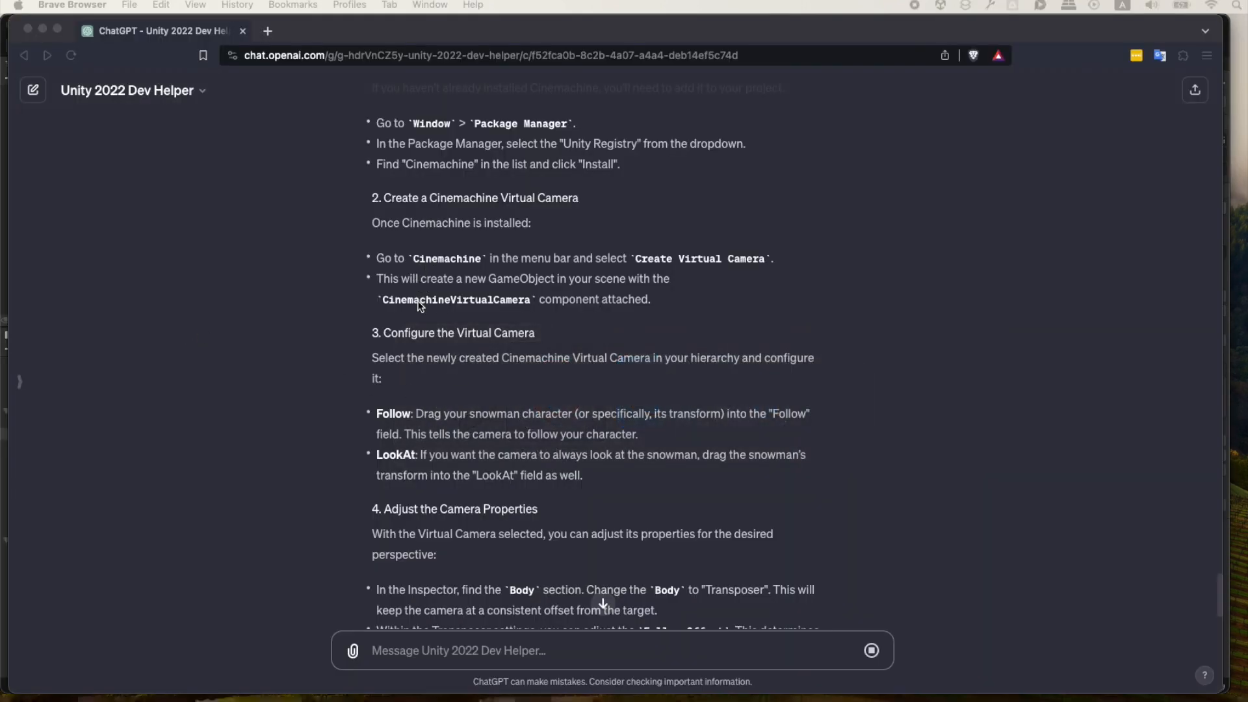
scroll(387, 348, "down", 3)
scroll(387, 349, "down", 2)
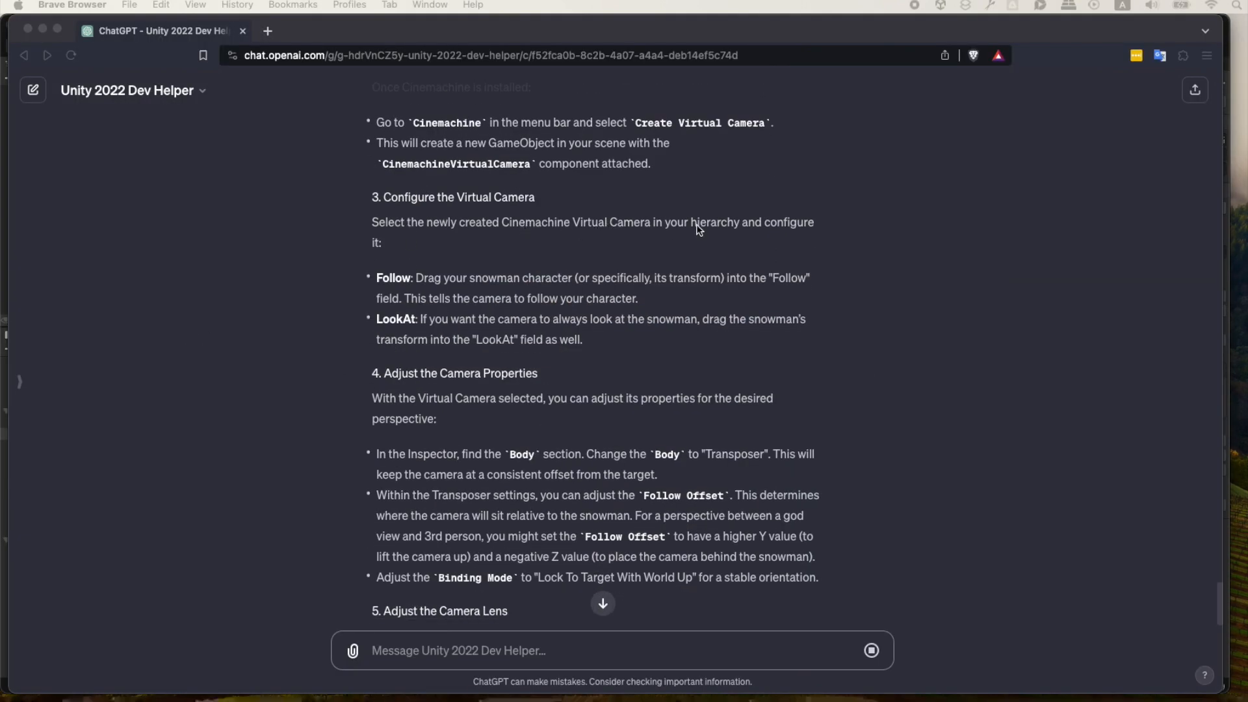
scroll(455, 247, "down", 1)
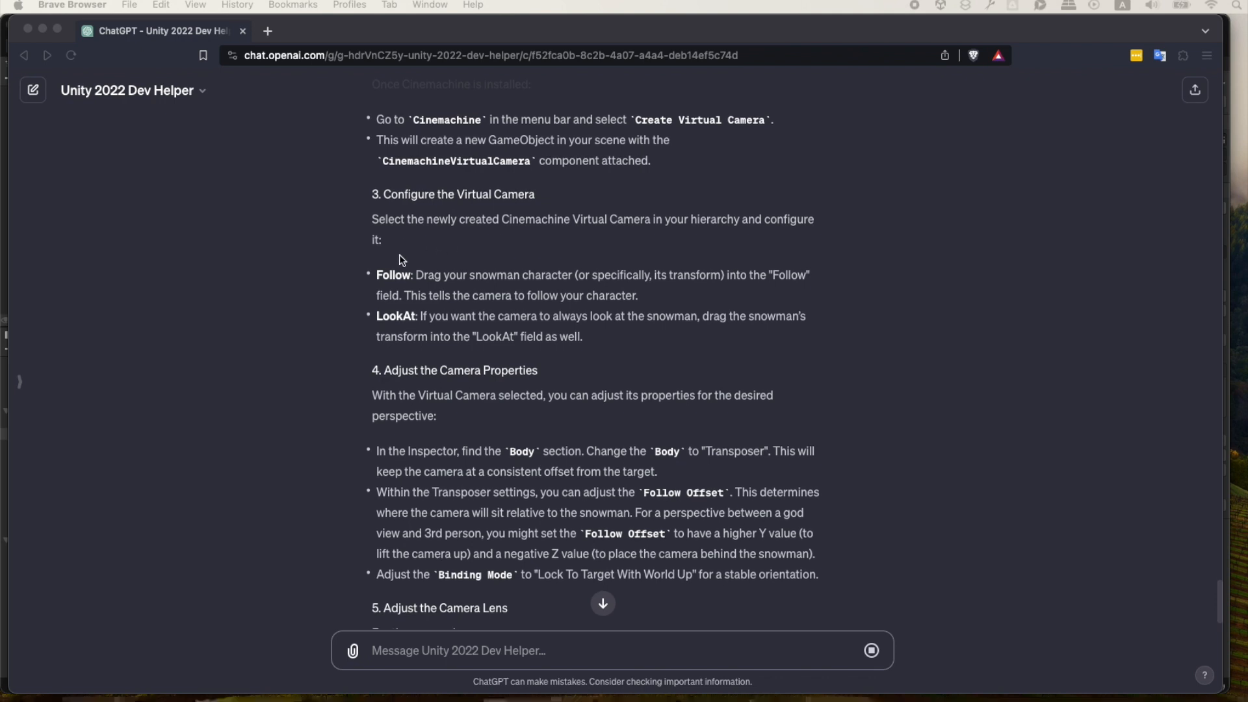
Recheck the target instructions in ChatGPT, switch to Unity, and assign SK_SnowmanBase_Idle as the virtual camera's Follow and Look At target, widening the Game view.
scroll(424, 273, "down", 1)
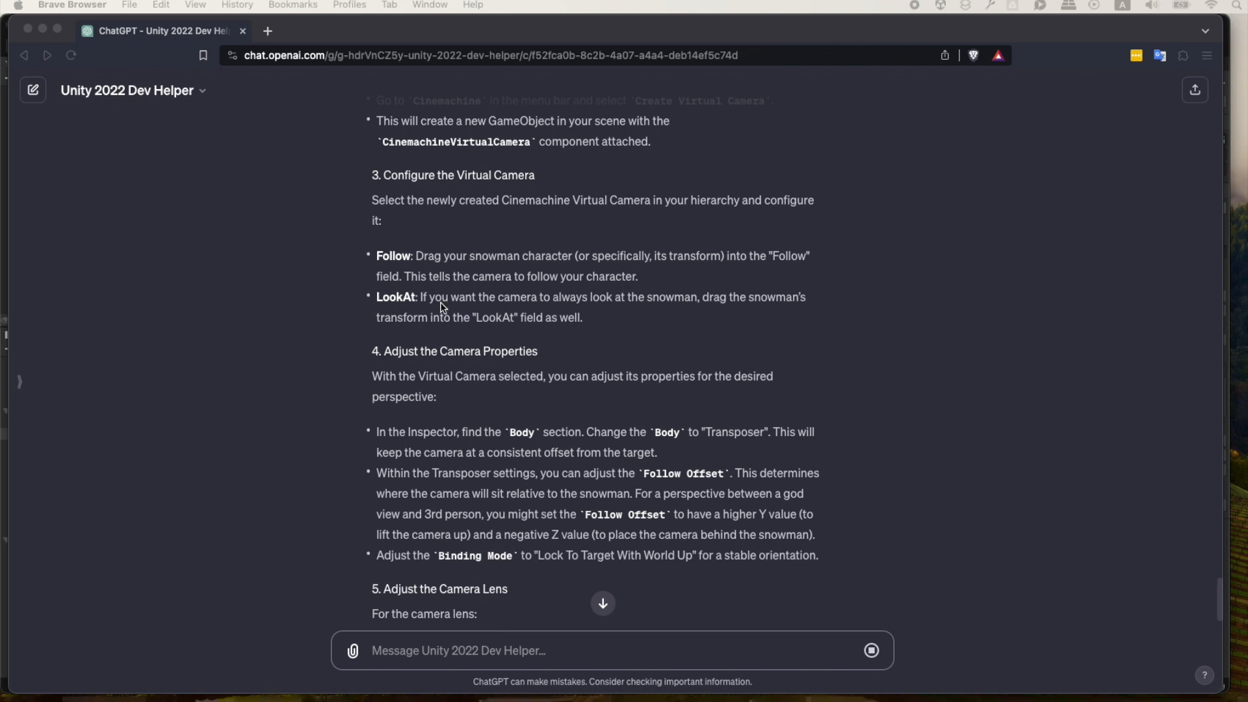
scroll(553, 312, "down", 1)
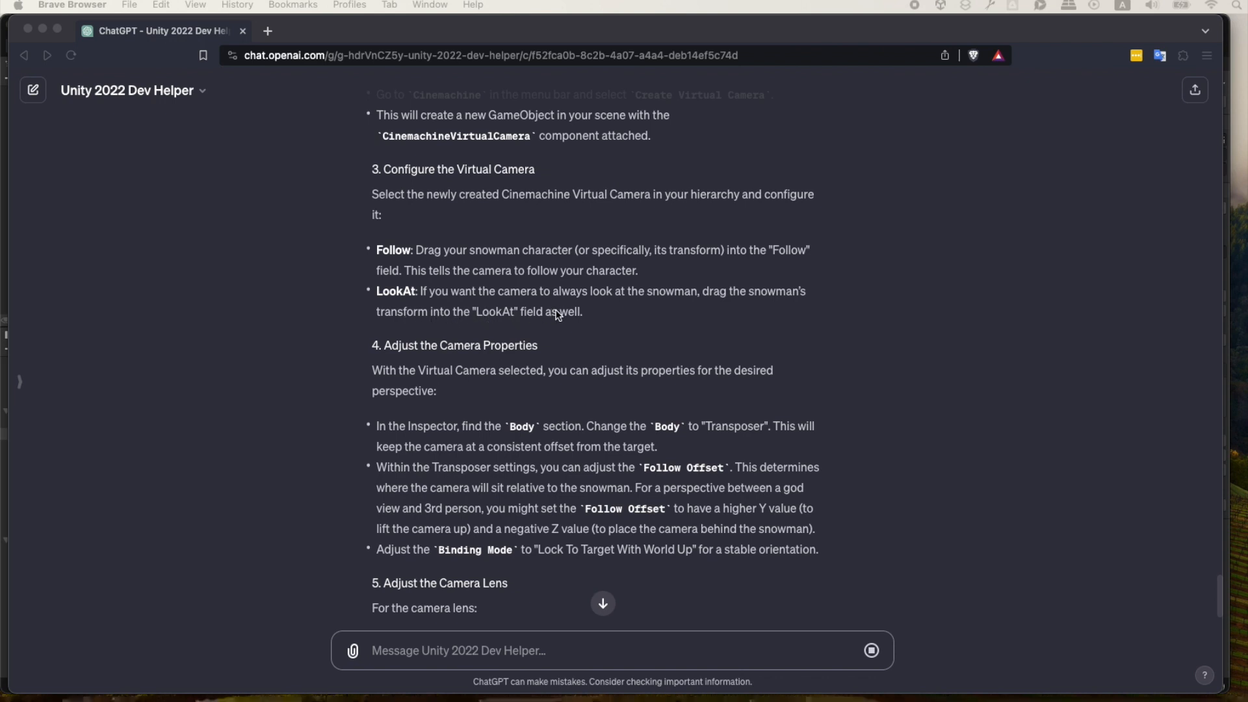
scroll(341, 349, "down", 1)
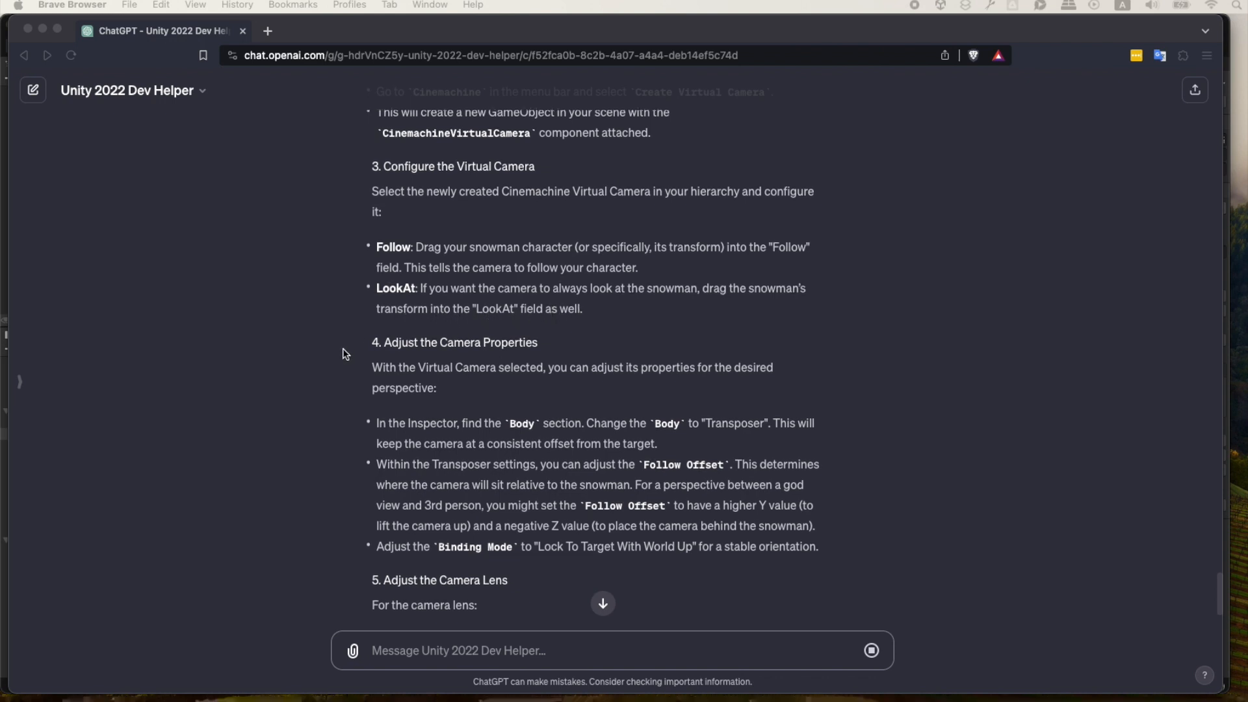
scroll(343, 351, "down", 1)
key("super+Tab")
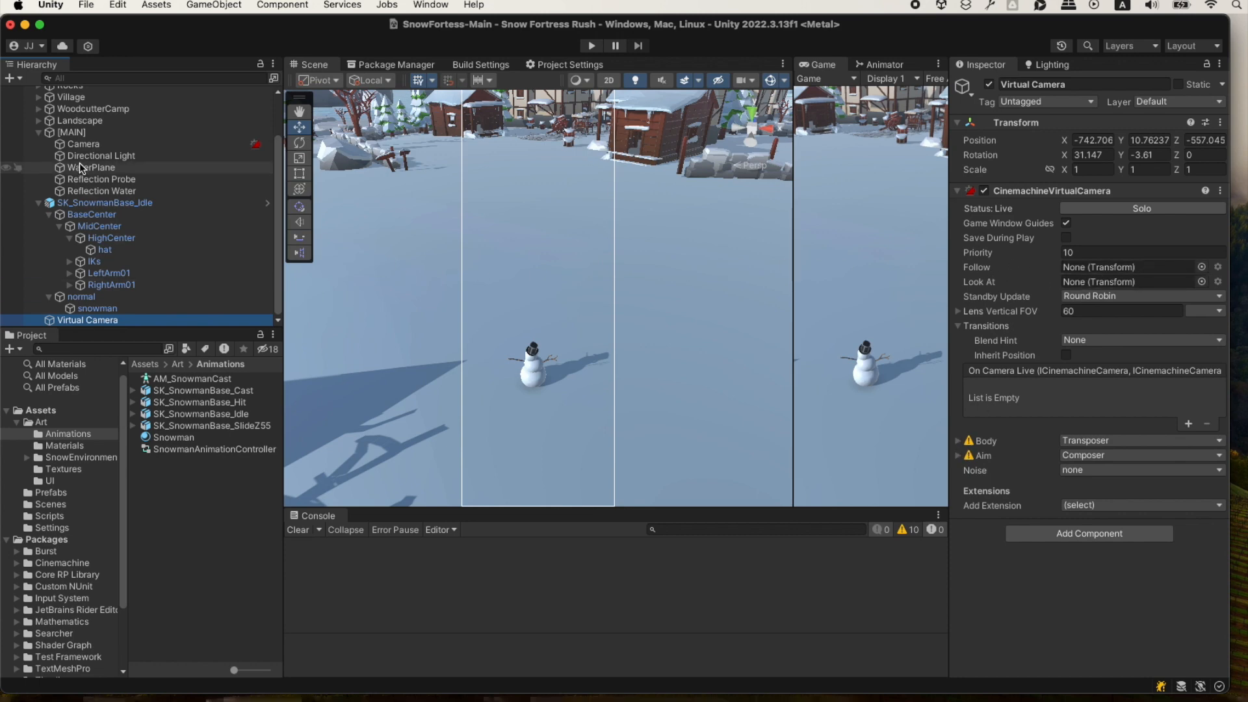
left_click_drag(98, 203, 1071, 266)
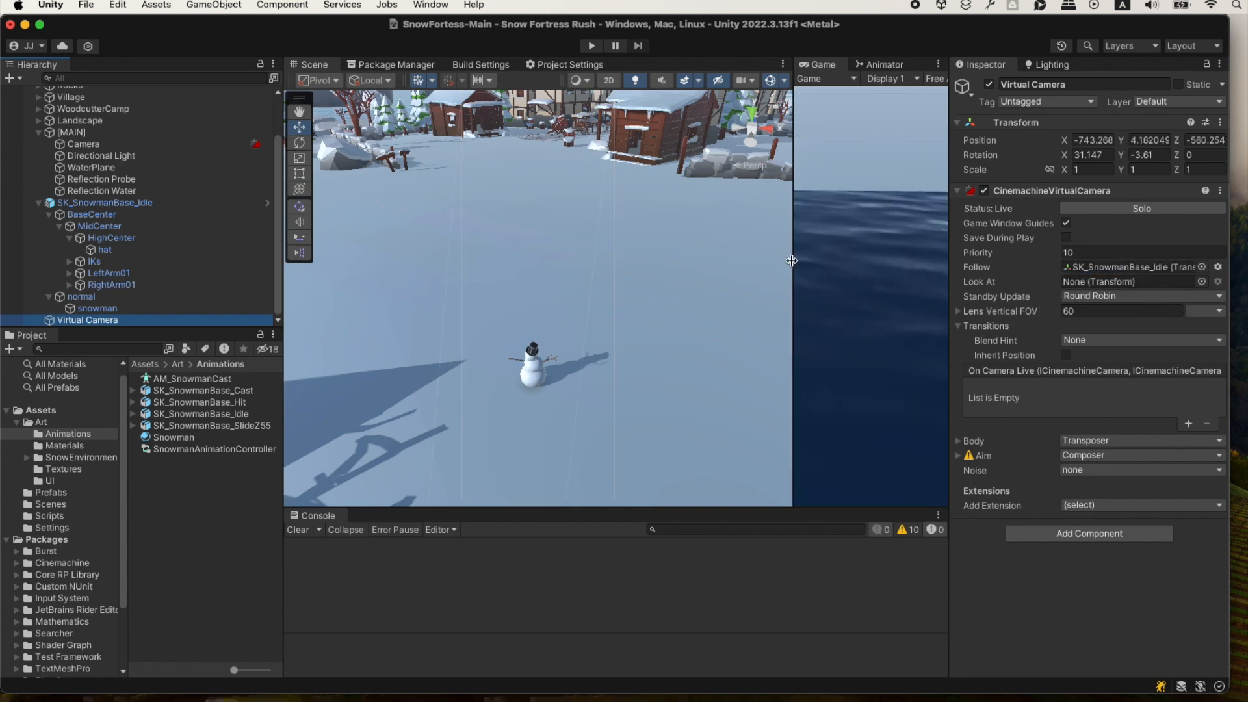
left_click_drag(793, 266, 593, 279)
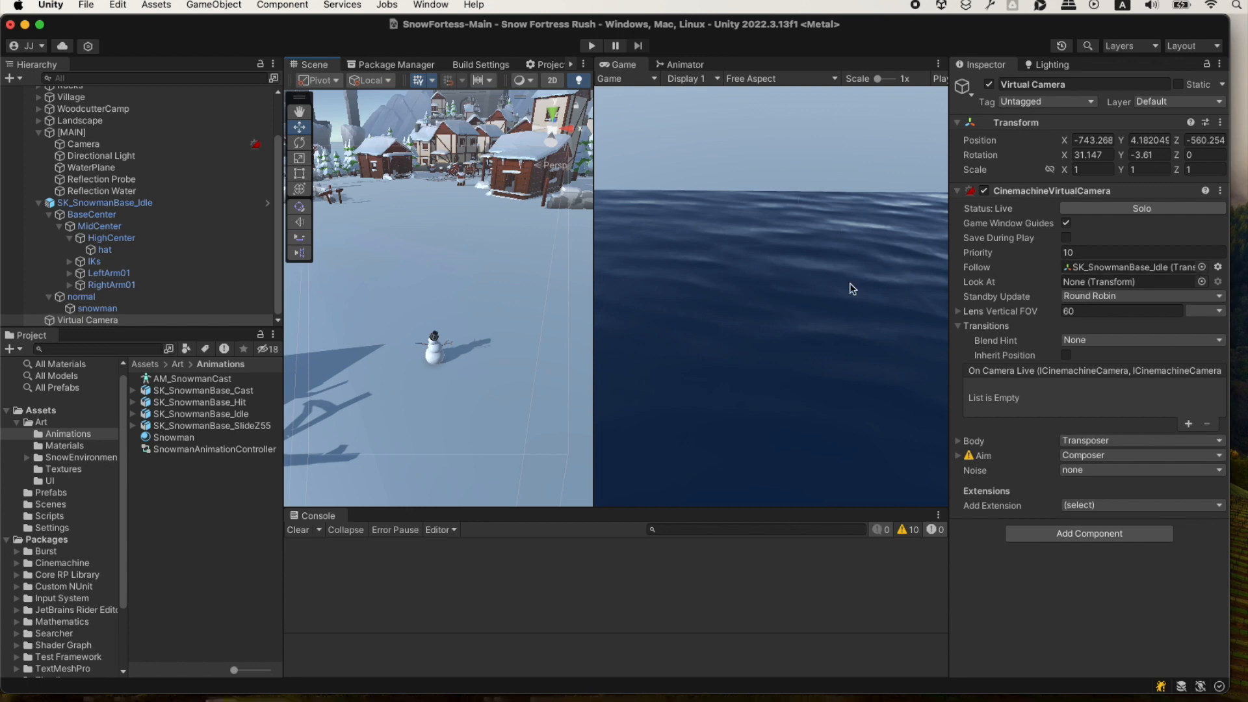
left_click_drag(104, 202, 1089, 287)
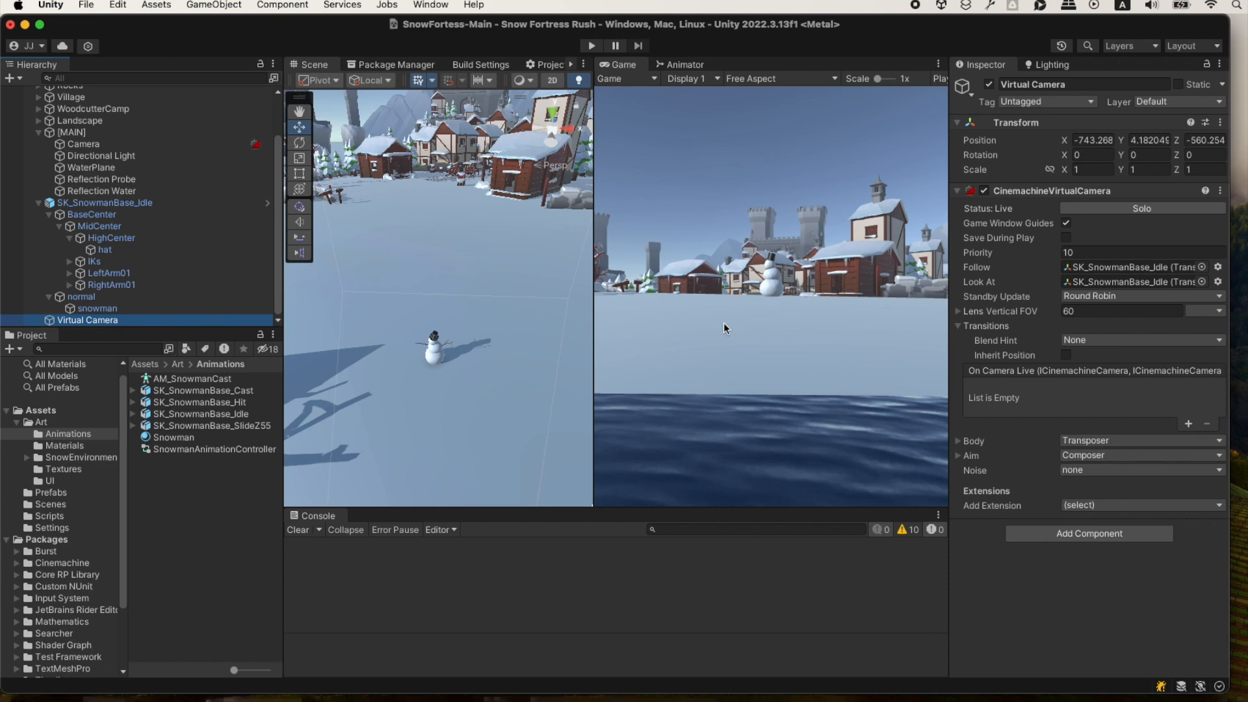
Switch to ChatGPT and read the camera properties instructions on the Transposer body, Follow Offset and Binding Mode.
key("super+Tab")
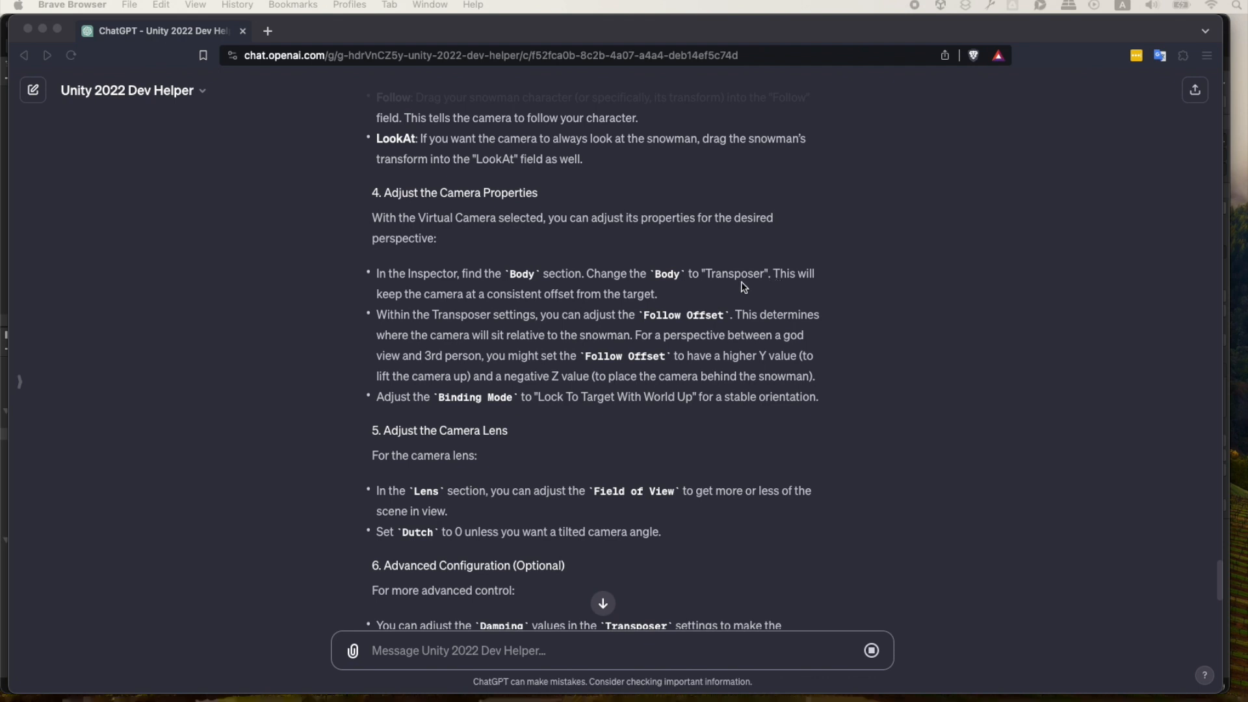
double_click(559, 292)
scroll(356, 367, "down", 1)
scroll(356, 368, "down", 1)
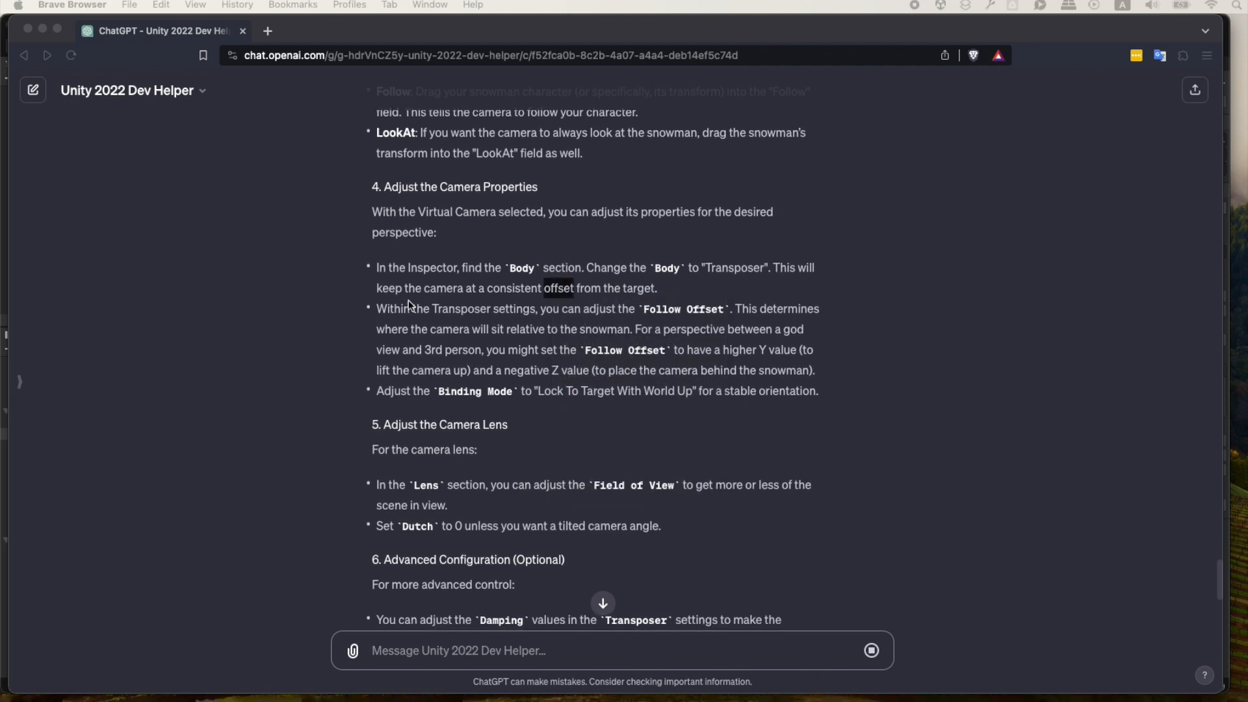
scroll(397, 330, "down", 2)
left_click(385, 321)
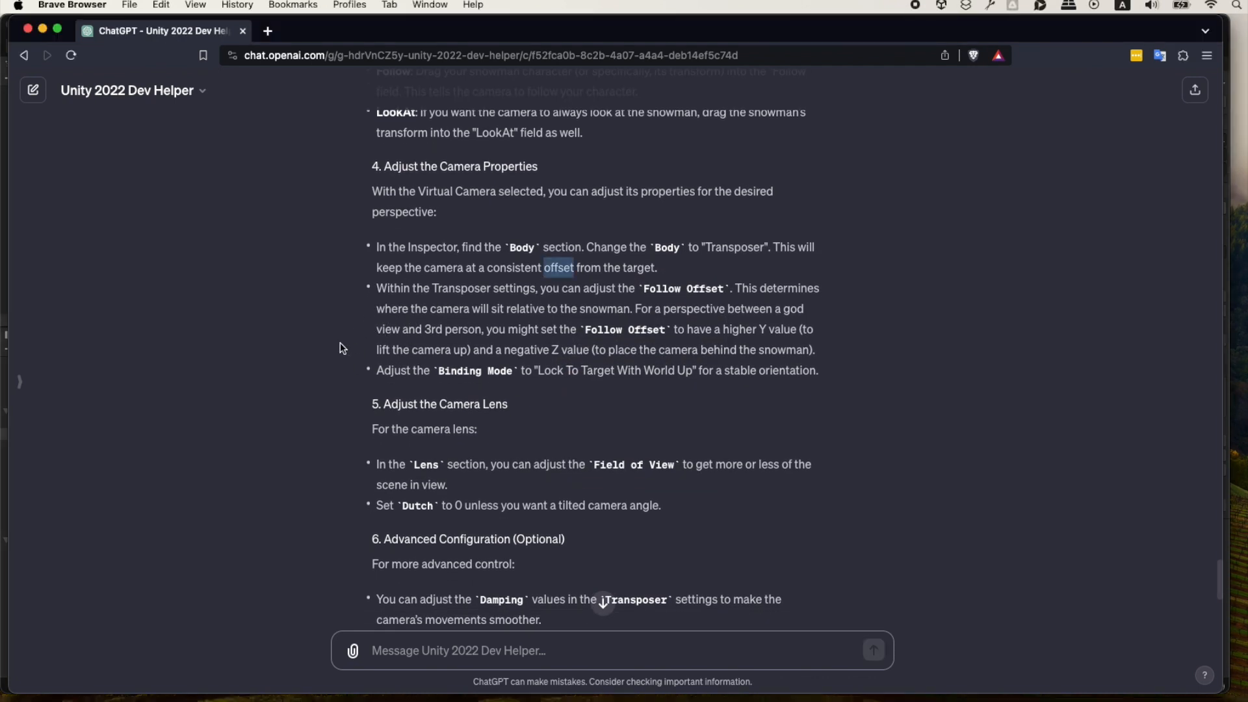
scroll(385, 321, "down", 2)
Return to Unity and set the virtual camera's Transposer Follow Offset to Y 5 and Z -2, rechecking the ChatGPT instructions.
key("super+Tab")
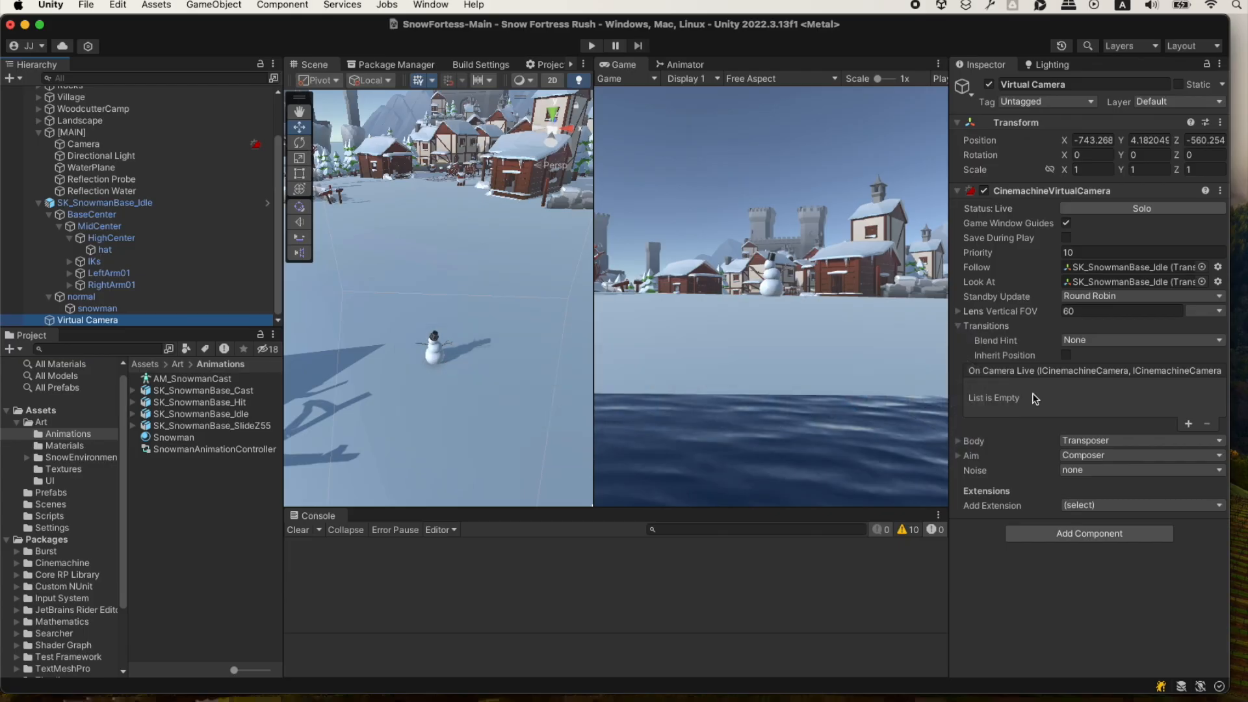
left_click(965, 440)
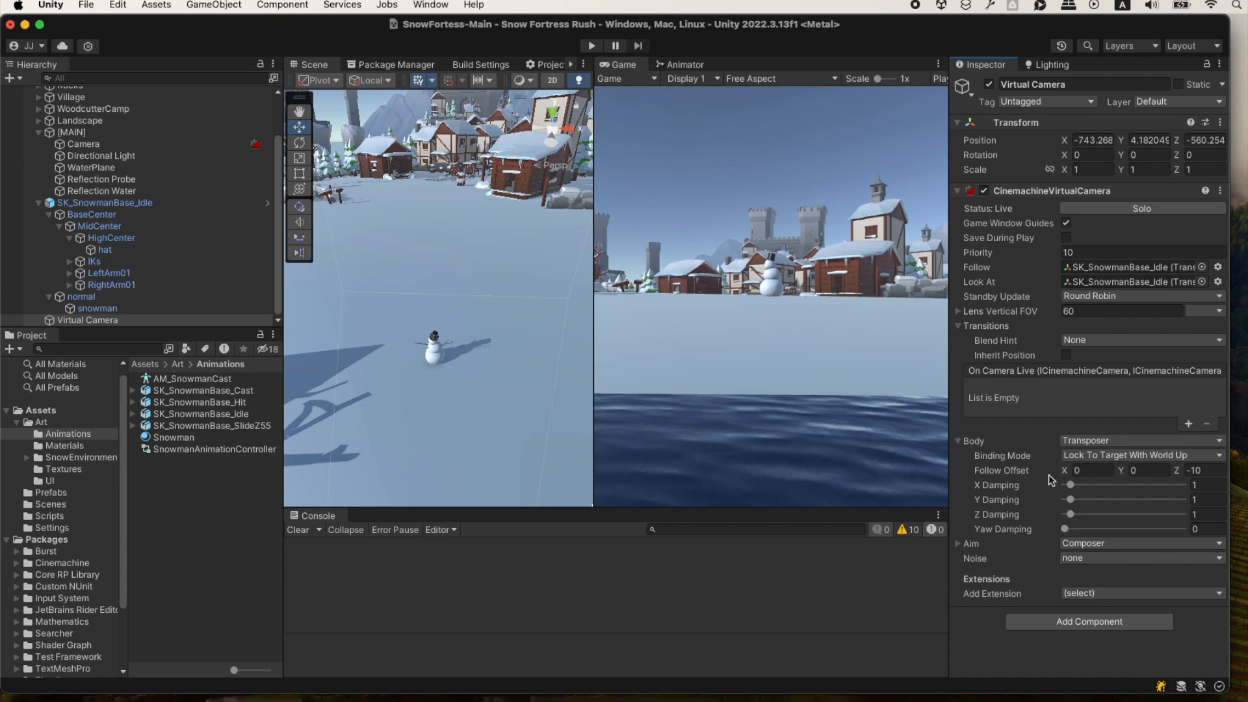
left_click(1146, 468)
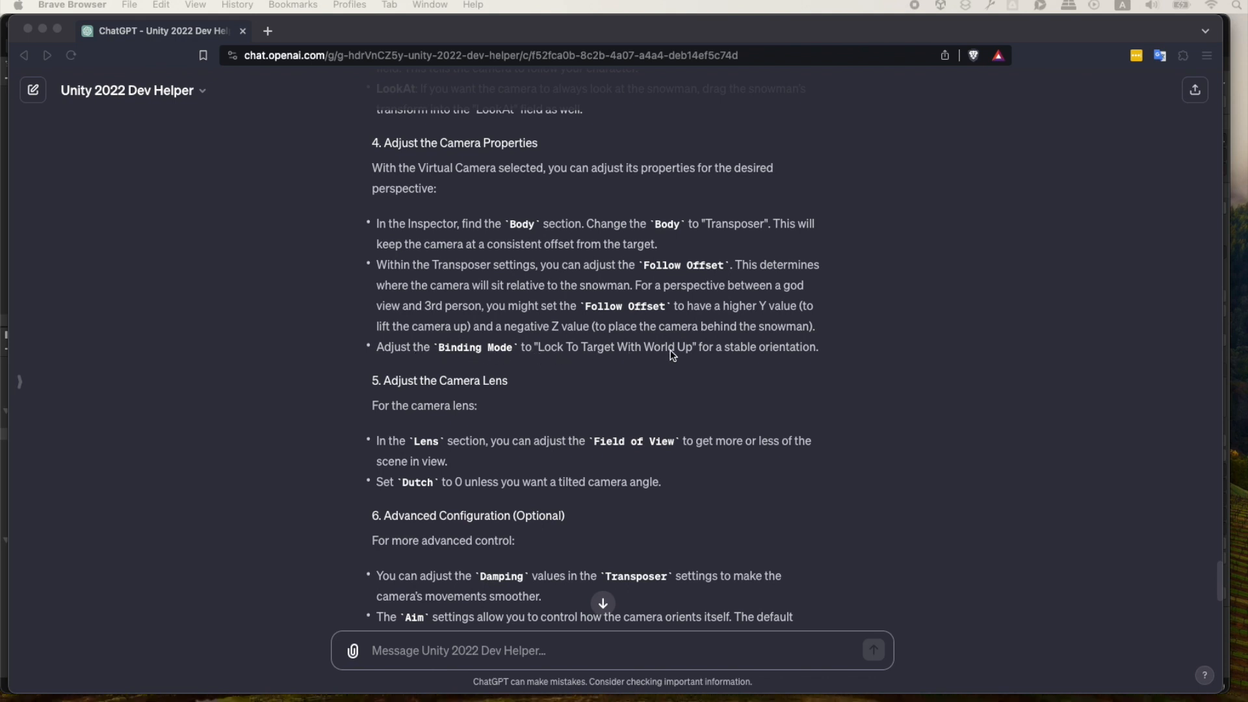
key("super+Tab")
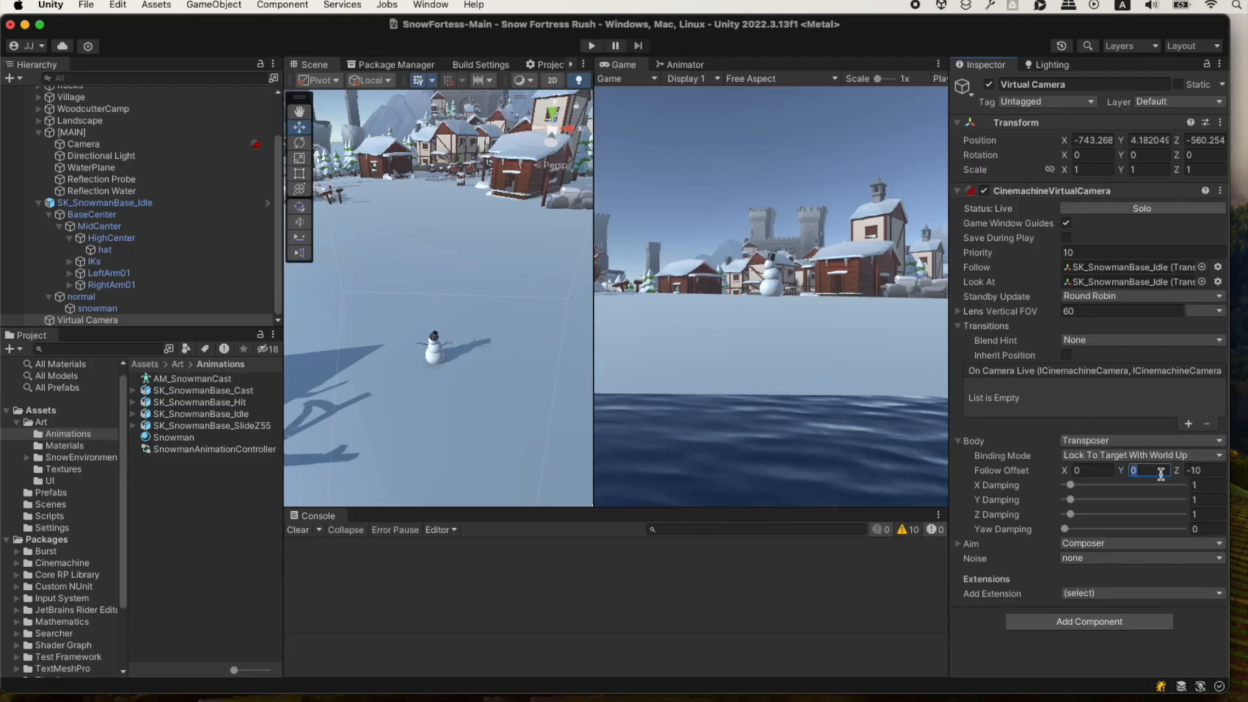
type("5")
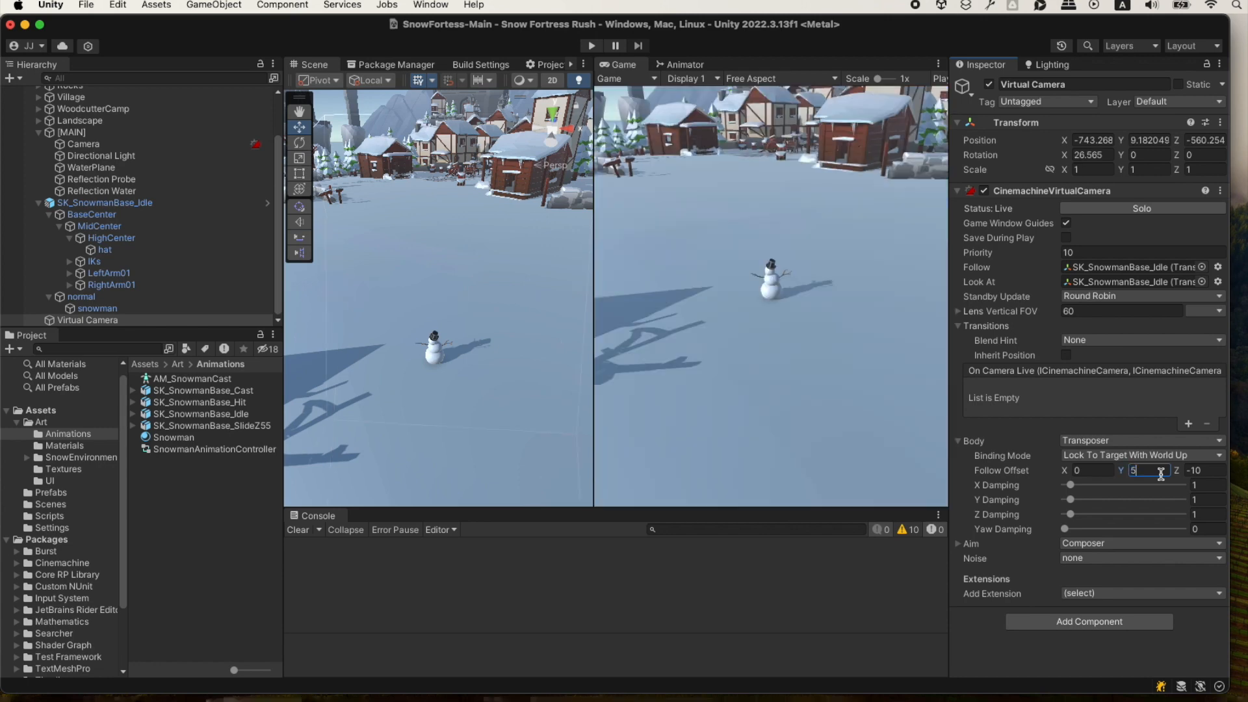
left_click(1208, 471)
type("-4")
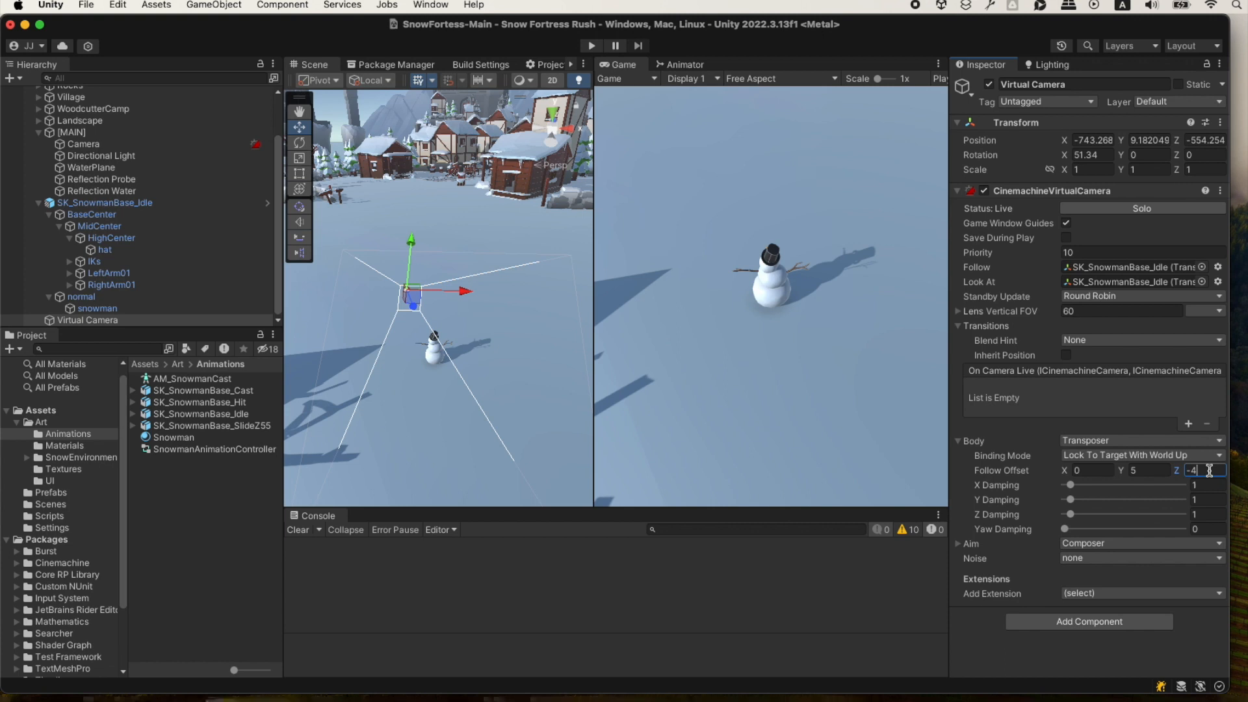
type("2")
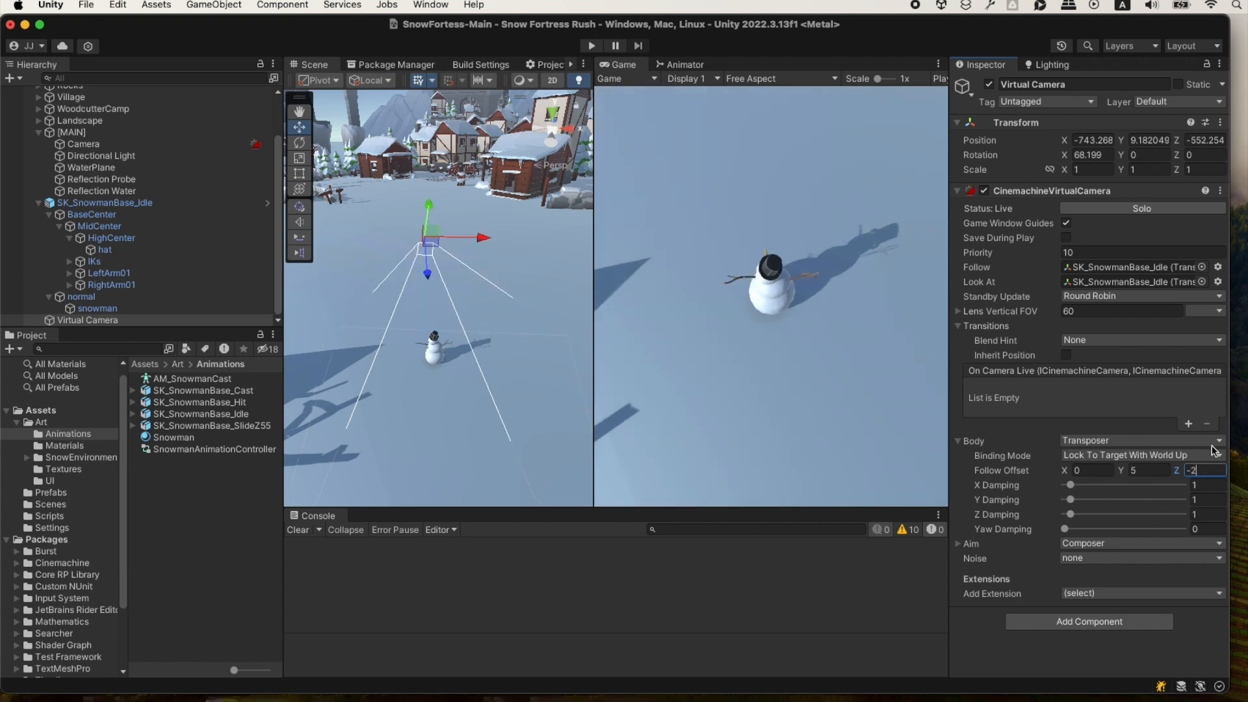
left_click(1040, 668)
Switch to ChatGPT and read the camera lens instructions on Field of View and Dutch.
key("super+Tab")
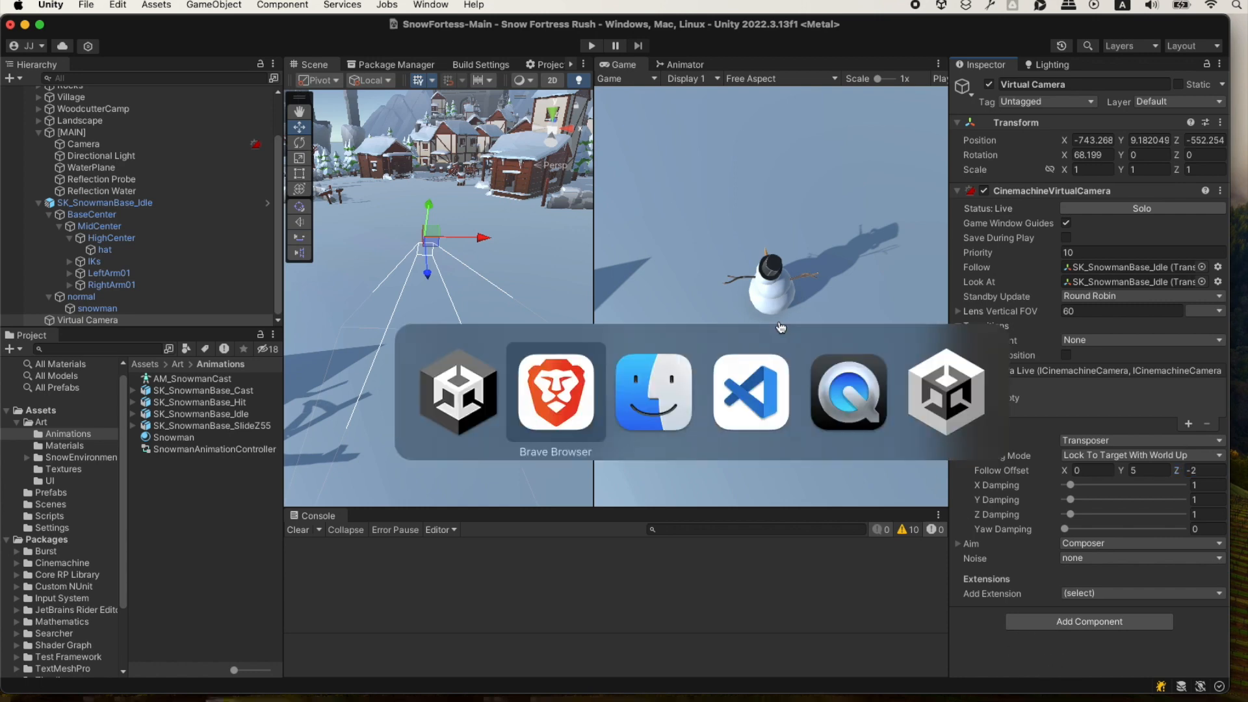
scroll(391, 381, "down", 2)
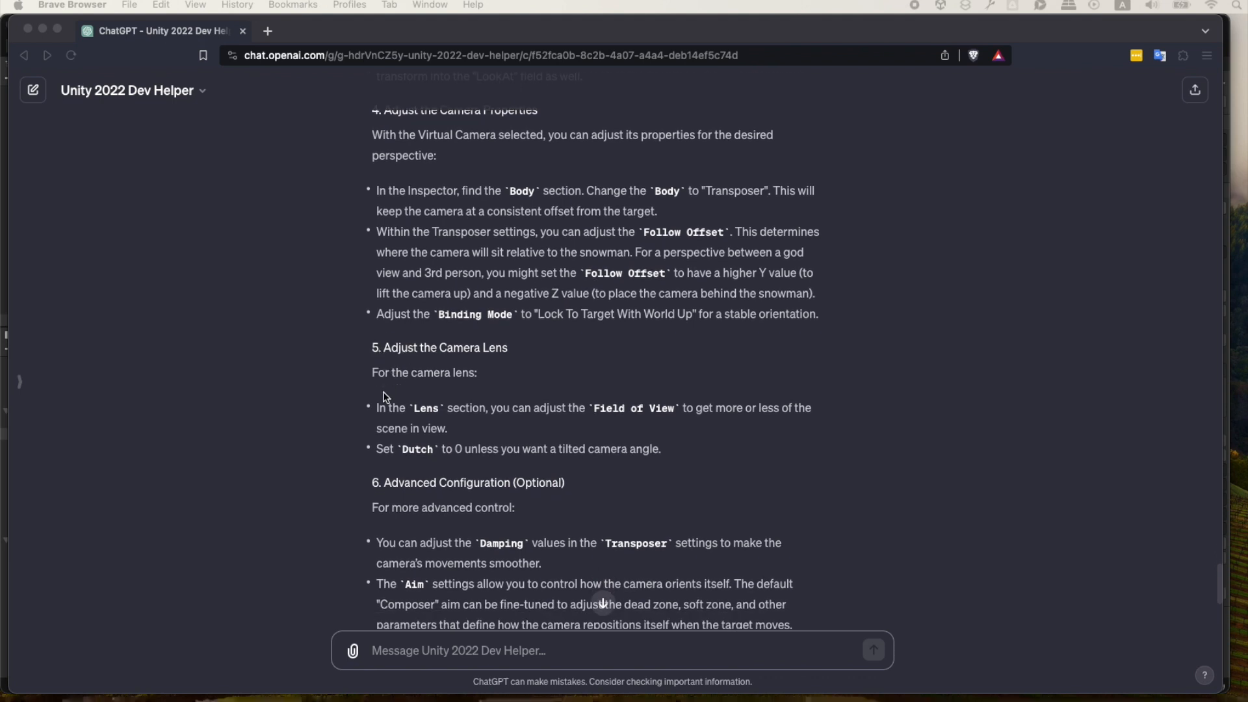
scroll(400, 394, "down", 3)
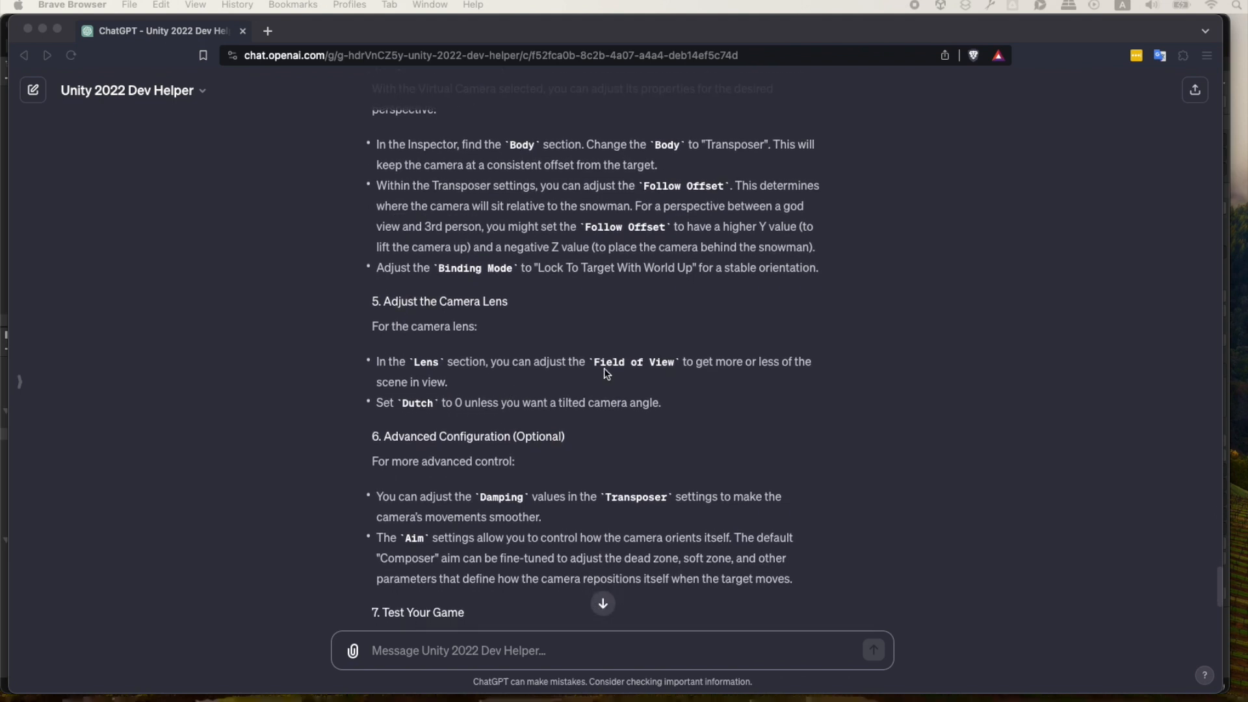
scroll(483, 392, "down", 1)
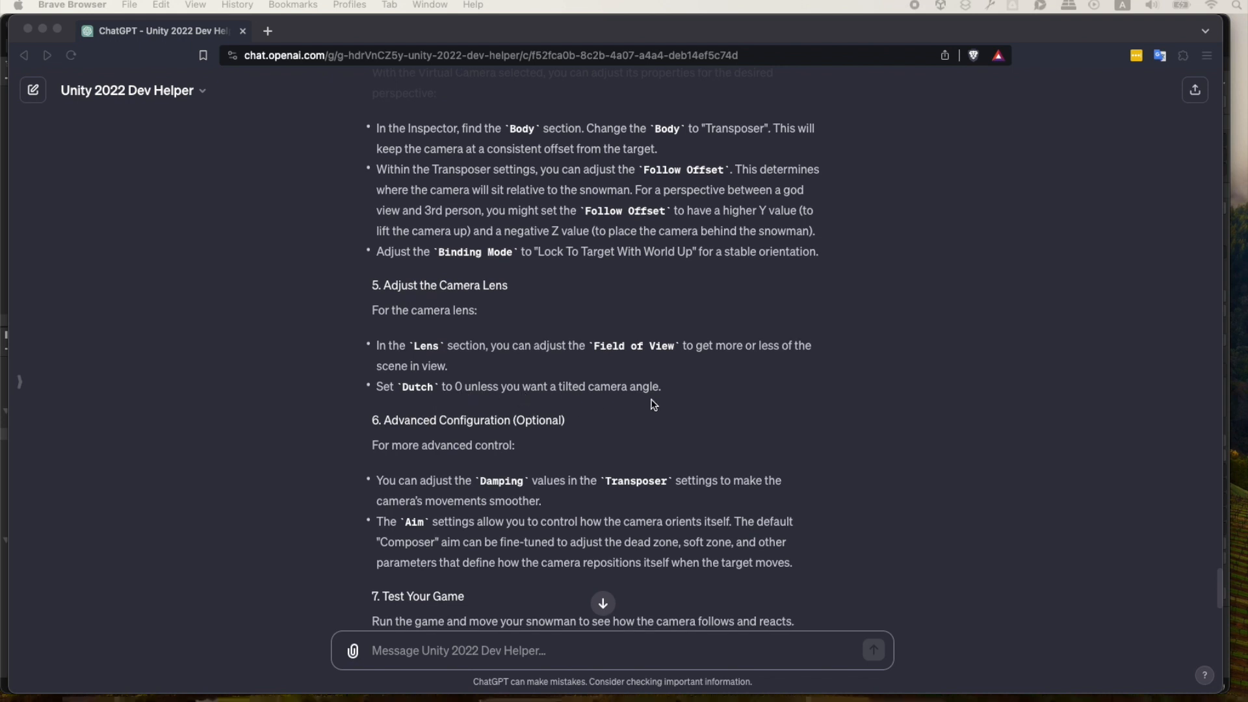
scroll(570, 421, "down", 1)
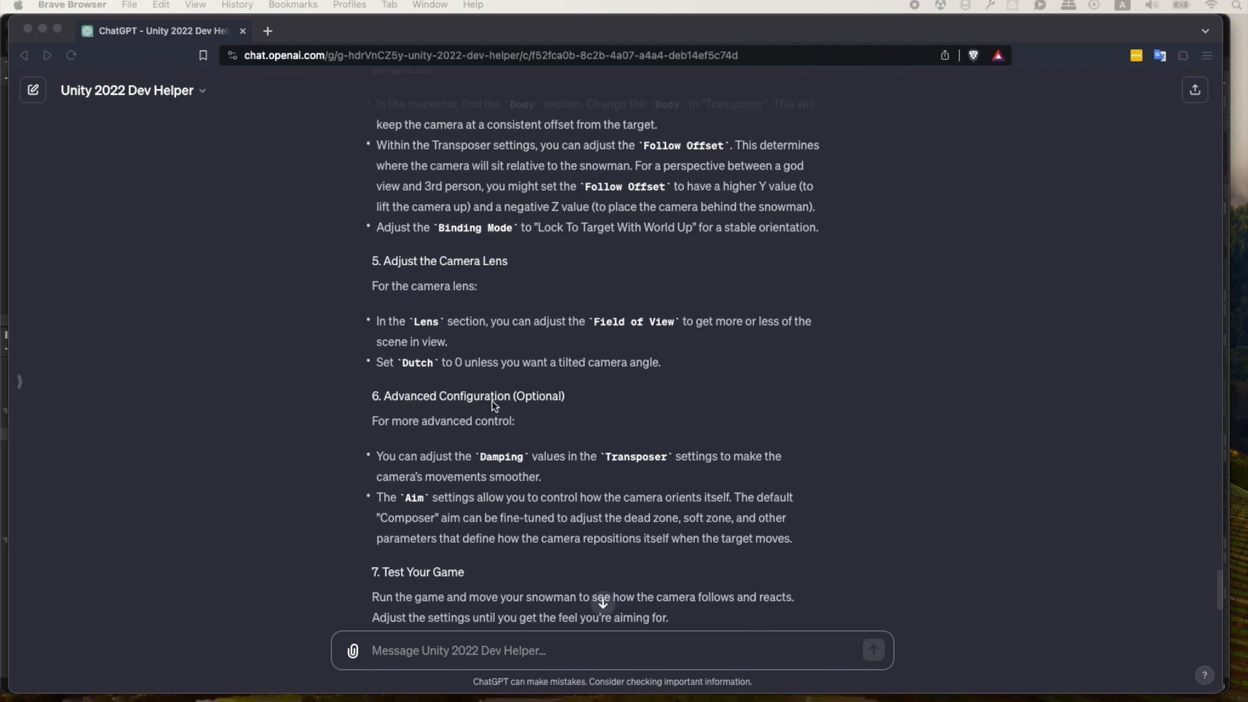
Inspect the virtual camera's Lens settings in Unity and compare them with the lens instructions in ChatGPT.
key("super+Tab")
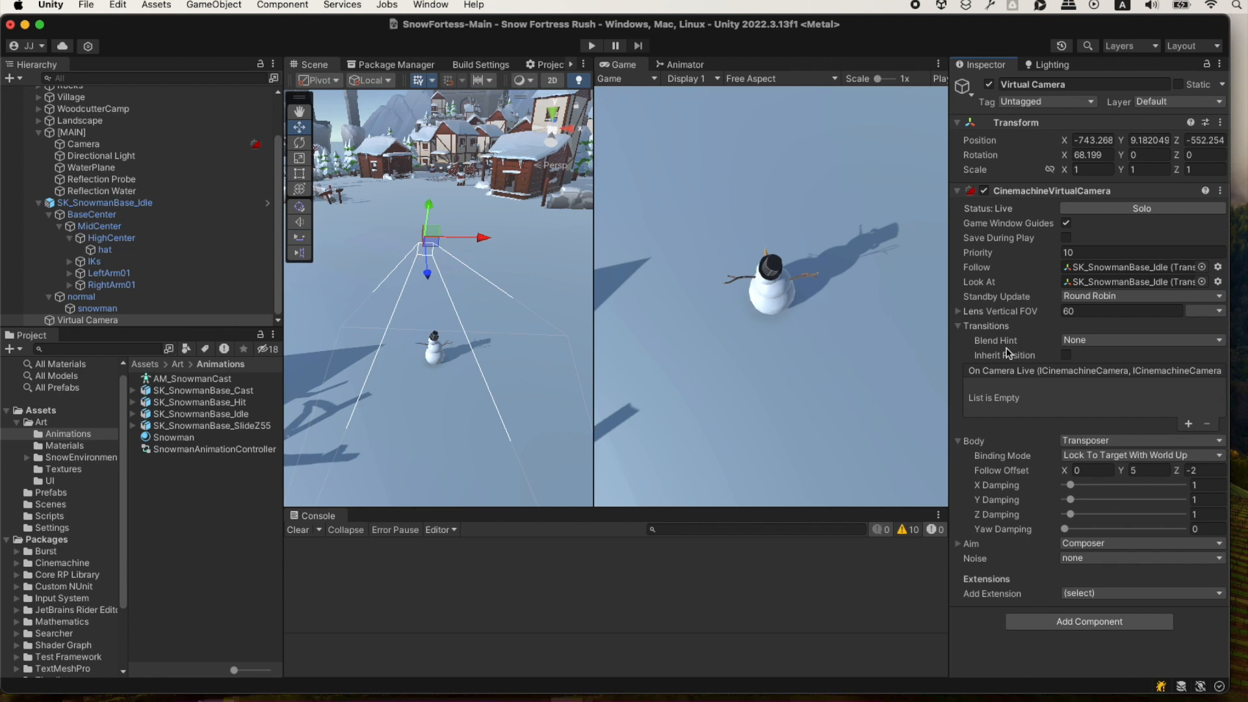
left_click(957, 312)
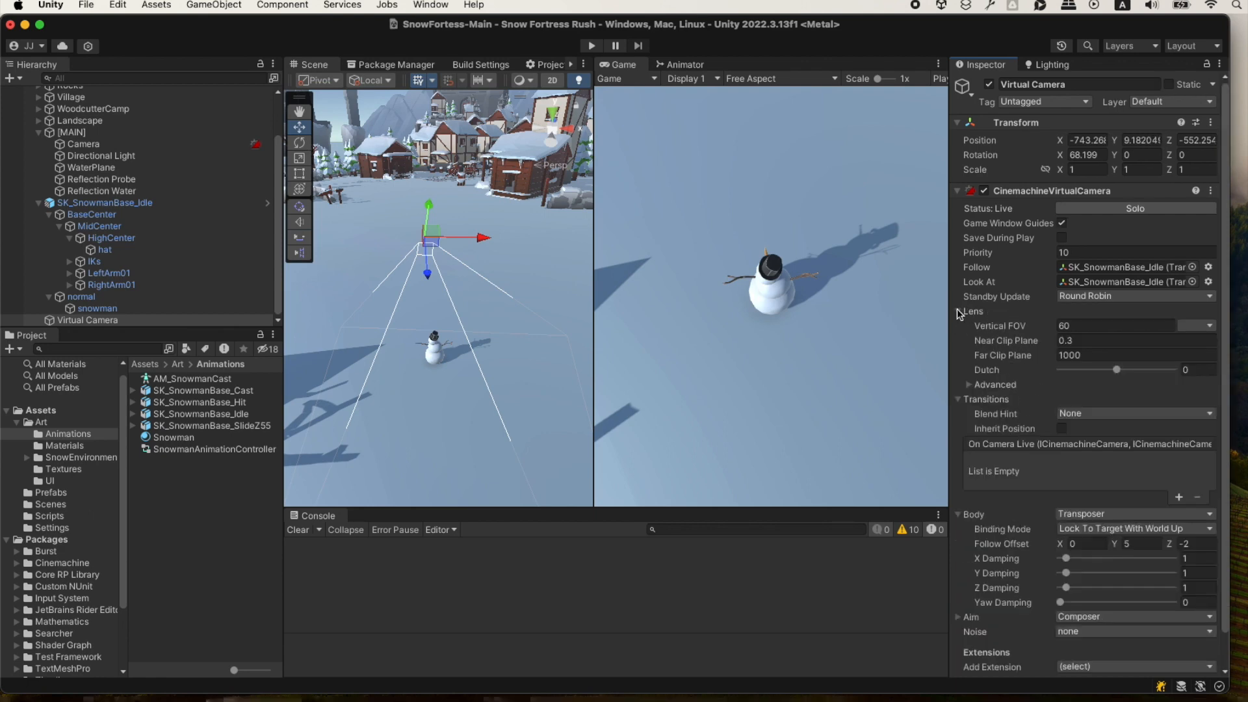
left_click(957, 313)
key("super+Tab")
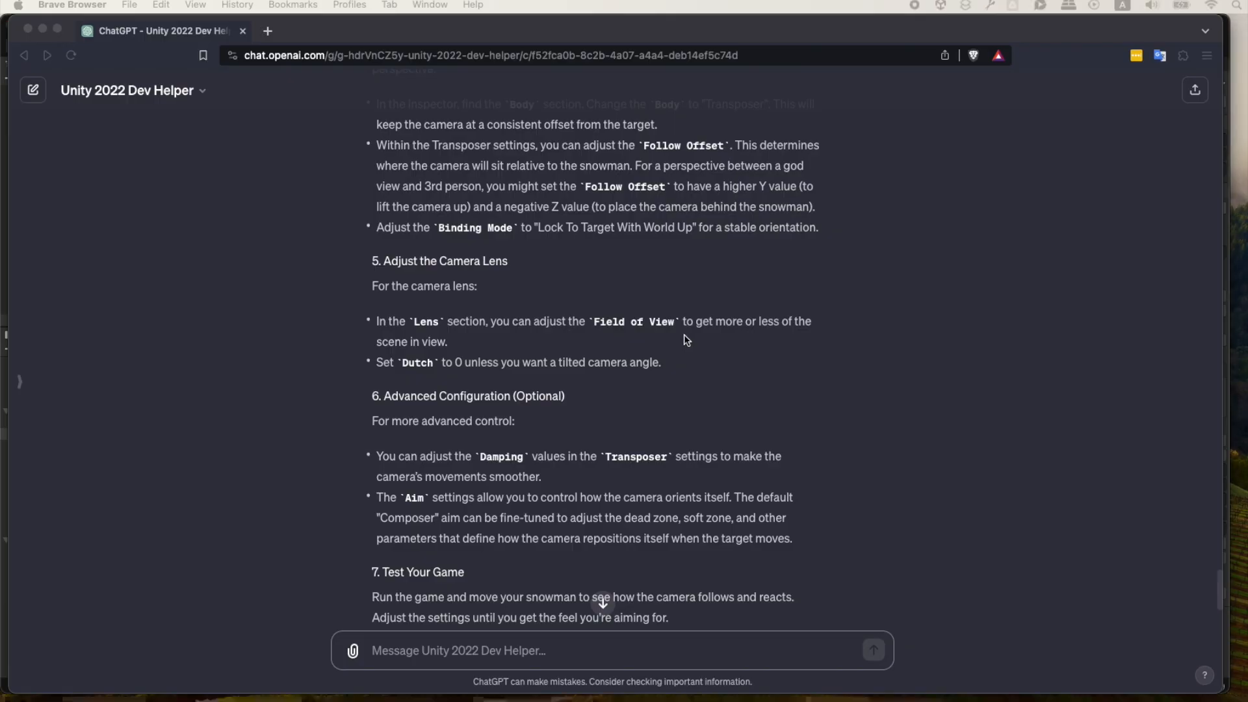
key("super+Tab")
key("super+Tab")
Read the remaining ChatGPT instructions on Damping, Aim settings, testing the game and the closing notes.
scroll(364, 406, "down", 2)
scroll(381, 411, "down", 2)
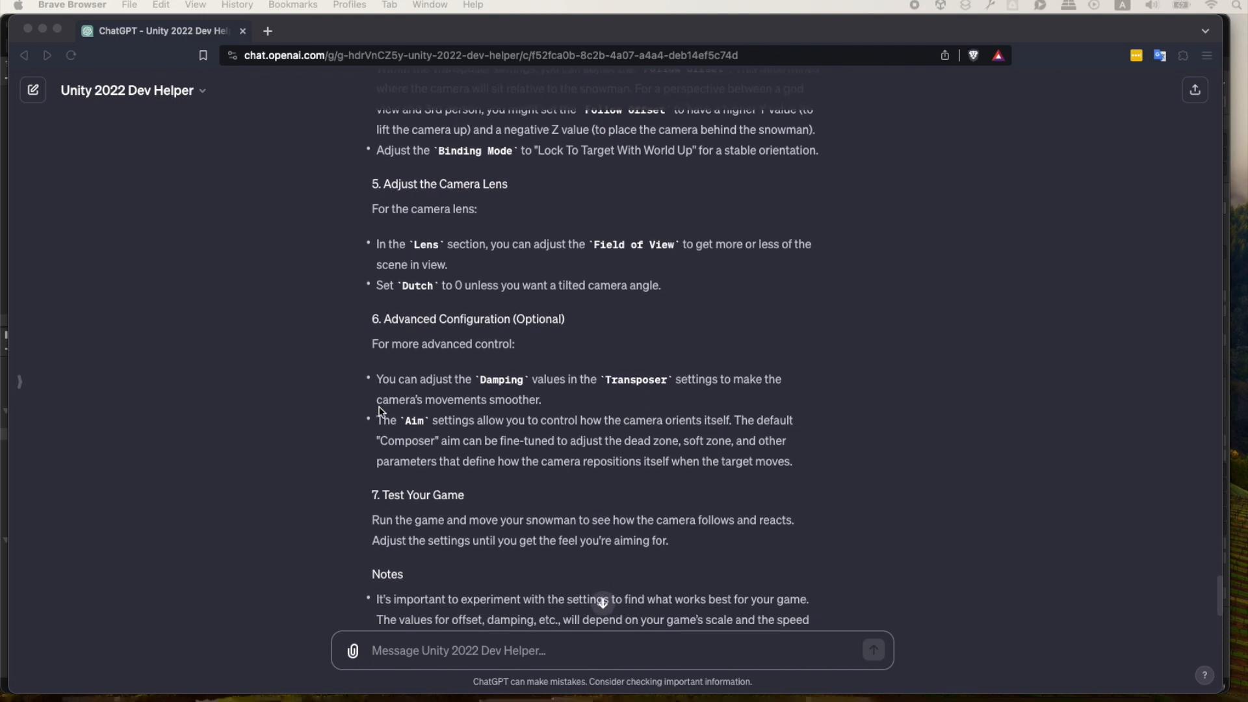
scroll(455, 377, "down", 1)
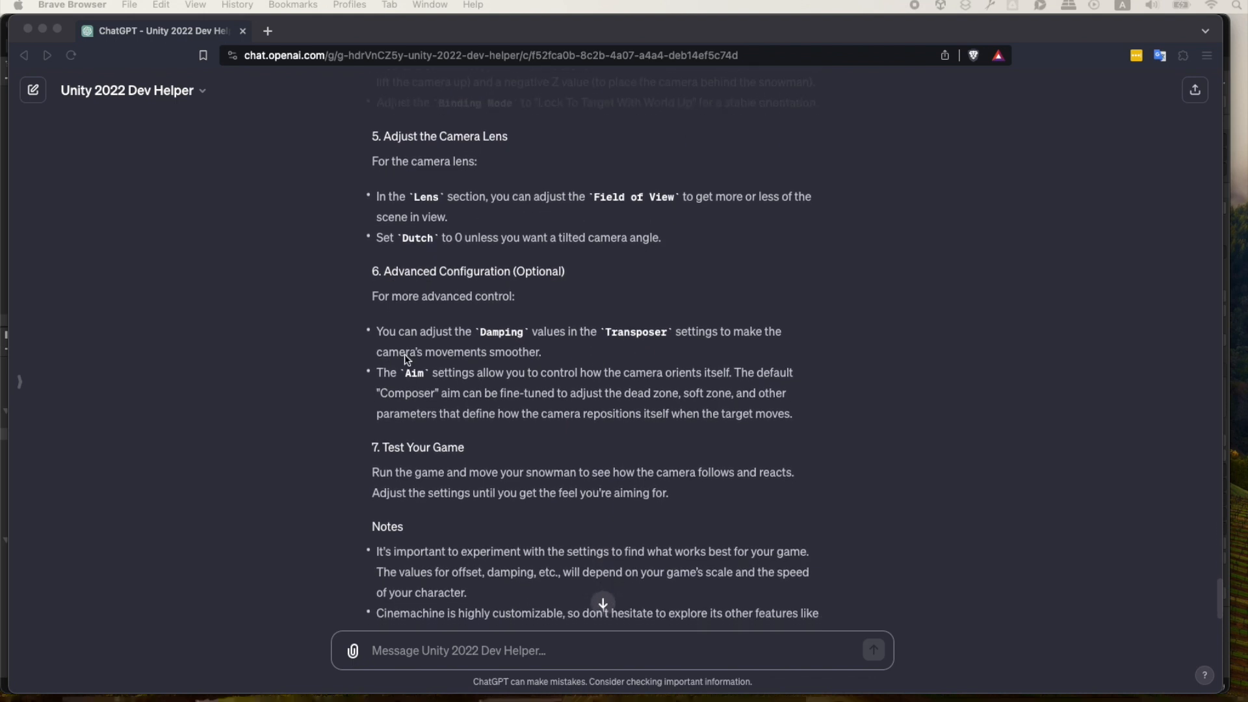
scroll(438, 454, "down", 1)
scroll(534, 376, "down", 1)
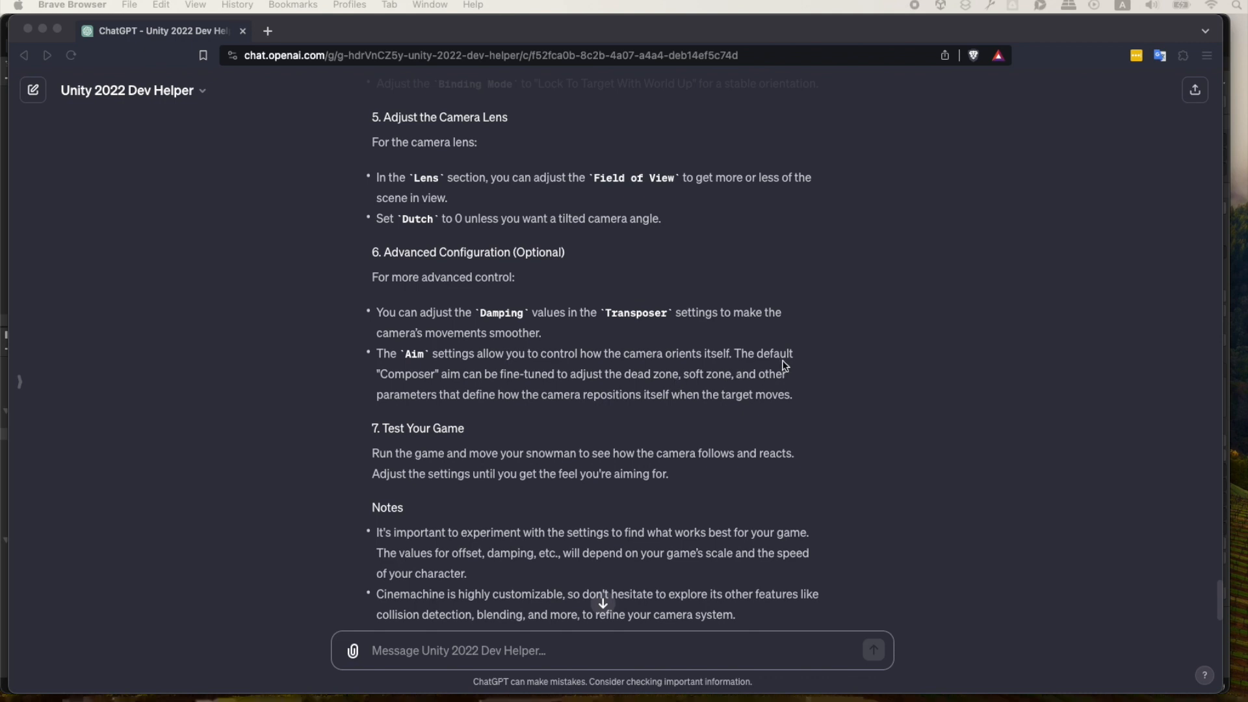
scroll(494, 384, "down", 1)
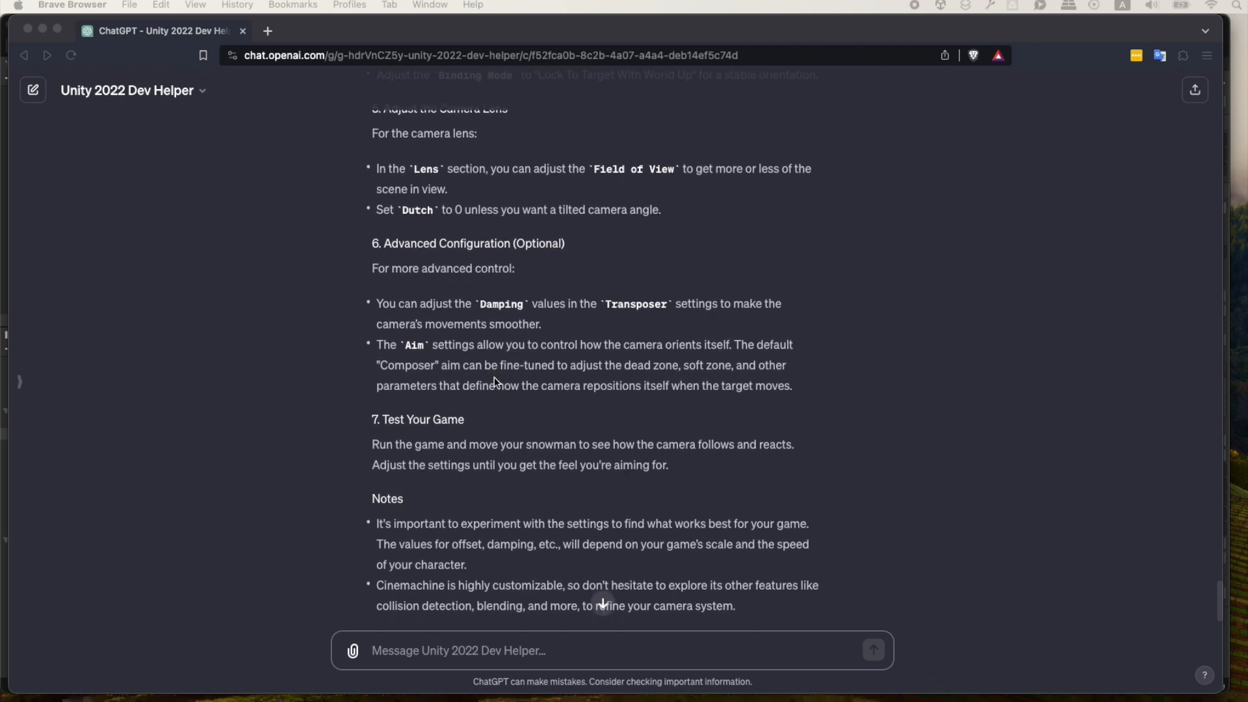
scroll(684, 376, "down", 1)
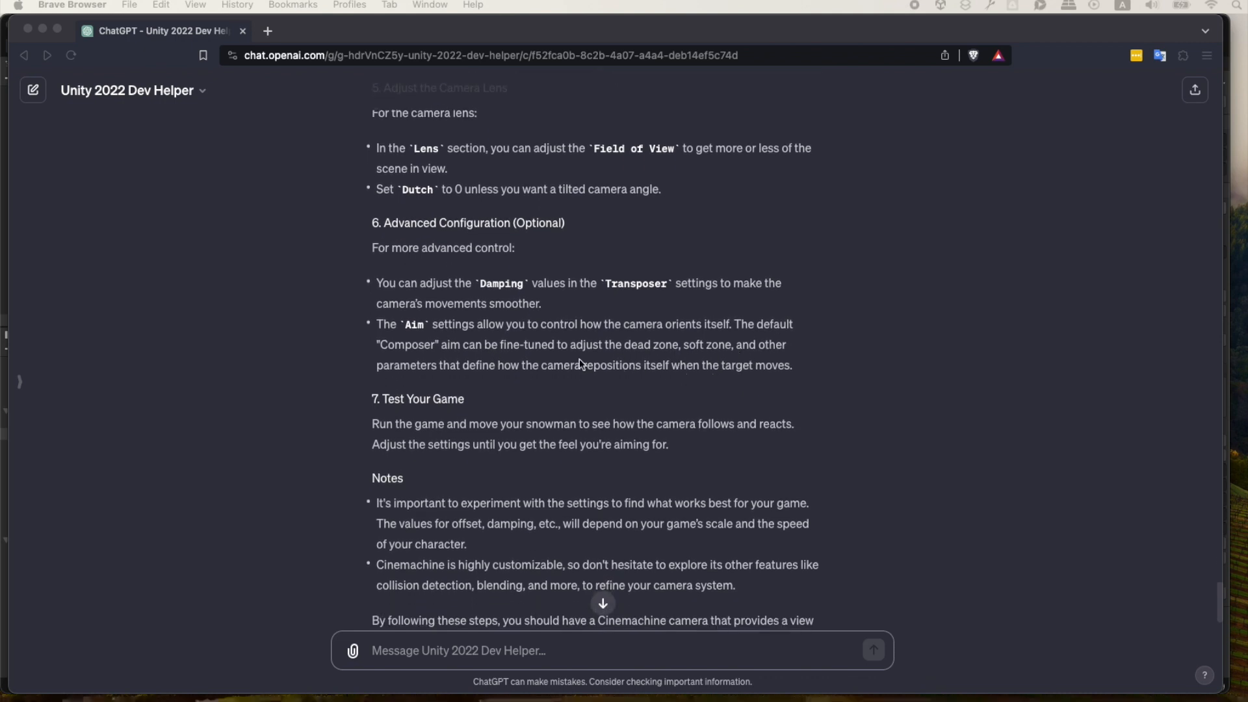
scroll(455, 373, "down", 4)
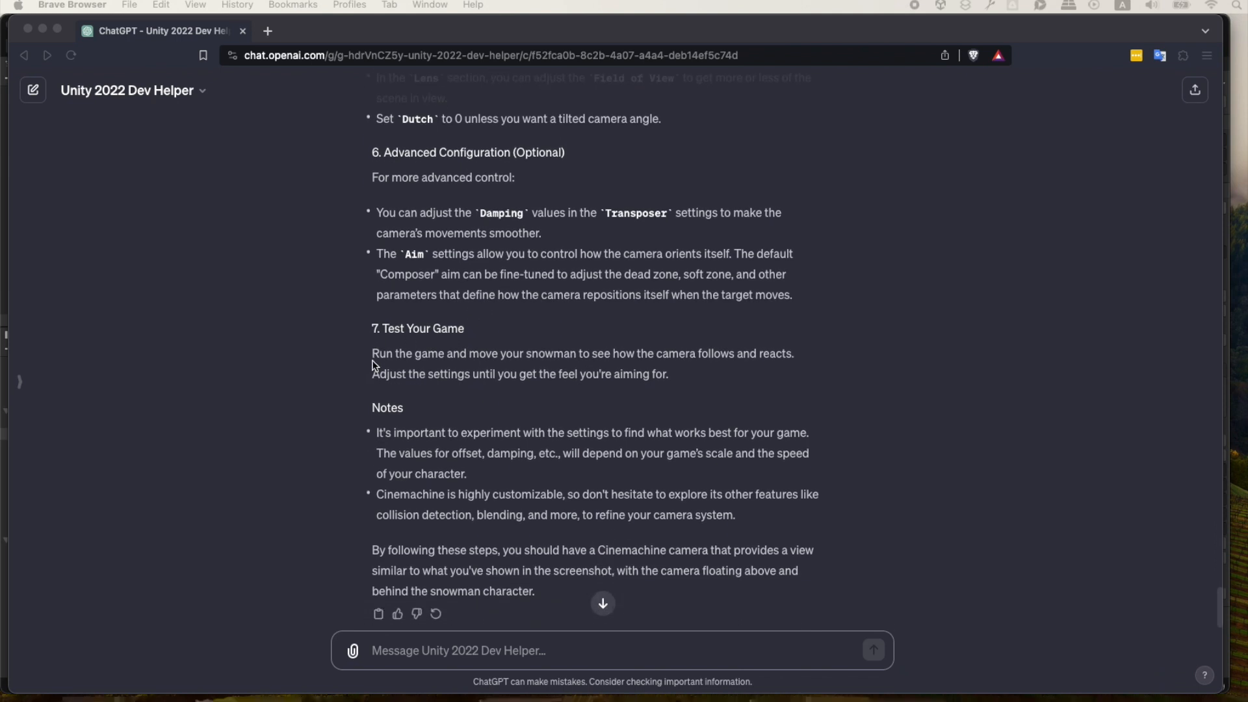
scroll(370, 362, "up", 3)
Switch to Unity and set the Z value of the virtual camera's Composer Tracked Object Offset to 4.71.
key("super+Tab")
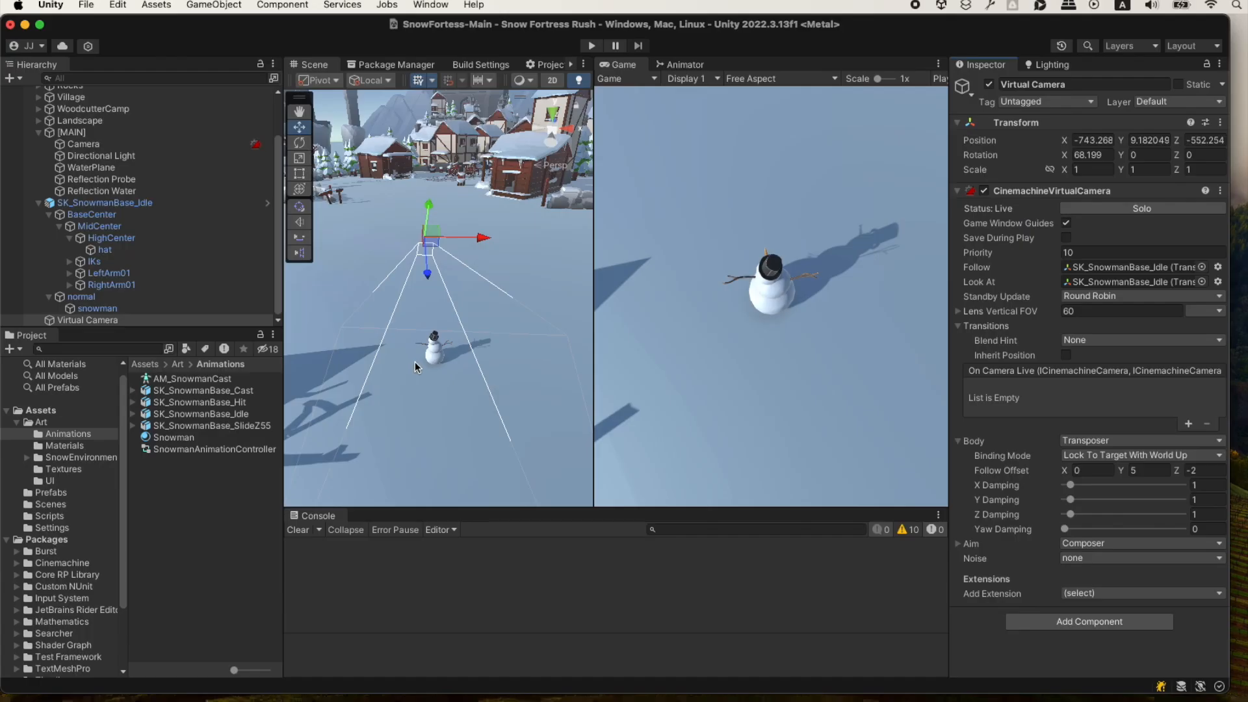
left_click(960, 544)
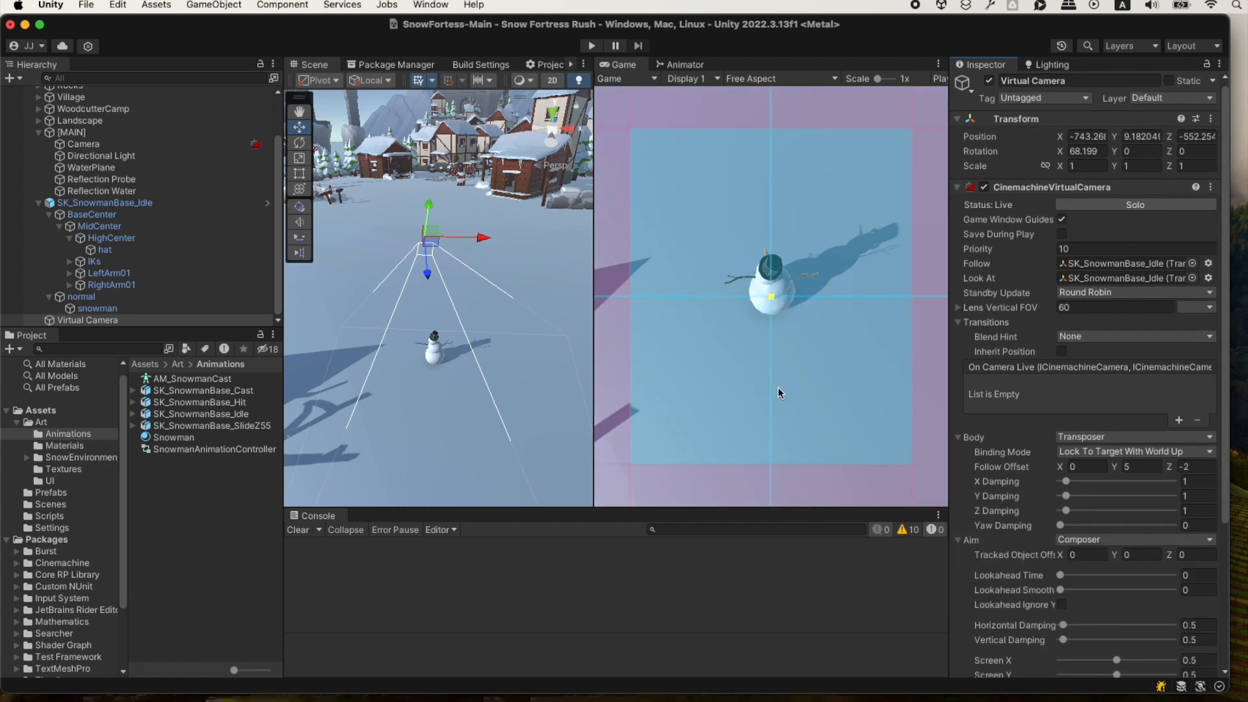
scroll(1007, 509, "down", 2)
scroll(1041, 542, "down", 1)
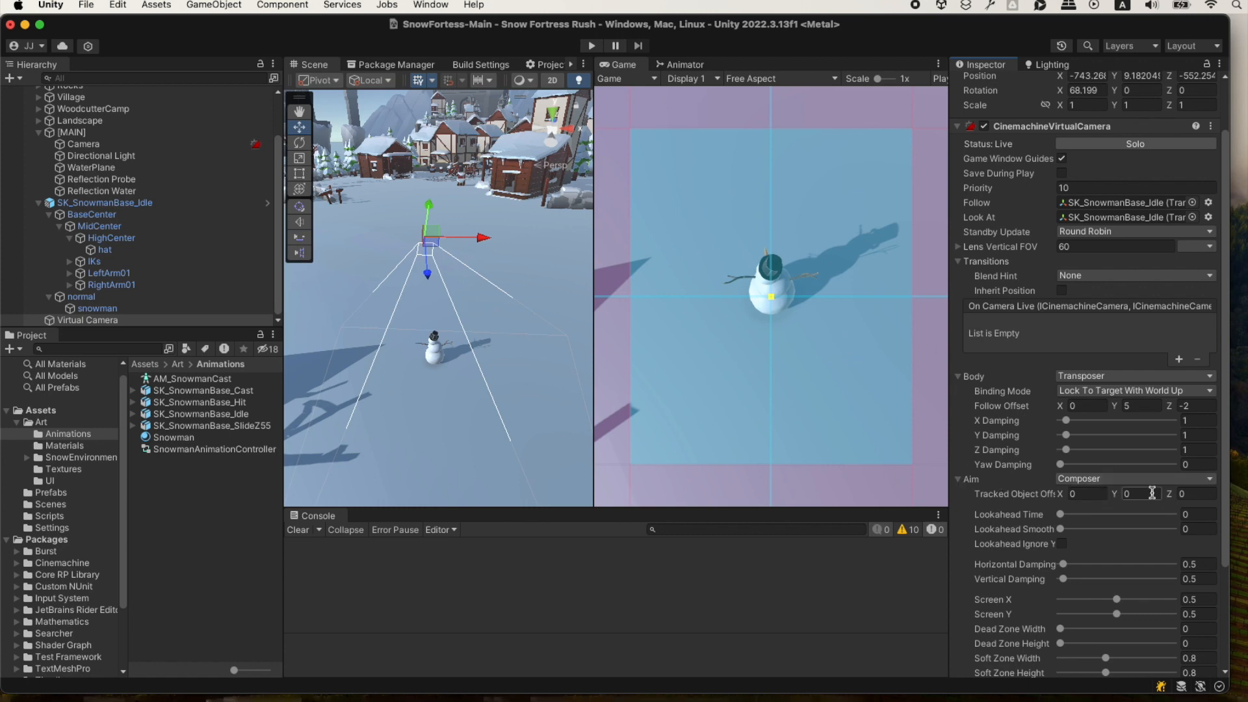
left_click_drag(1173, 498, 1219, 484)
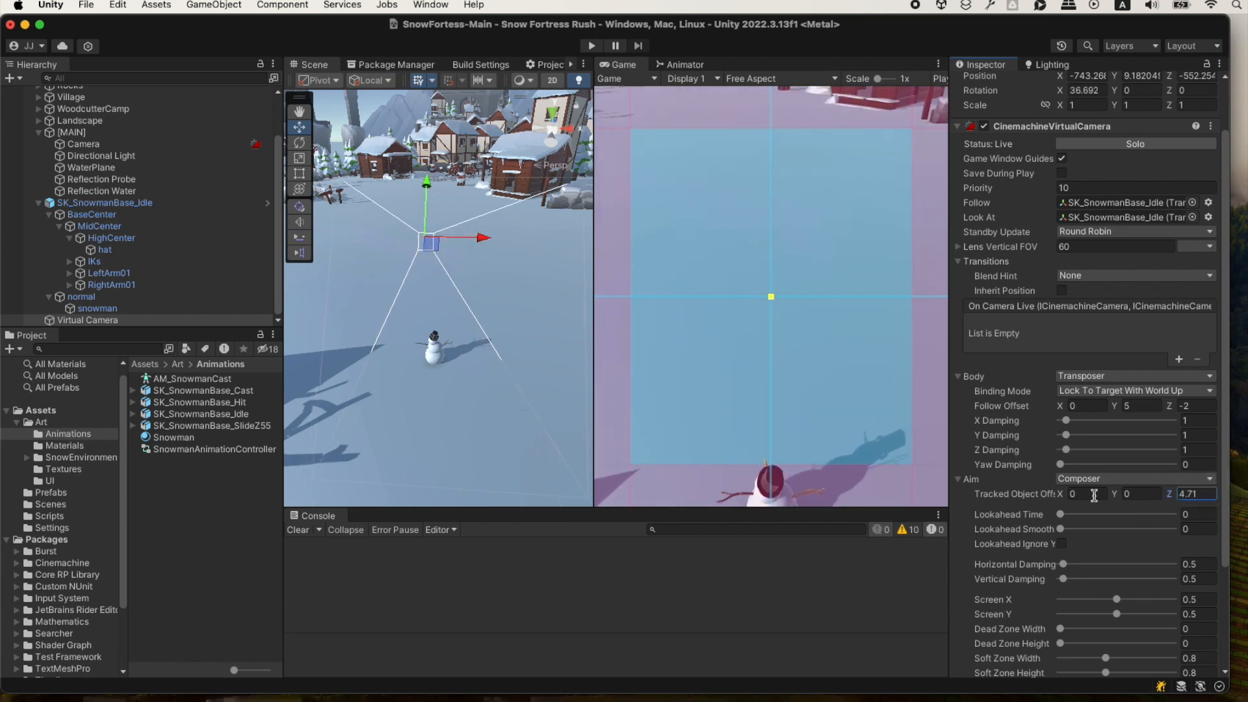
Set the virtual camera's Composer Tracked Object Offset to 1 on Y and 4 on Z.
left_click(1139, 495)
type("1")
key("Tab")
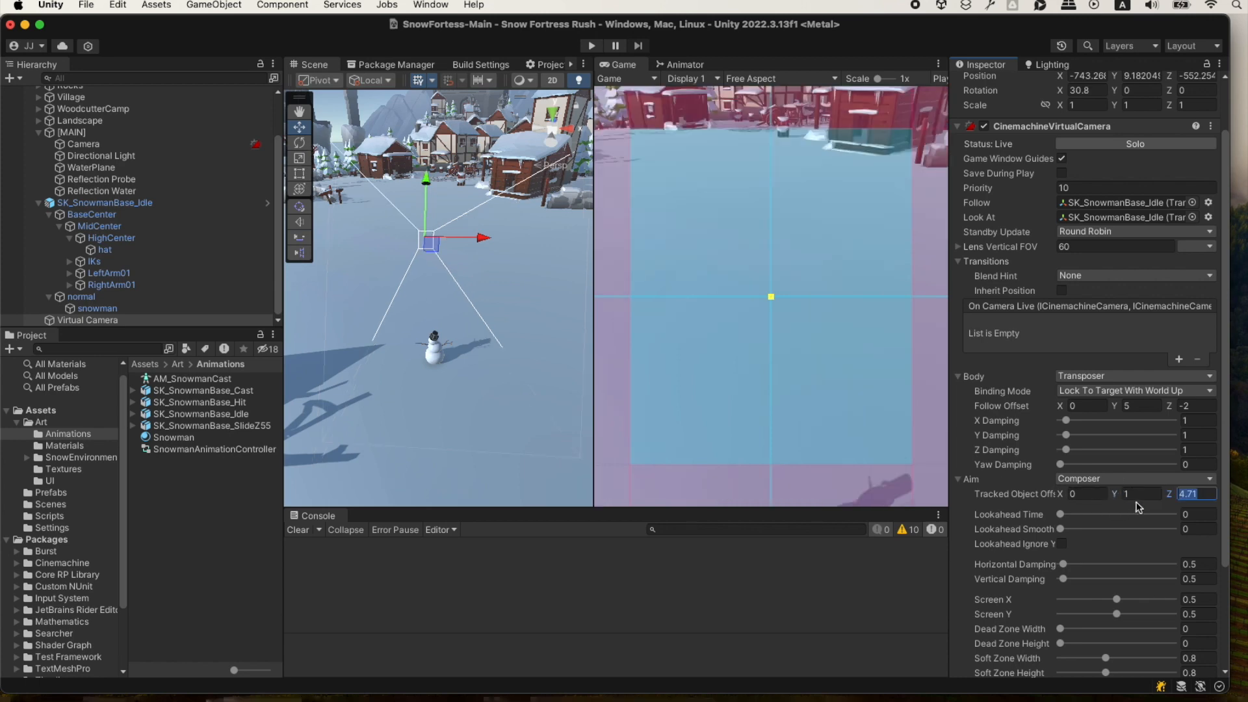
type("4")
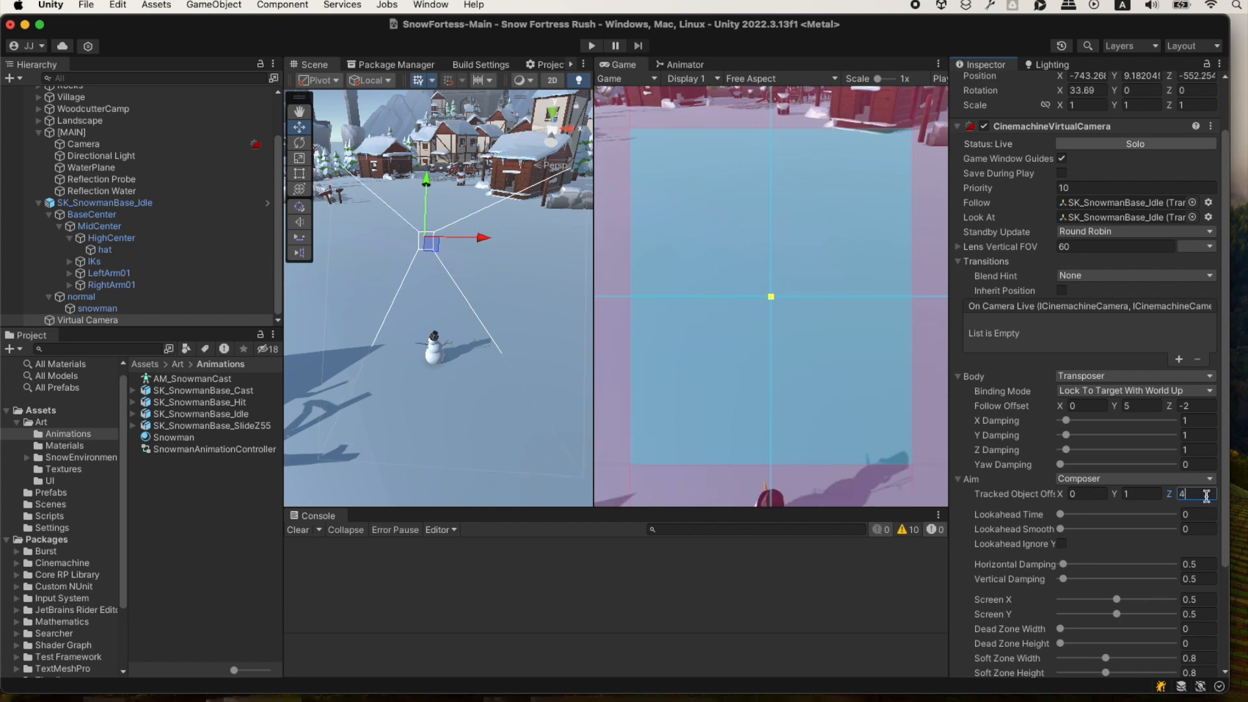
Try a Transposer Follow Offset Z value of -4, and settle on -5 to place the camera farther behind the snowman.
left_click(1153, 407)
left_click(1207, 405)
type("-4")
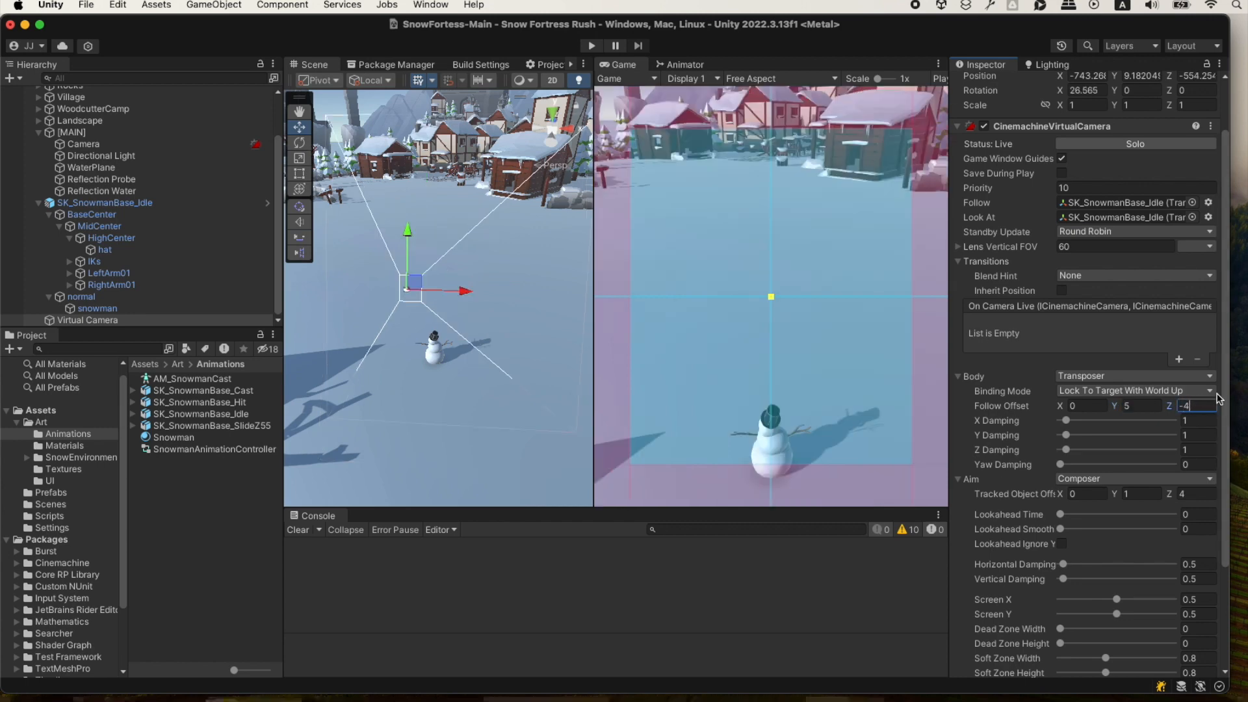
left_click(1151, 406)
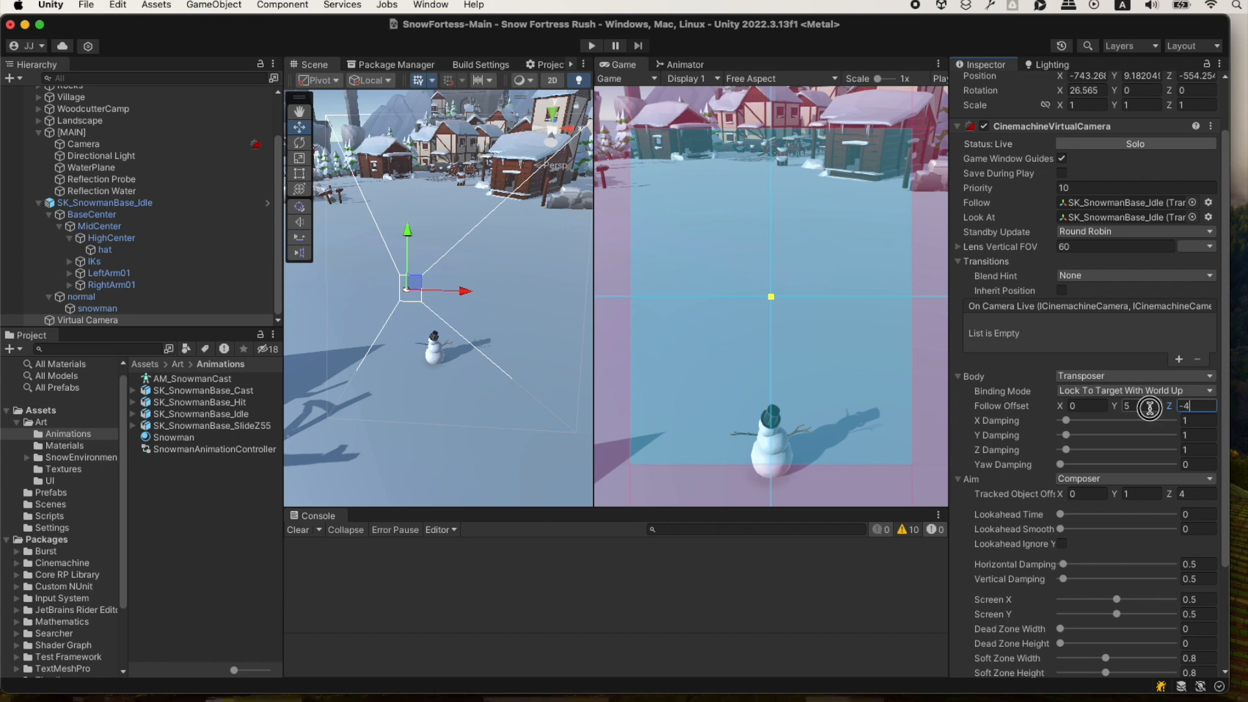
left_click(1203, 405)
type("-5")
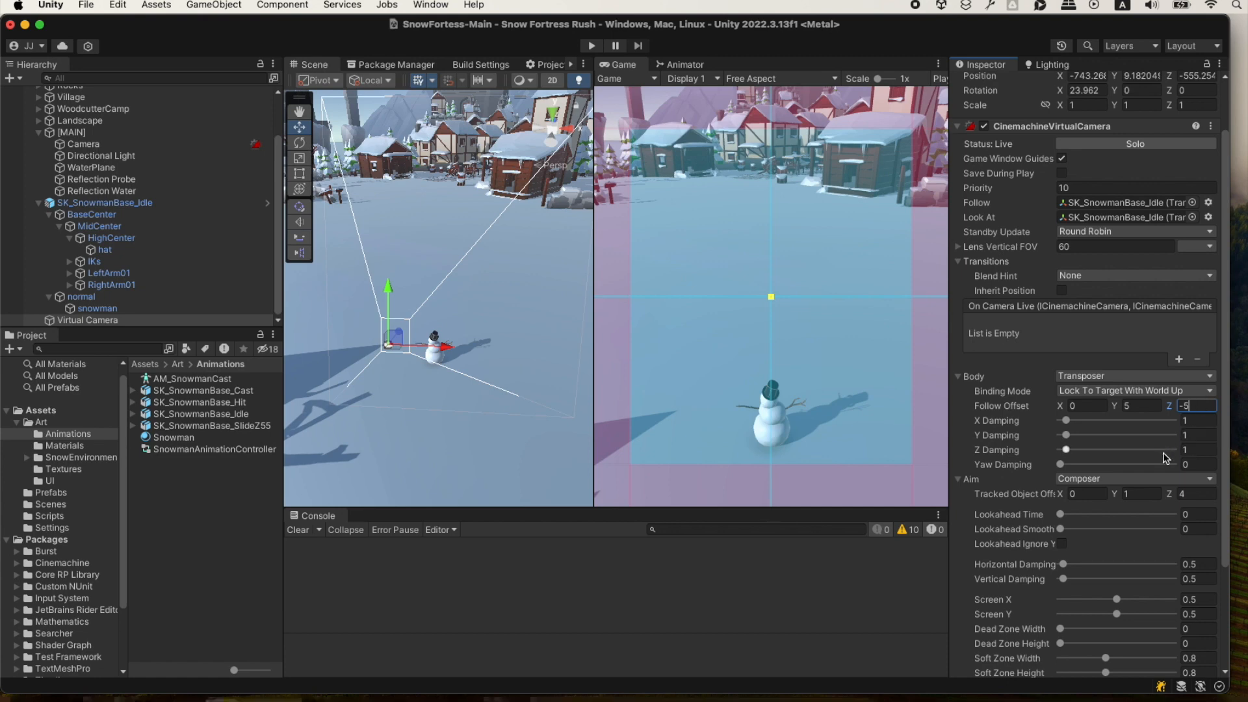
Set the Z value of the Composer's Tracked Object Offset to 3.
left_click(1203, 494)
type("3")
key("Tab")
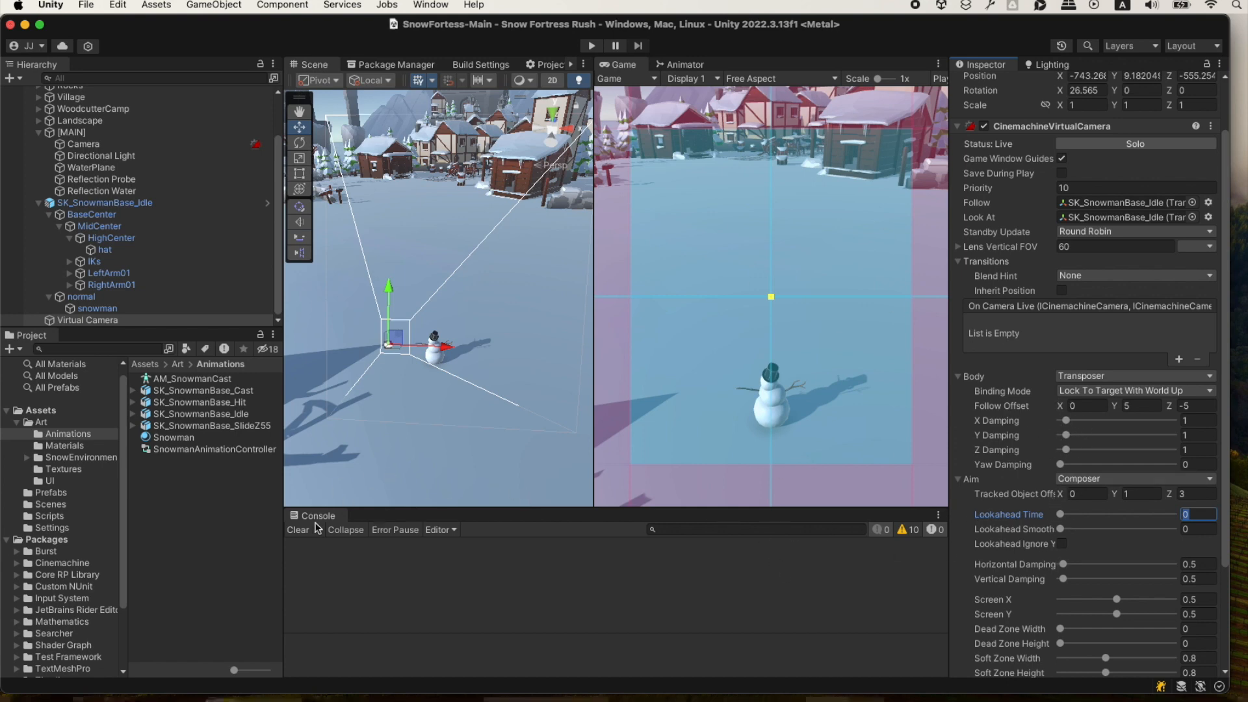
Switch to ChatGPT and reread the advanced configuration, game testing and closing notes of the camera instructions.
key("super+Tab")
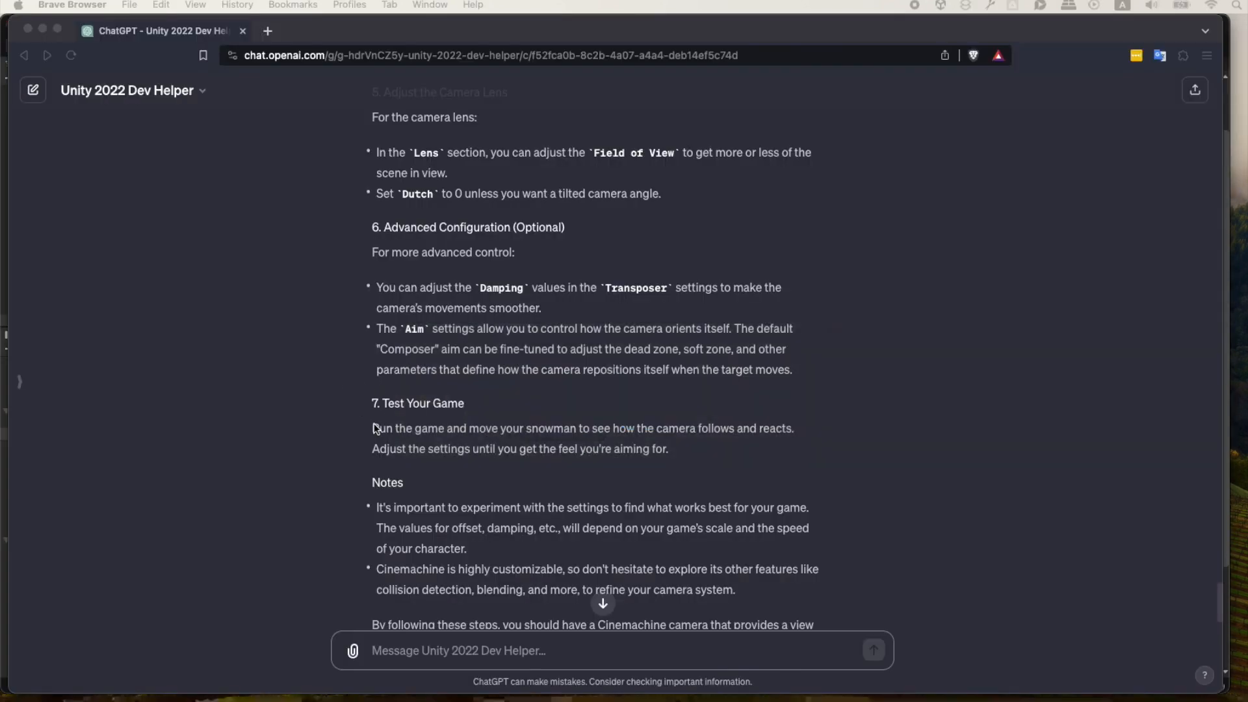
scroll(375, 426, "down", 3)
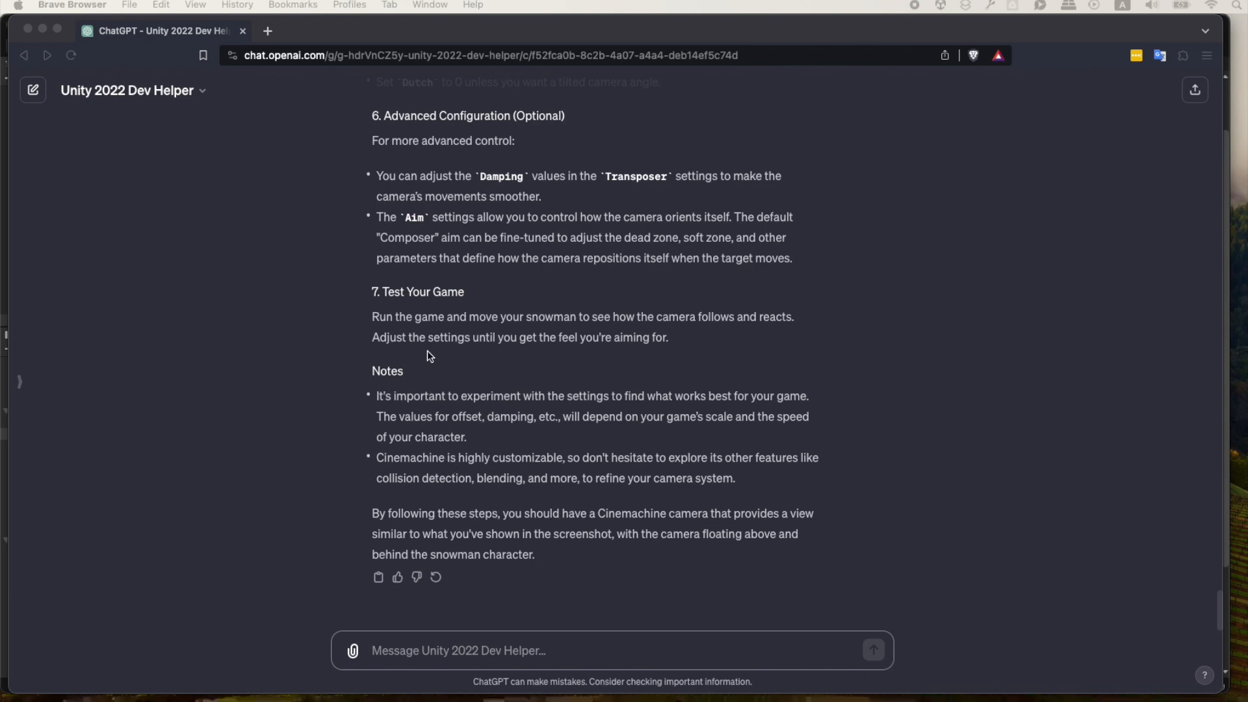
scroll(505, 349, "up", 10)
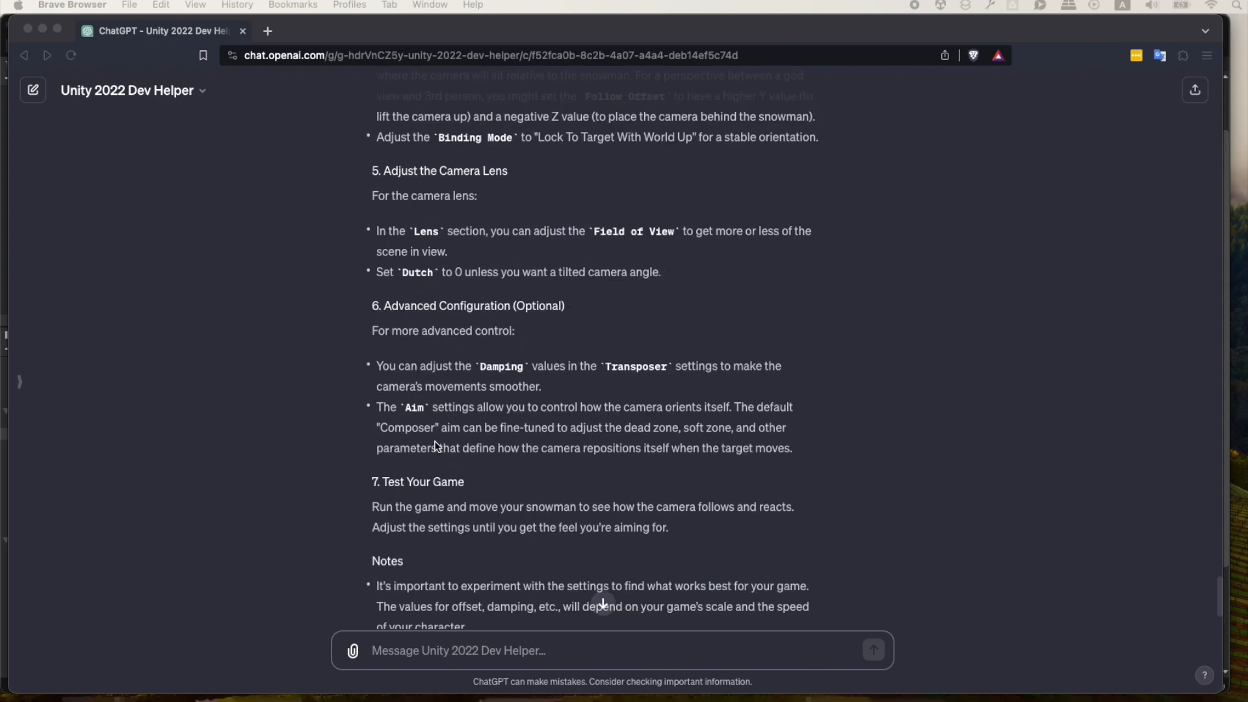
scroll(375, 246, "down", 10)
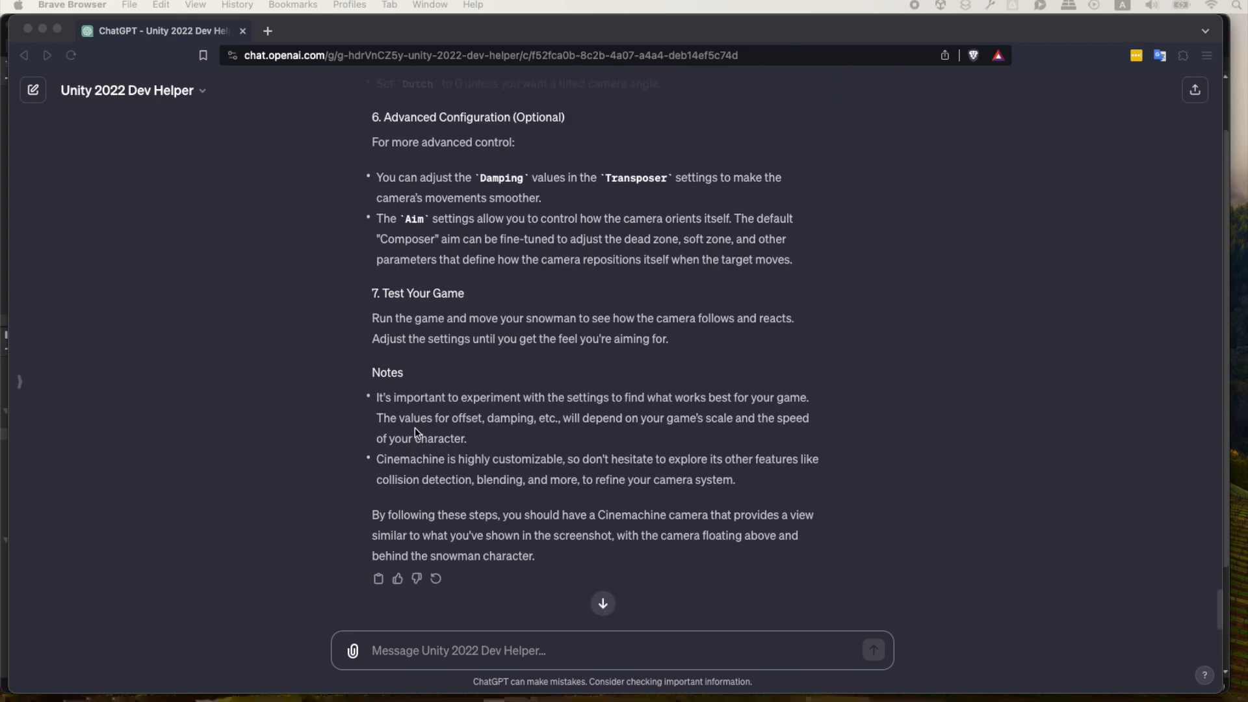
Switch to Unity, run the game and steer the snowman around the village to test how the camera follows it.
key("super+Tab")
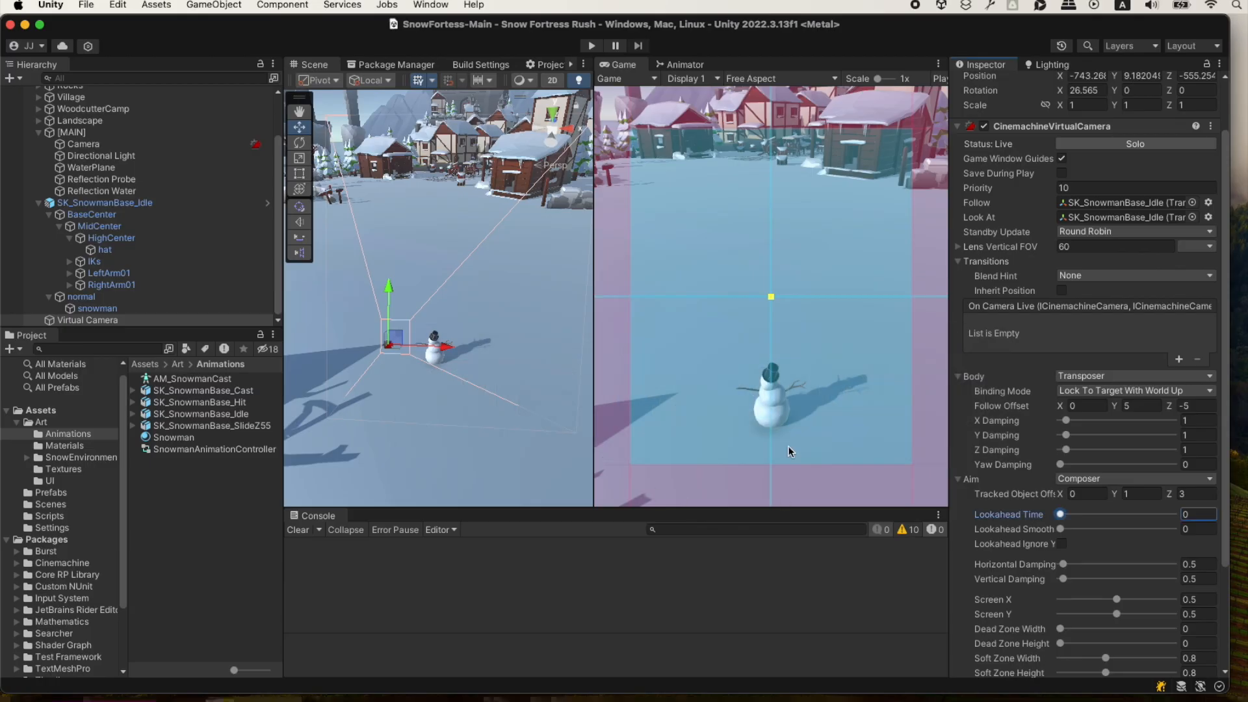
left_click(264, 468)
left_click(592, 46)
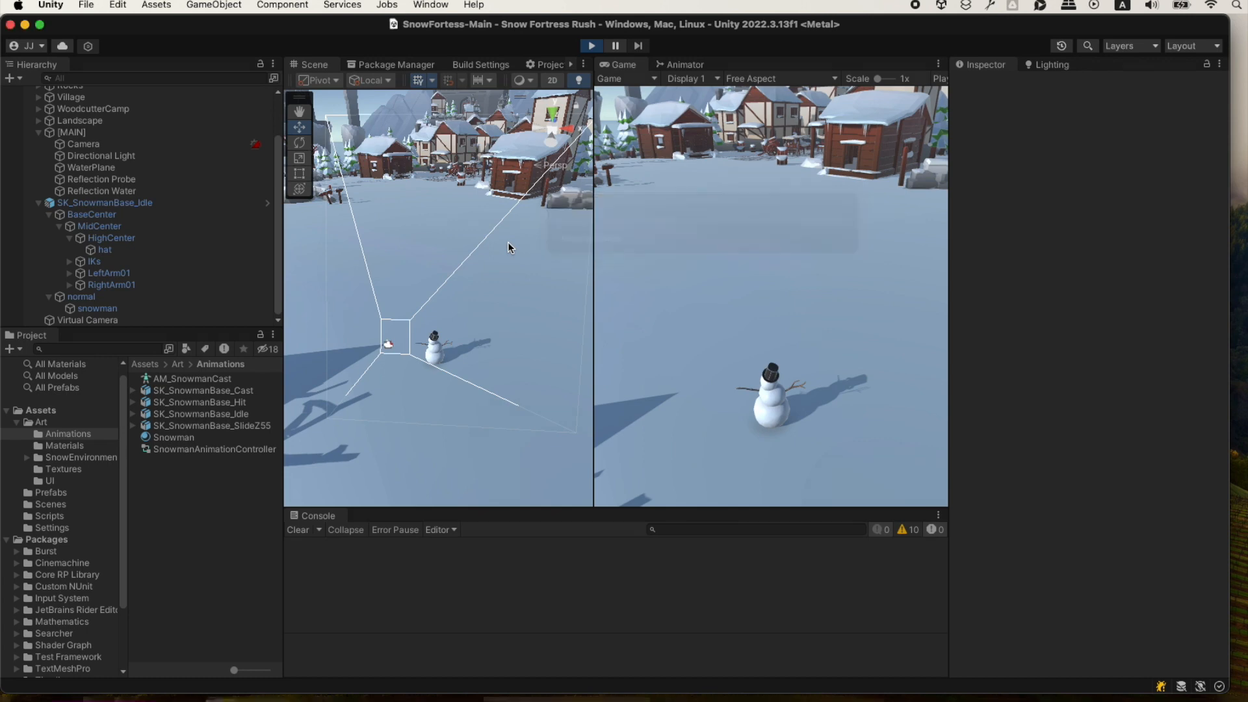
left_click(830, 260)
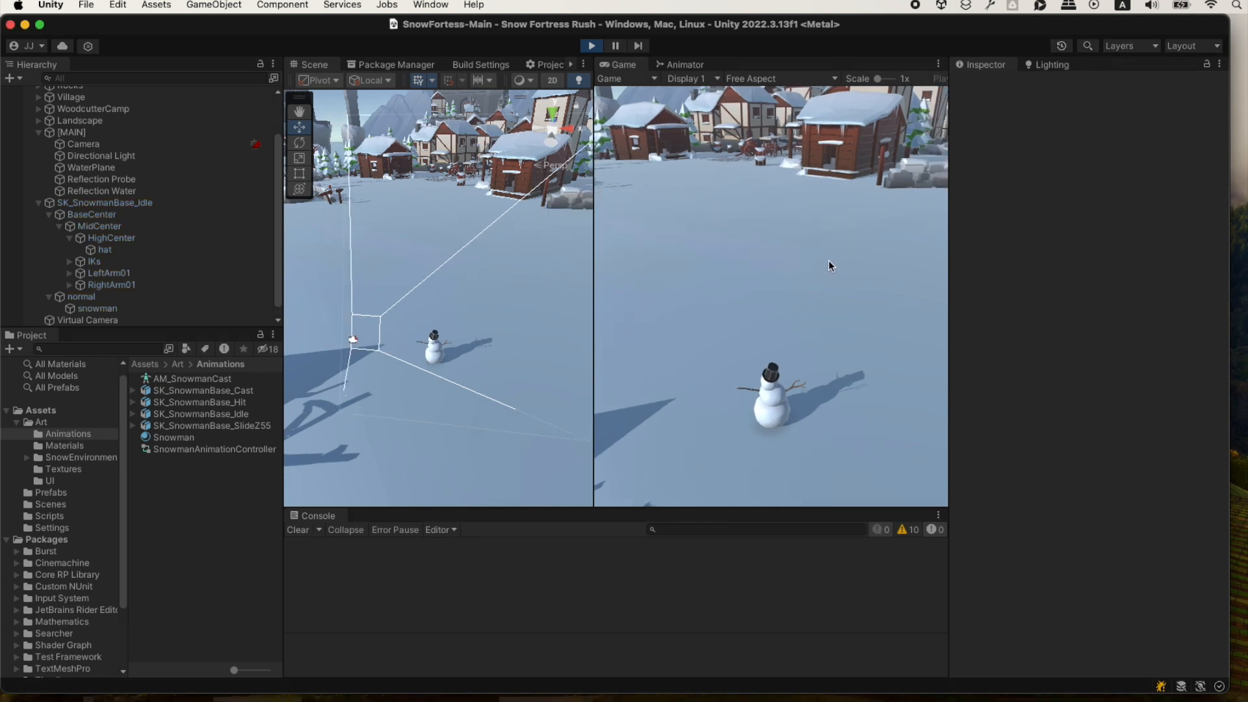
key("w")
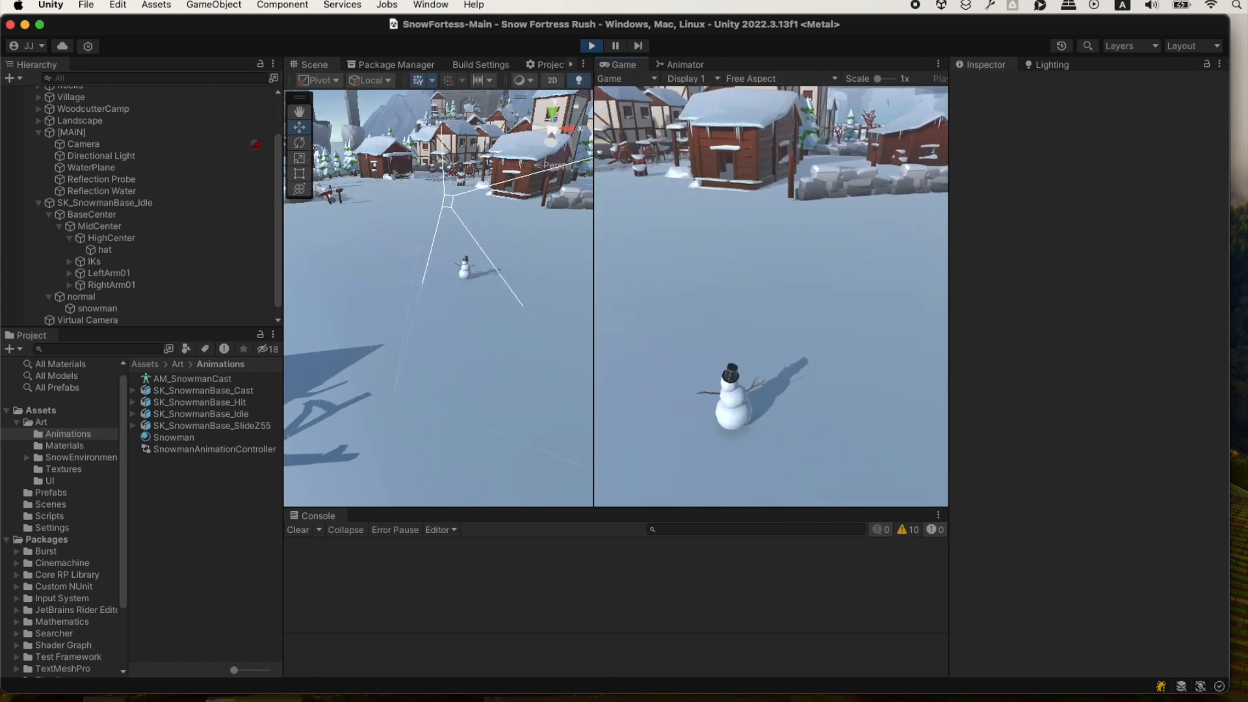
key("w")
key("w")
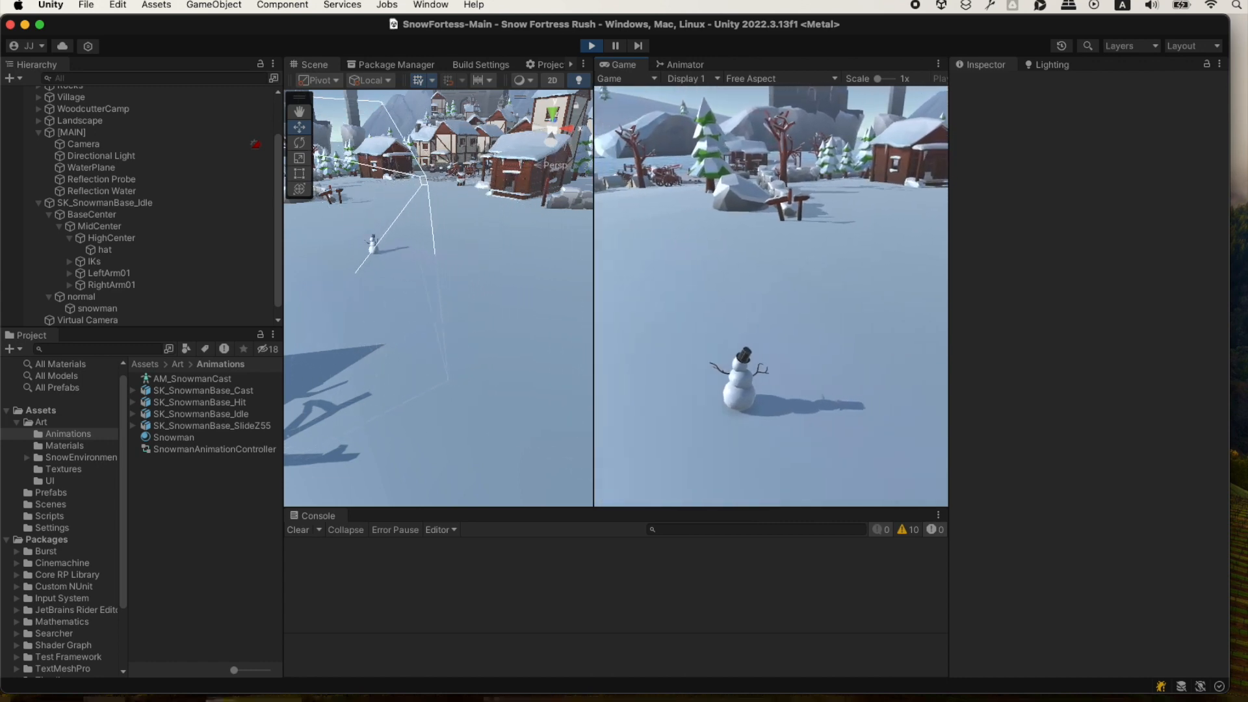
key("w")
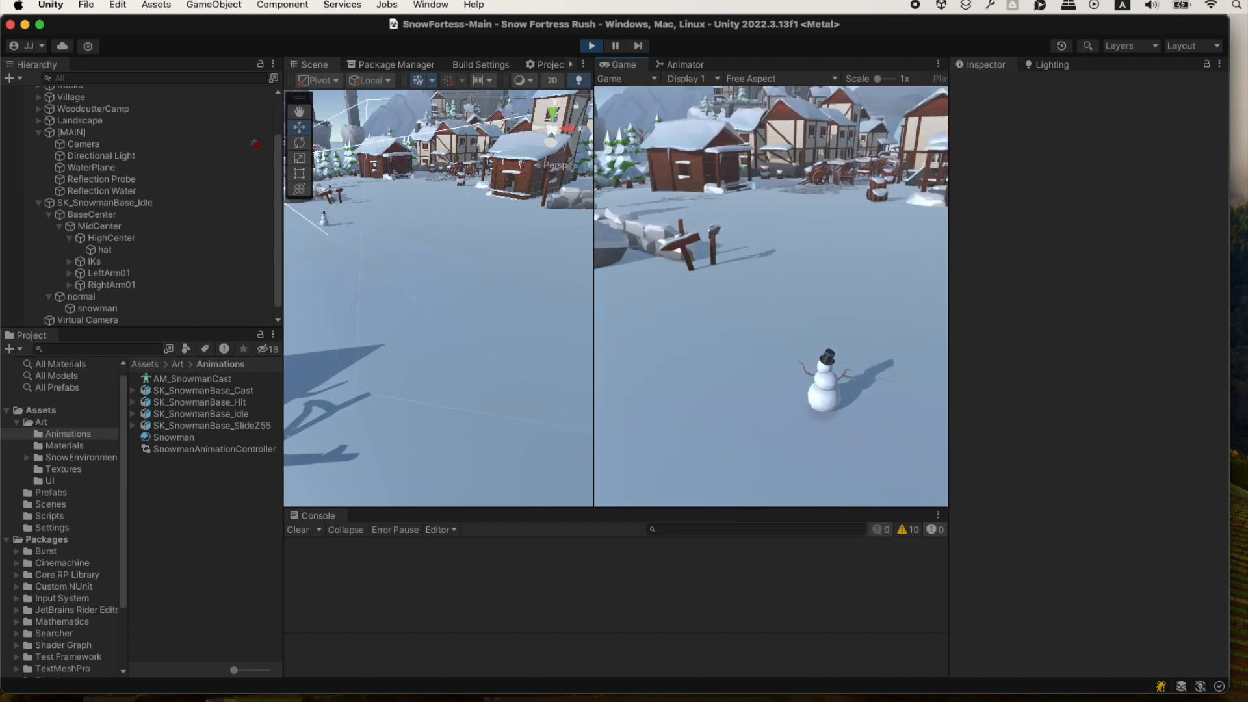
key("w")
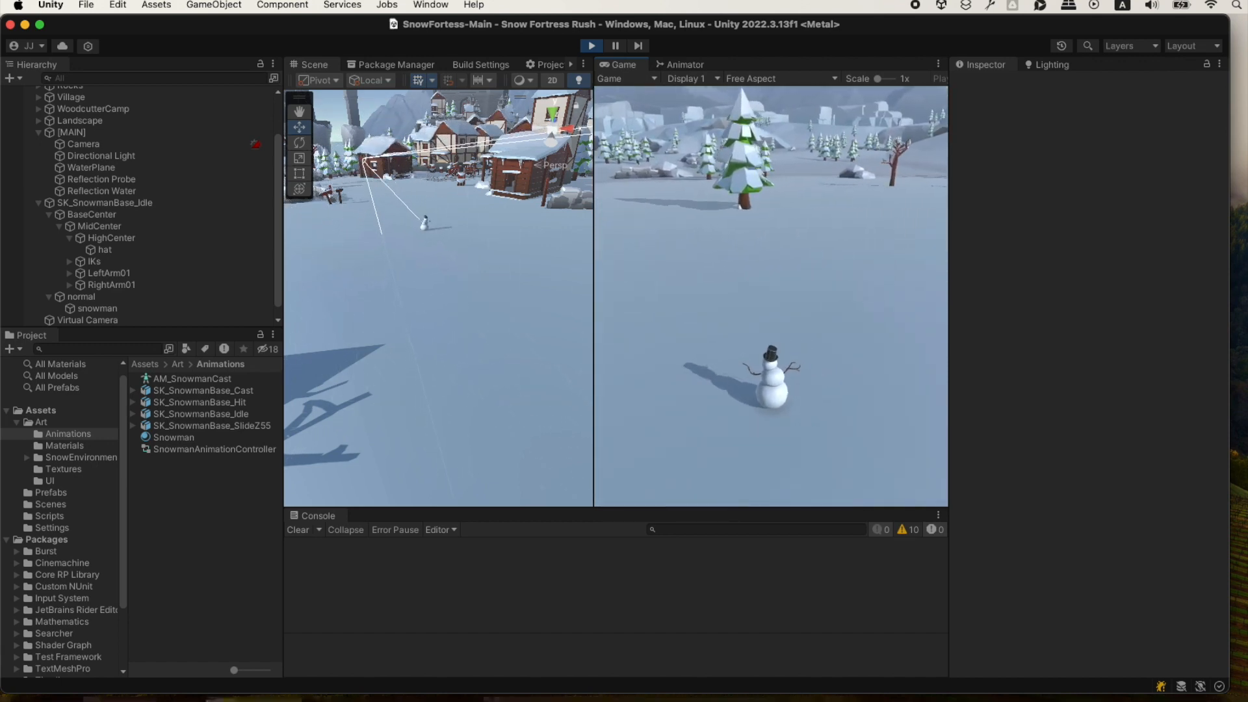
key("w")
key("s")
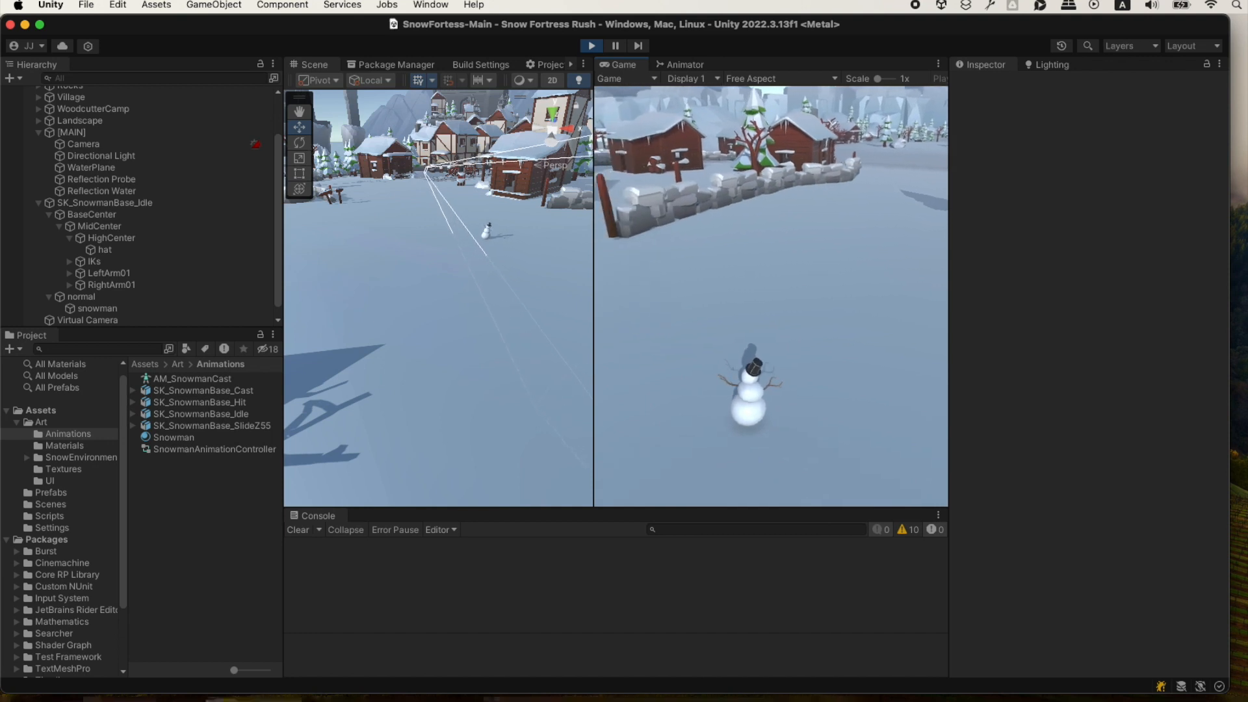
key("d")
key("w")
key("a")
key("d")
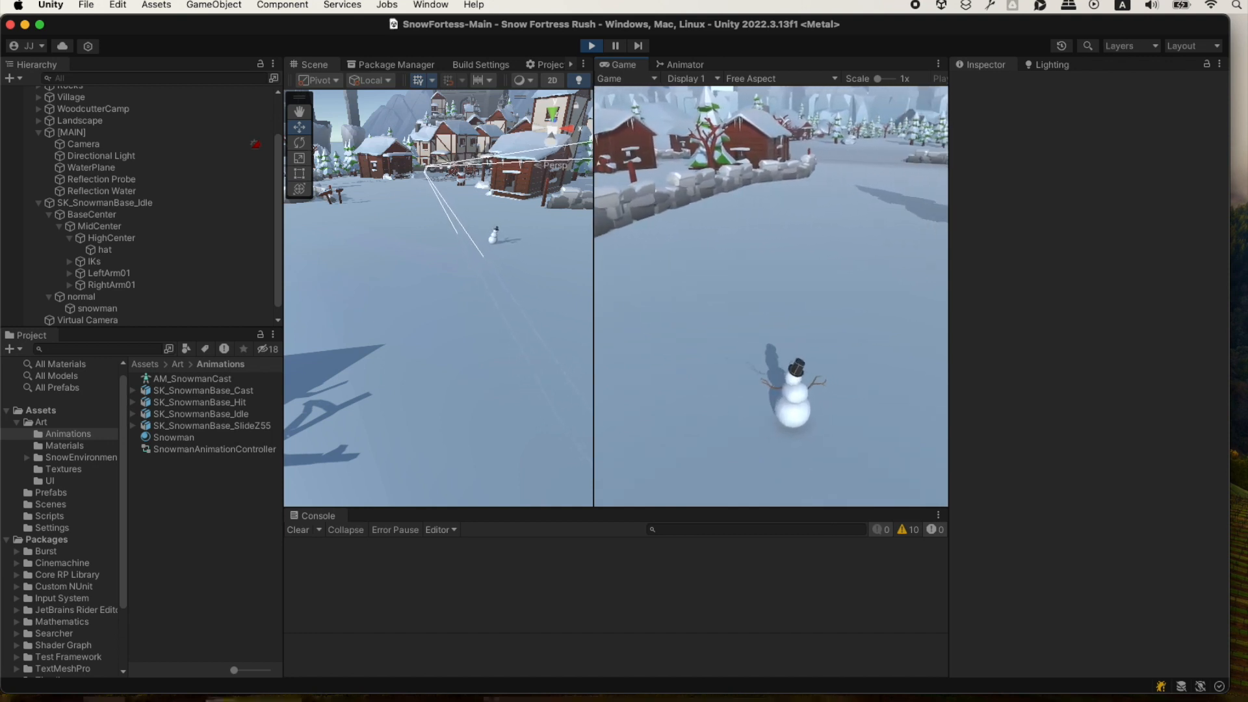
key("w")
key("a")
key("a")
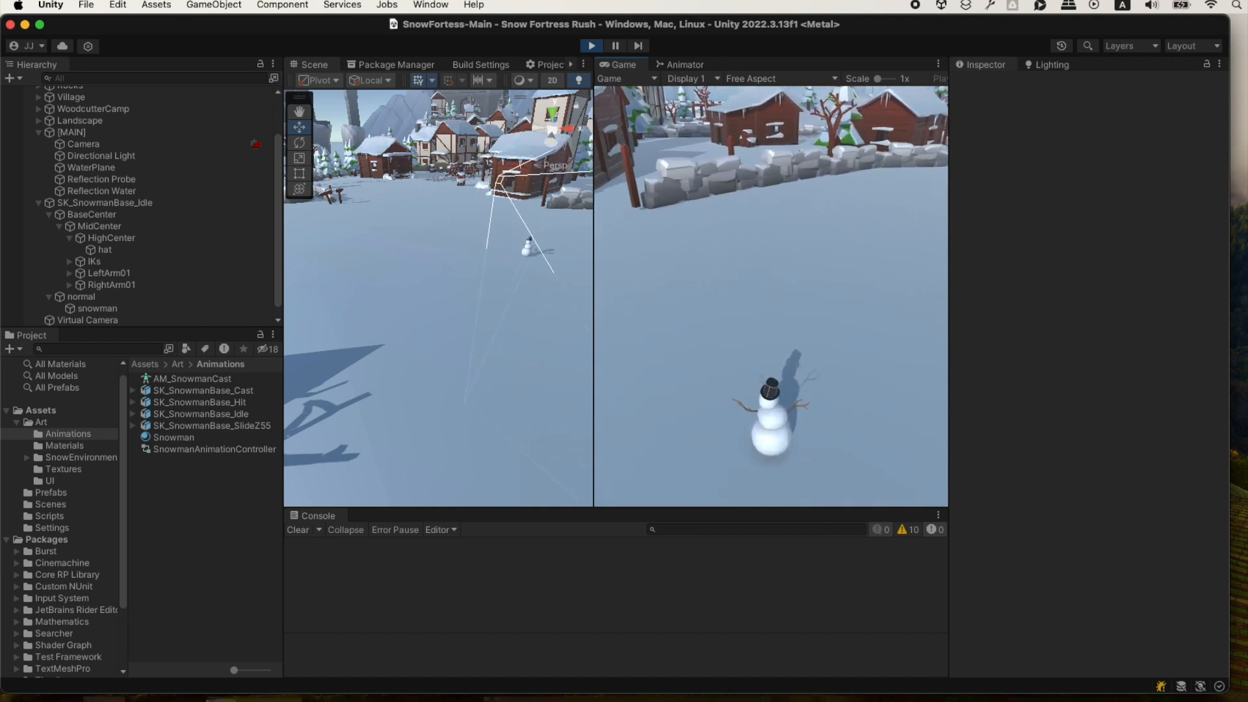
key("d")
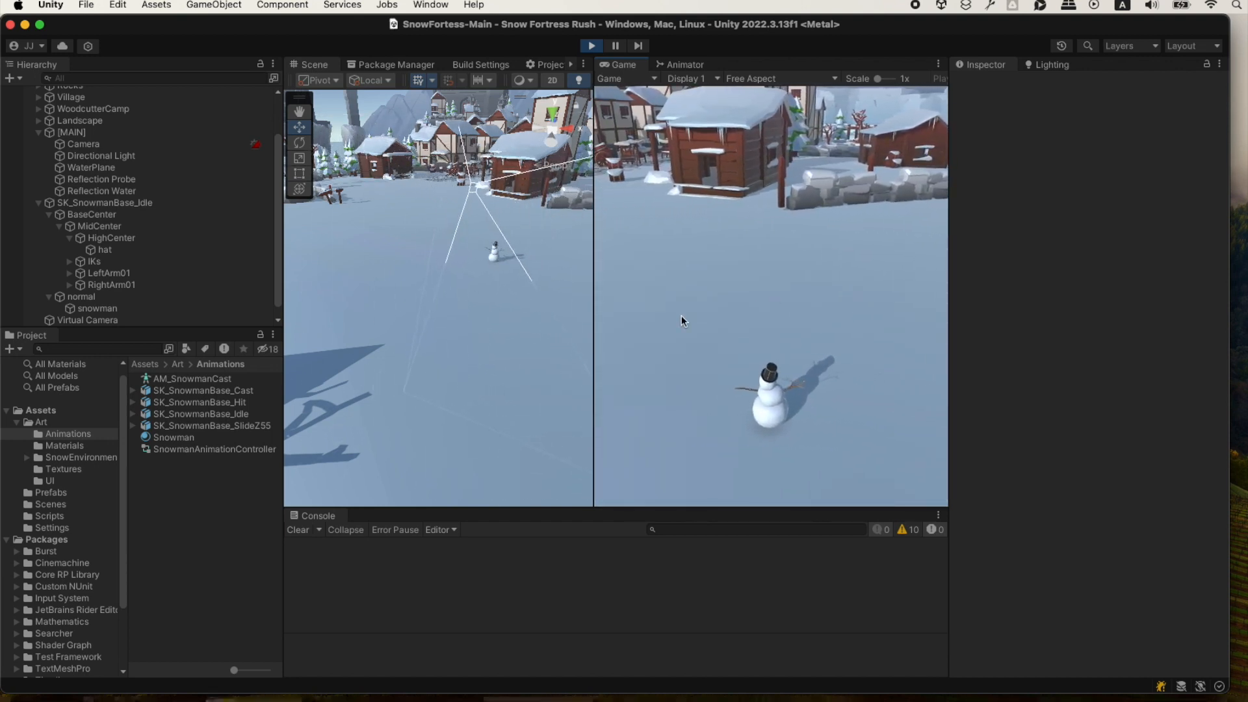
Select the Virtual Camera in the running game, expand its Body settings and examine the Binding Mode options.
left_click(193, 323)
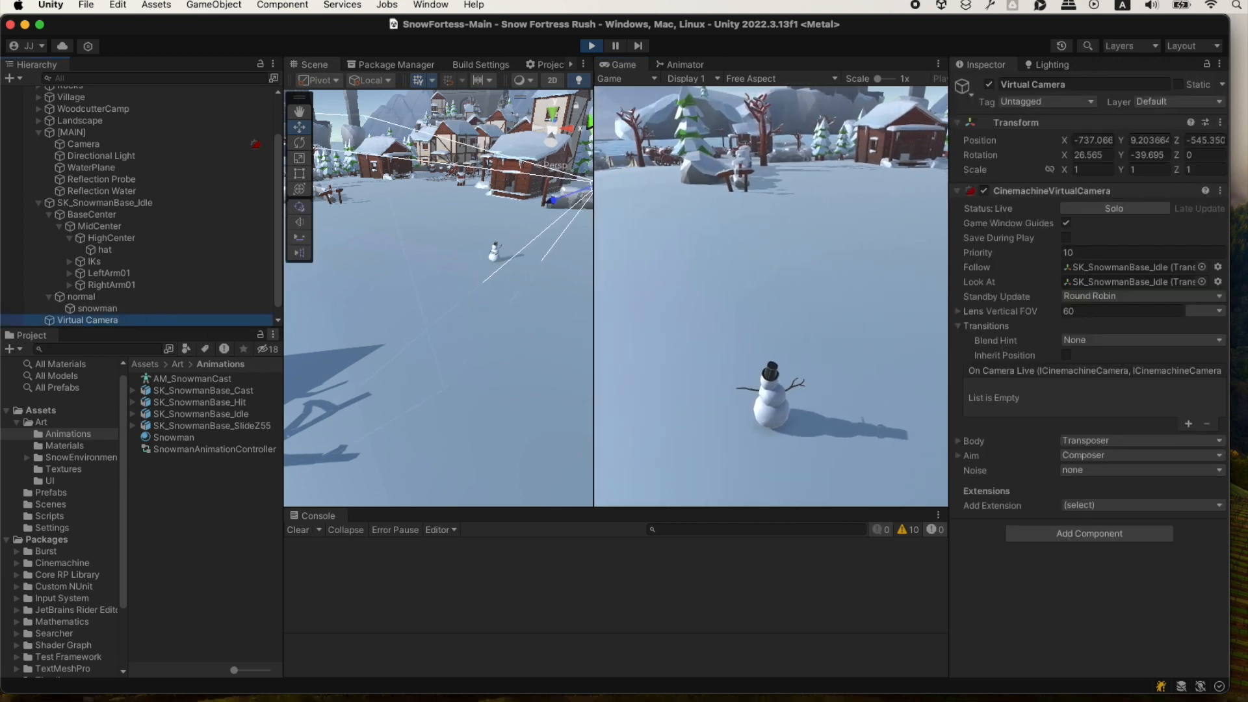
left_click(958, 441)
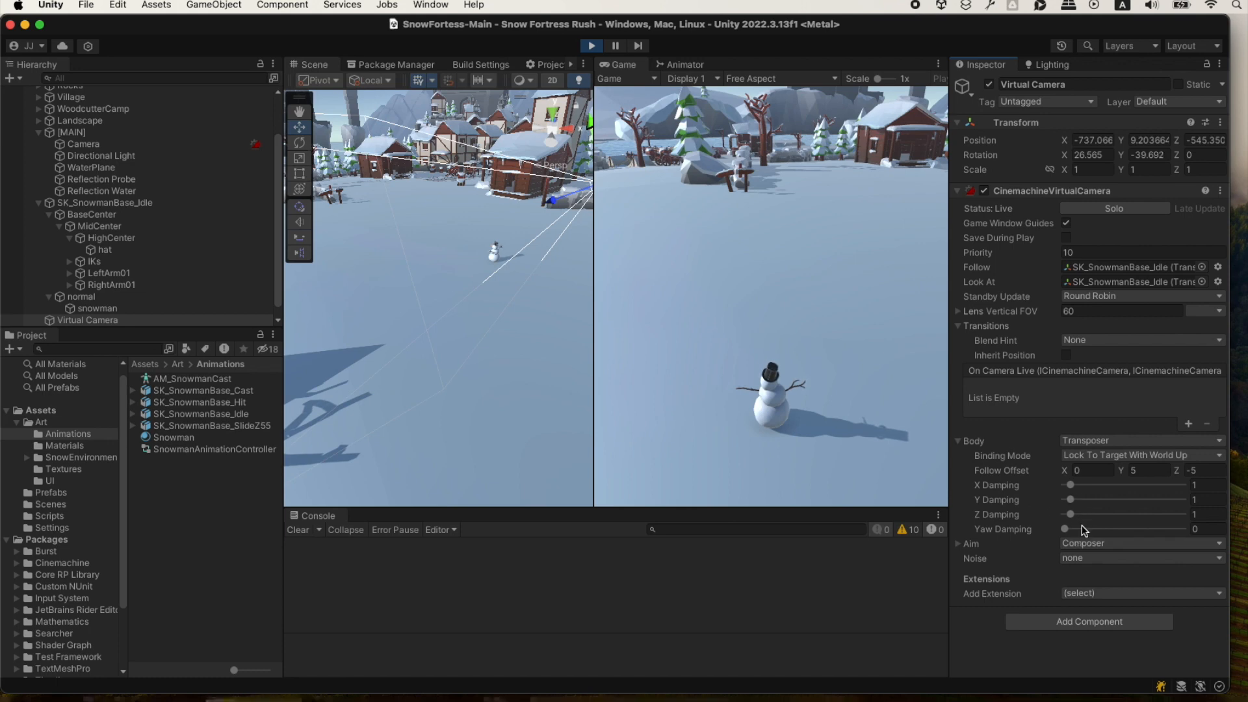
left_click(1112, 457)
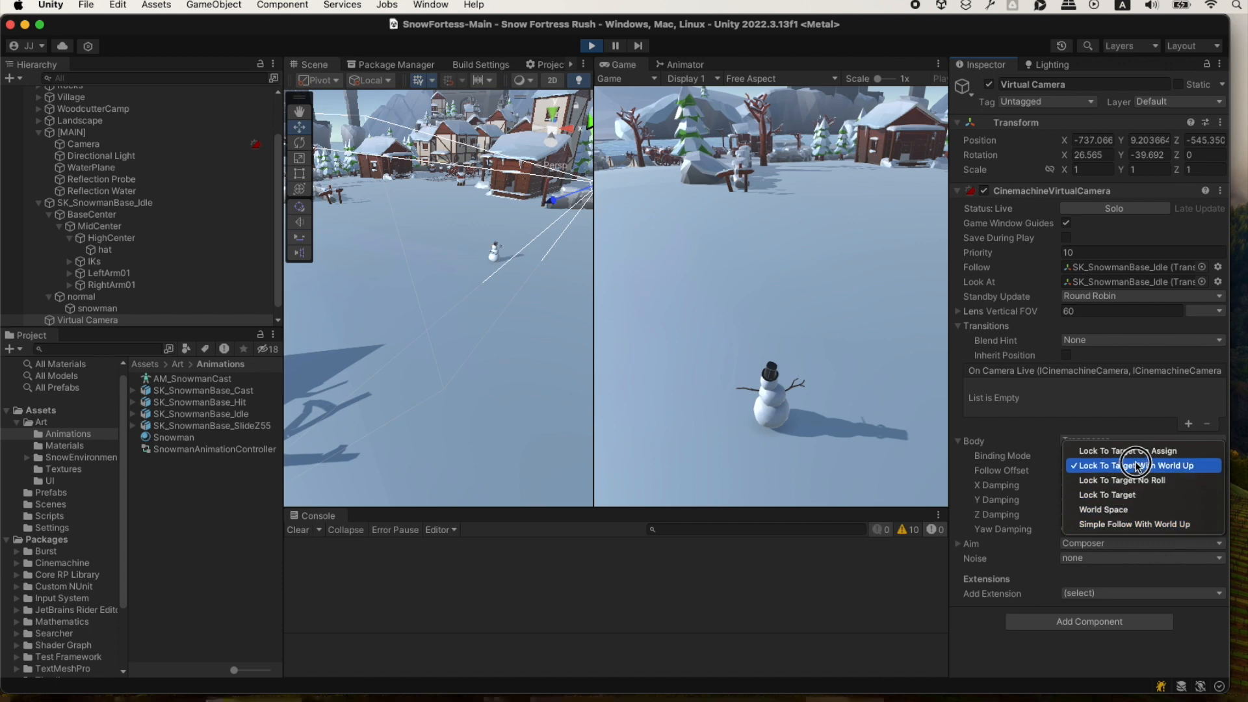
left_click(1025, 591)
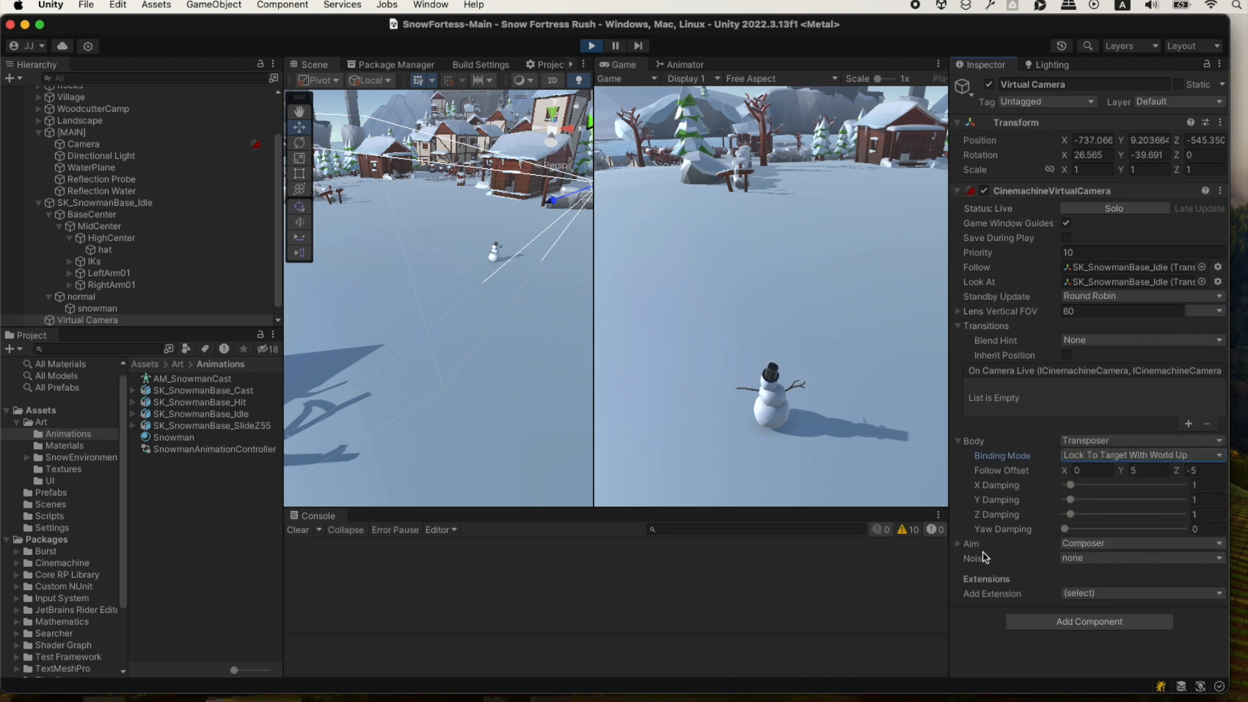
Expand the Aim settings and set Lookahead Time to 0.032 and Lookahead Smoothing to 1.4.
left_click(957, 543)
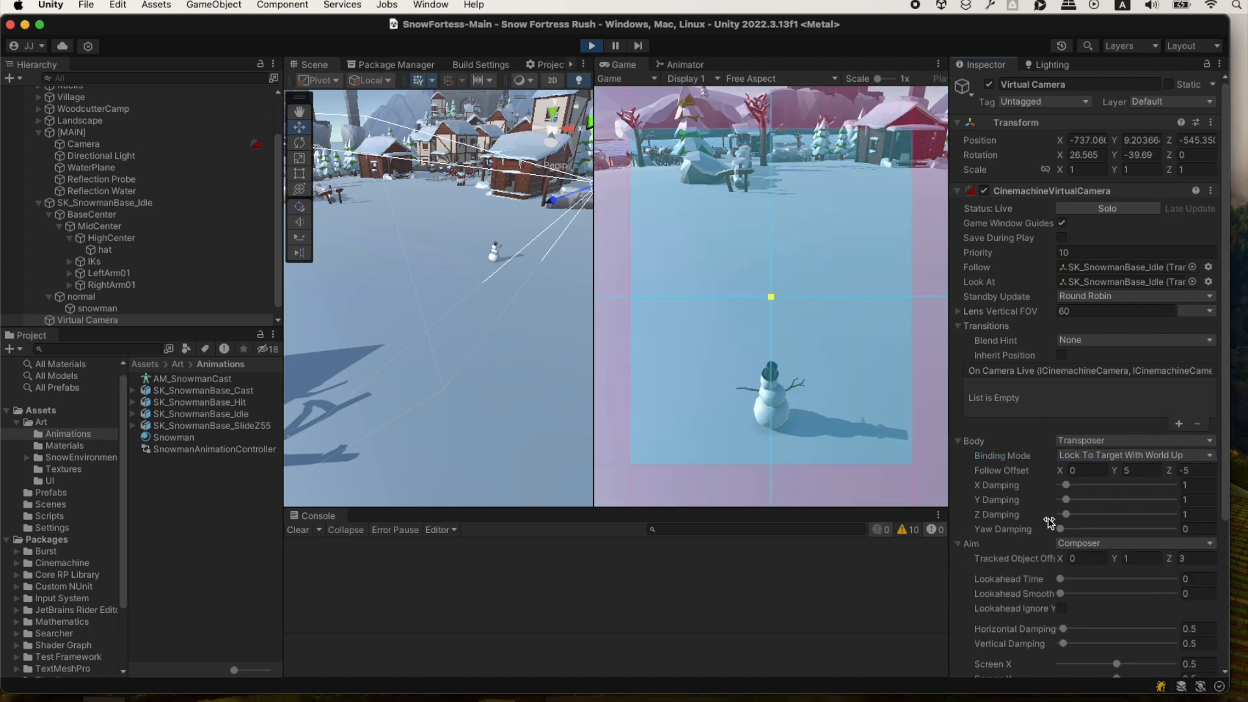
scroll(1120, 585, "down", 1)
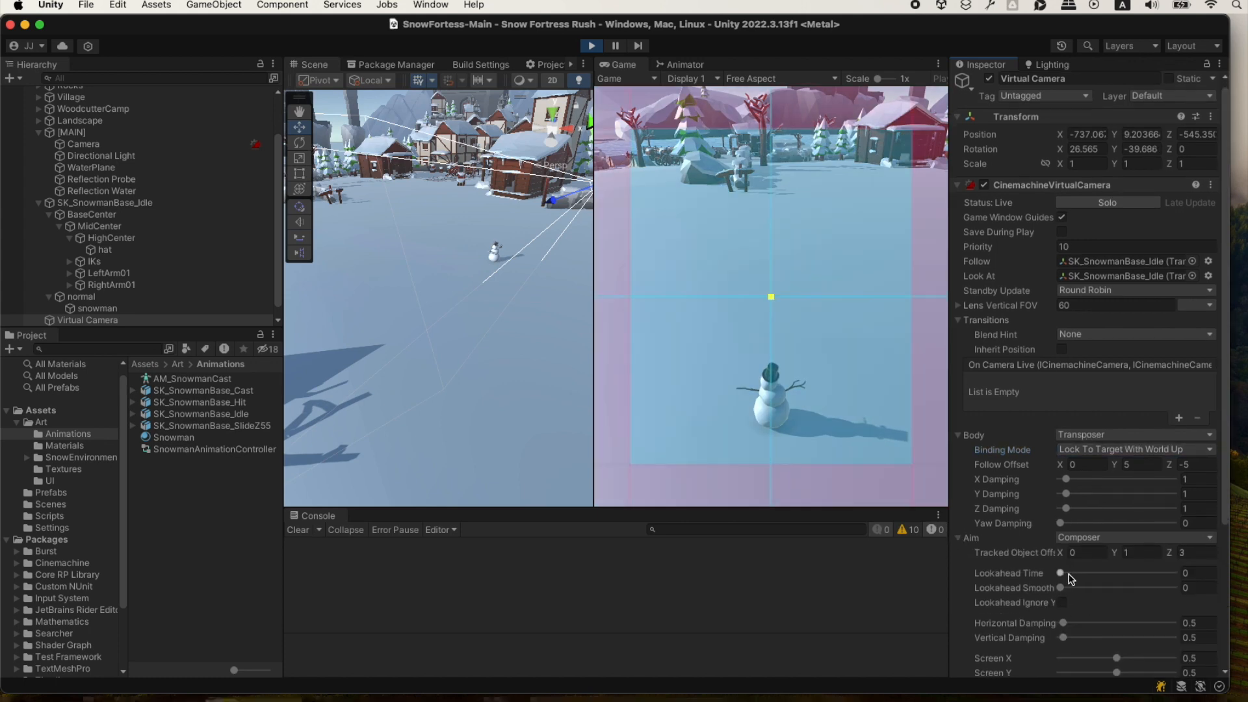
scroll(1040, 602, "down", 1)
left_click_drag(1061, 563, 1066, 577)
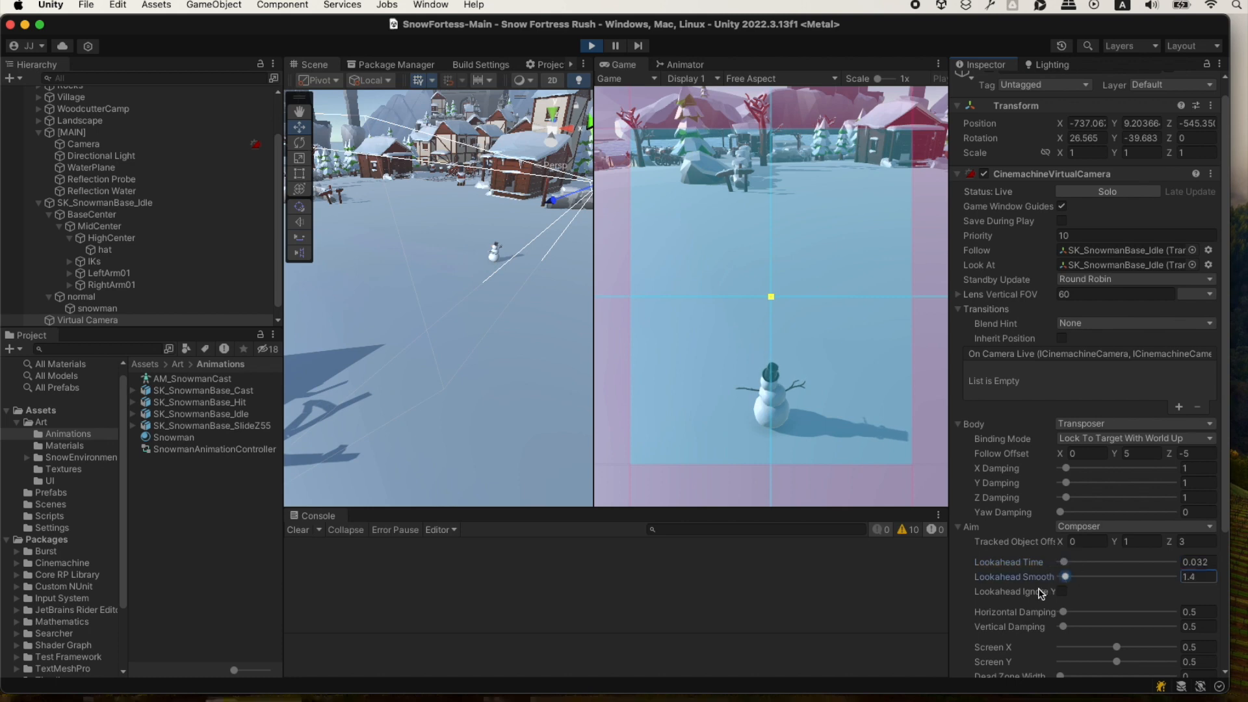
Reduce the Aim's Horizontal Damping and Vertical Damping to 0 and return focus to the running game to test them.
scroll(1045, 590, "down", 1)
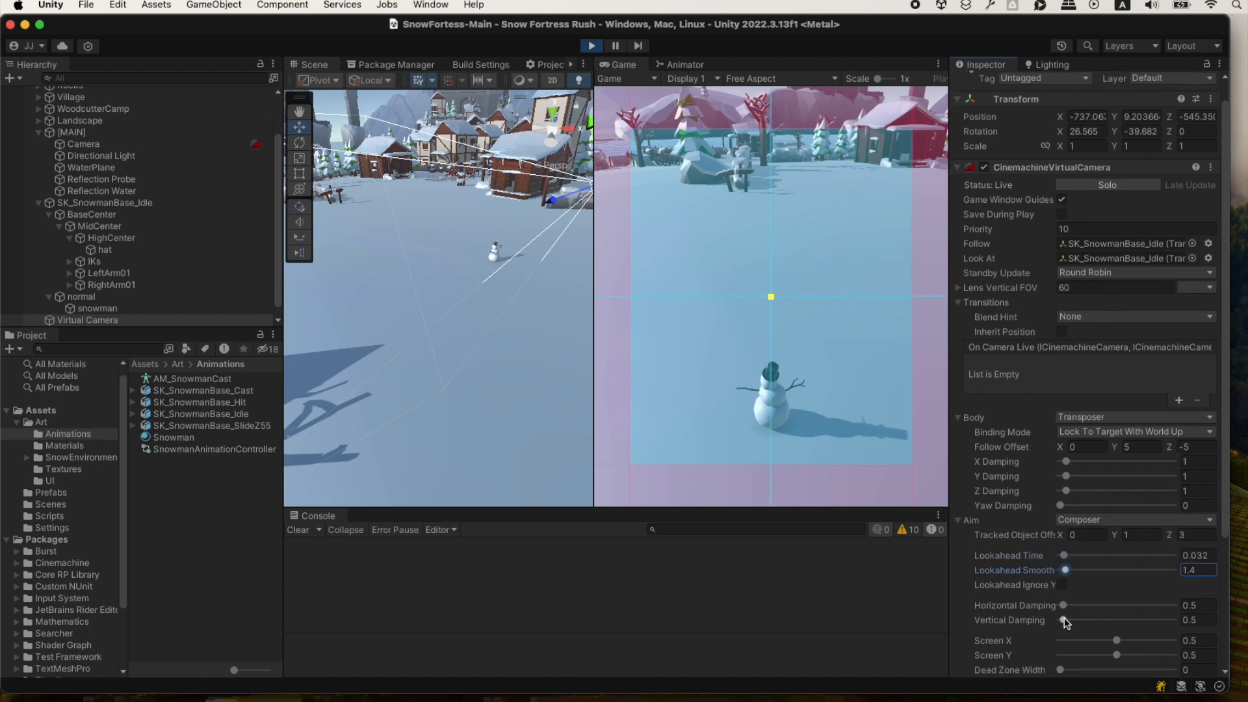
left_click_drag(1064, 620, 995, 601)
left_click(928, 474)
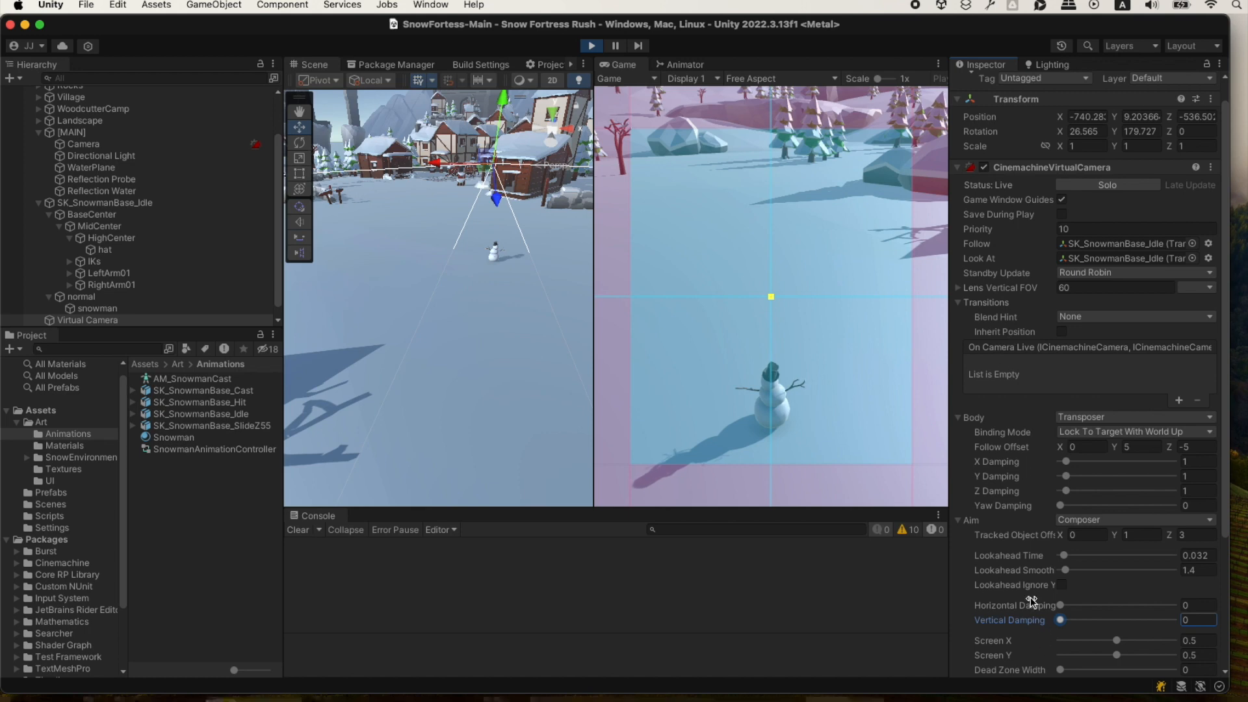
Enable Save During Play on the virtual camera, stop the game and check the Aim settings in edit mode.
scroll(1030, 593, "down", 5)
scroll(1021, 549, "up", 5)
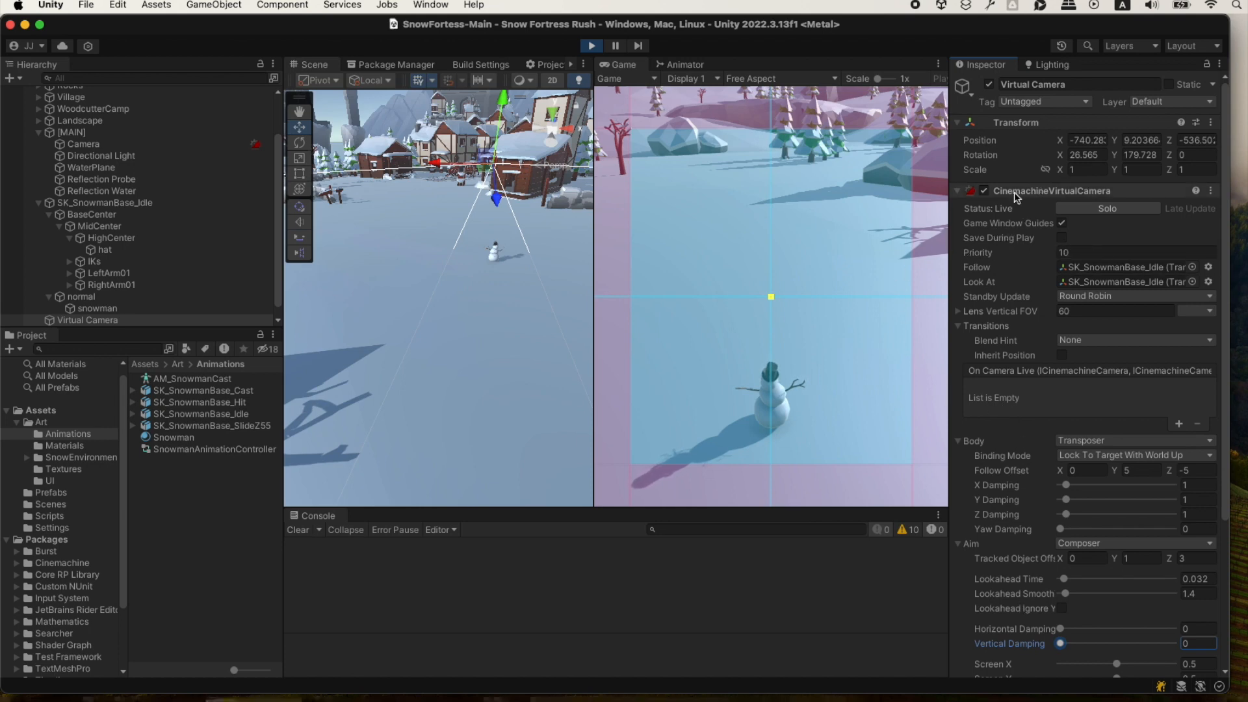
left_click(1062, 237)
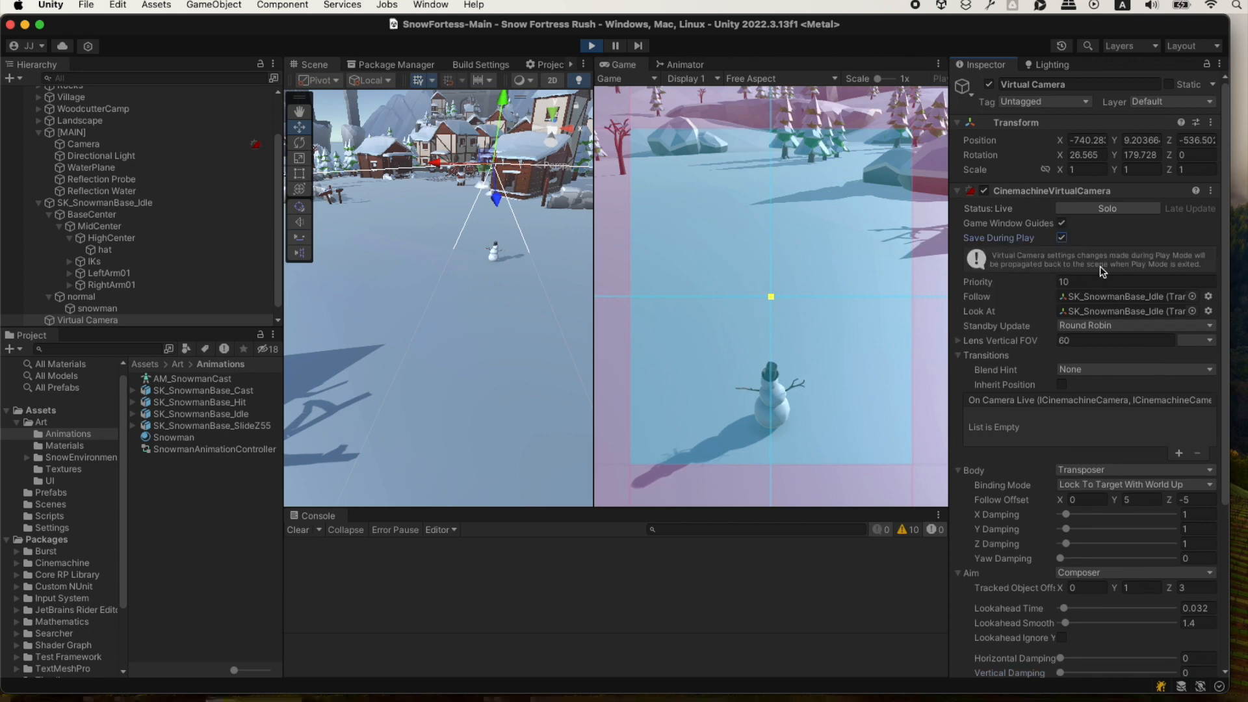
scroll(1015, 532, "down", 5)
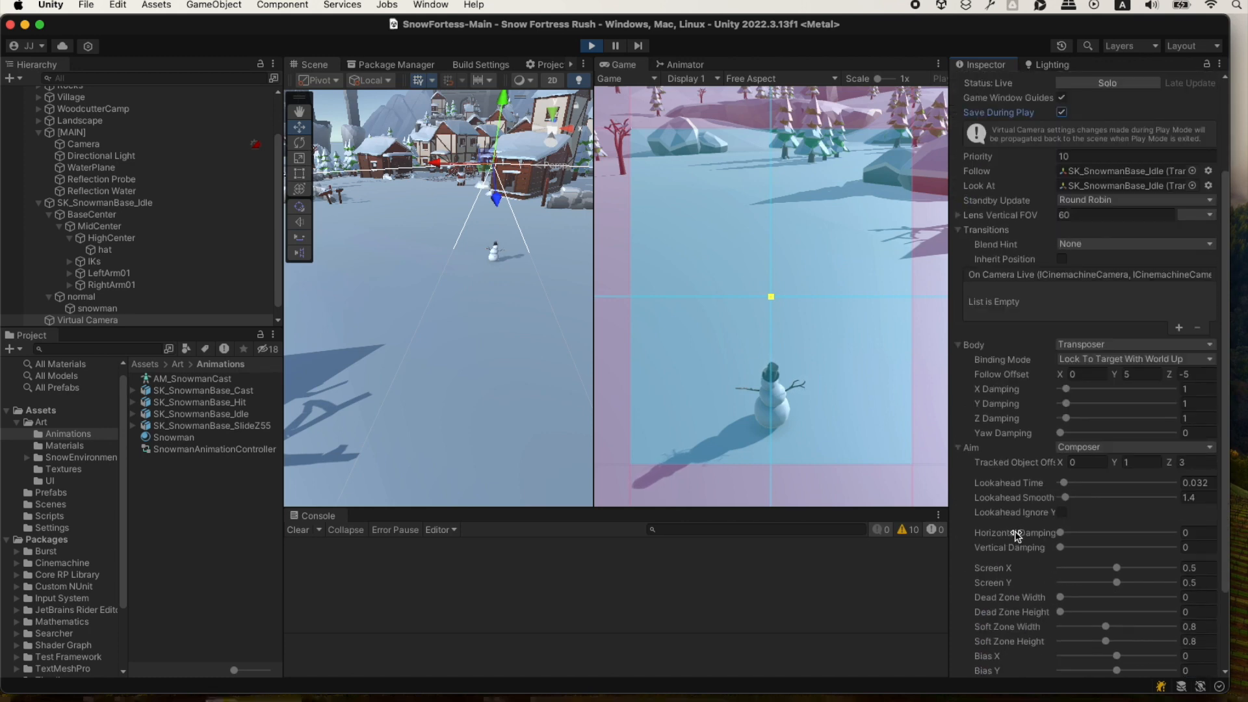
scroll(1016, 532, "up", 5)
left_click(592, 45)
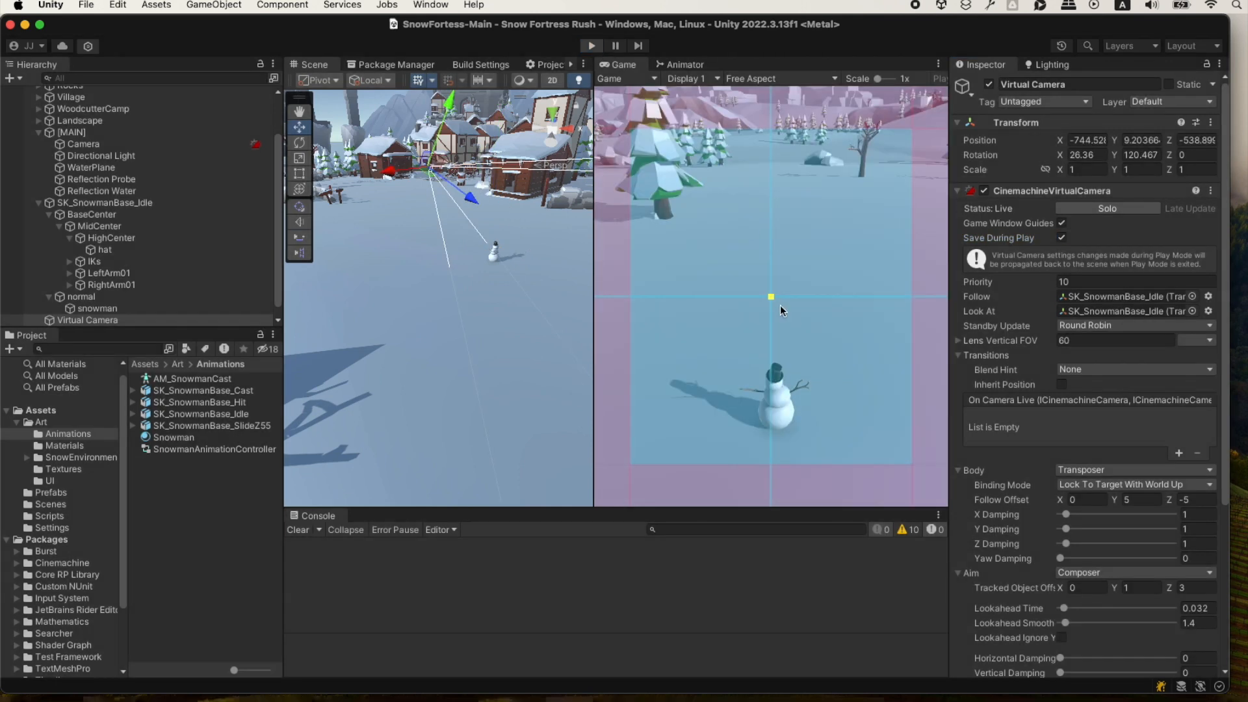
scroll(1072, 603, "down", 3)
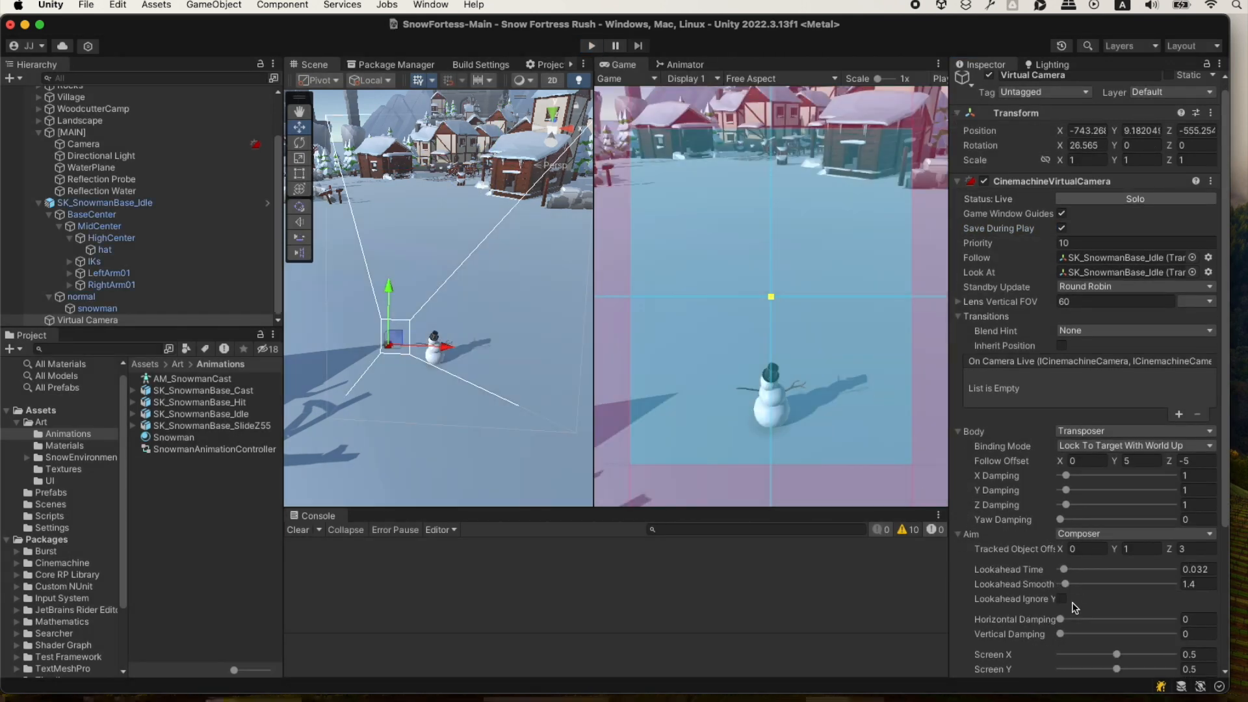